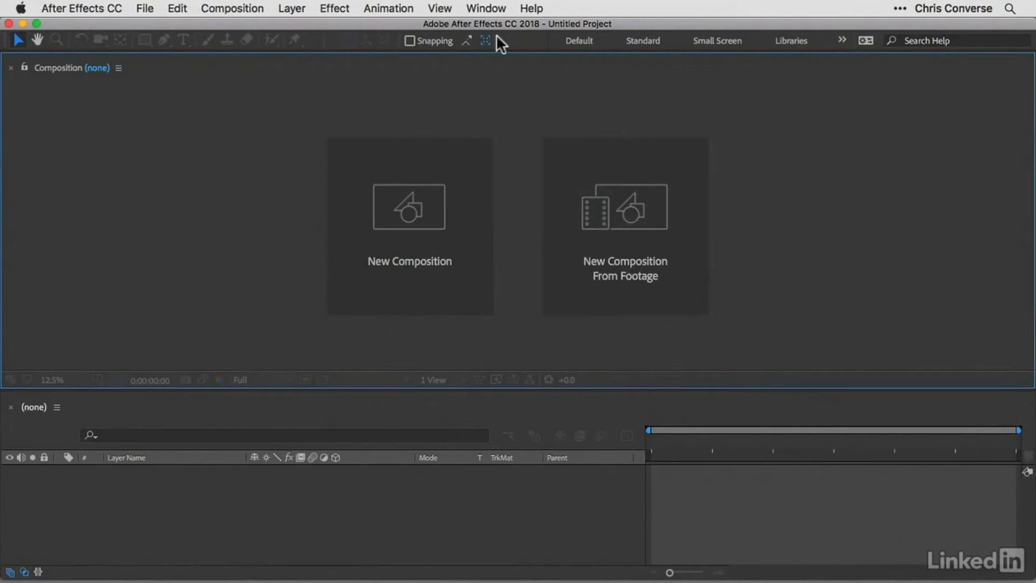
Switch the workspace to Small Screen.
click(477, 11)
mouse_move(692, 28)
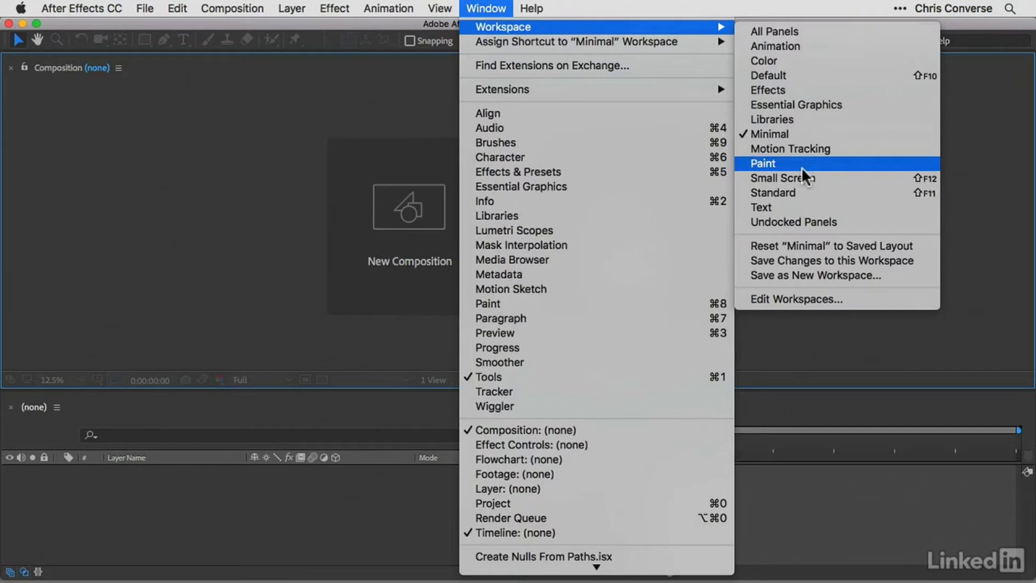
click(794, 179)
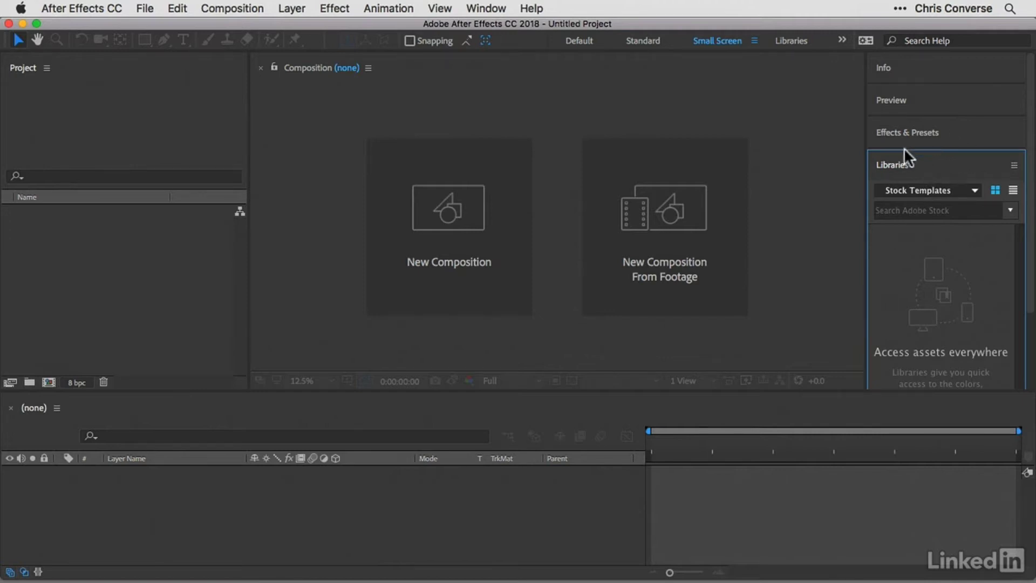
Close the Libraries, Preview and Info panels, keeping only Effects & Presets in that group.
click(1014, 166)
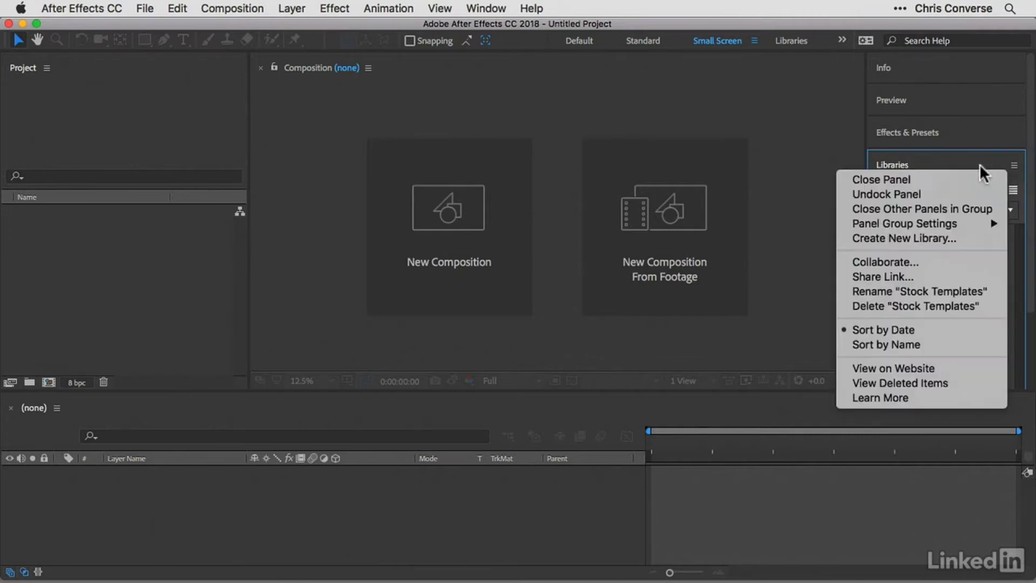
click(888, 179)
click(933, 101)
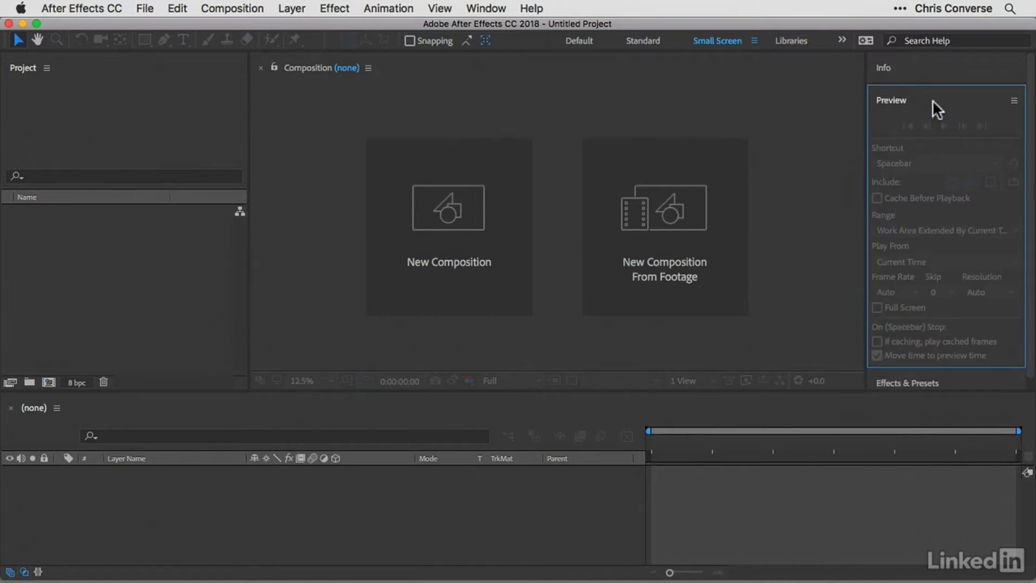
click(1014, 101)
click(926, 114)
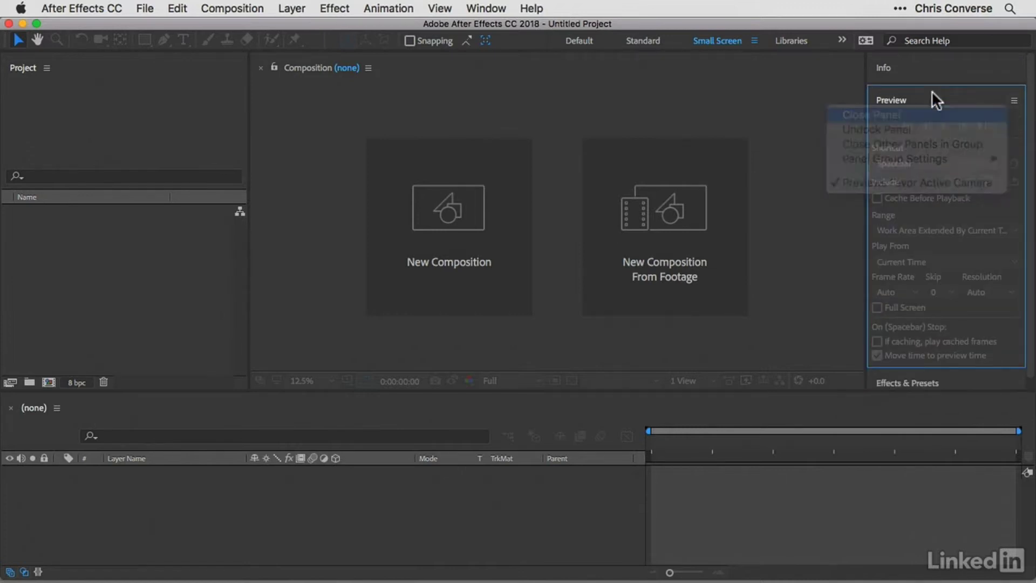
click(932, 70)
click(1014, 69)
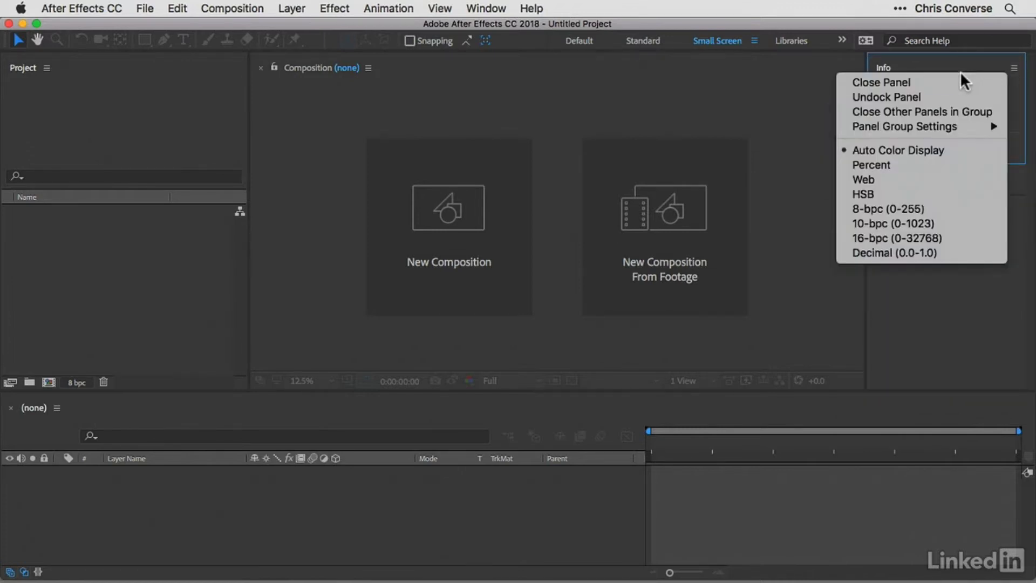
click(945, 79)
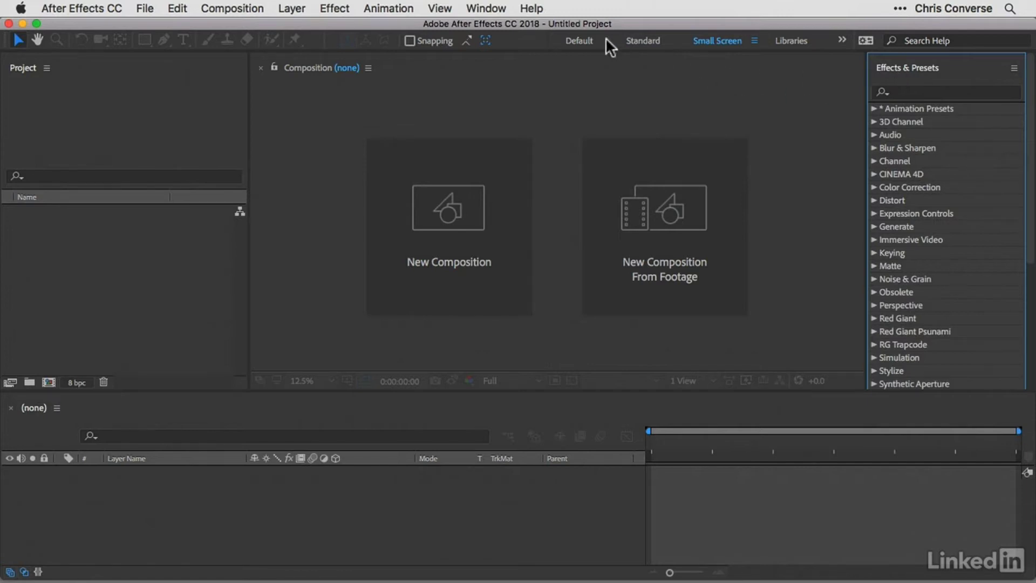
Show the Effect Controls panel and bring the Project panel back to the front of their group.
click(493, 7)
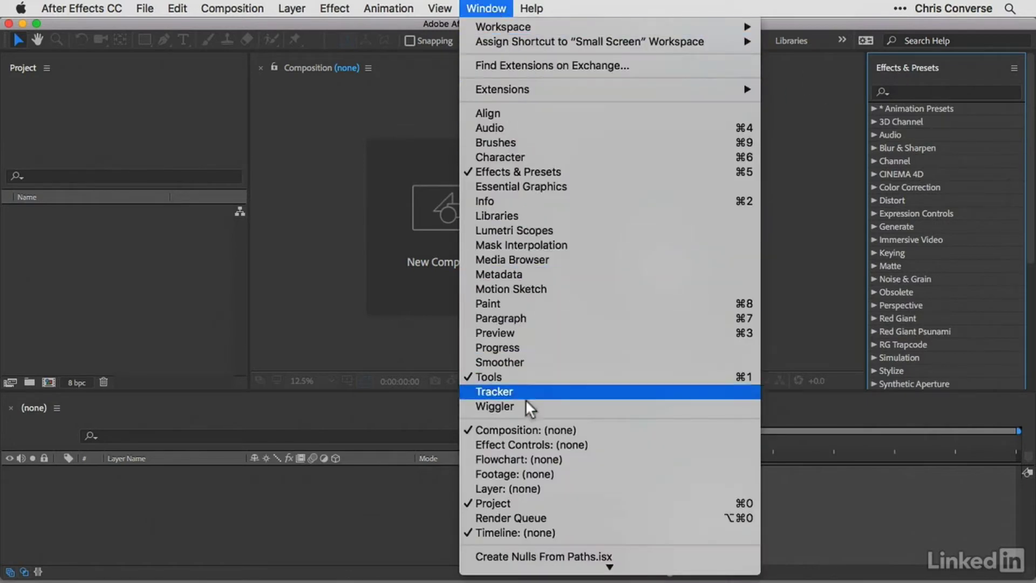
click(496, 451)
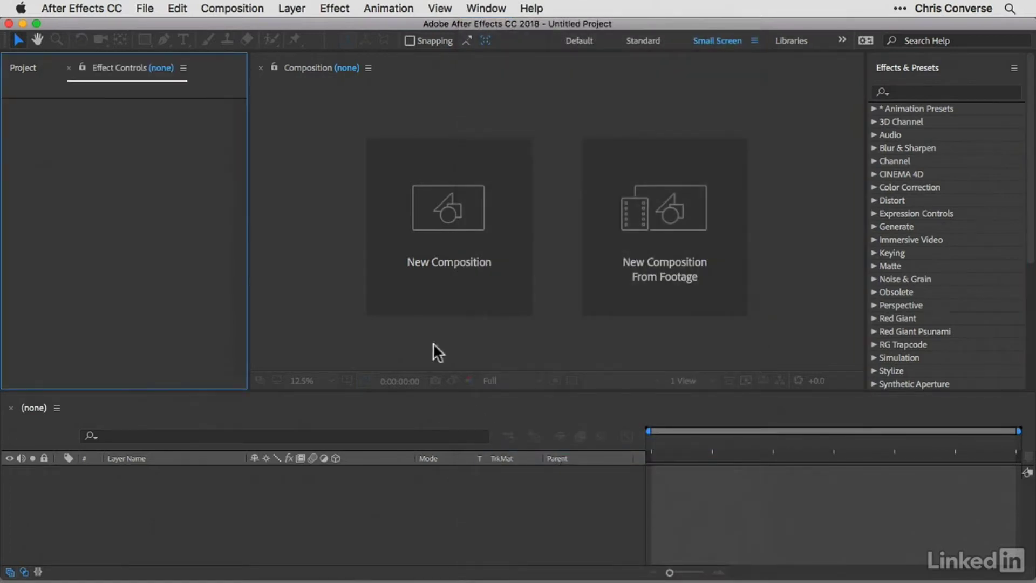
click(23, 68)
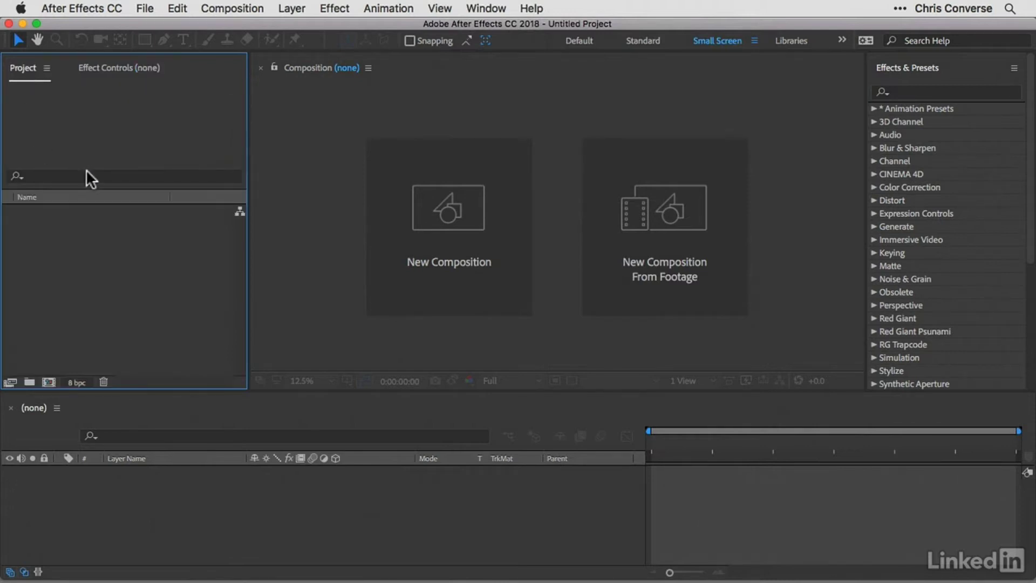
click(109, 66)
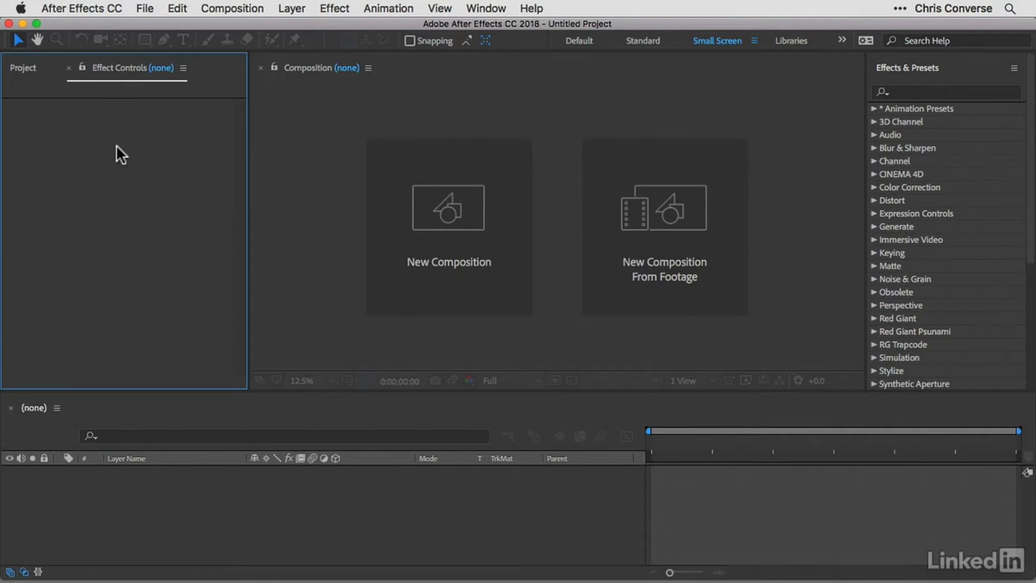
click(27, 69)
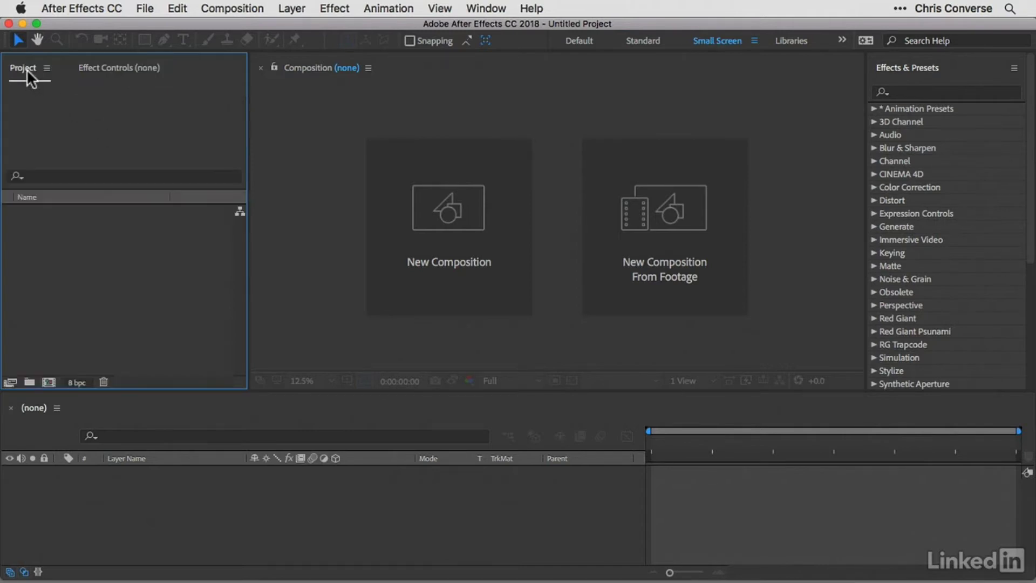
Import lakemore_retreat_original.jpg from the "A - original files" folder of Exercise Files as footage.
click(146, 8)
mouse_move(162, 201)
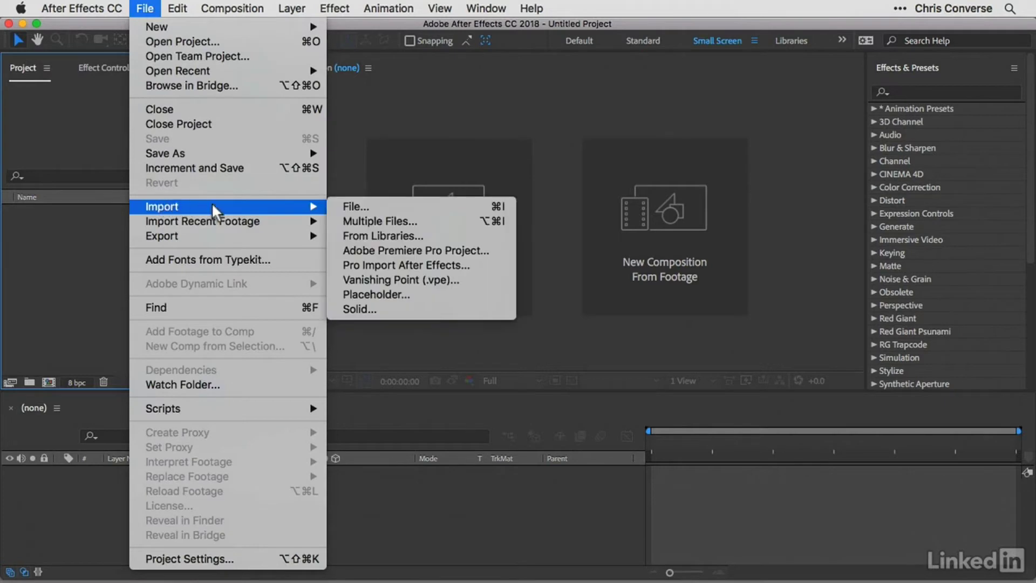
click(350, 207)
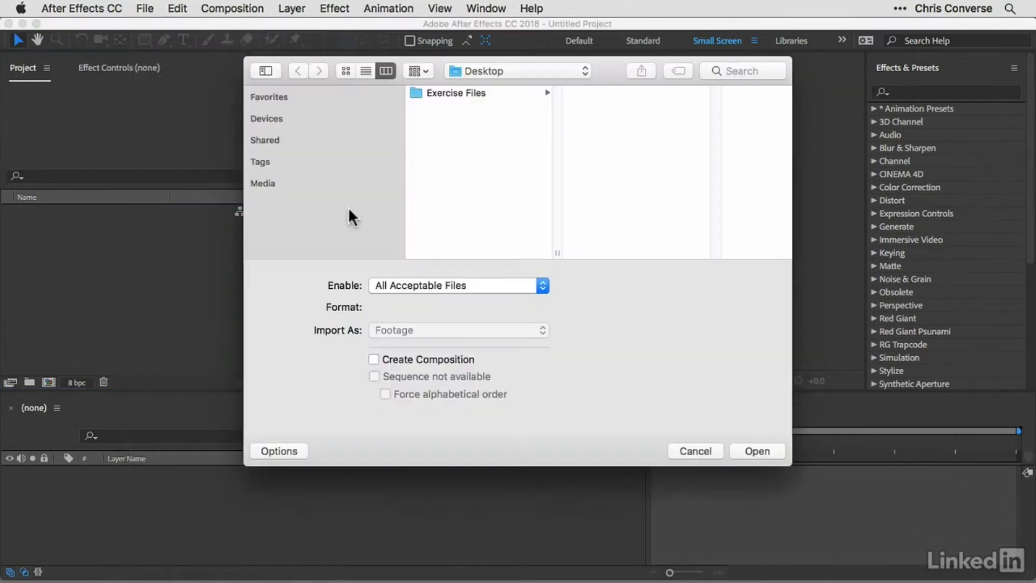
click(436, 92)
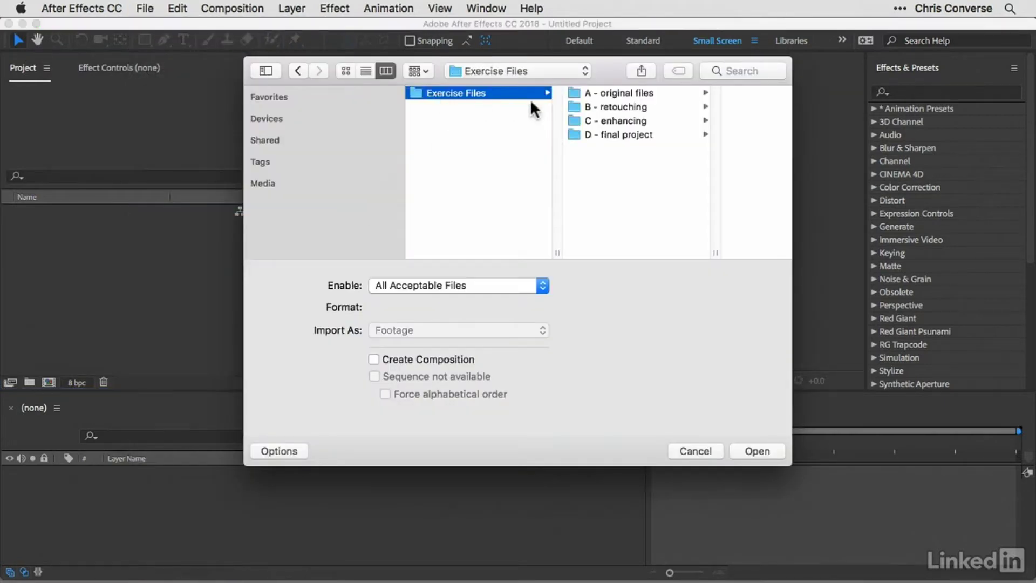
click(614, 92)
click(681, 93)
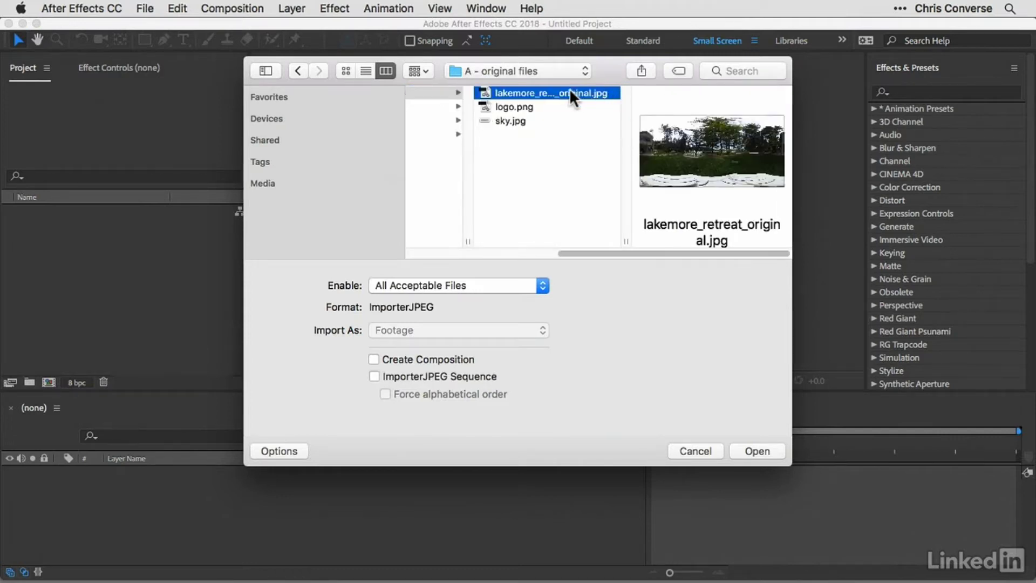
click(763, 452)
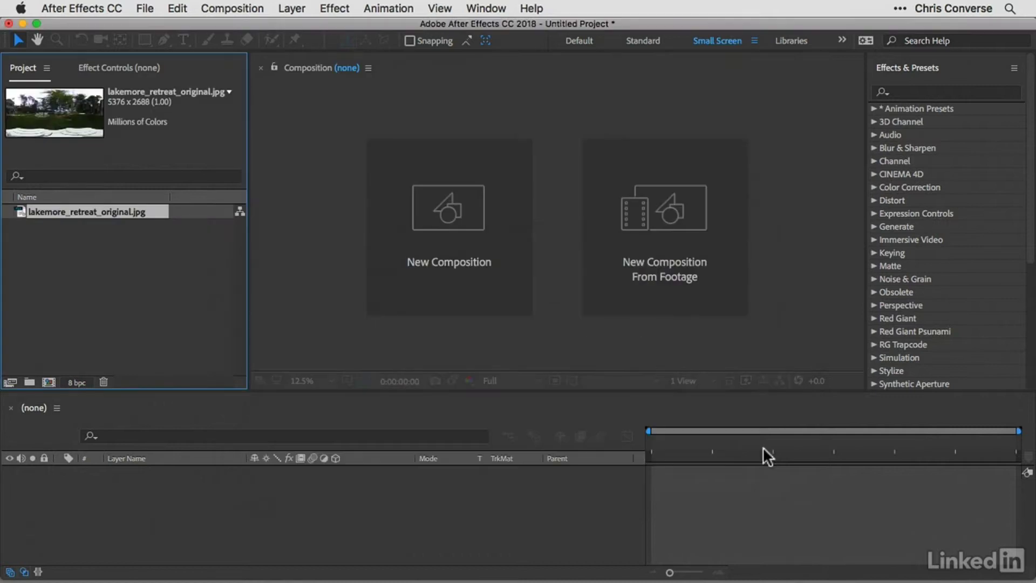
Create a new composition from the lakemore_retreat_original.jpg footage and set its viewer magnification to 12.5%.
click(141, 279)
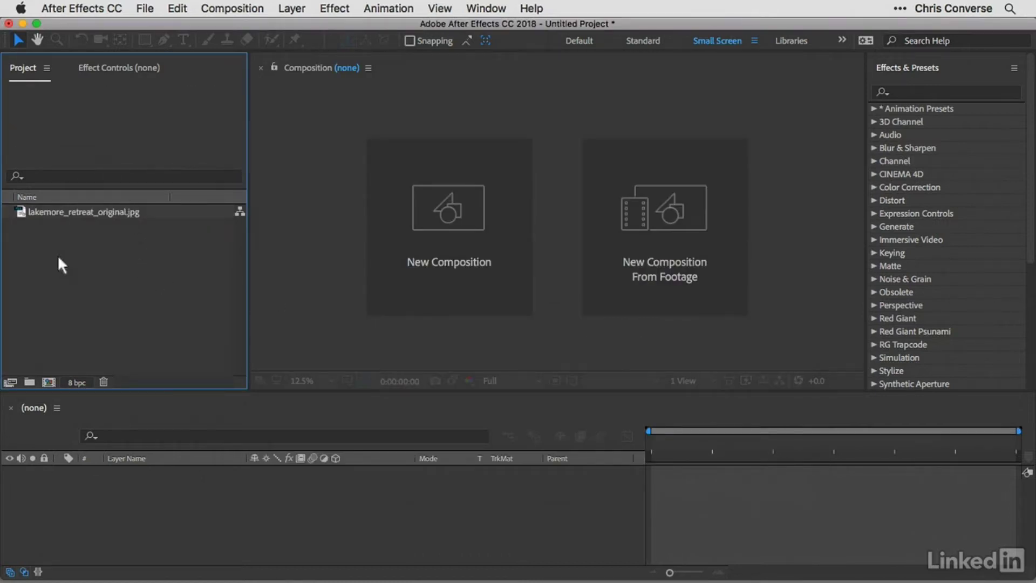
click(60, 208)
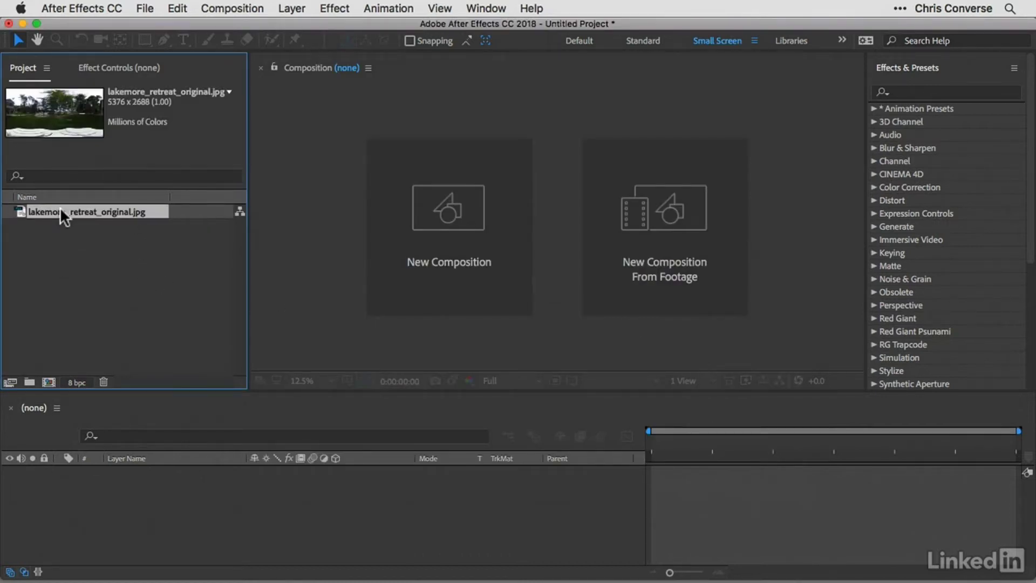
drag(20, 211, 557, 218)
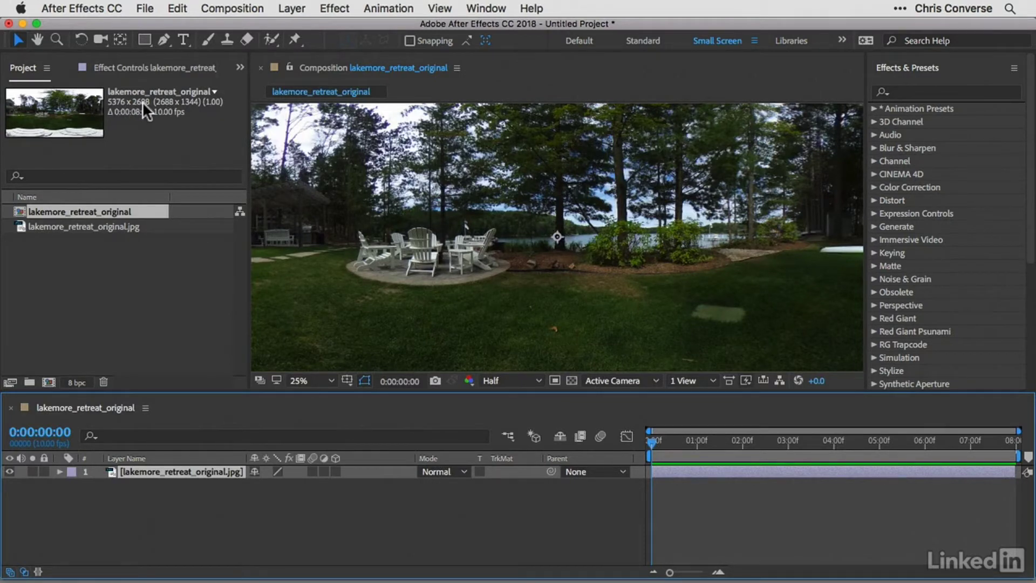
click(514, 212)
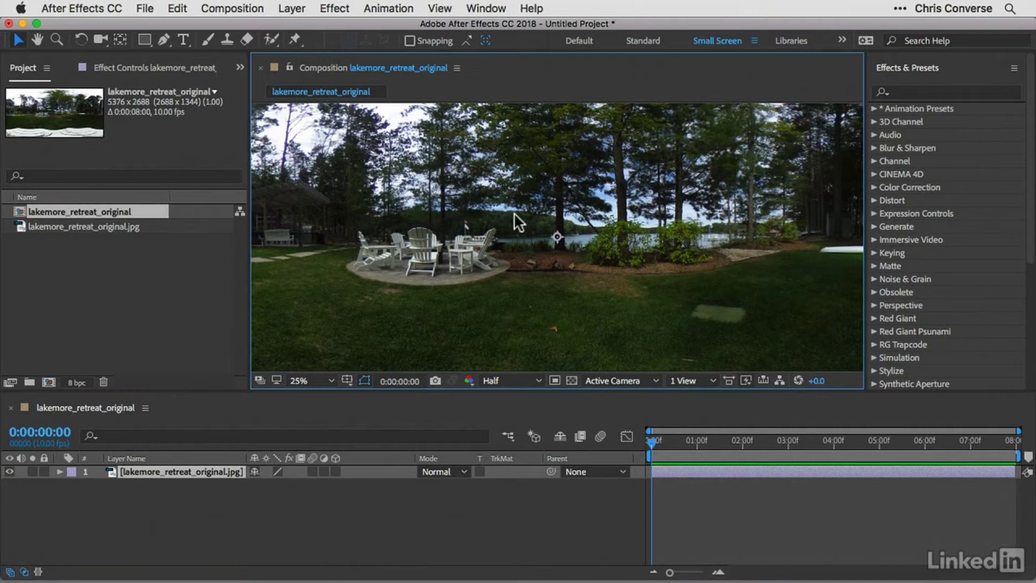
click(330, 378)
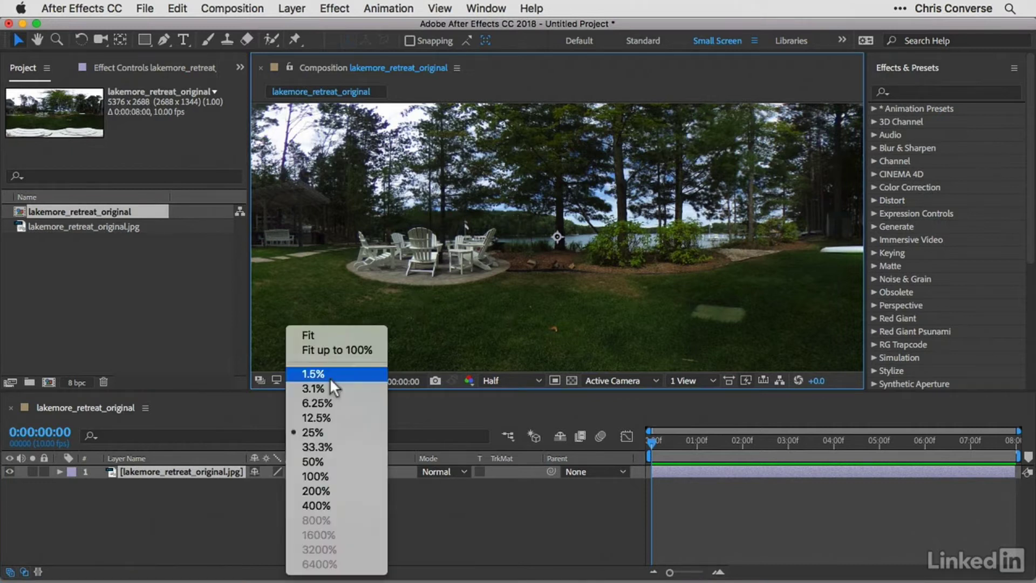
click(332, 418)
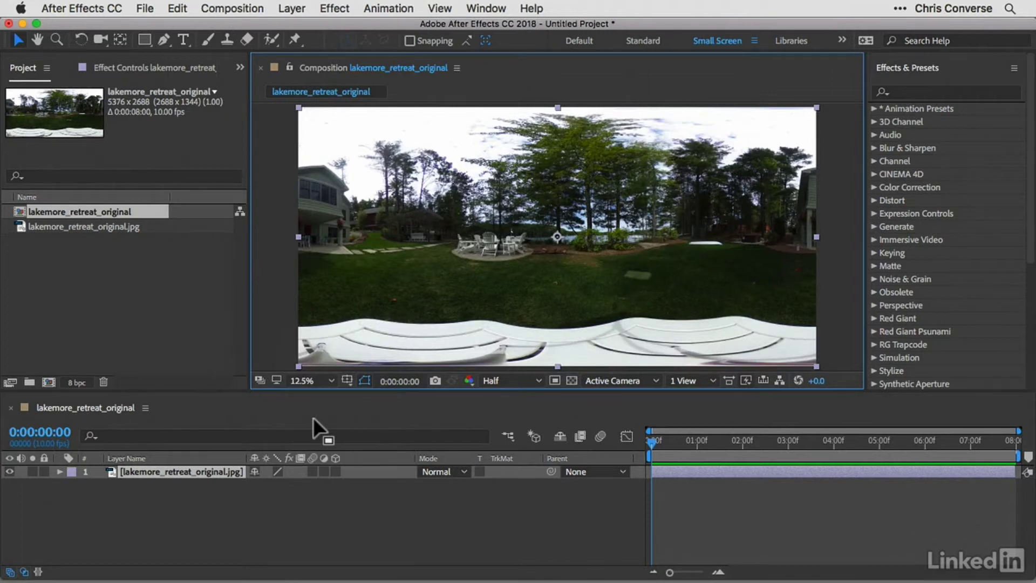
With the lakemore_retreat_original composition selected, open the VR Comp Editor, then shrink its window and move it clear of the Project panel.
click(132, 287)
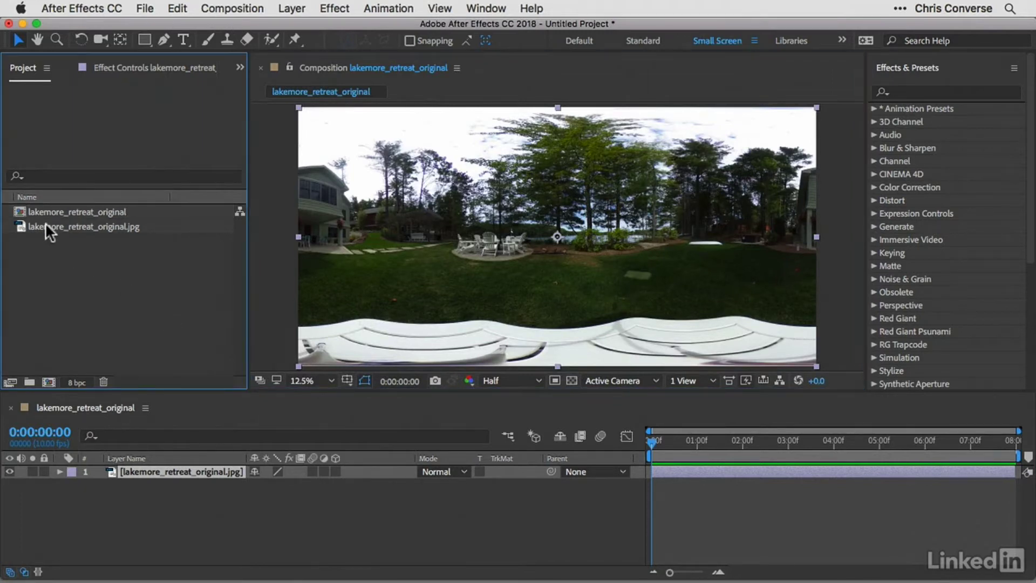
click(41, 211)
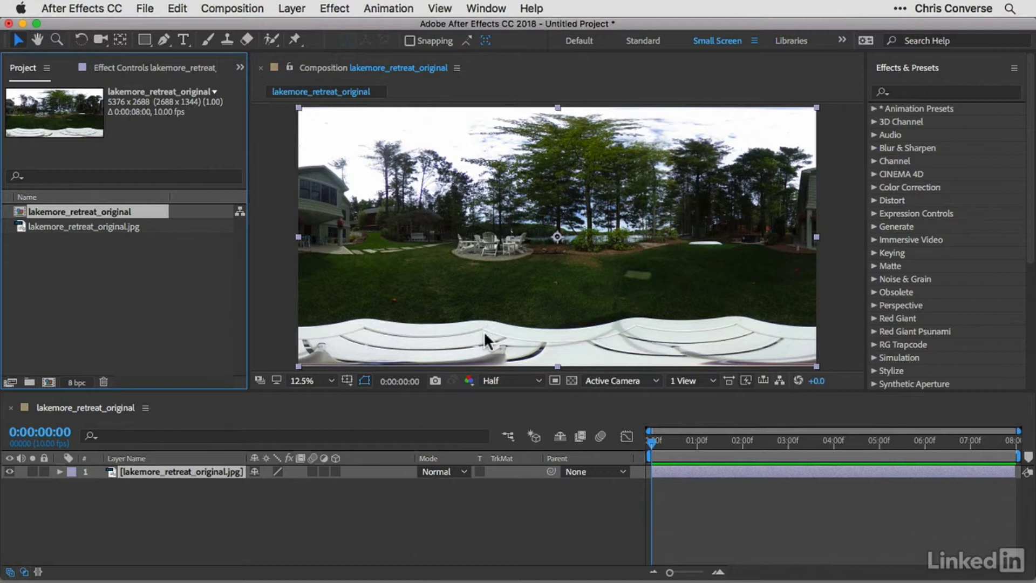
click(481, 8)
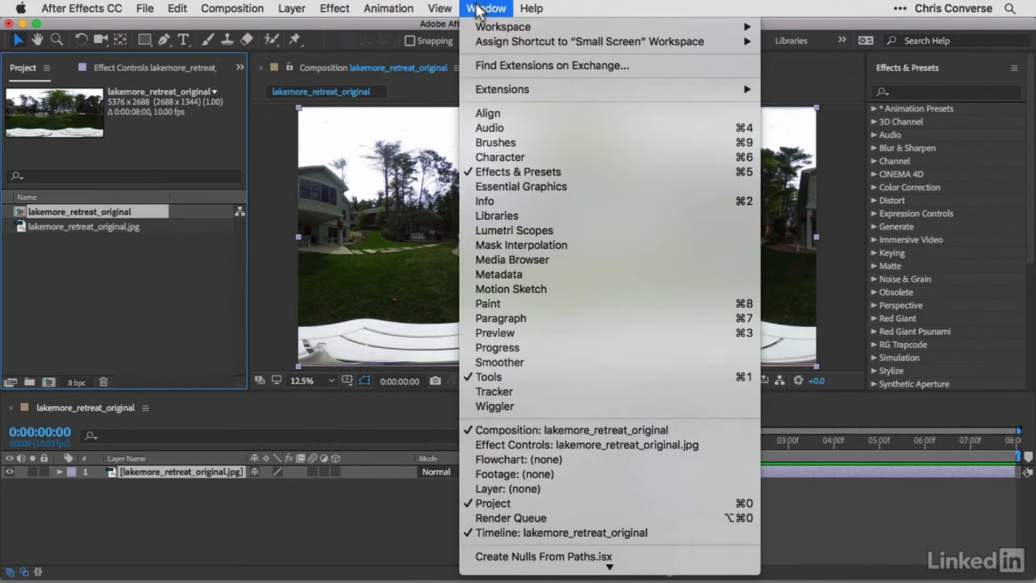
mouse_move(523, 566)
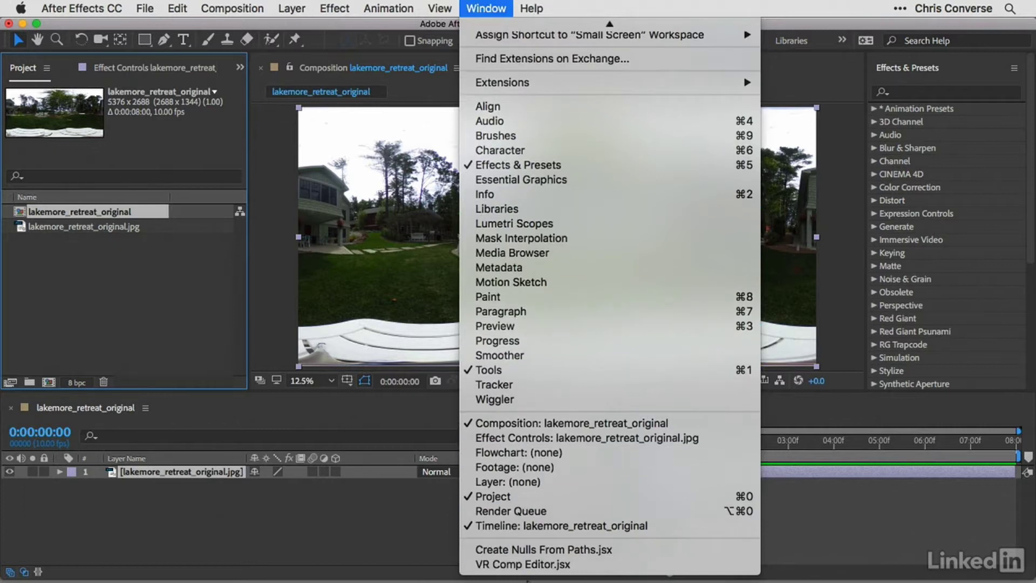
click(513, 565)
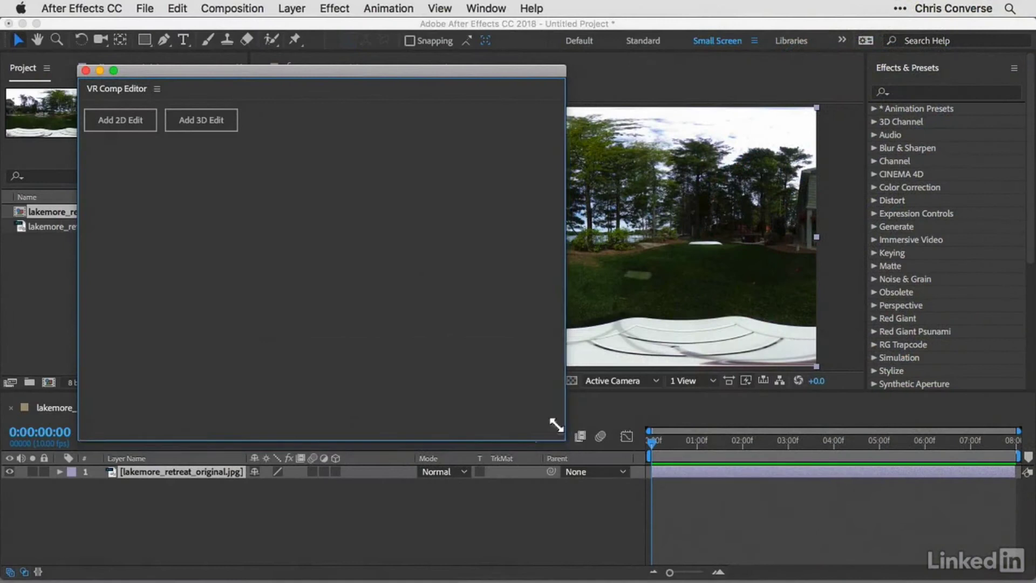
drag(556, 424, 388, 299)
drag(254, 76, 856, 136)
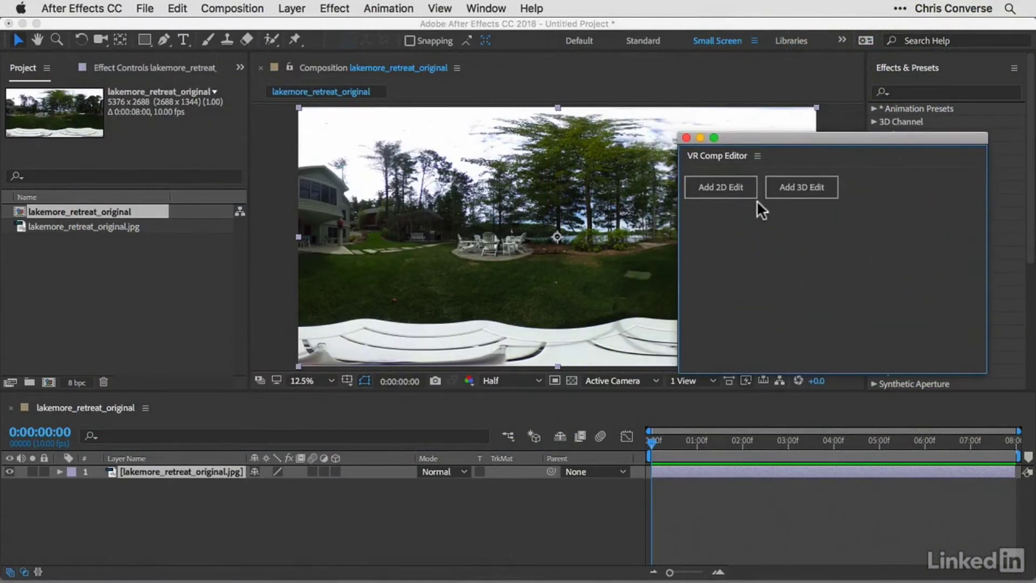
Add a 2D edit of the lakemore_retreat_original composition with a comp width of 2200, 16:9 aspect ratio and a 2-node camera.
click(723, 187)
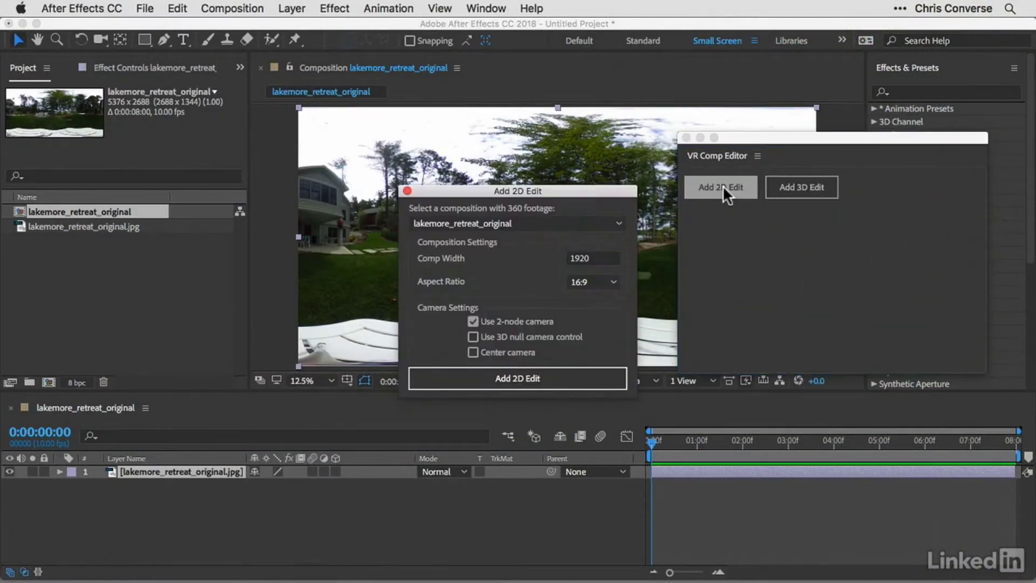
drag(599, 193, 732, 216)
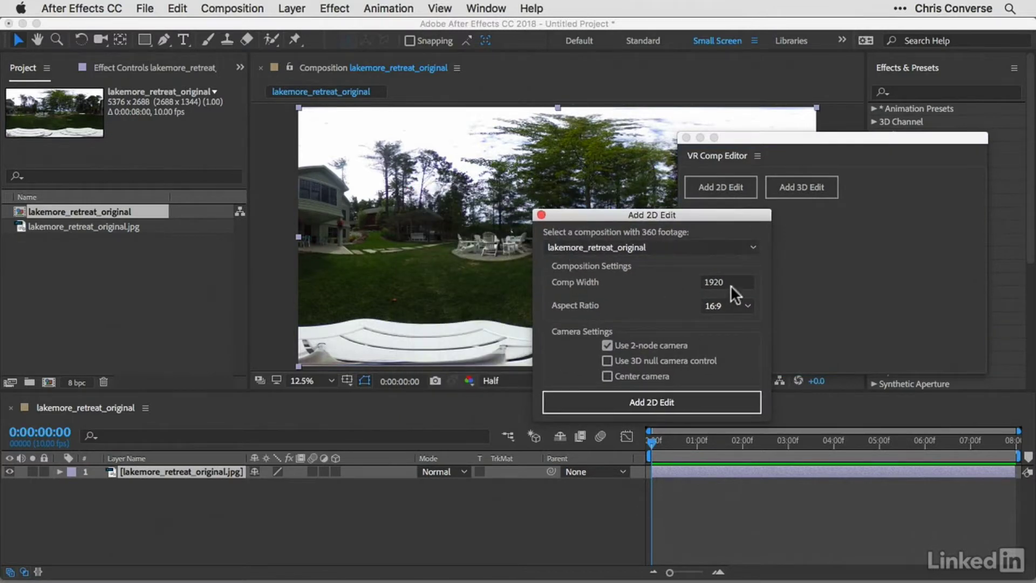
text(2200)
key(Tab)
click(662, 399)
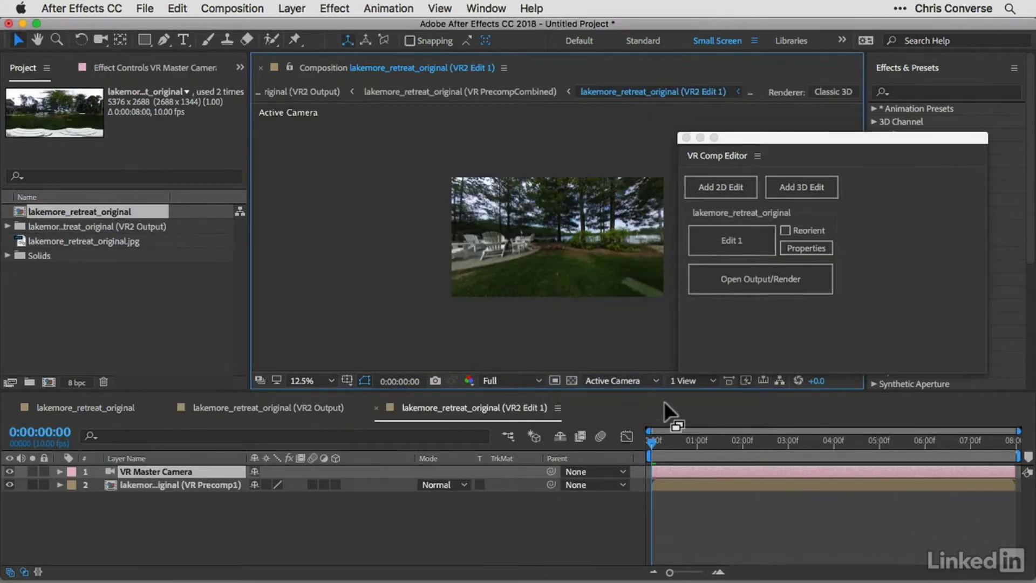
Close the VR Comp Editor and expand the lakemore_retreat_original (VR2 Output) folder in the project, leaving the Solids folder collapsed.
click(686, 138)
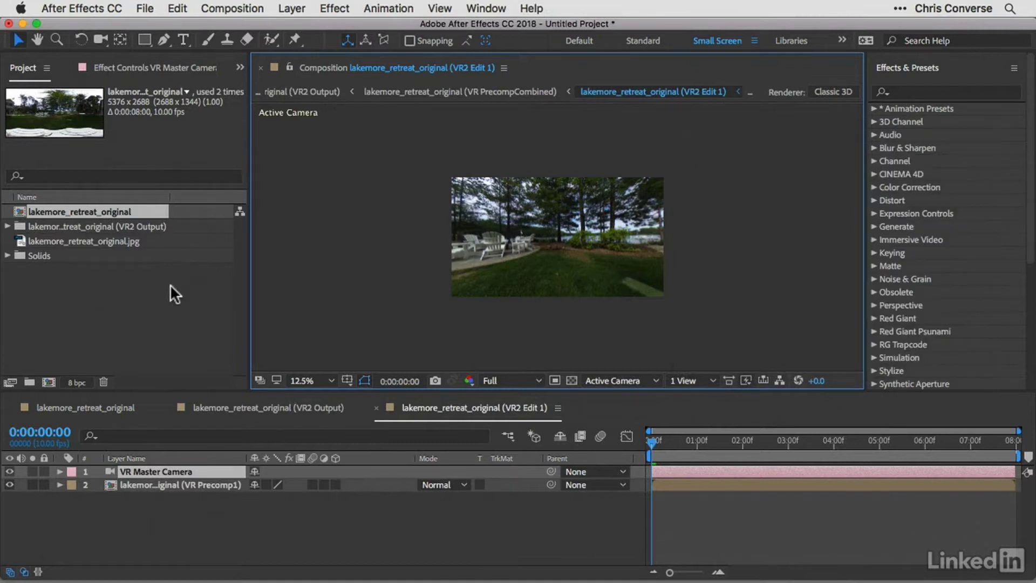
click(8, 226)
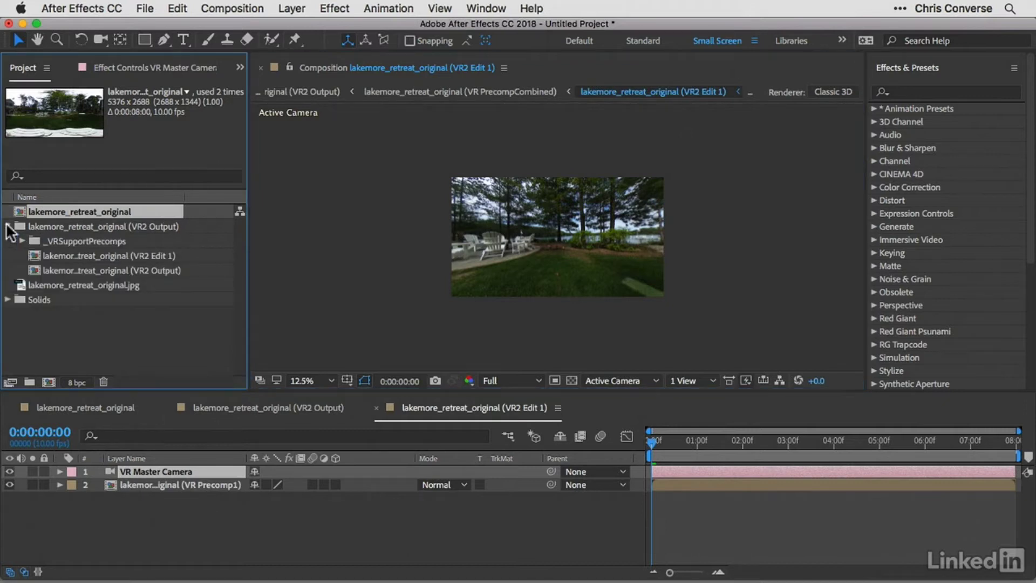
click(7, 300)
click(8, 300)
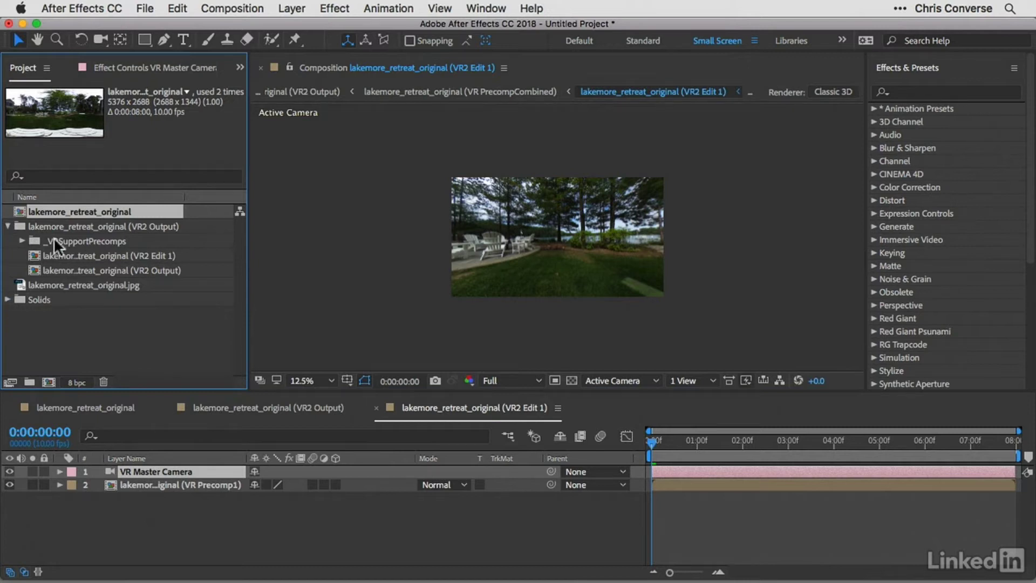
Look into the VR support precomps subfolder and collapse the lakemore_retreat_original (VR2 Output) folder in the project.
click(22, 240)
click(22, 241)
click(8, 226)
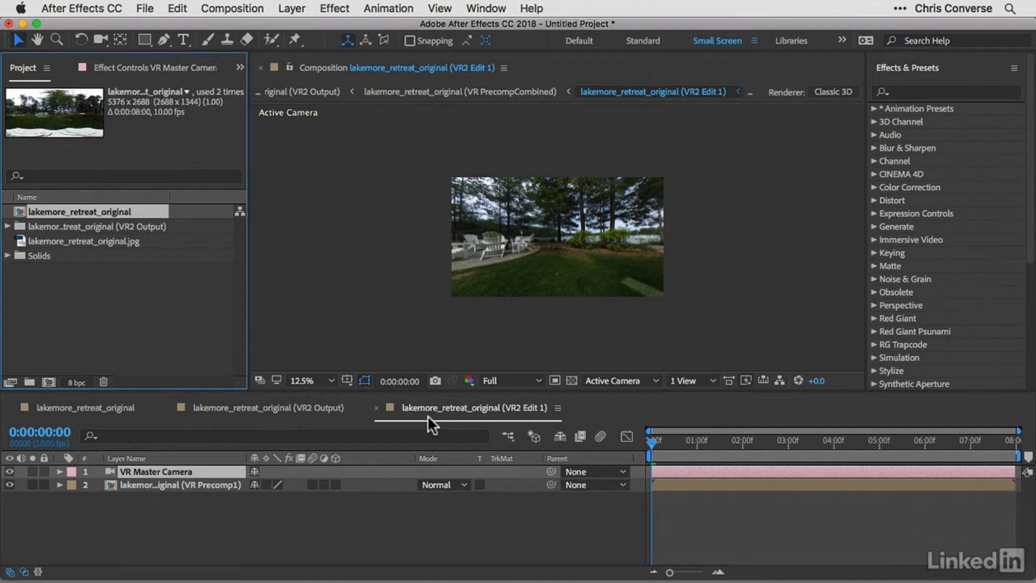
Display the VR2 Output composition at Half resolution, ignoring the GPU effects error and reloading its view by switching to VR2 Edit 1 and back.
click(258, 406)
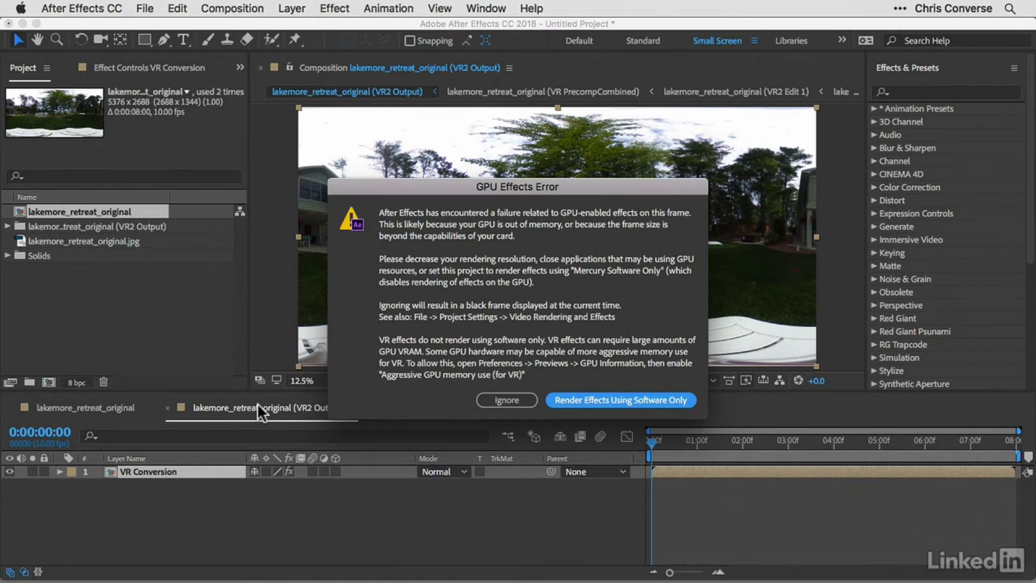
click(516, 400)
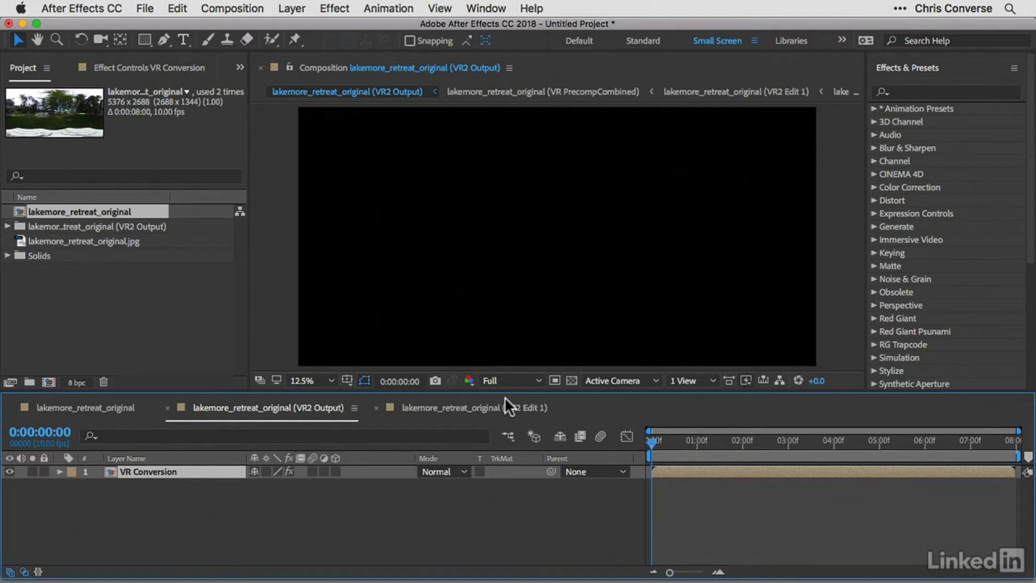
click(495, 379)
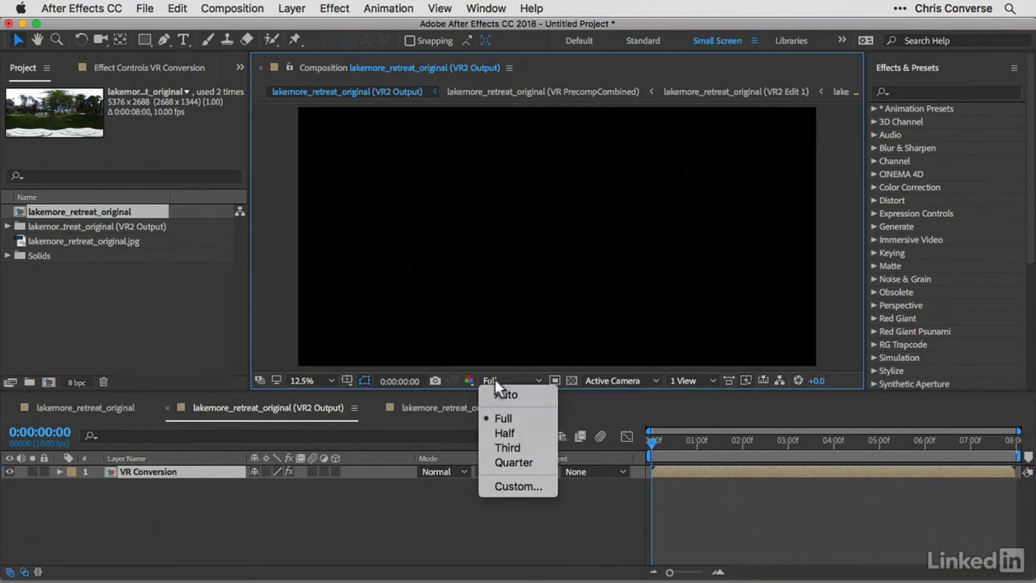
click(508, 426)
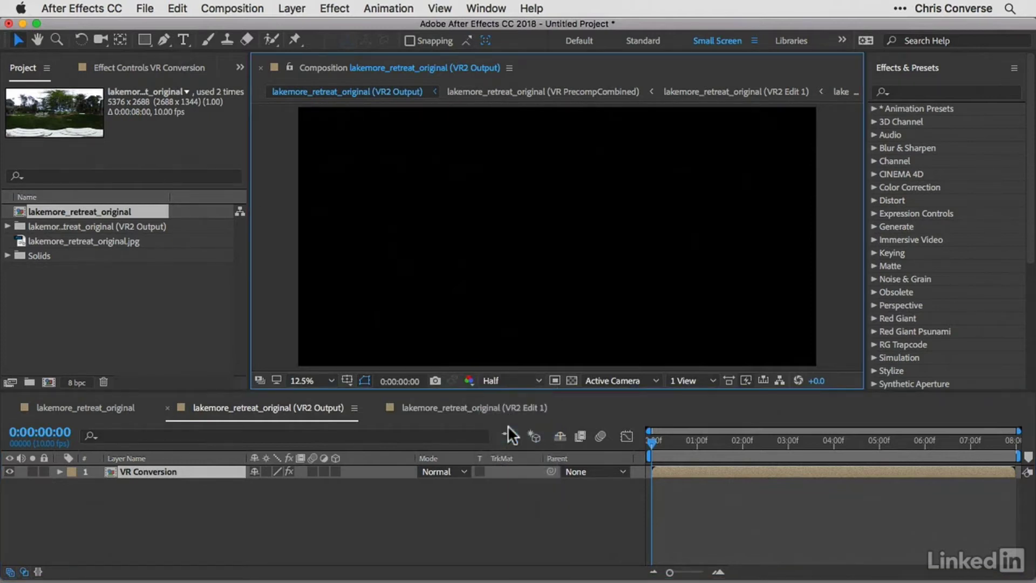
click(495, 408)
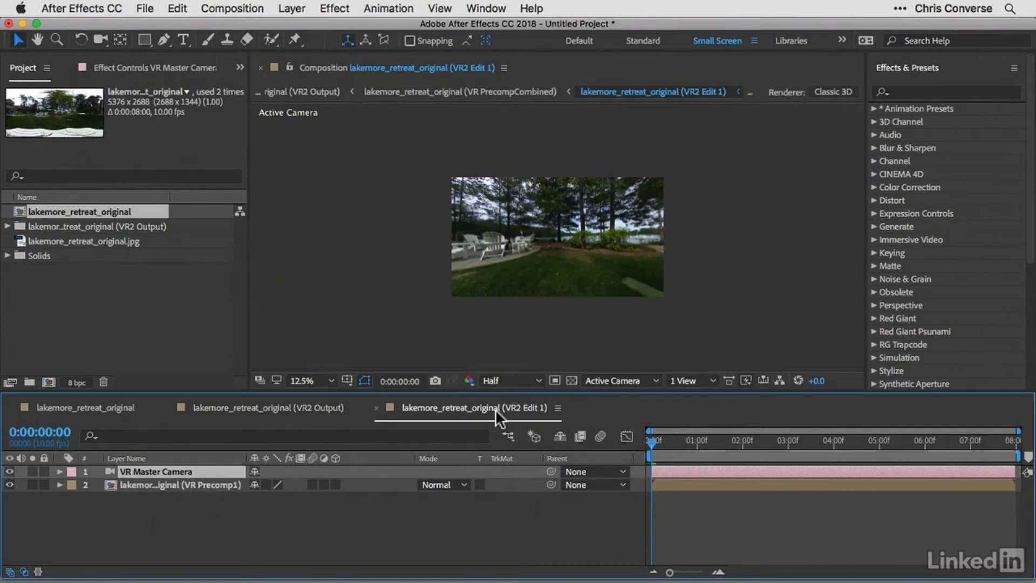
click(269, 408)
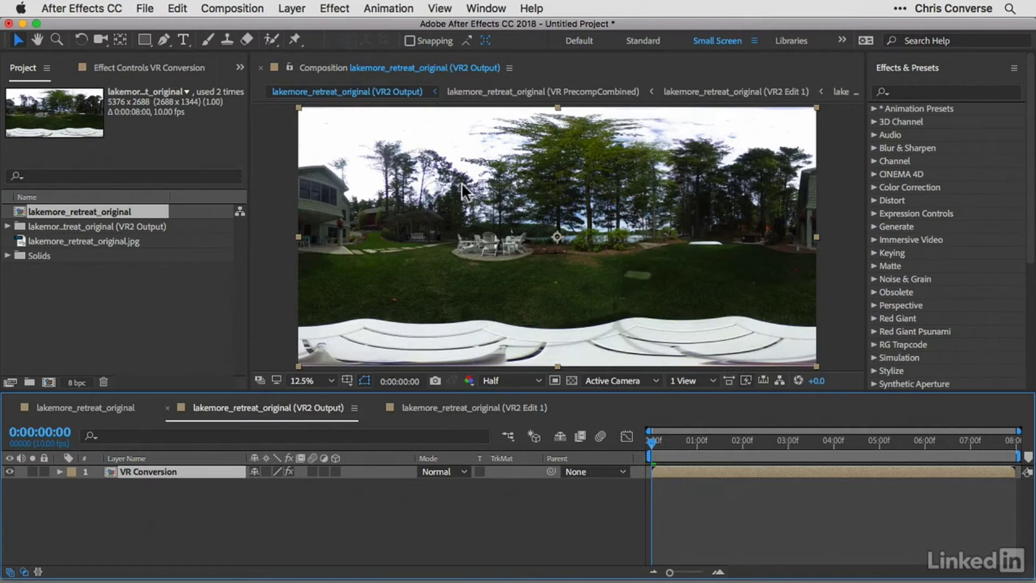
Check the renderer chosen for video rendering and effects in the project settings and accept the settings as they are.
click(146, 8)
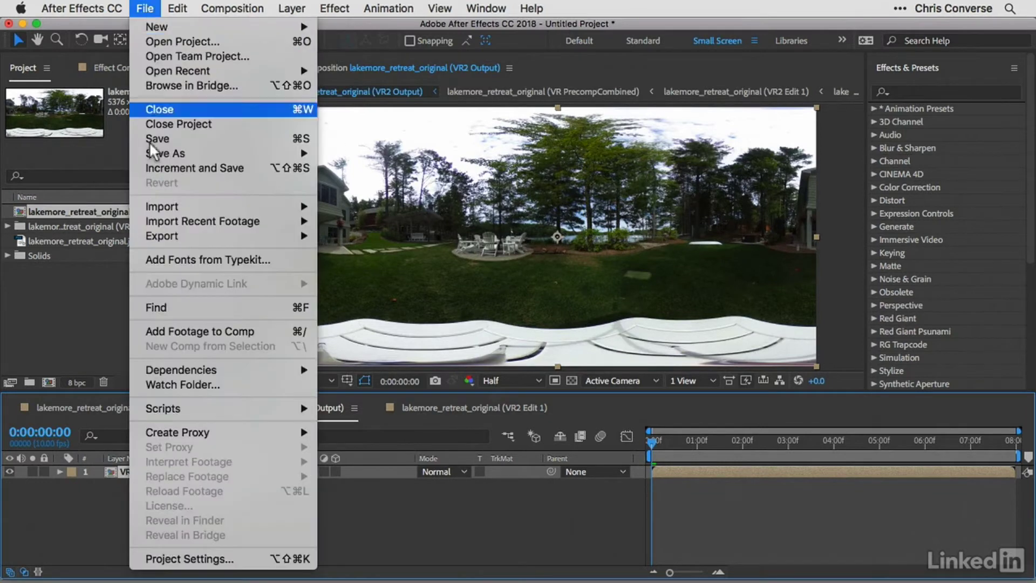
click(179, 558)
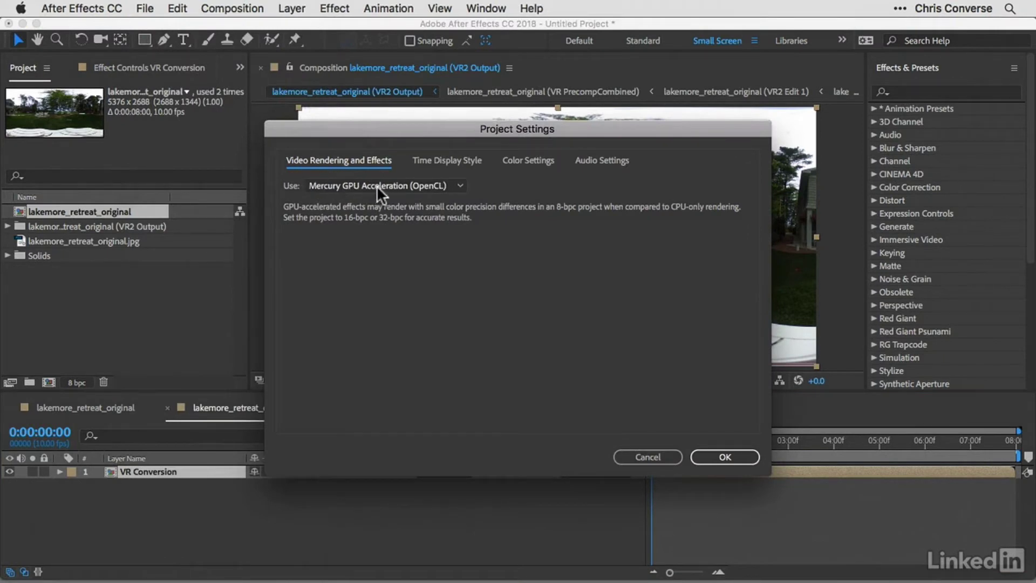
click(737, 456)
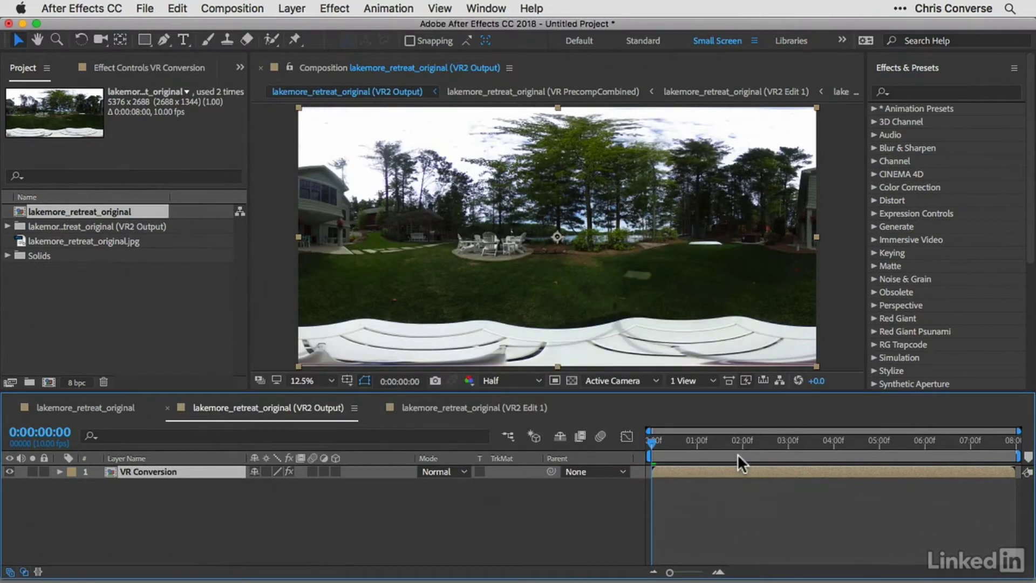
Bring up the lakemore_retreat_original (VR2 Edit 1) composition and set its viewer magnification to 25%.
click(474, 405)
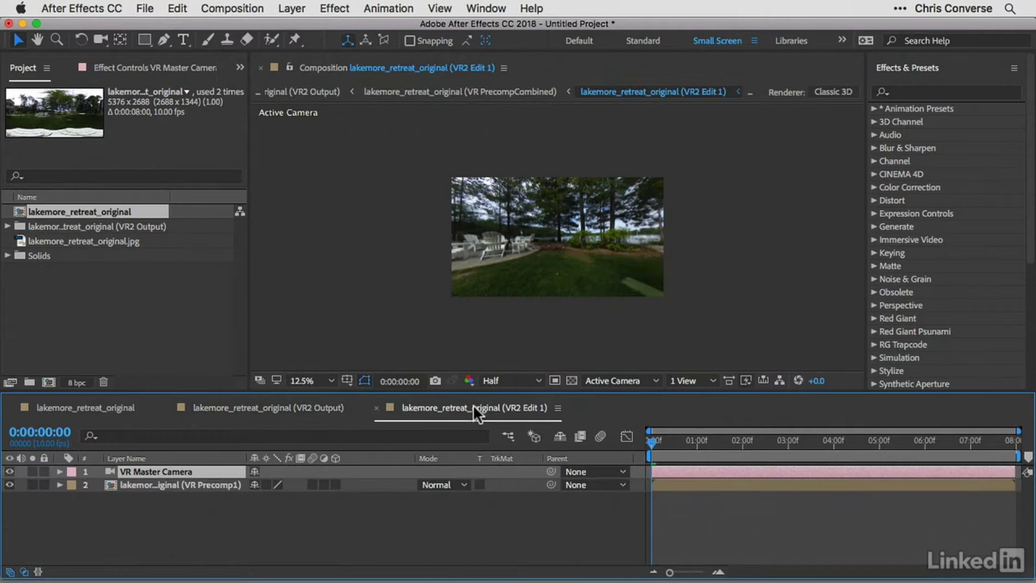
click(327, 374)
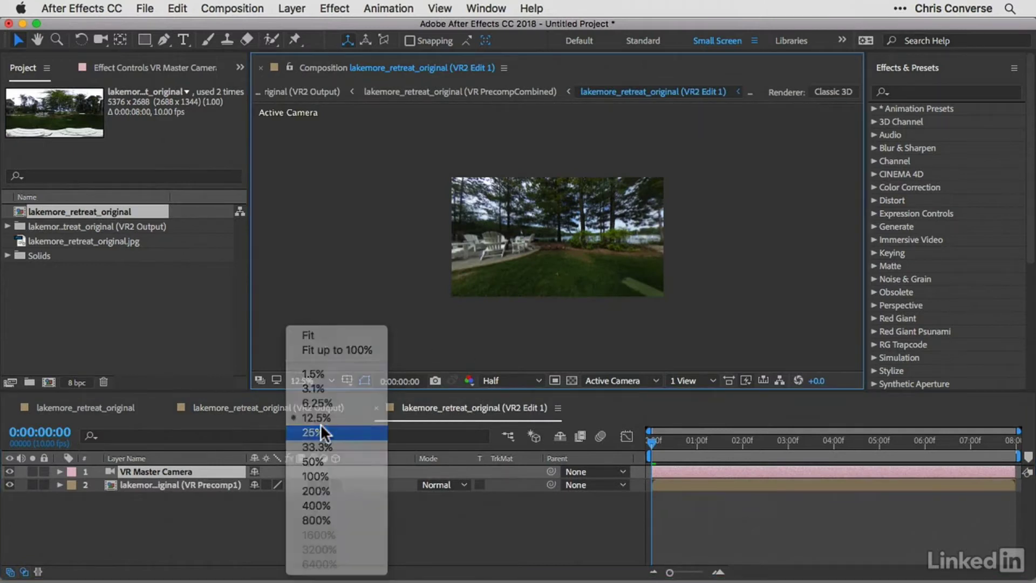
click(320, 431)
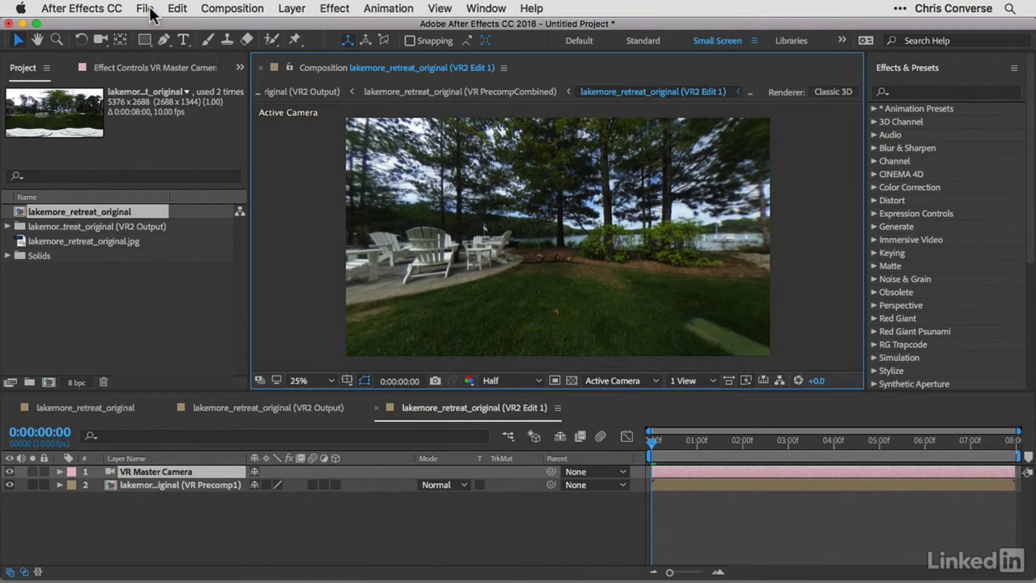
With the Unified Camera Tool, tilt the VR Master Camera straight down until the white table and tripod are centered in the view.
click(101, 39)
click(99, 35)
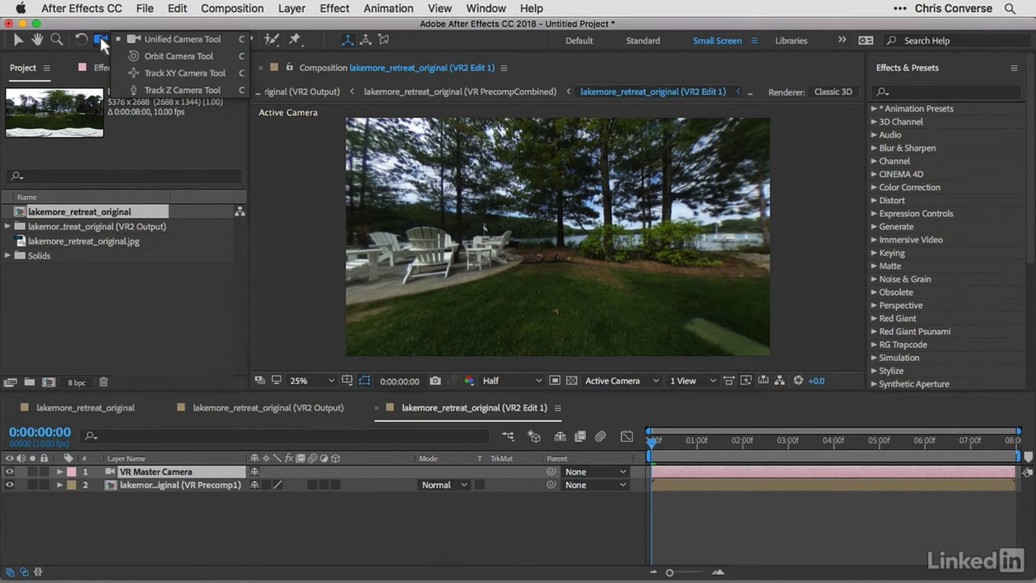
click(154, 38)
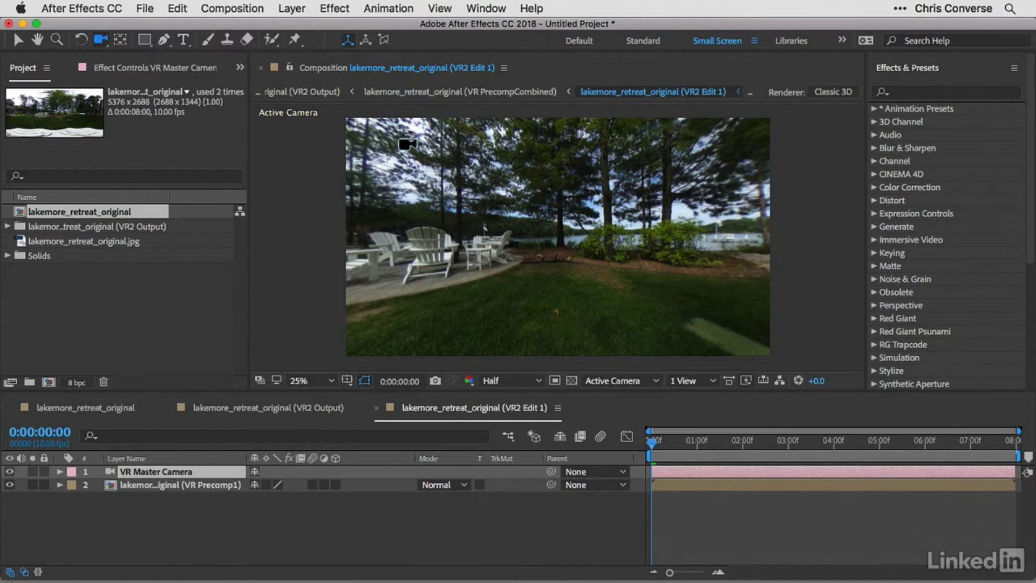
drag(557, 239, 550, 132)
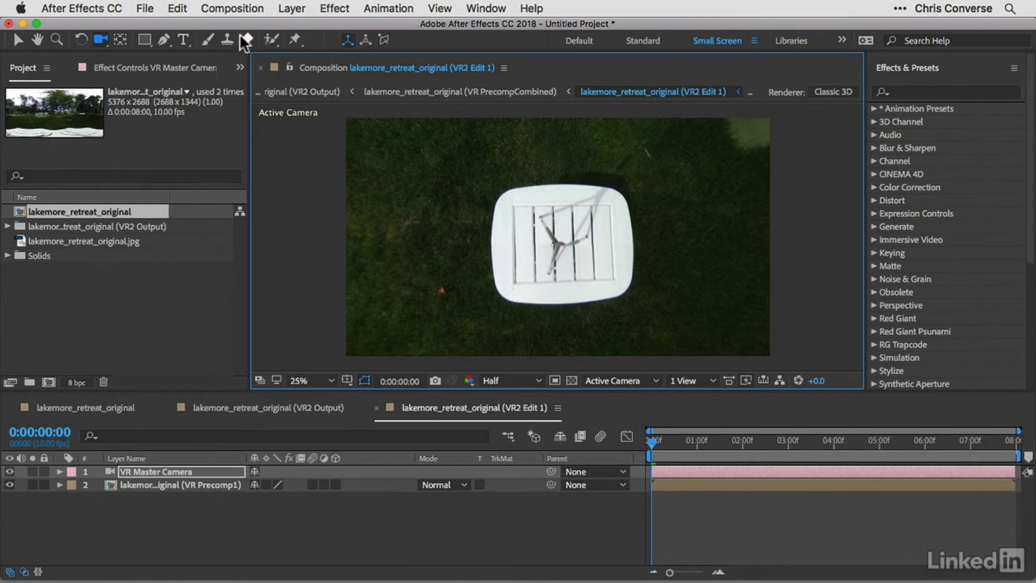
Save the current frame as Photoshop layers named lakemore_retreat_tripod_export.psd in the B - retouching folder of Exercise Files.
click(232, 11)
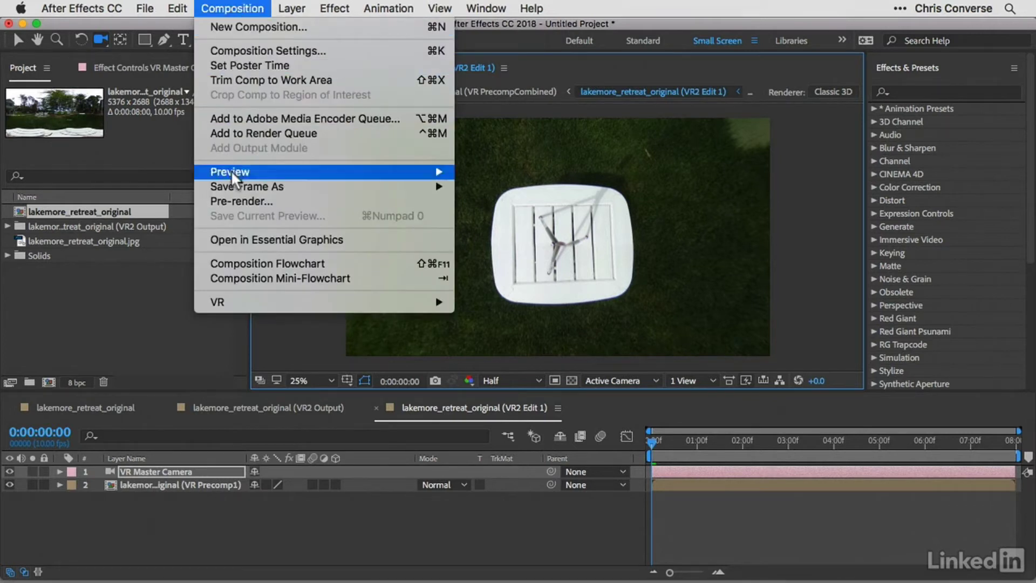
mouse_move(300, 190)
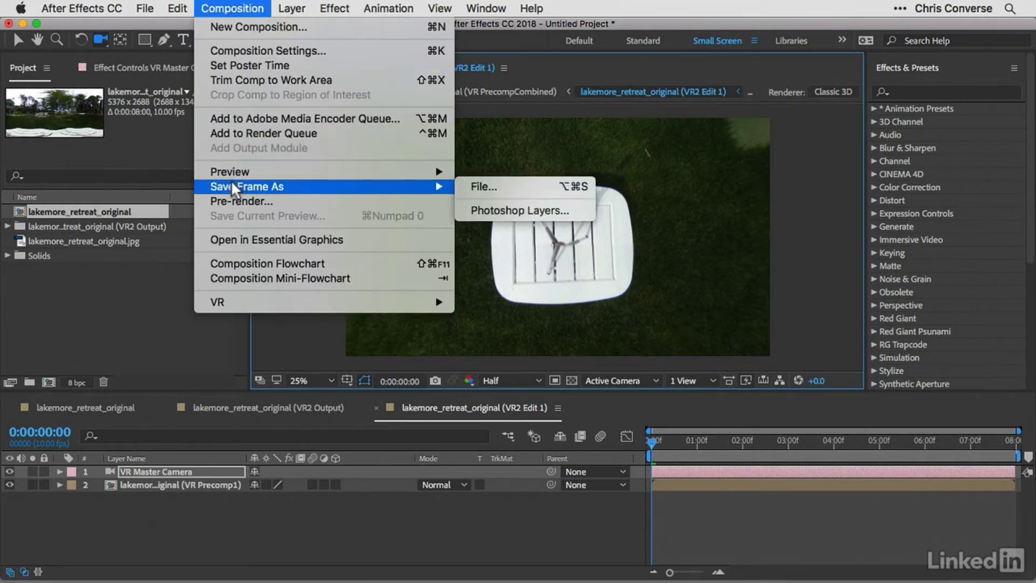
click(506, 209)
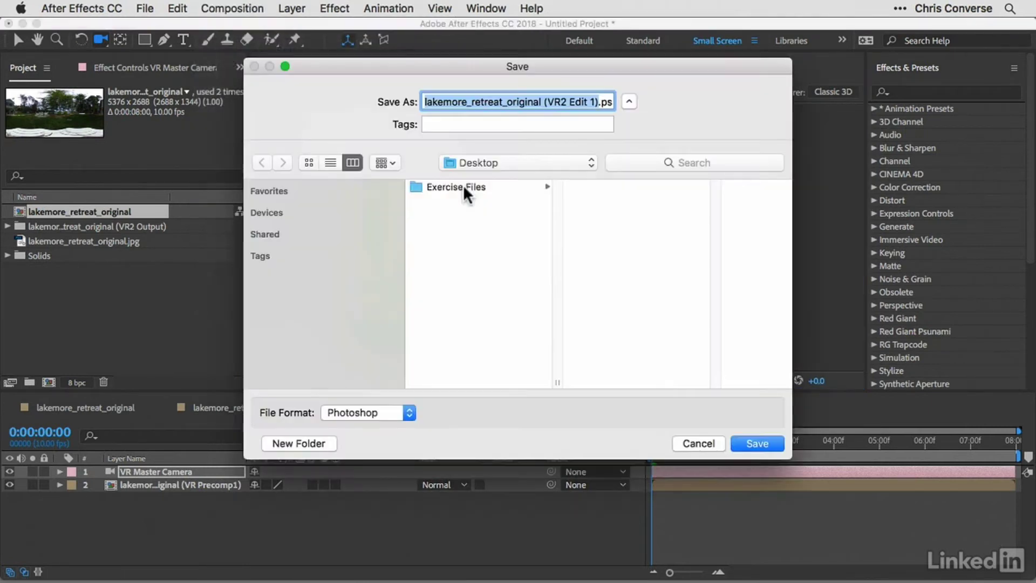
click(463, 184)
click(609, 200)
click(603, 100)
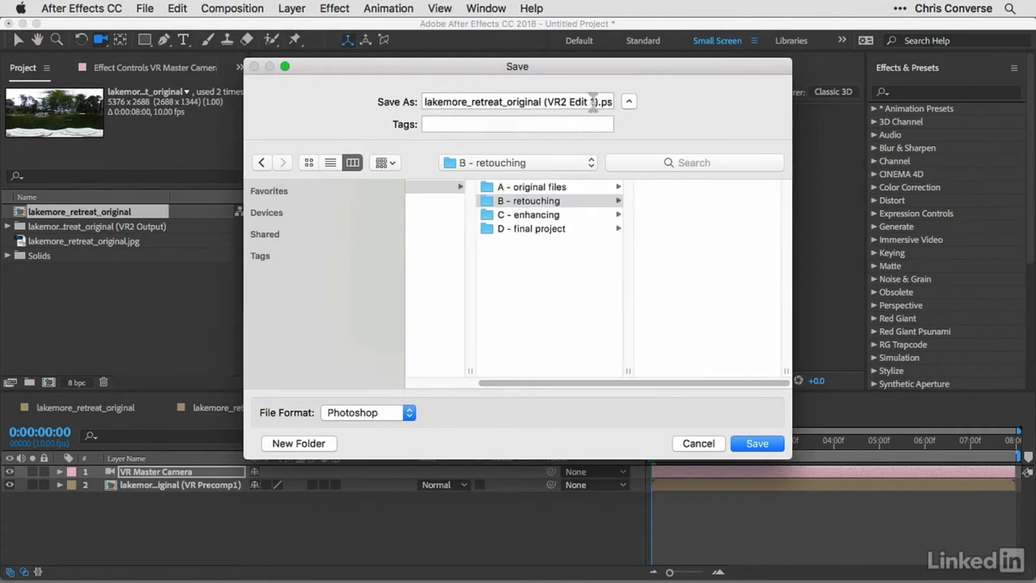
key(BackSpace)
key(BackSpace)
key(BackSpace)
key(BackSpace)
key(BackSpace)
key(BackSpace)
key(BackSpace)
key(BackSpace)
key(BackSpace)
key(BackSpace)
key(BackSpace)
key(BackSpace)
key(BackSpace)
key(BackSpace)
key(BackSpace)
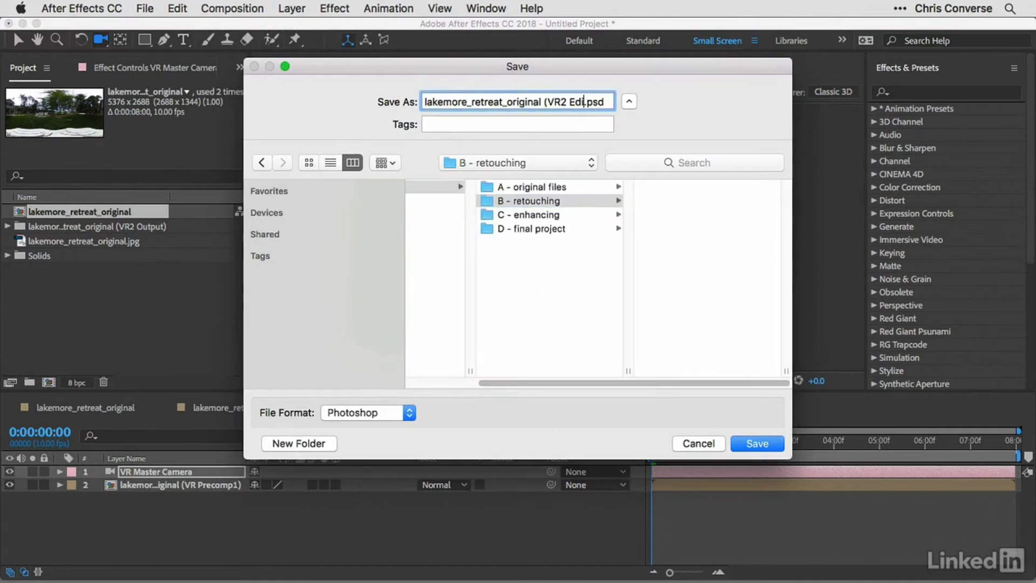
key(BackSpace)
key(BackSpace)
key(BackSpace)
key(BackSpace)
key(BackSpace)
key(BackSpace)
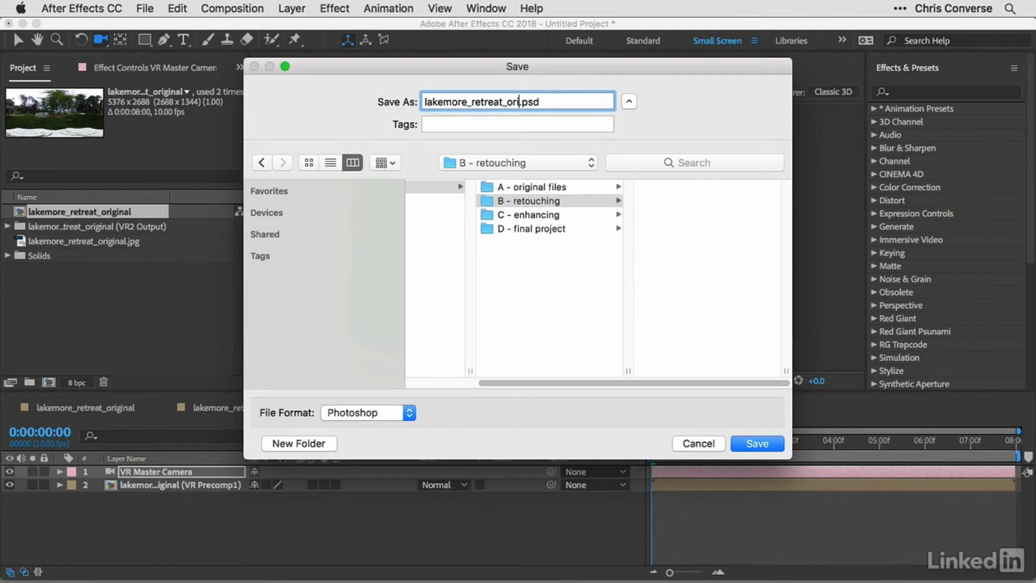
text(tripod_export)
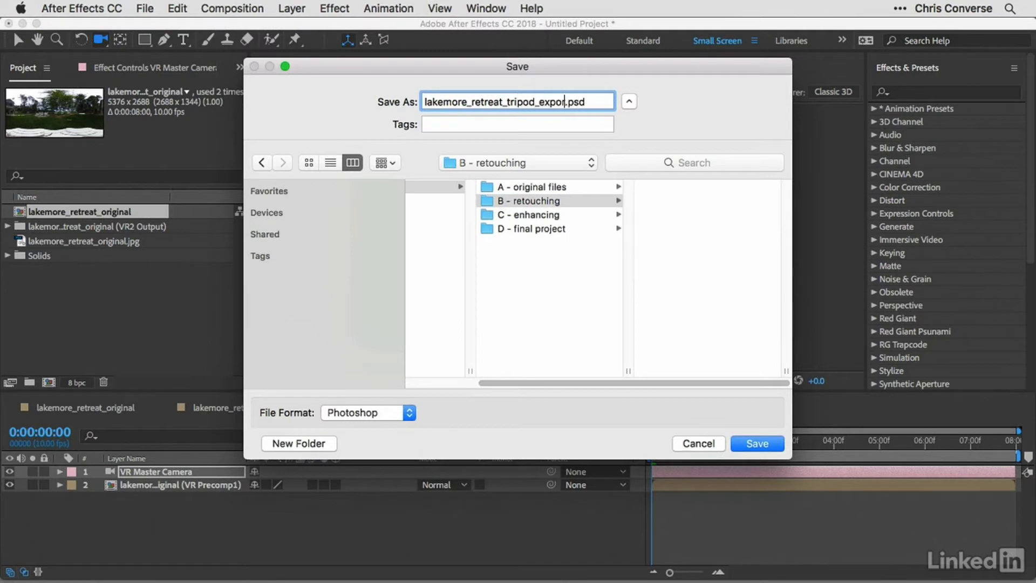
click(766, 444)
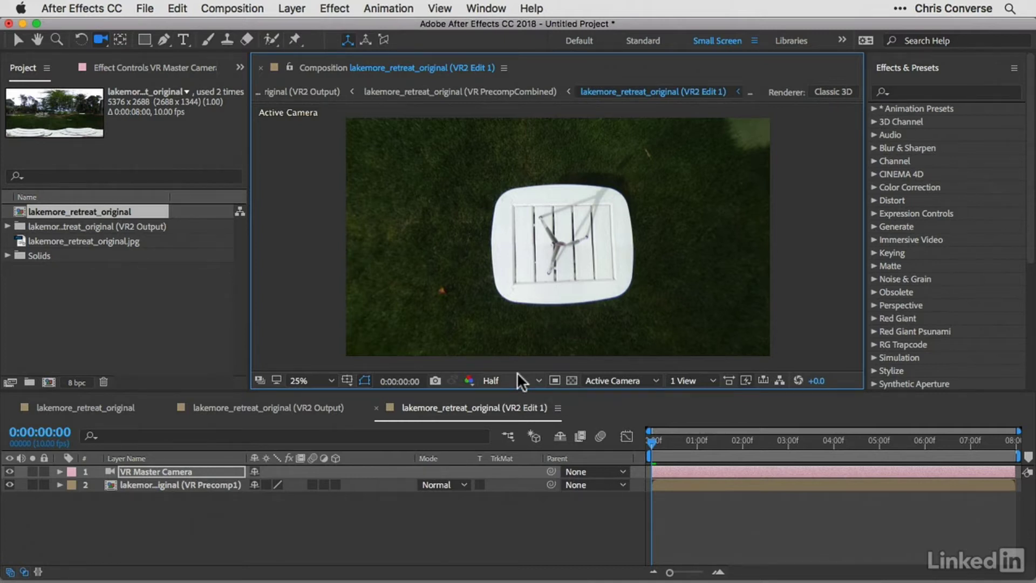
Queue the current VR2 Edit 1 frame for saving as a Photoshop file and enable resizing to 2200 x 1238 in its output module.
click(244, 8)
mouse_move(347, 187)
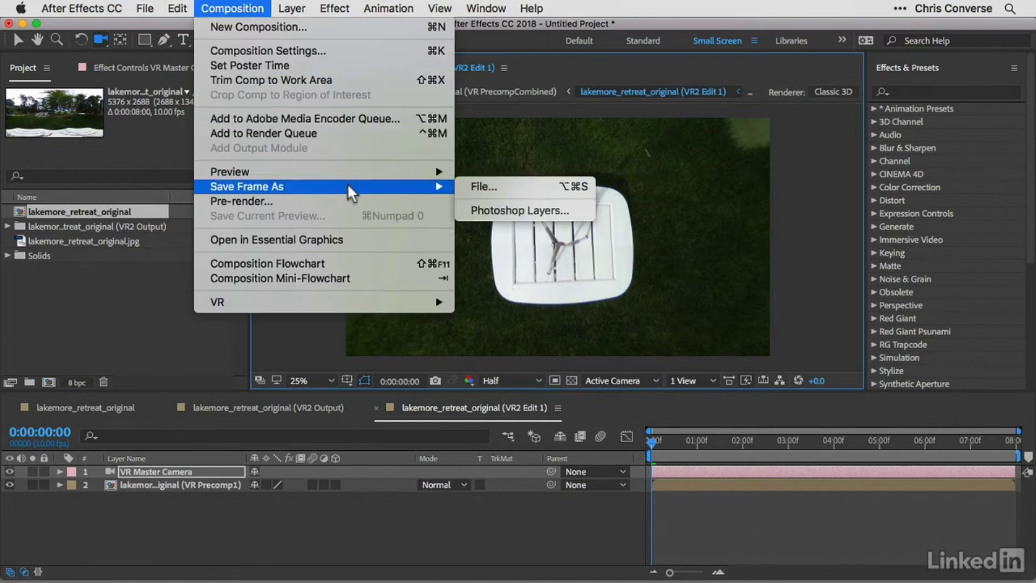
click(484, 187)
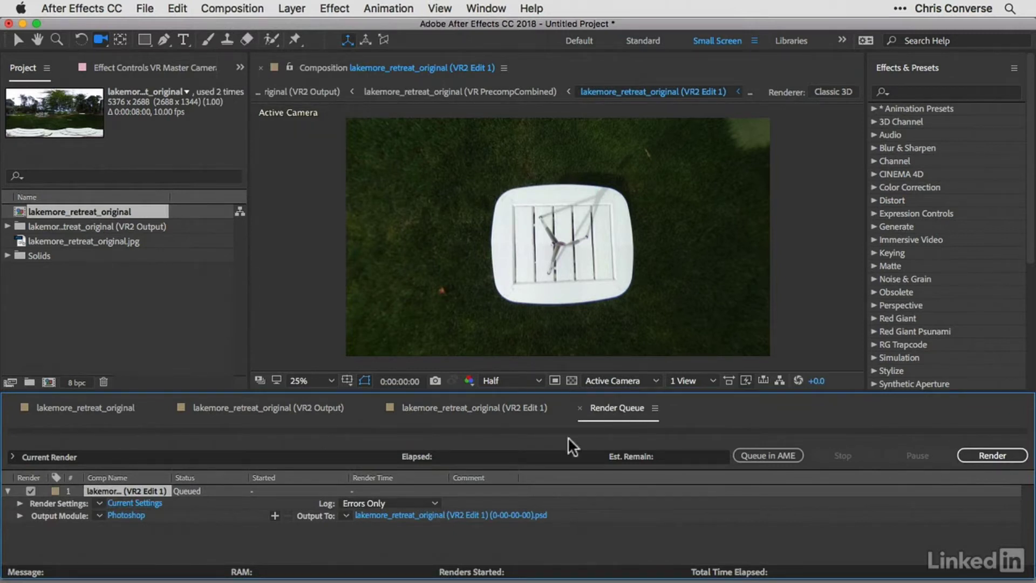
click(126, 515)
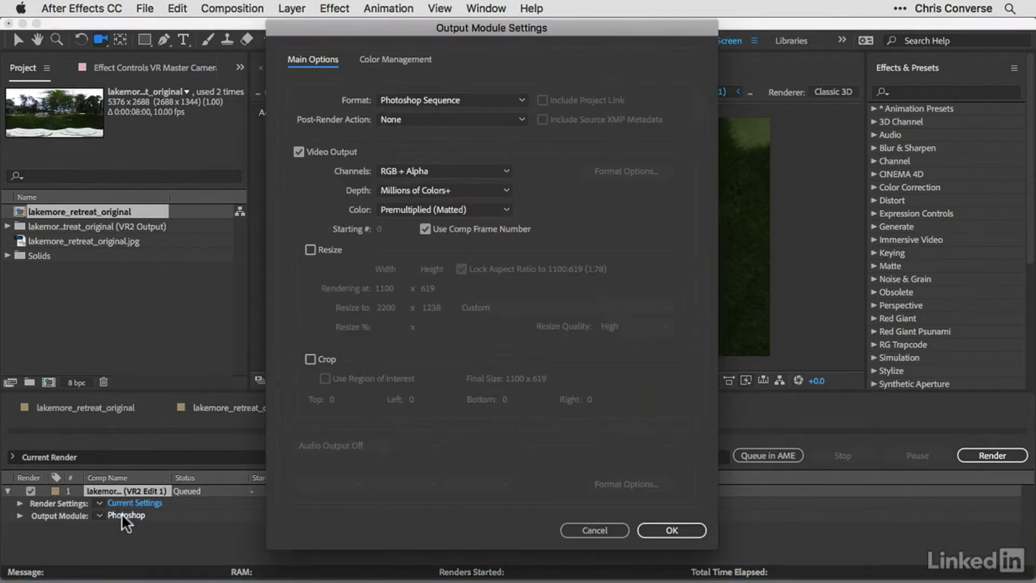
click(329, 249)
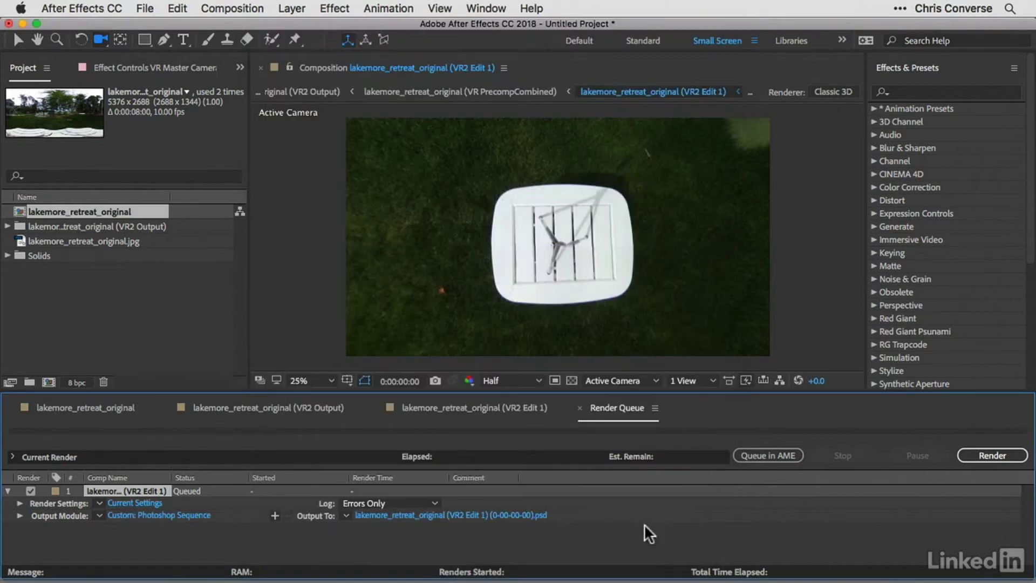
Render the queued frame to lakemore_retreat_tripod_export.psd in Exercise Files' B - retouching folder, replacing the existing file.
click(426, 514)
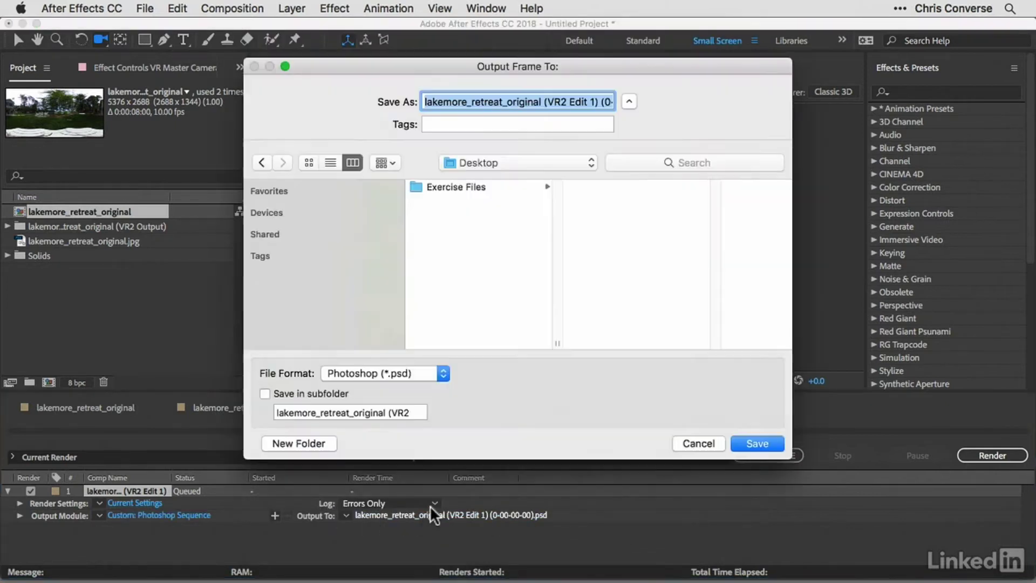
click(439, 187)
click(608, 199)
click(671, 189)
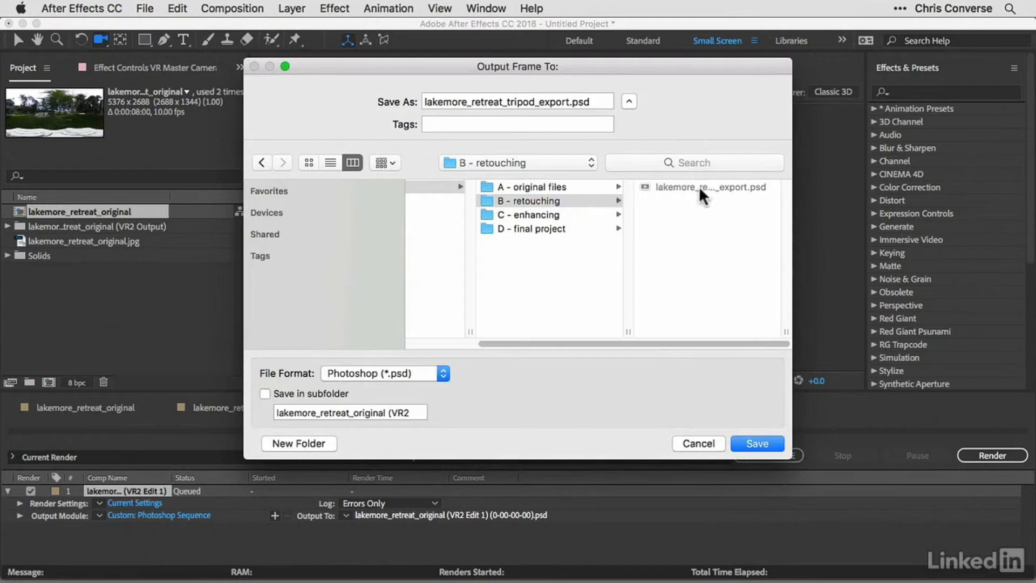
click(758, 443)
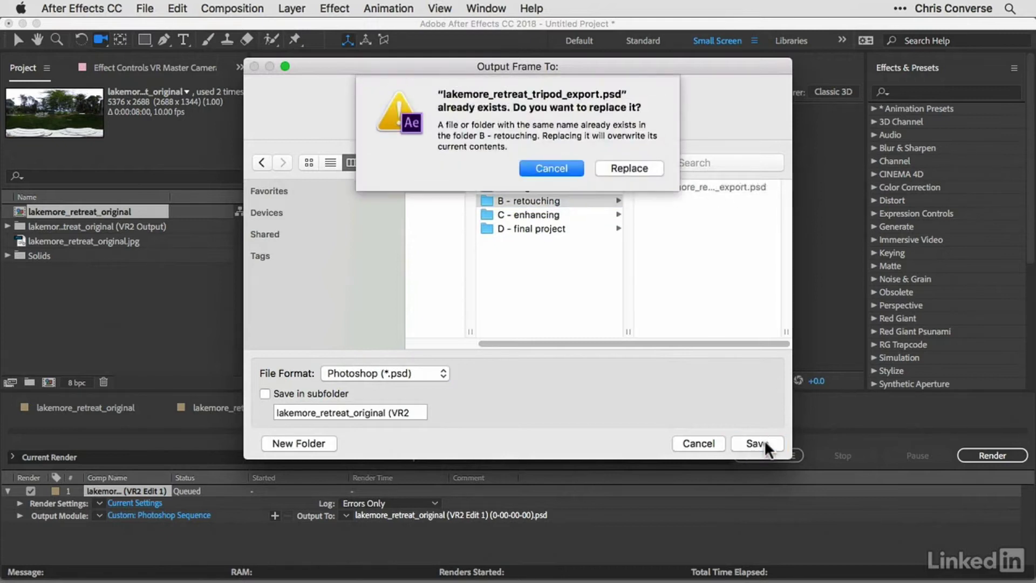
click(624, 167)
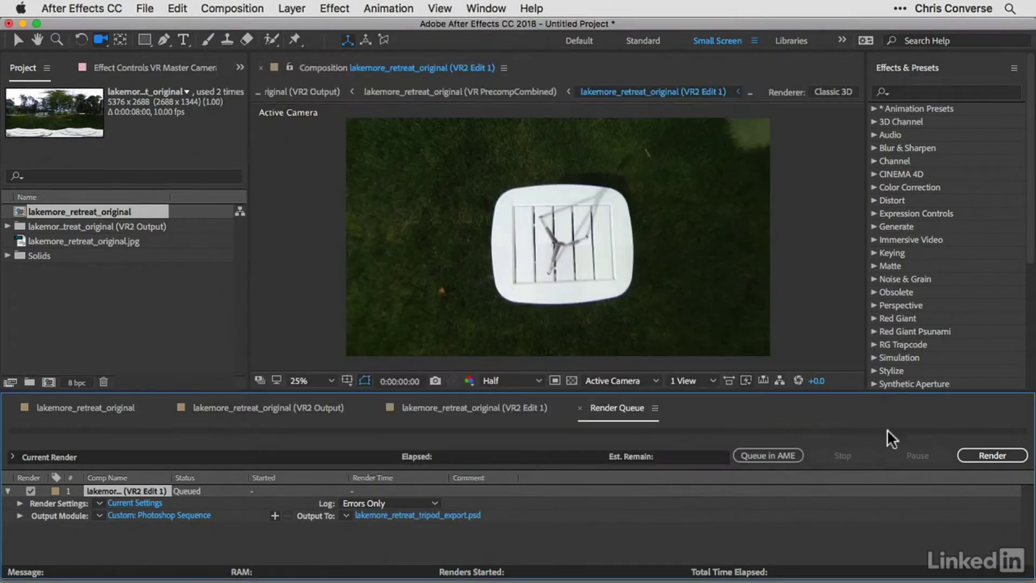
click(993, 454)
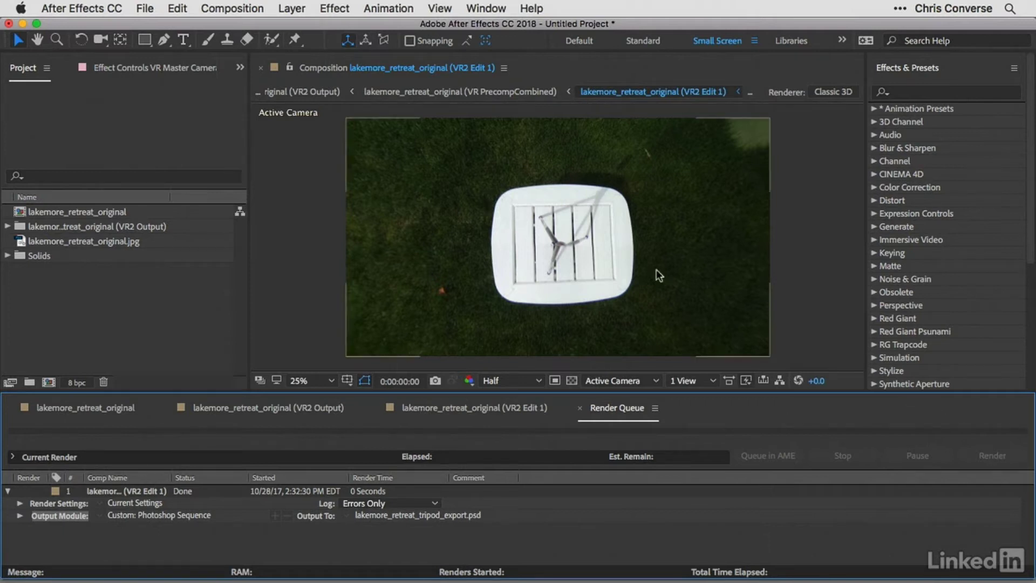
Save the project as lakemore_retreat_modified.aep in the B - retouching folder of Exercise Files and return to the VR2 Edit 1 timeline.
click(146, 10)
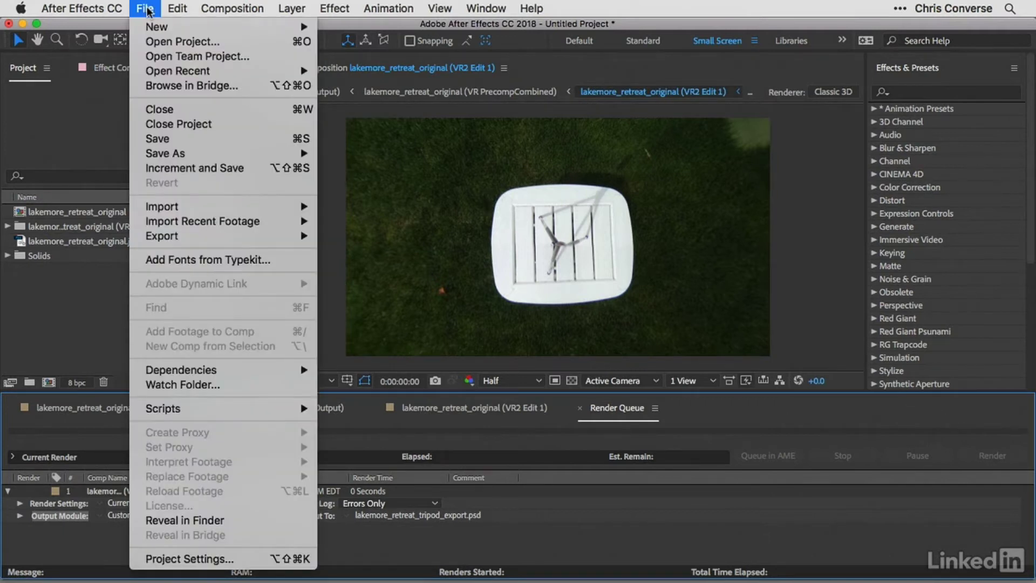
click(164, 139)
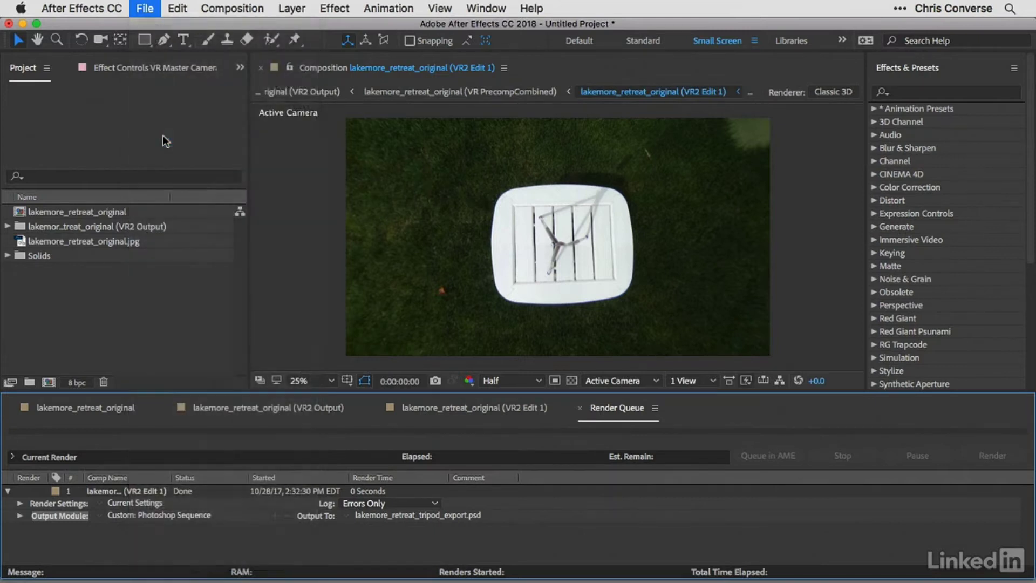
click(439, 186)
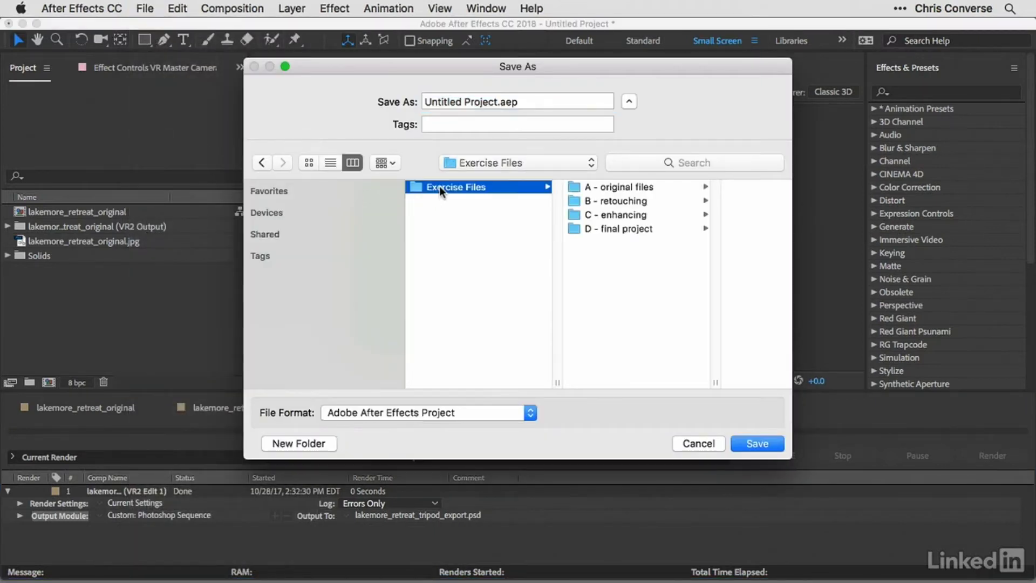
click(602, 200)
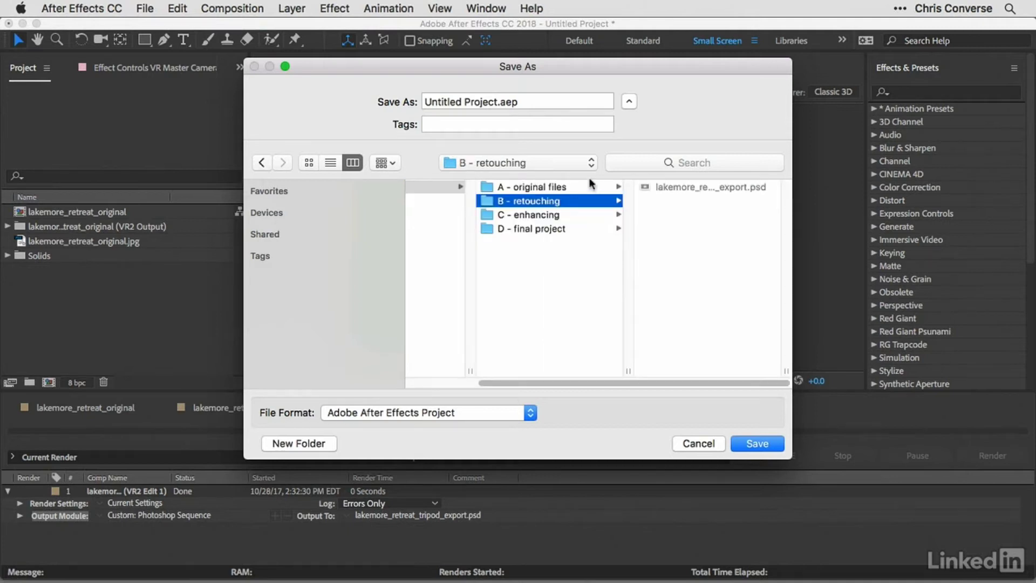
click(660, 187)
click(569, 101)
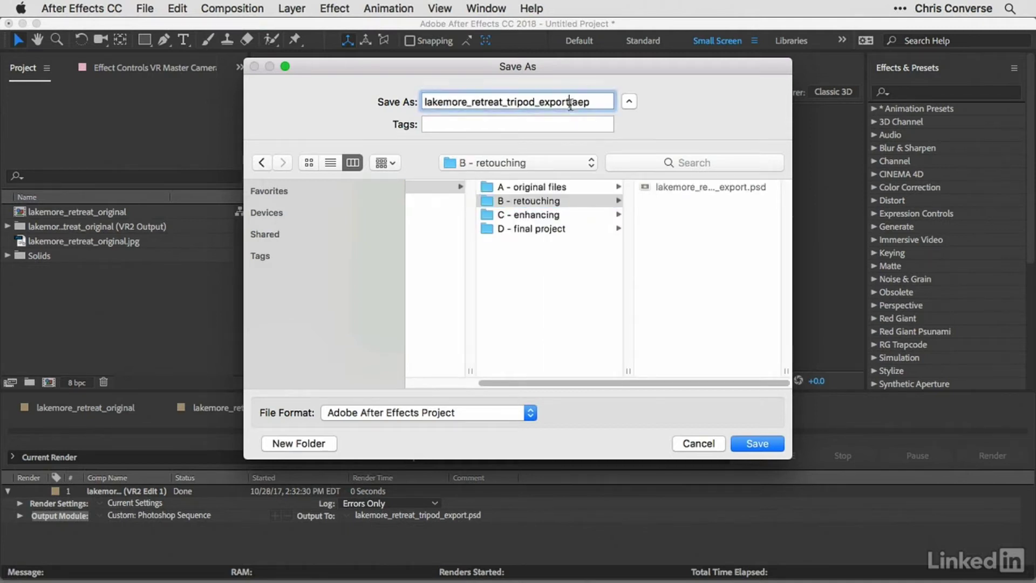
key(BackSpace)
key(BackSpace)
key(BackSpace)
key(BackSpace)
key(BackSpace)
key(BackSpace)
key(BackSpace)
key(BackSpace)
key(BackSpace)
key(BackSpace)
key(BackSpace)
key(BackSpace)
key(BackSpace)
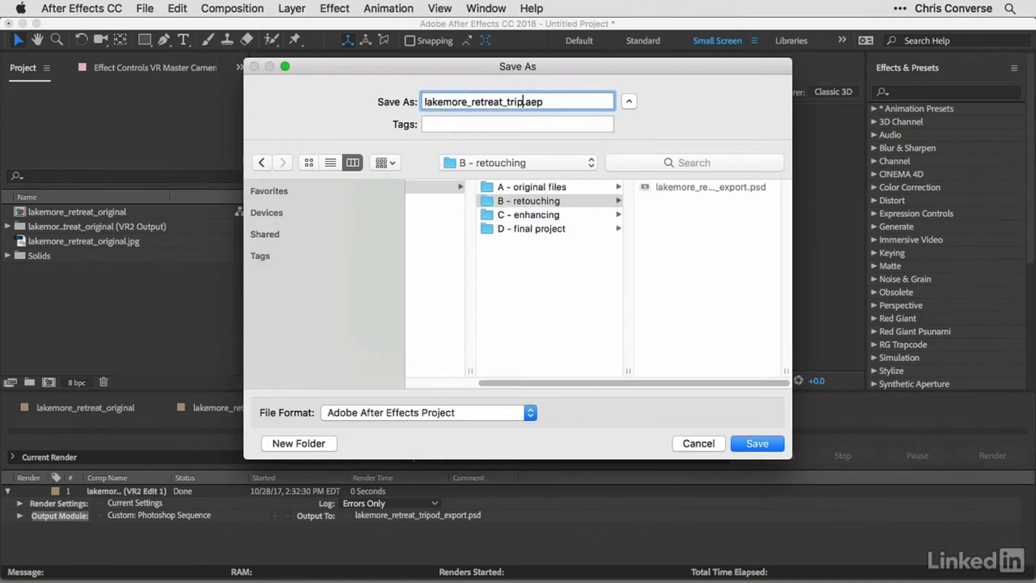
text(modified)
click(590, 109)
click(765, 442)
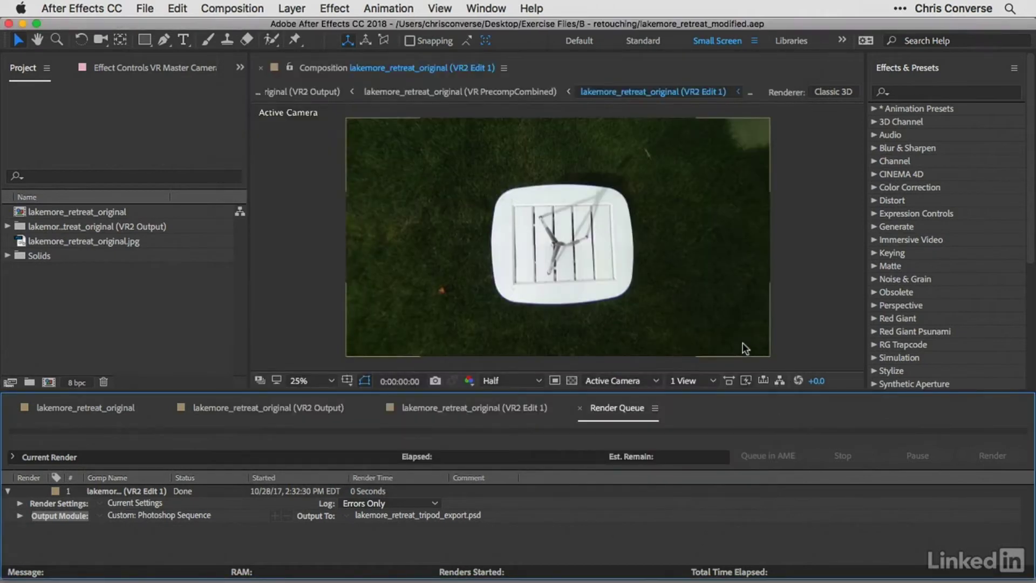
click(498, 409)
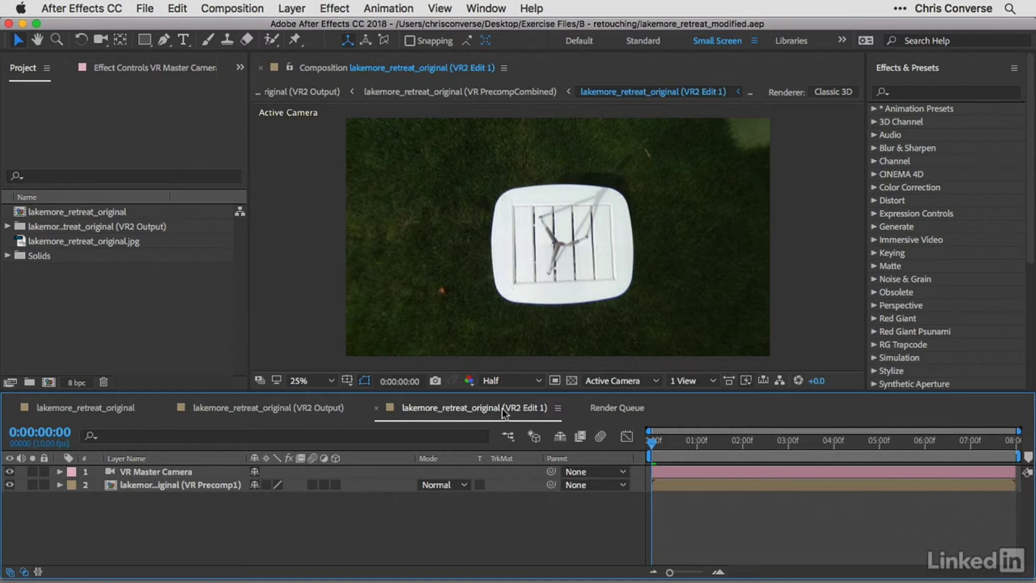
Open lakemore_retreat_tripod_export.psd from the B - retouching folder in Photoshop and enlarge its document window to fill the workspace.
click(295, 242)
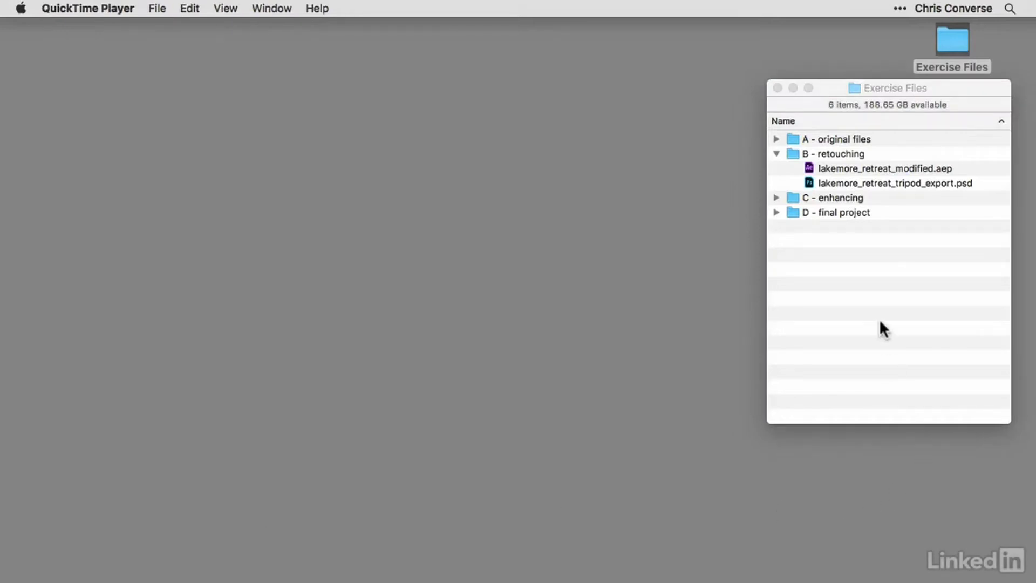
click(877, 316)
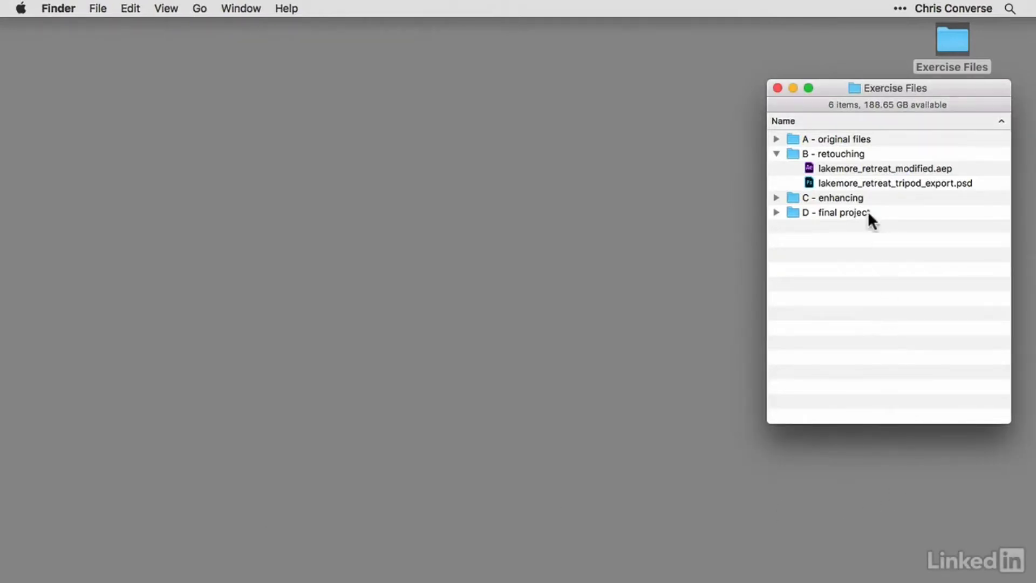
click(820, 156)
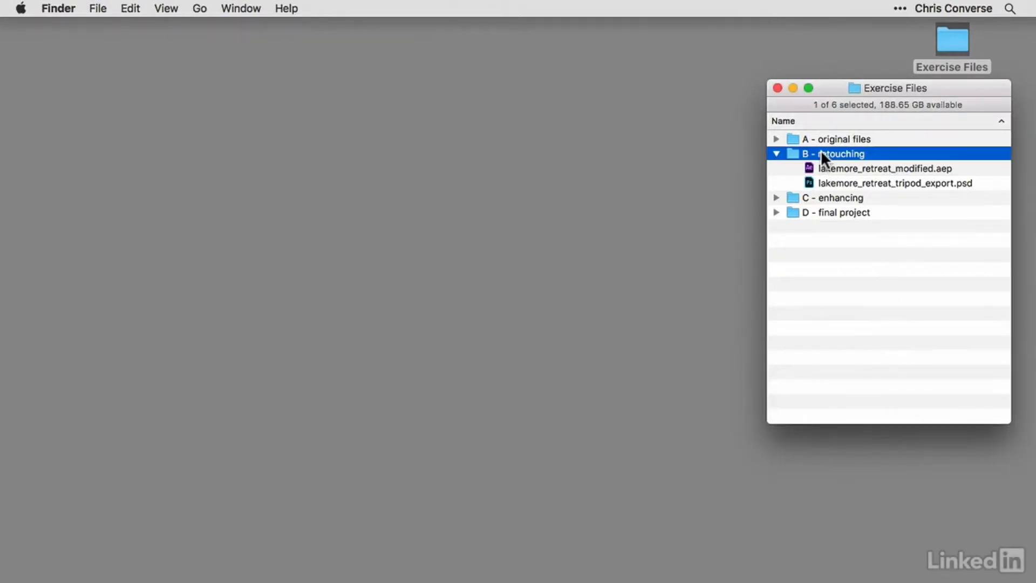
click(834, 182)
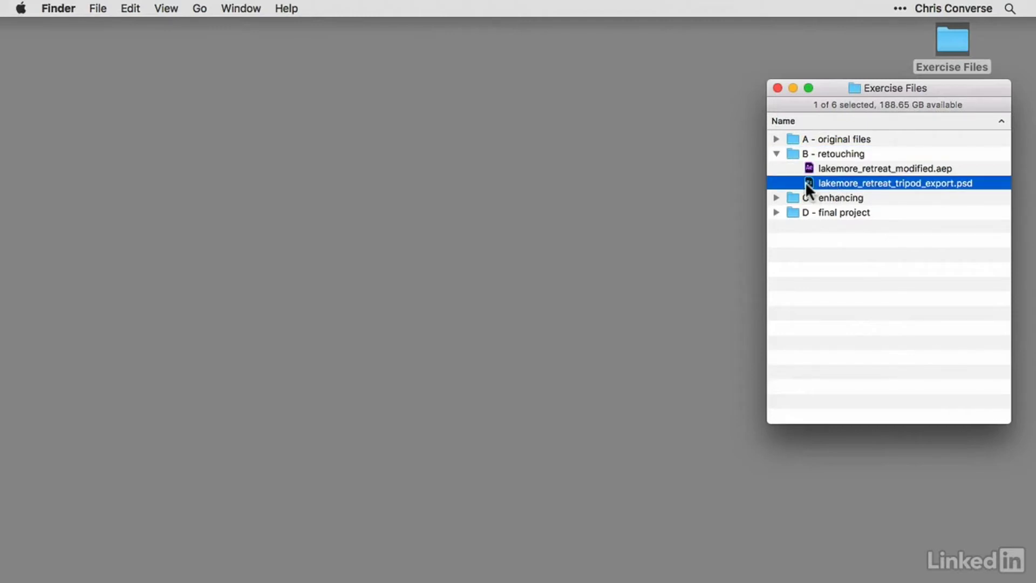
double_click(807, 182)
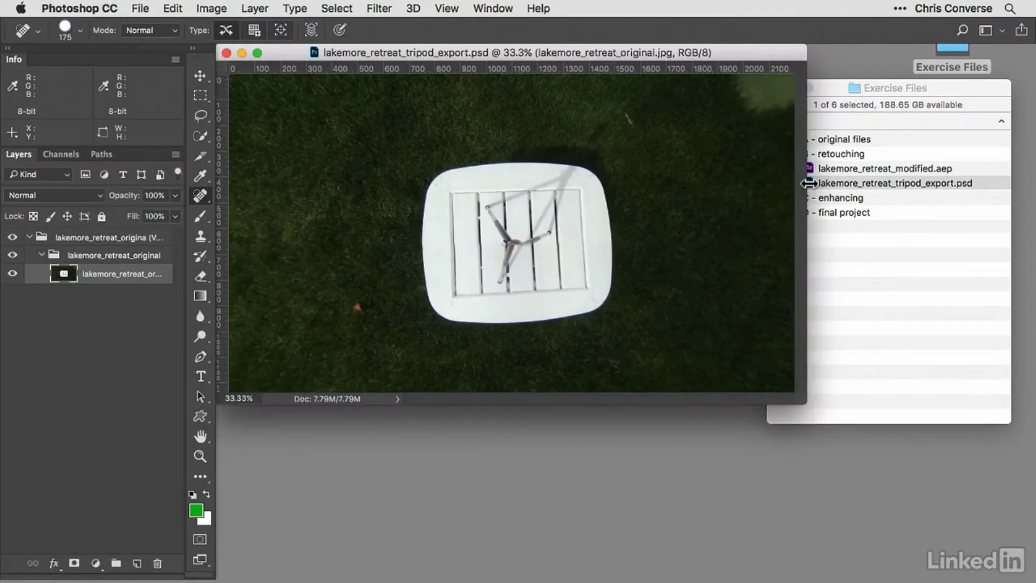
drag(808, 412, 1032, 579)
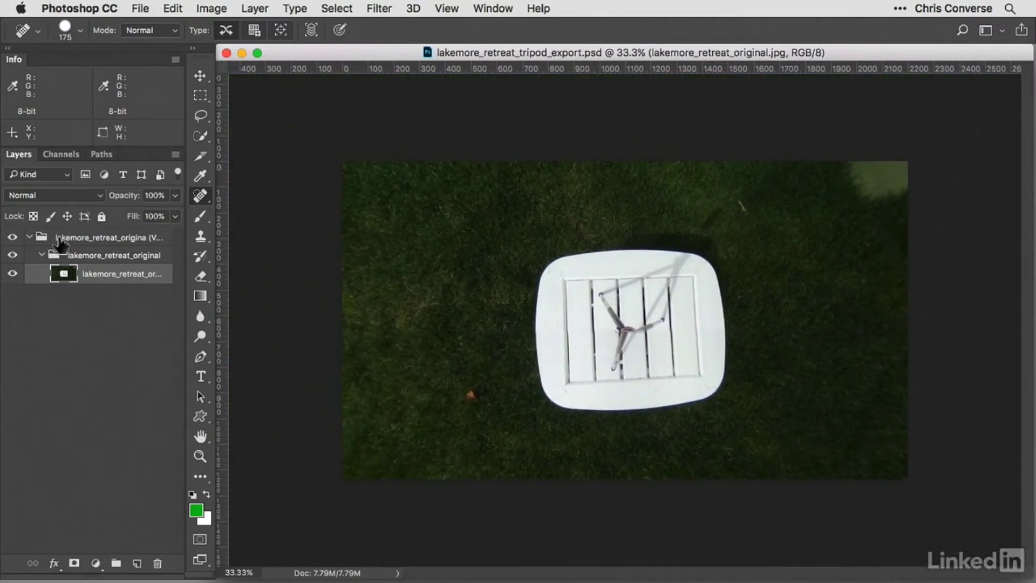
Ungroup both nested lakemore_retreat layer groups so that only the lakemore_retreat_original.jpg layer is left.
click(59, 242)
click(74, 258)
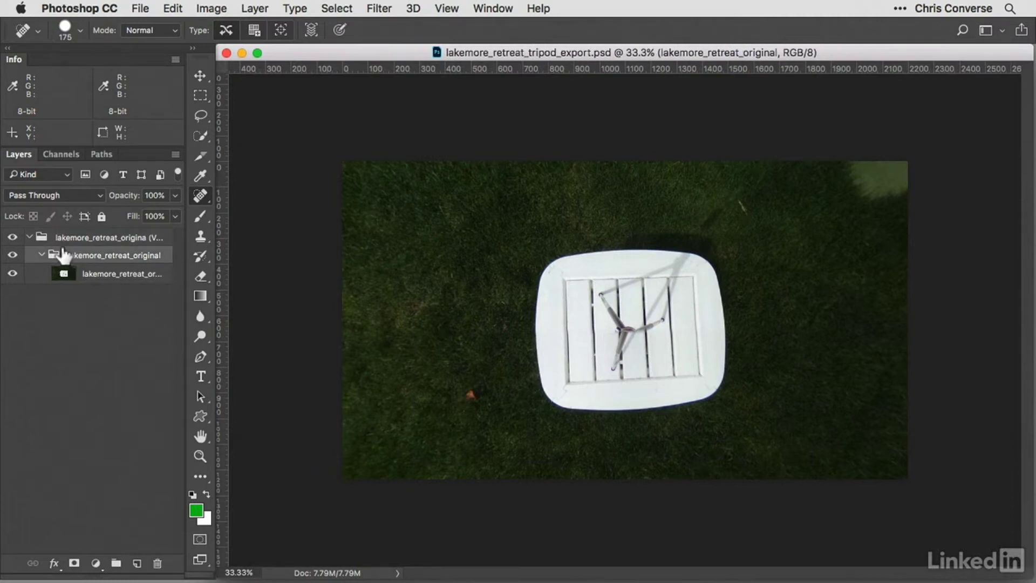
click(41, 238)
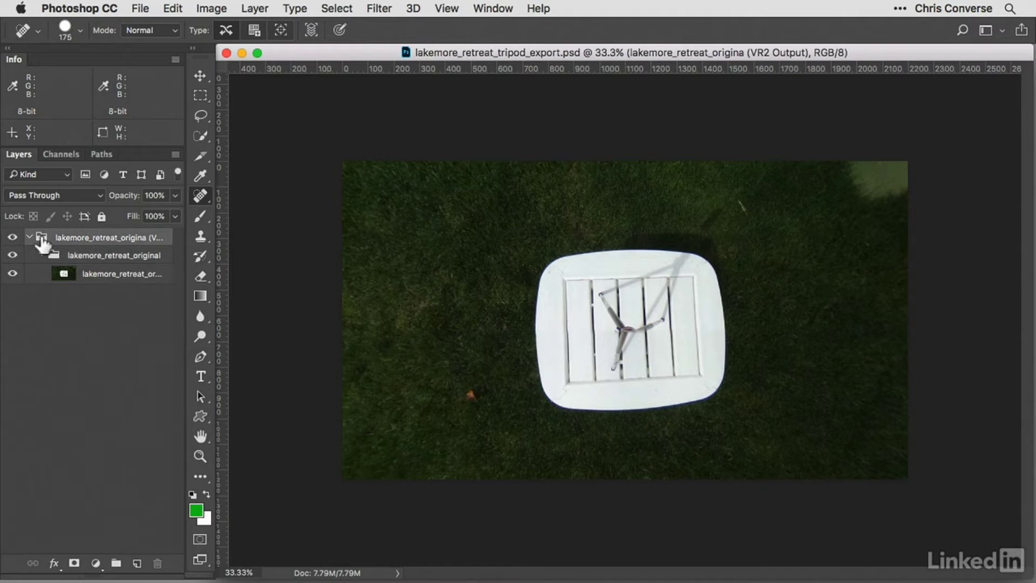
key(super+shift+g)
key(super+shift+g)
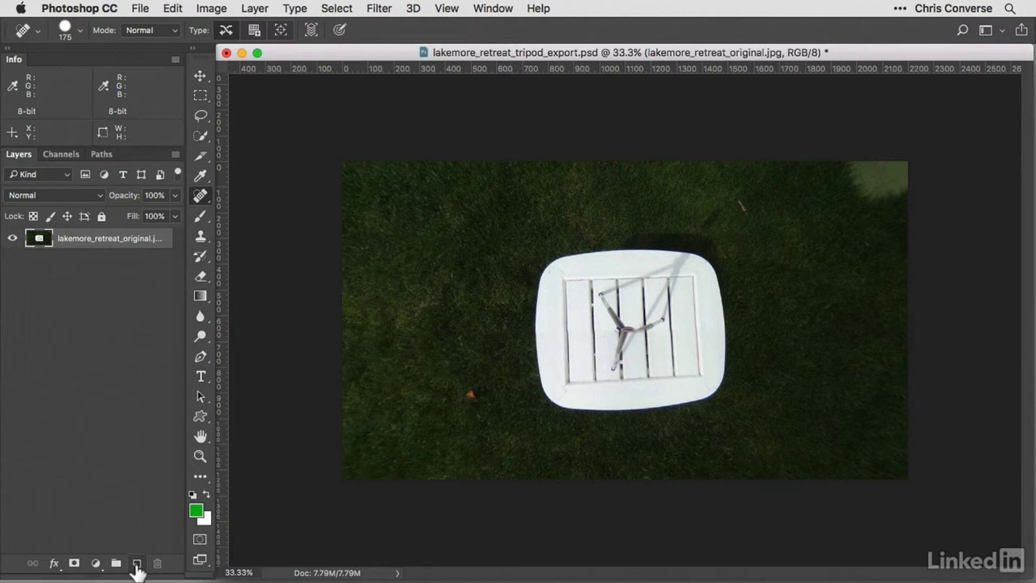
Add a new empty layer above lakemore_retreat_original.jpg and name it retouched.
click(138, 564)
double_click(65, 239)
text(retouched)
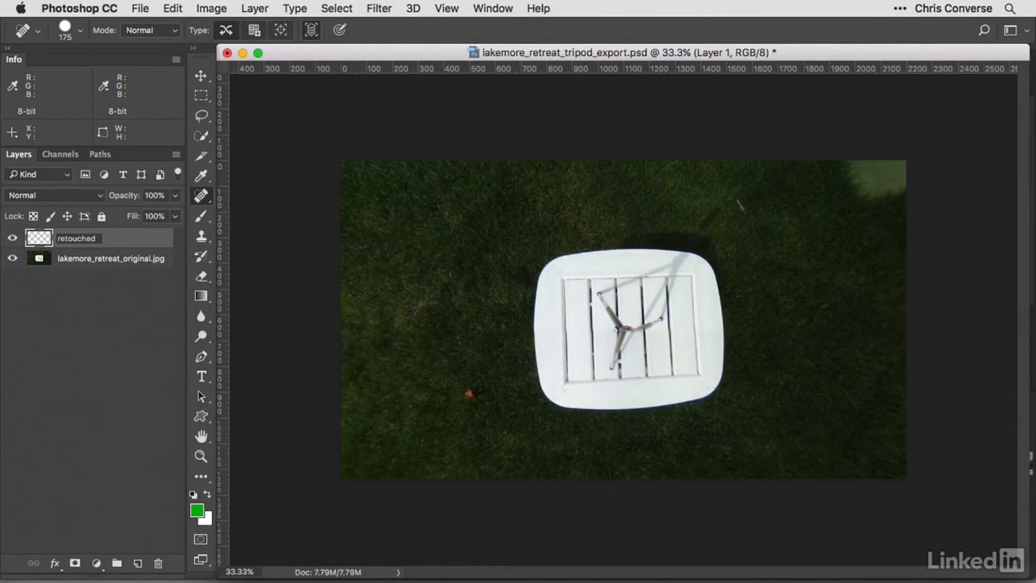
key(Return)
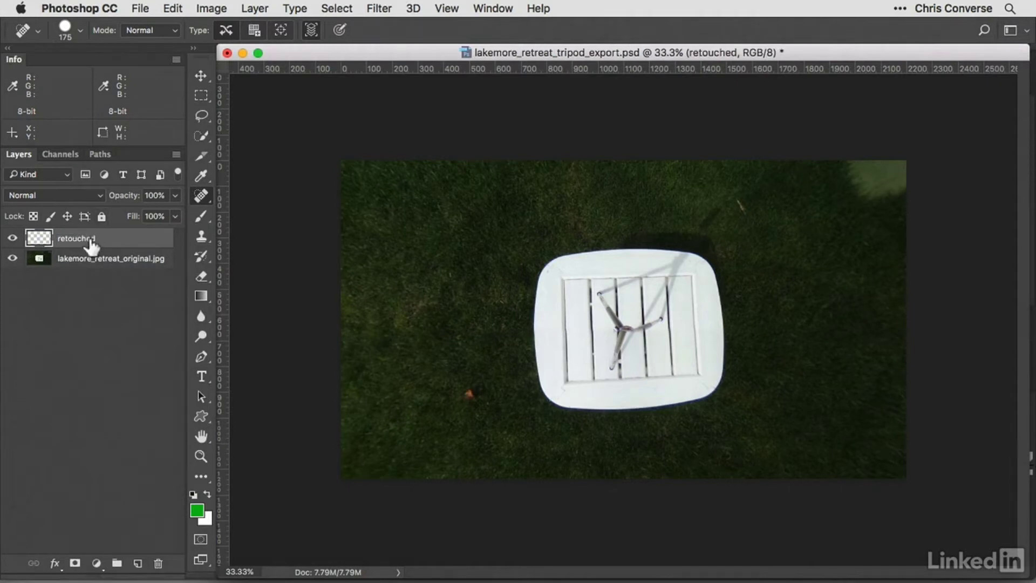
On the retouched layer, paint over the whole white table and tripod with the Spot Healing Brush, sampling all layers at size 175.
click(202, 194)
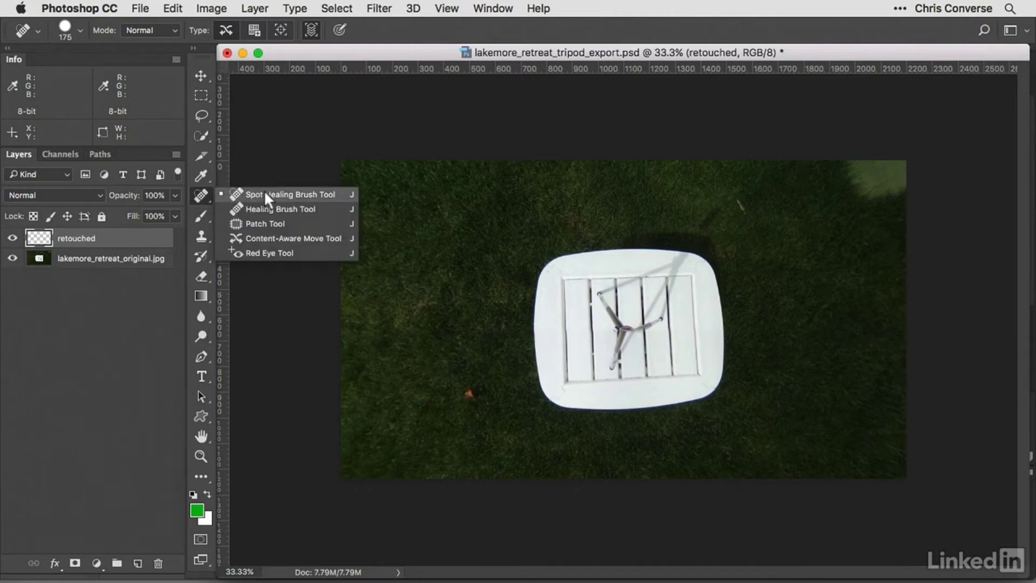
click(312, 30)
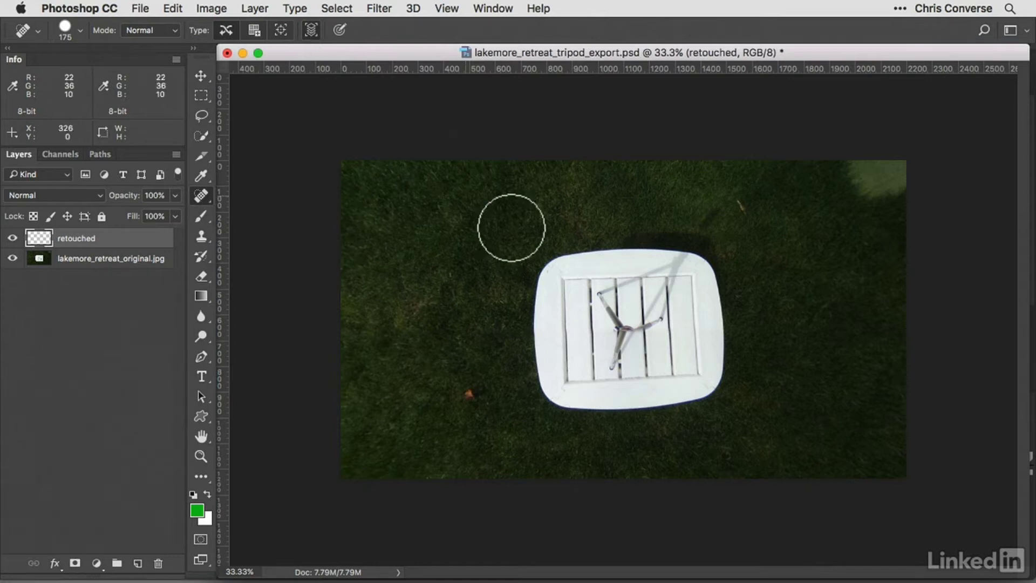
mouse_move(561, 265)
mouse_down()
mouse_move(682, 245)
mouse_move(695, 257)
mouse_move(708, 218)
mouse_move(715, 367)
mouse_move(697, 388)
mouse_move(585, 407)
mouse_move(547, 381)
mouse_move(541, 308)
mouse_move(551, 285)
mouse_move(659, 274)
mouse_move(686, 361)
mouse_move(594, 376)
mouse_move(565, 310)
mouse_move(644, 303)
mouse_move(648, 340)
mouse_move(601, 335)
mouse_move(621, 333)
mouse_move(710, 212)
mouse_move(643, 261)
mouse_move(571, 255)
mouse_move(548, 263)
mouse_move(544, 281)
mouse_move(558, 320)
mouse_move(607, 368)
mouse_move(666, 400)
mouse_move(631, 402)
mouse_move(691, 396)
mouse_move(678, 357)
mouse_up()
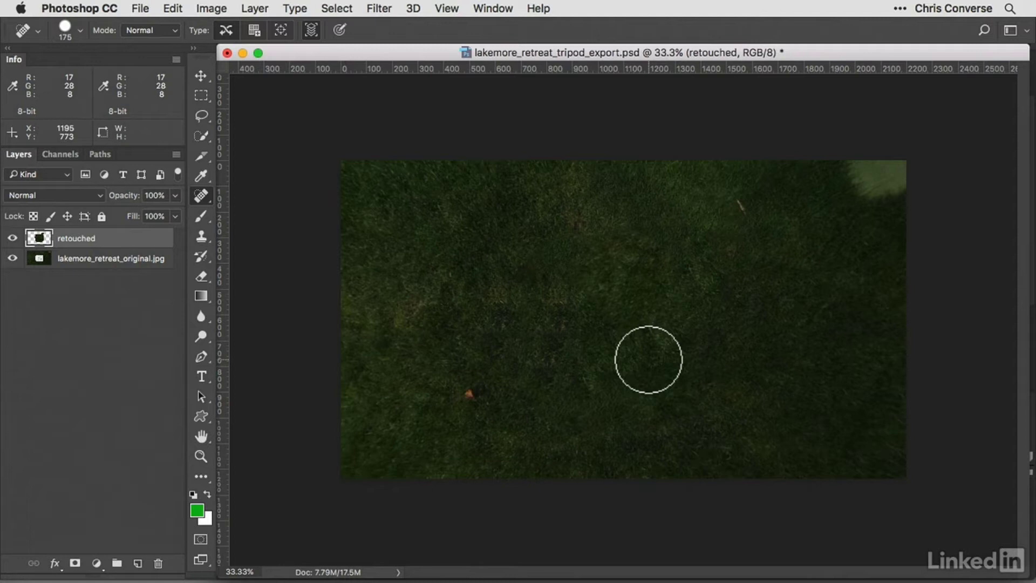
Reduce the healing brush to size 100 and heal the orange leaf, the small twig and the remaining blemishes in the grass.
key(bracketleft)
key(bracketleft)
key(bracketleft)
key(bracketleft)
key(bracketright)
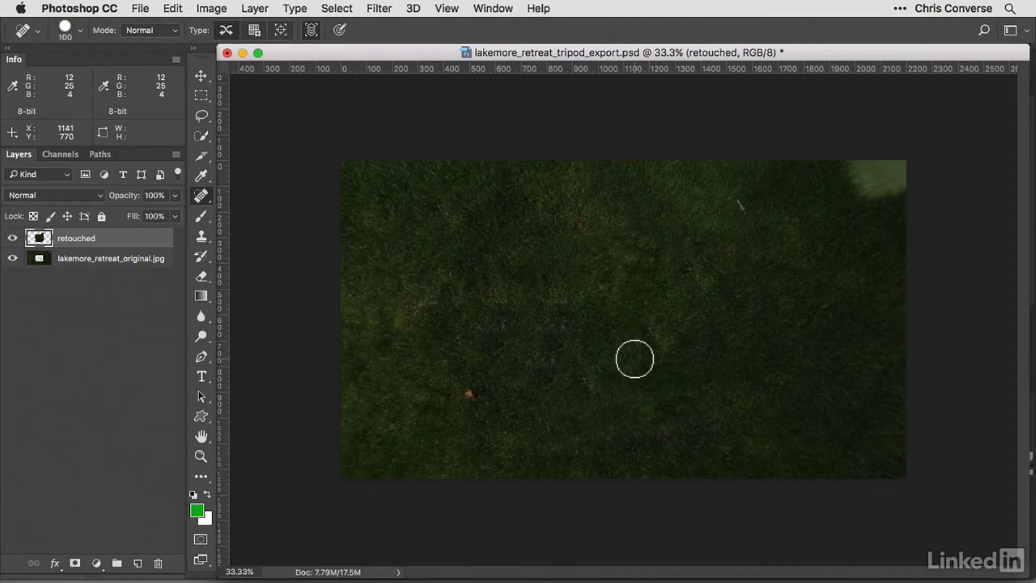
click(472, 396)
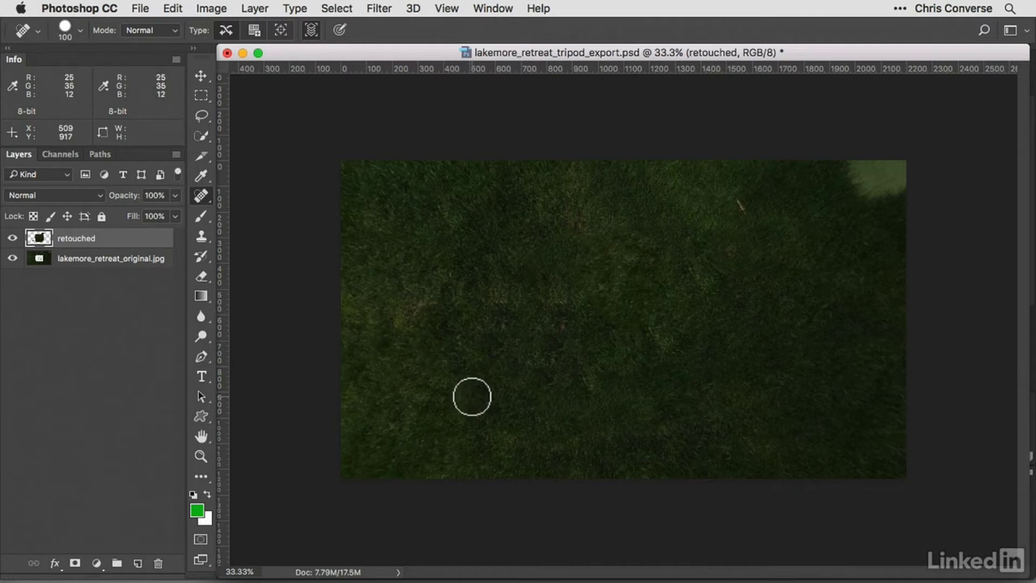
click(734, 206)
click(733, 252)
click(862, 251)
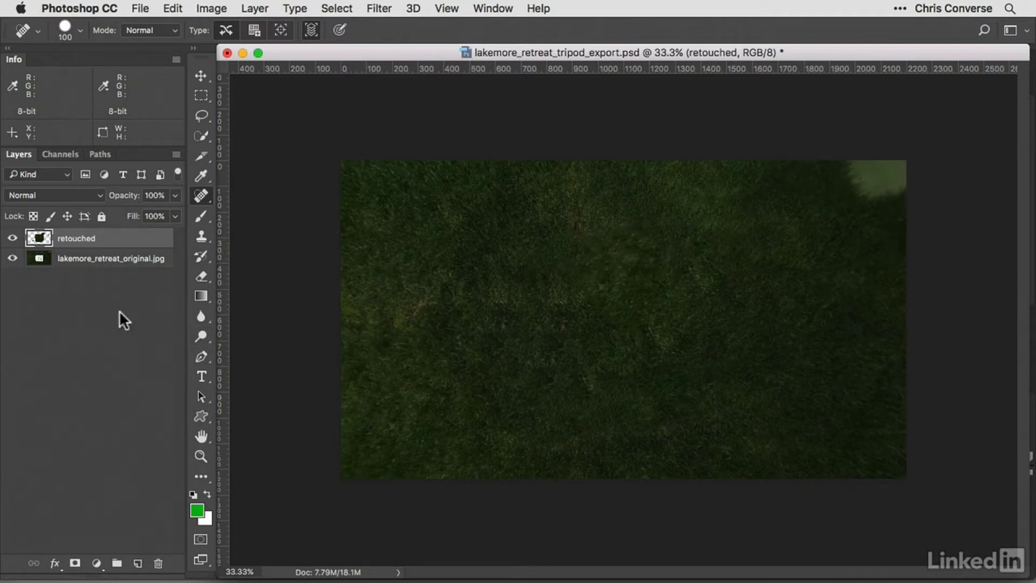
Toggle the retouched layer's visibility repeatedly to compare the healed grass with the original table view.
click(12, 238)
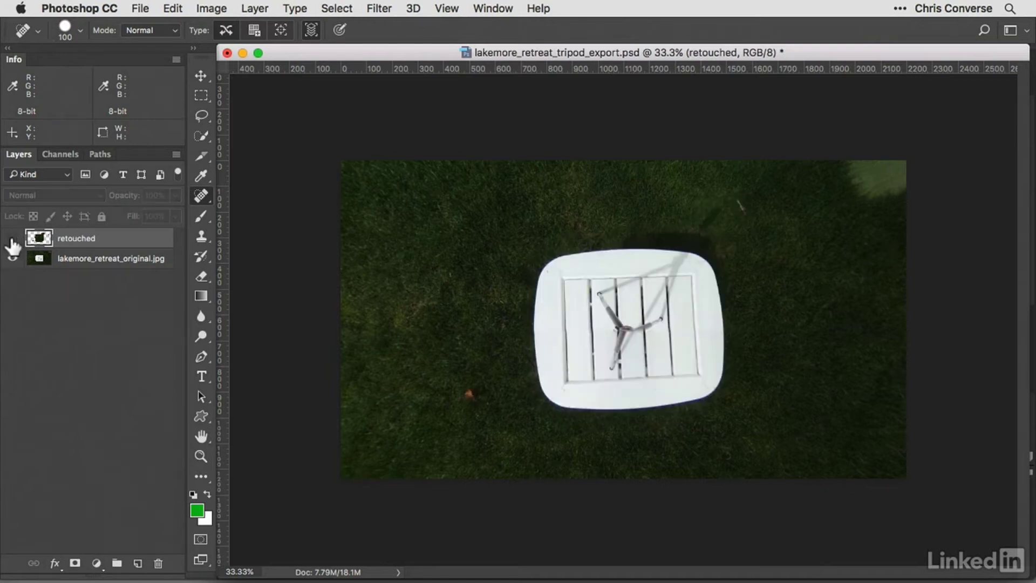
click(12, 239)
click(12, 239)
click(12, 239)
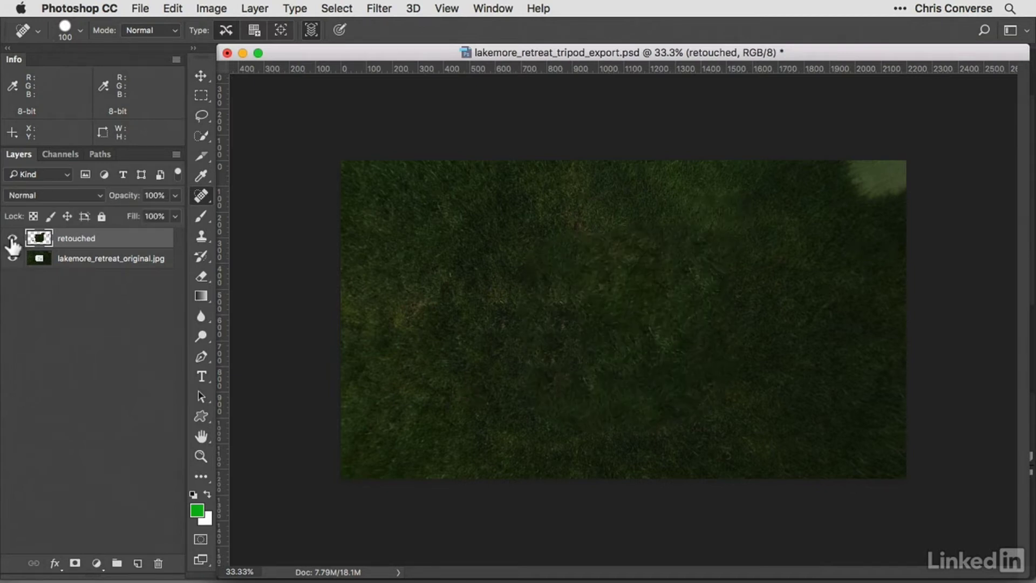
click(11, 239)
click(12, 239)
Save and close the retouched lakemore_retreat_tripod_export.psd, and quit Photoshop.
click(142, 9)
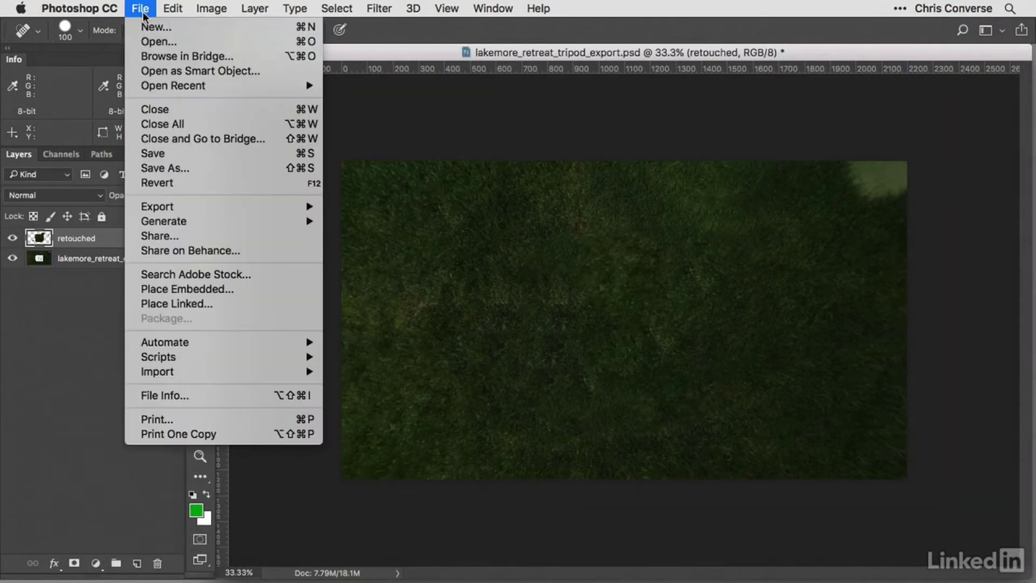
click(162, 154)
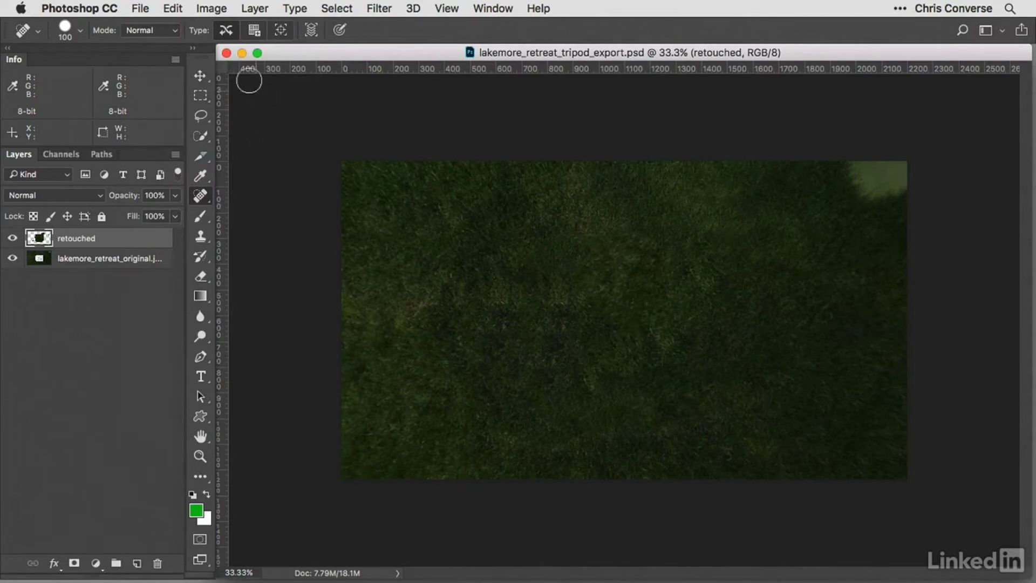
click(227, 53)
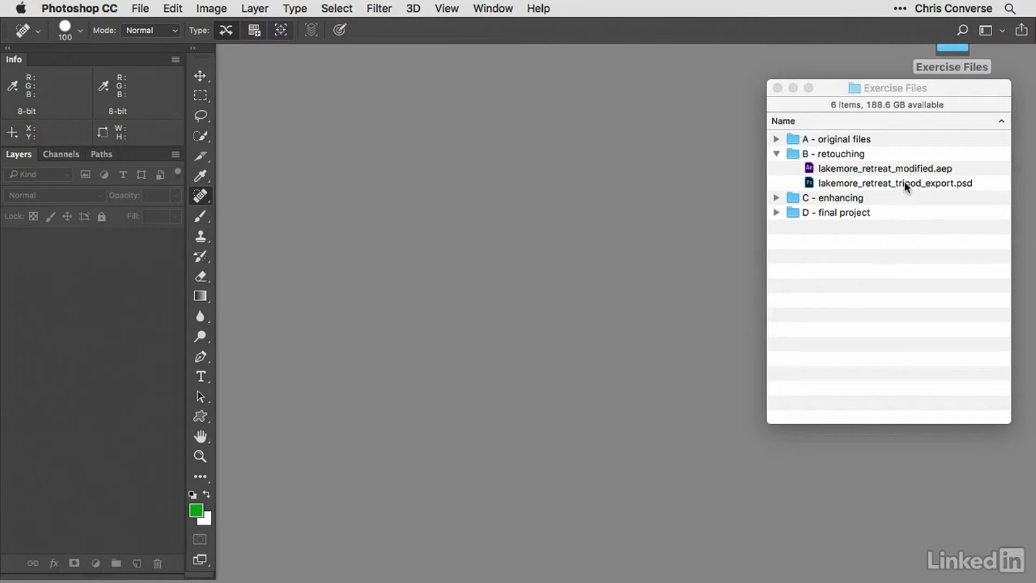
key(super+q)
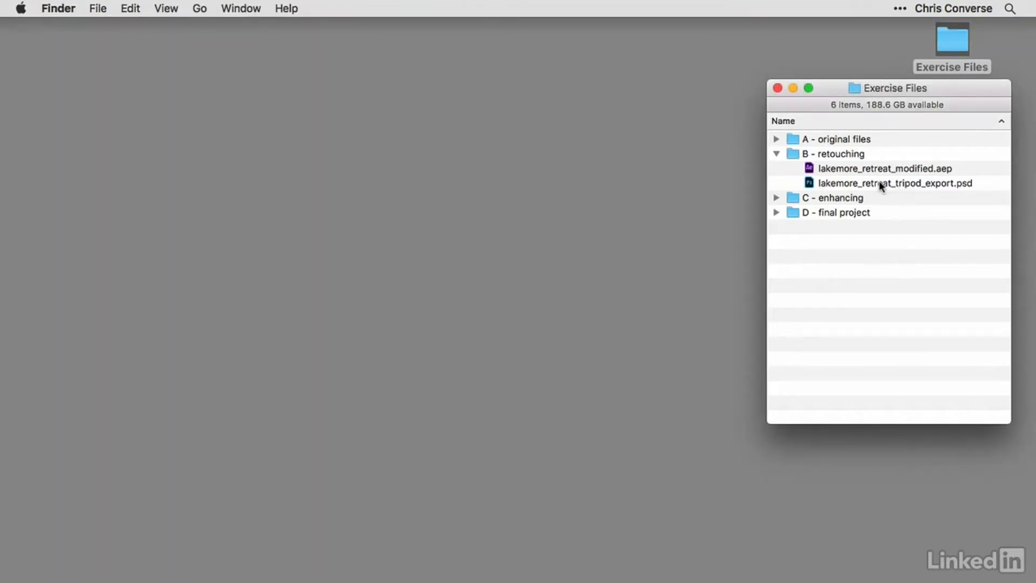
Switch to After Effects and choose lakemore_retreat_tripod_export.psd from the B - retouching folder for import.
click(880, 185)
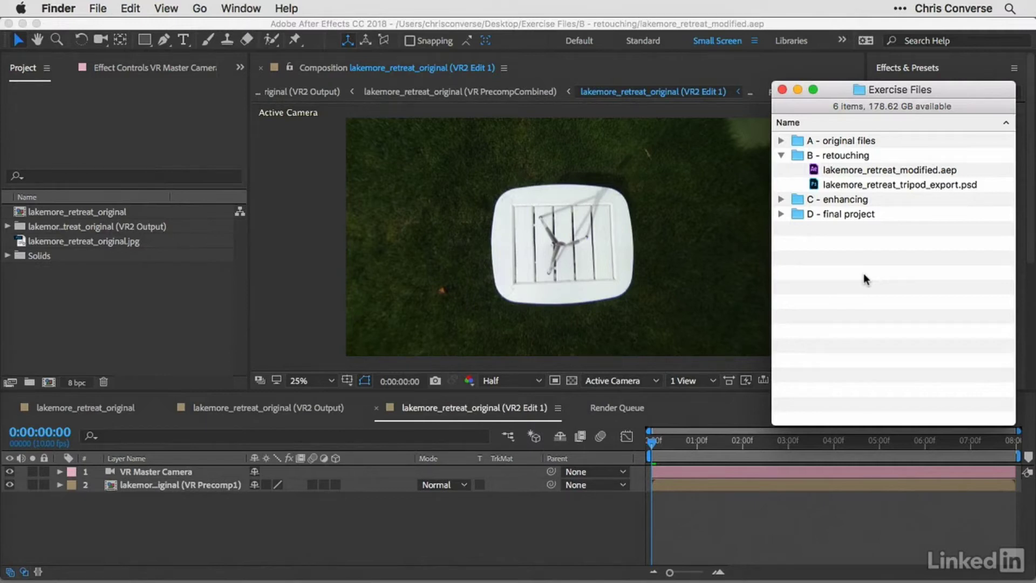
click(271, 233)
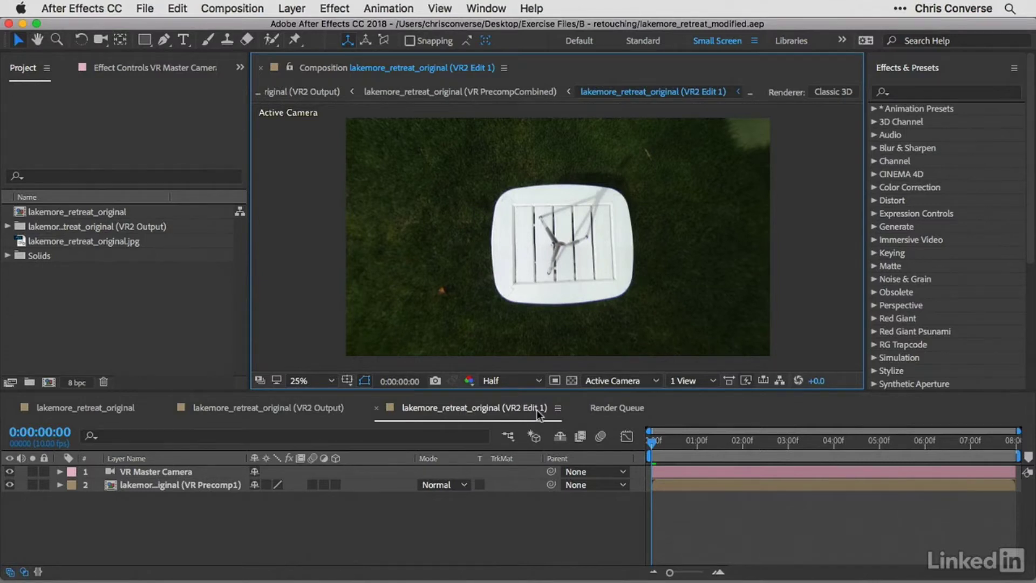
click(144, 8)
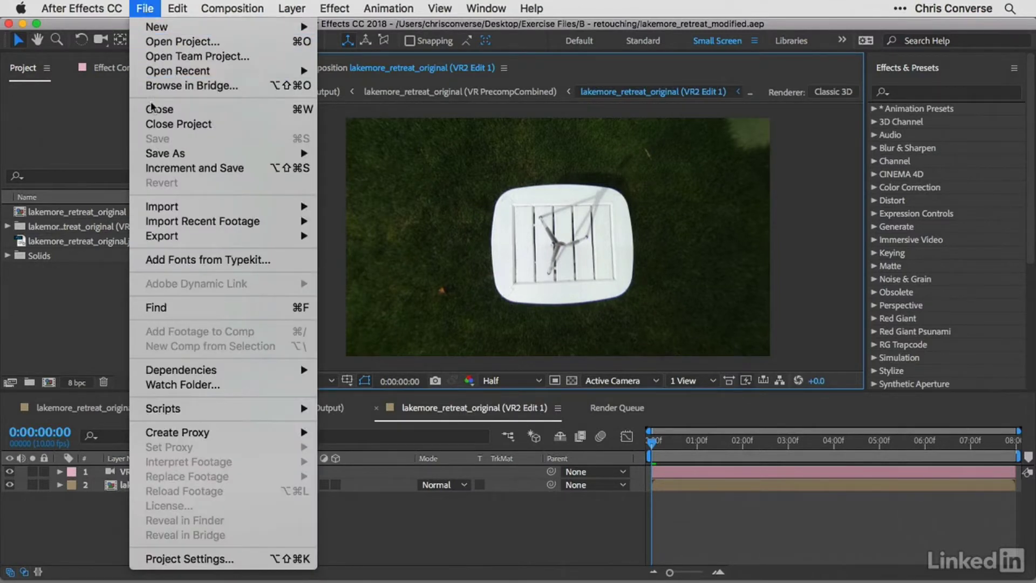
mouse_move(154, 207)
click(334, 204)
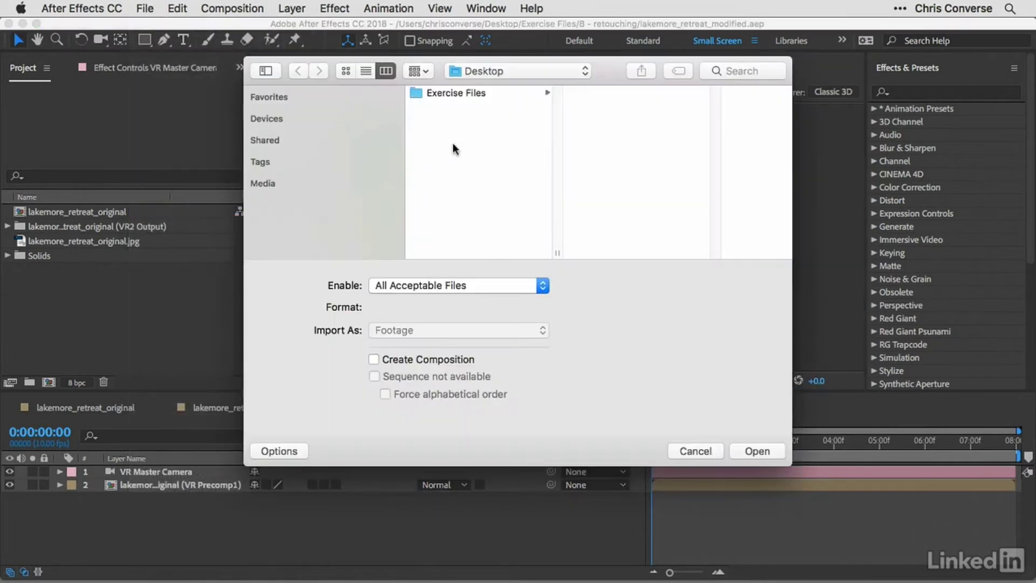
click(463, 92)
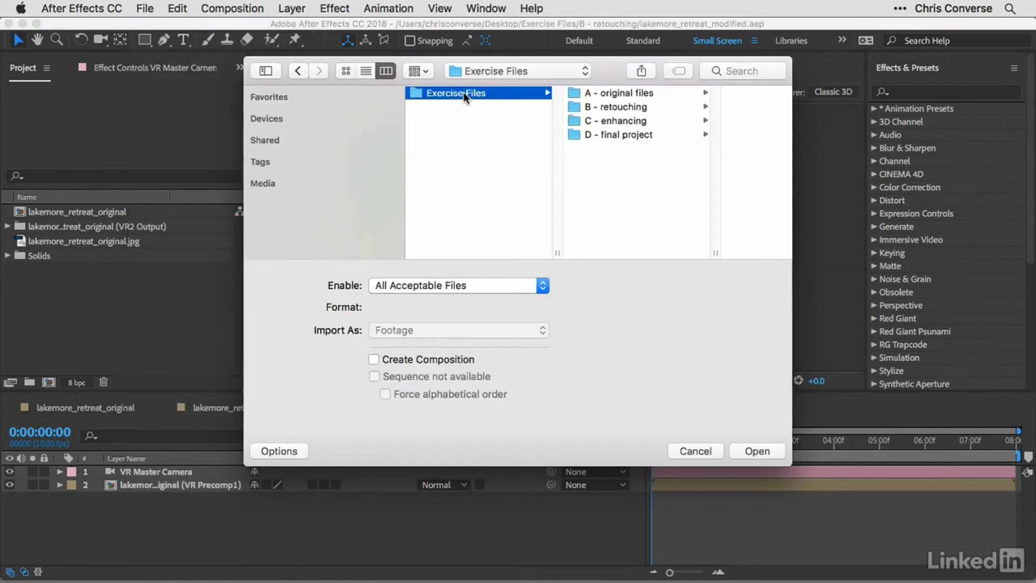
click(602, 107)
click(657, 107)
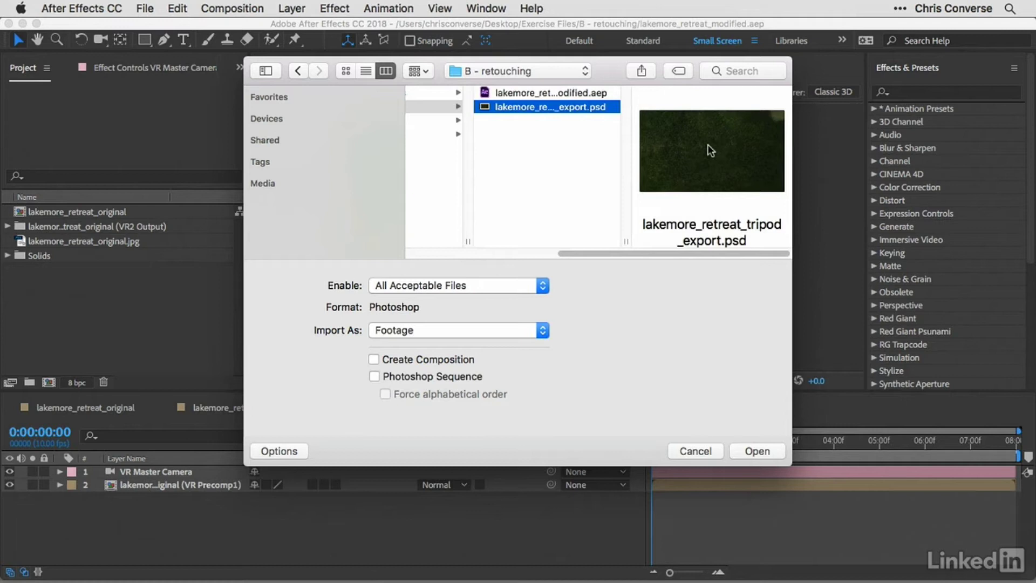
click(758, 451)
drag(555, 189, 385, 135)
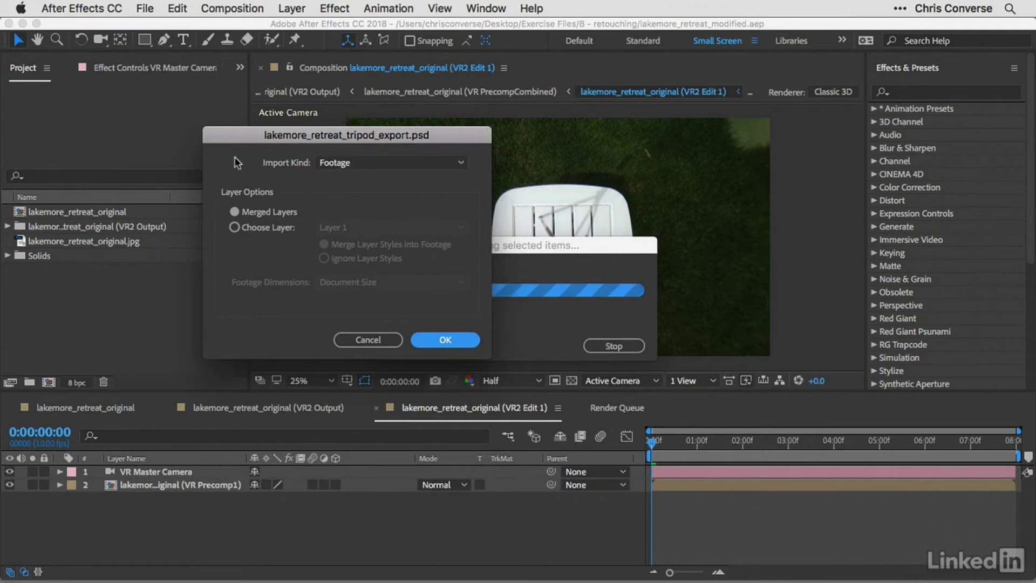
click(259, 227)
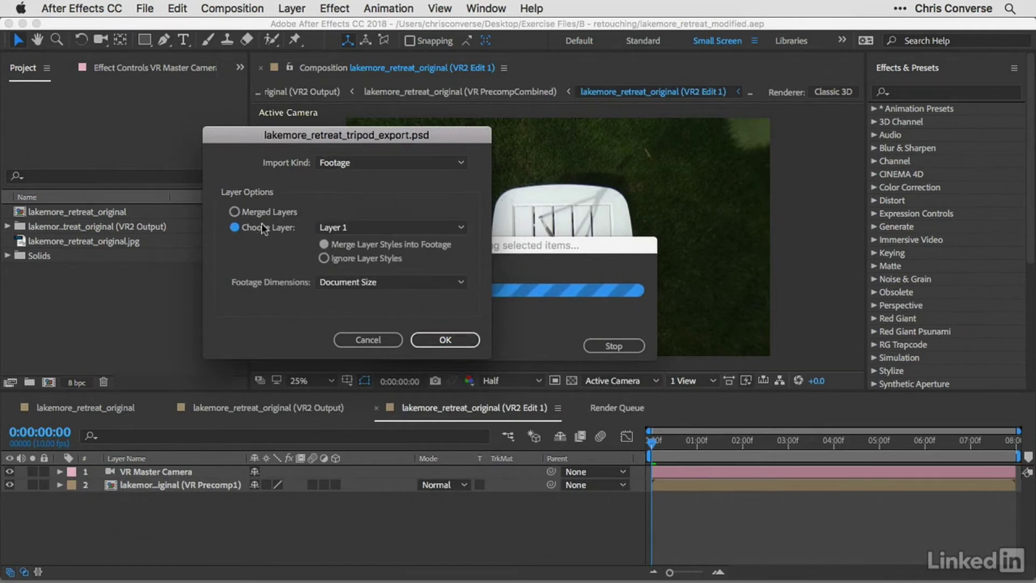
click(260, 212)
click(349, 163)
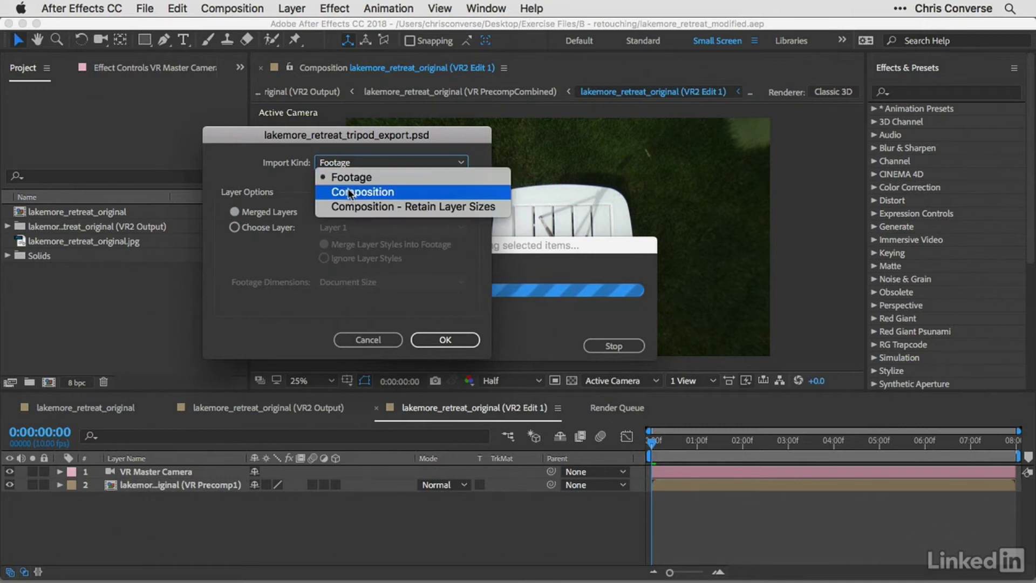
click(349, 193)
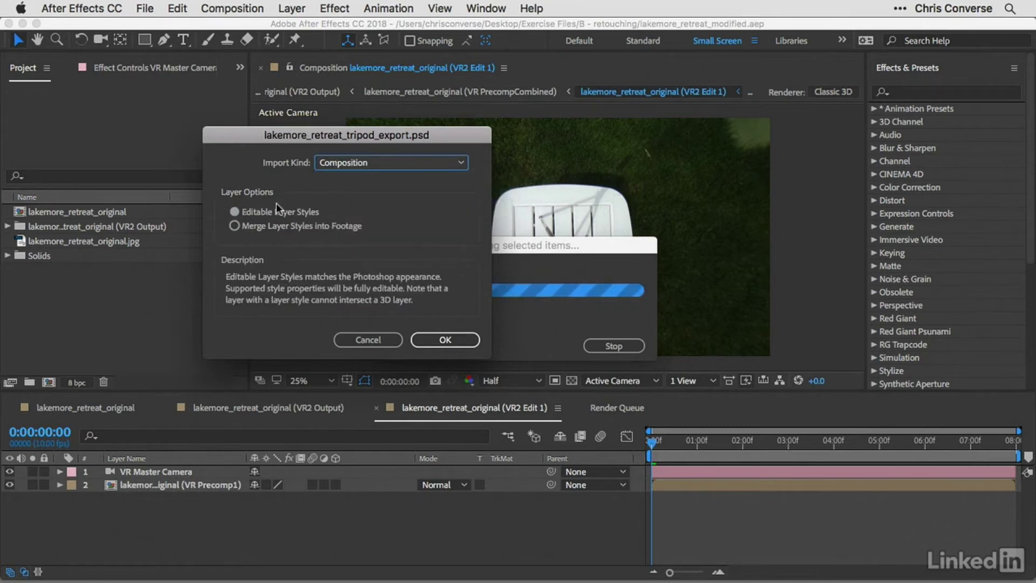
click(347, 165)
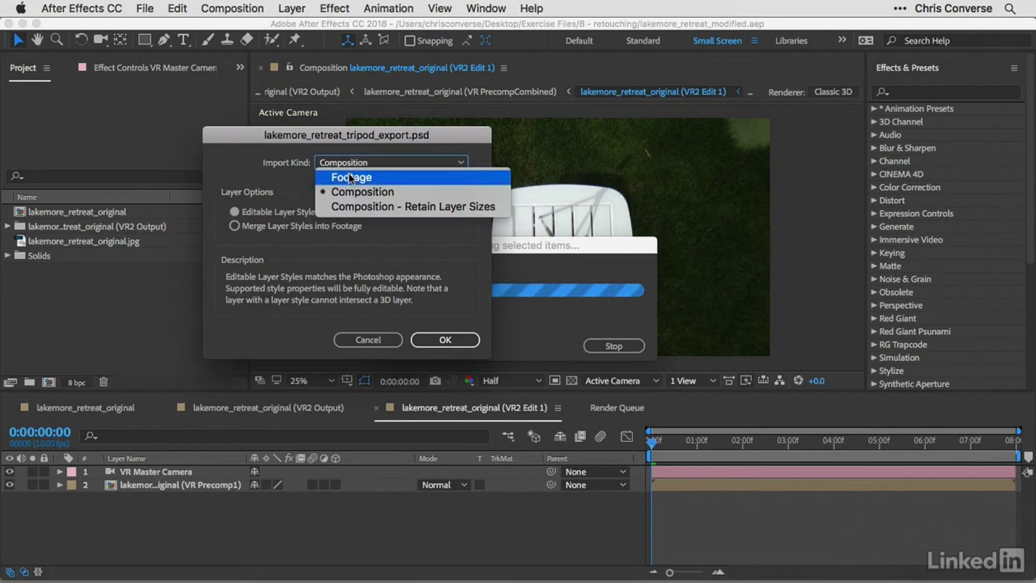
click(351, 177)
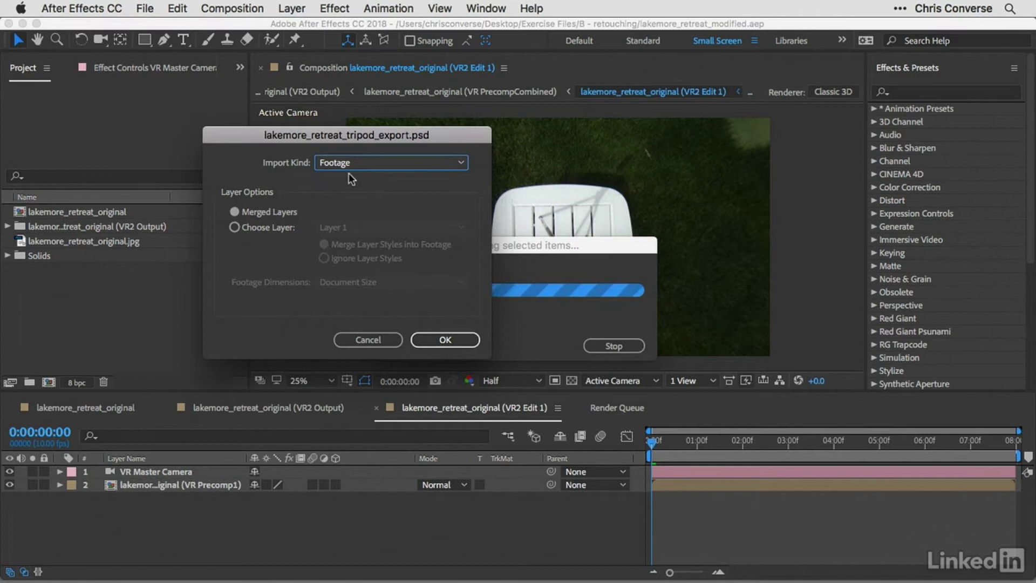
Import the PSD as merged-layer footage and place it over the downward view in the VR2 Edit 1 composition.
click(440, 339)
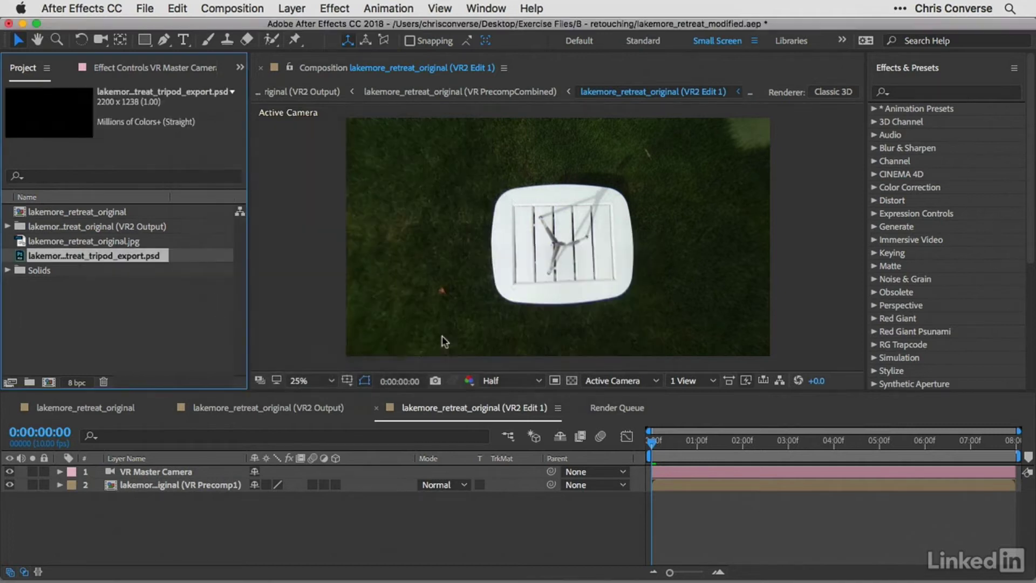
click(155, 302)
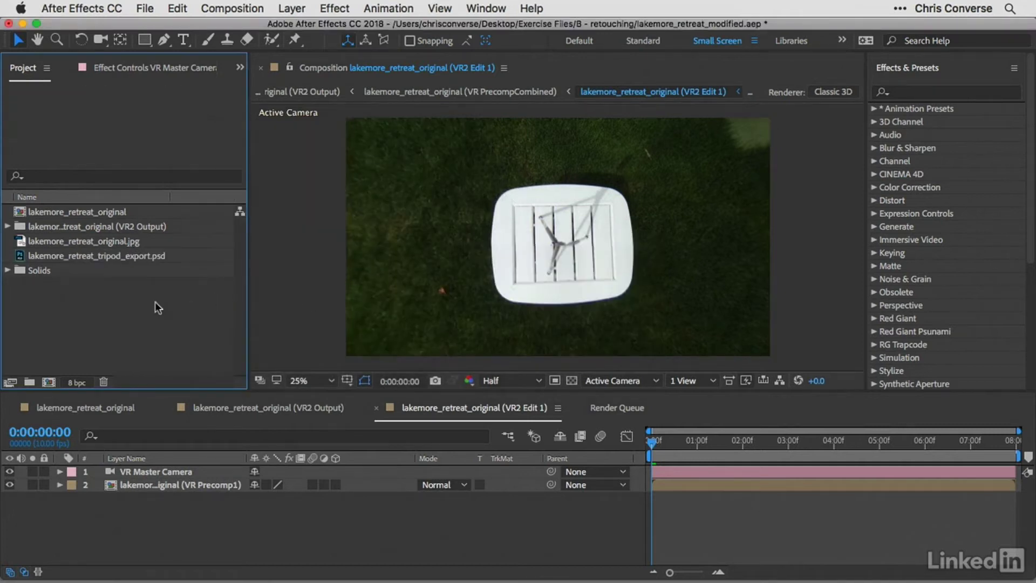
drag(32, 257, 554, 247)
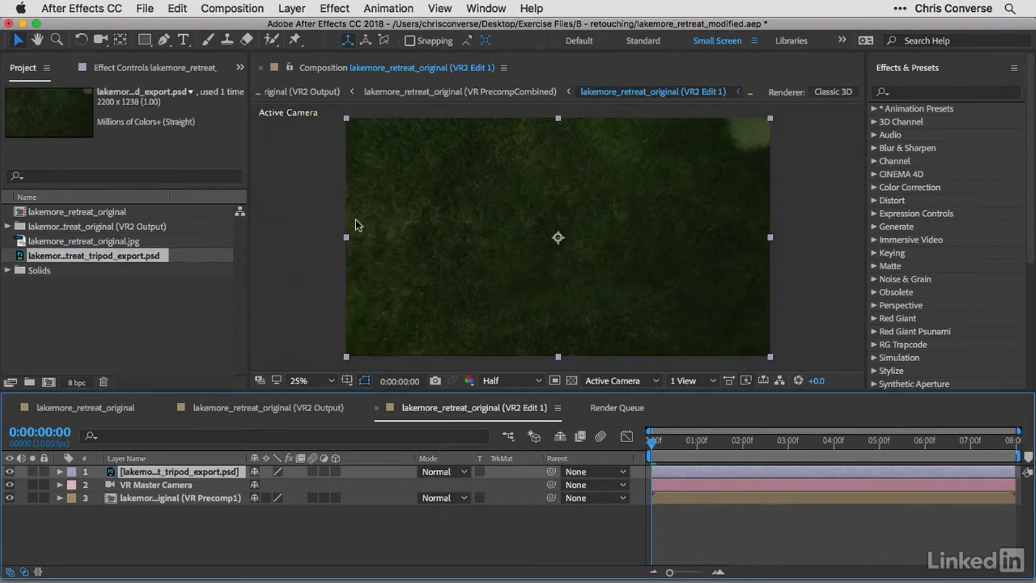
click(303, 220)
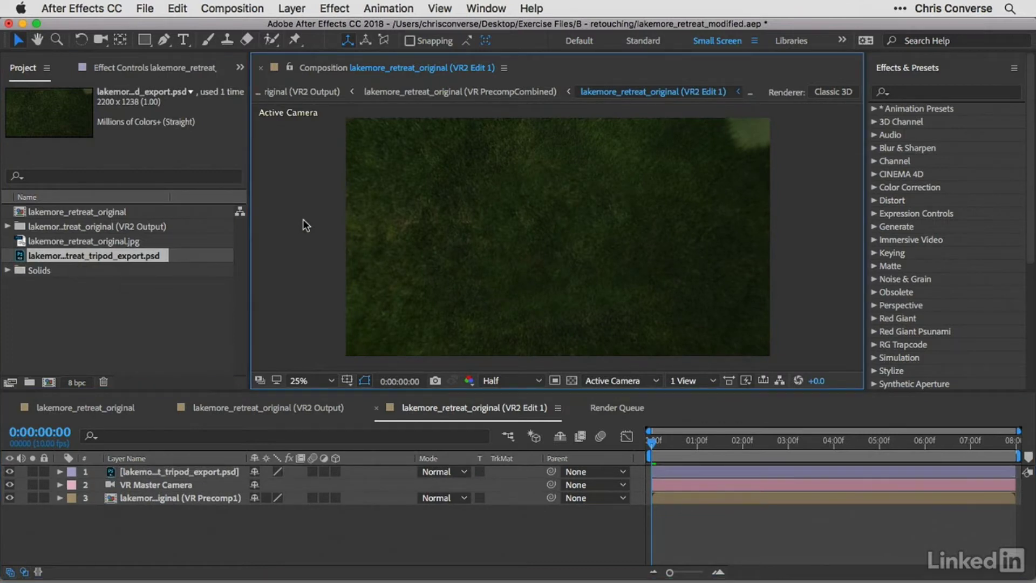
Open the VR2 Output composition and expand the Re-orient Camera View settings of the VR Converter effect.
click(287, 407)
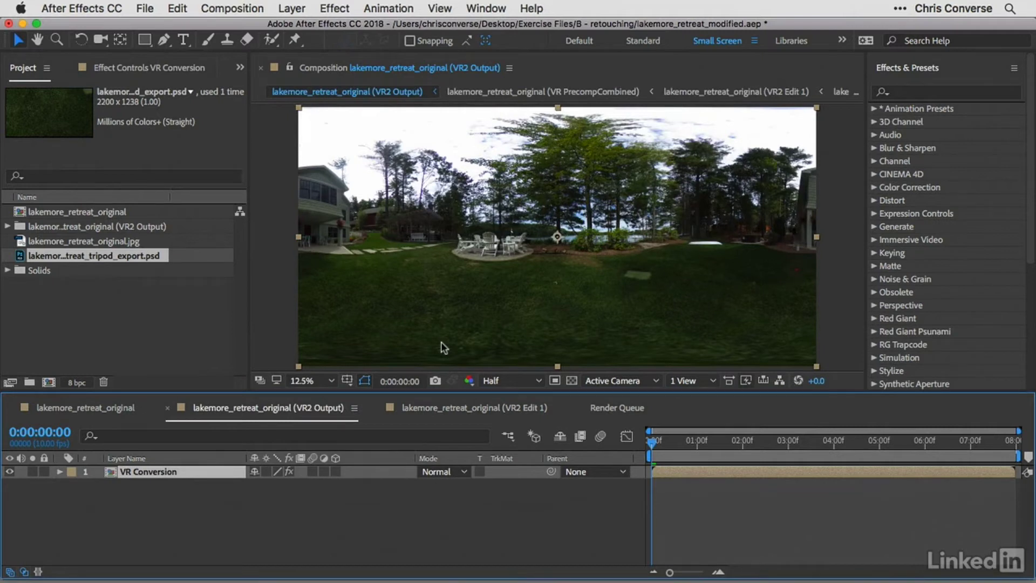
click(300, 501)
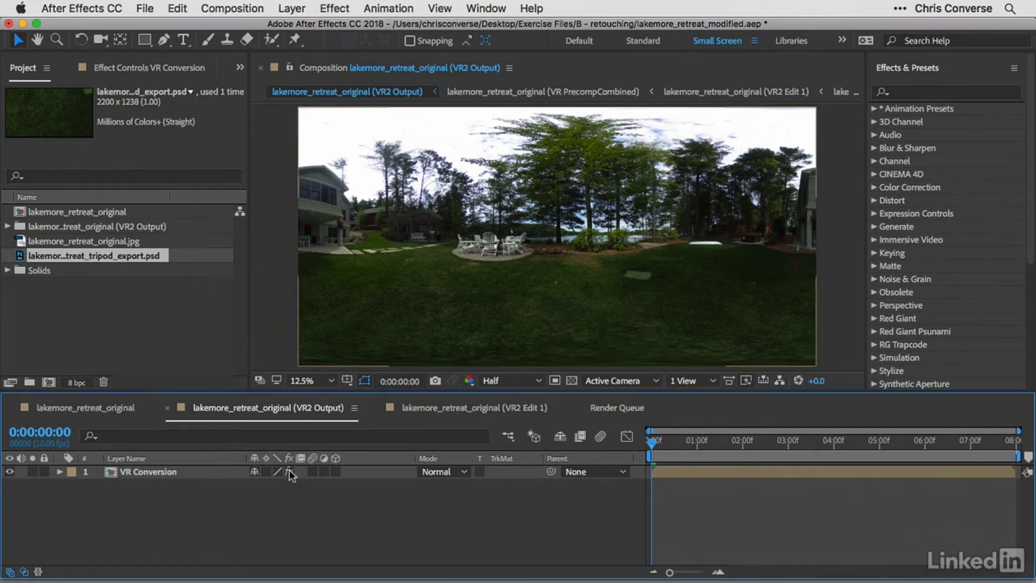
click(134, 67)
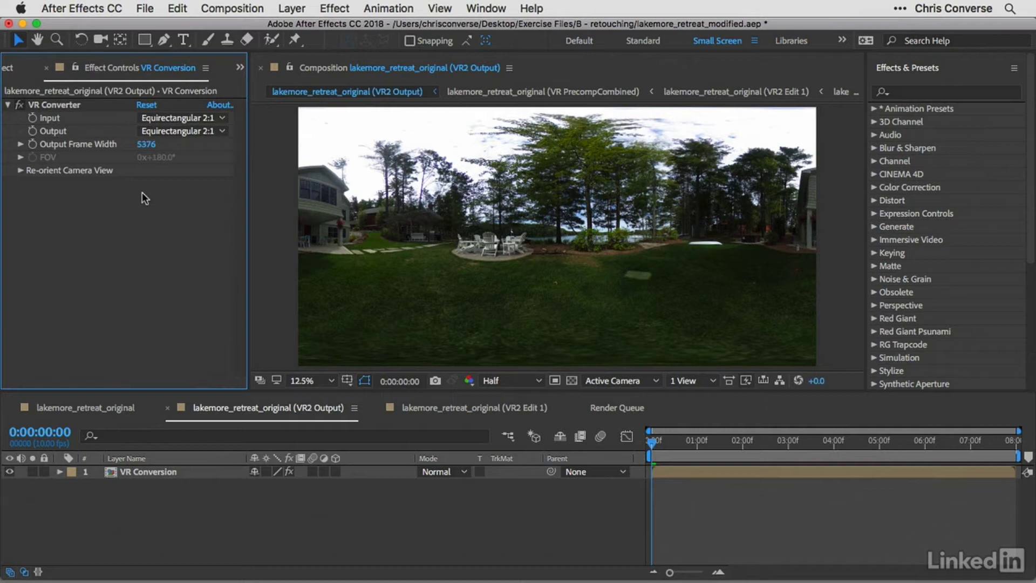
click(20, 171)
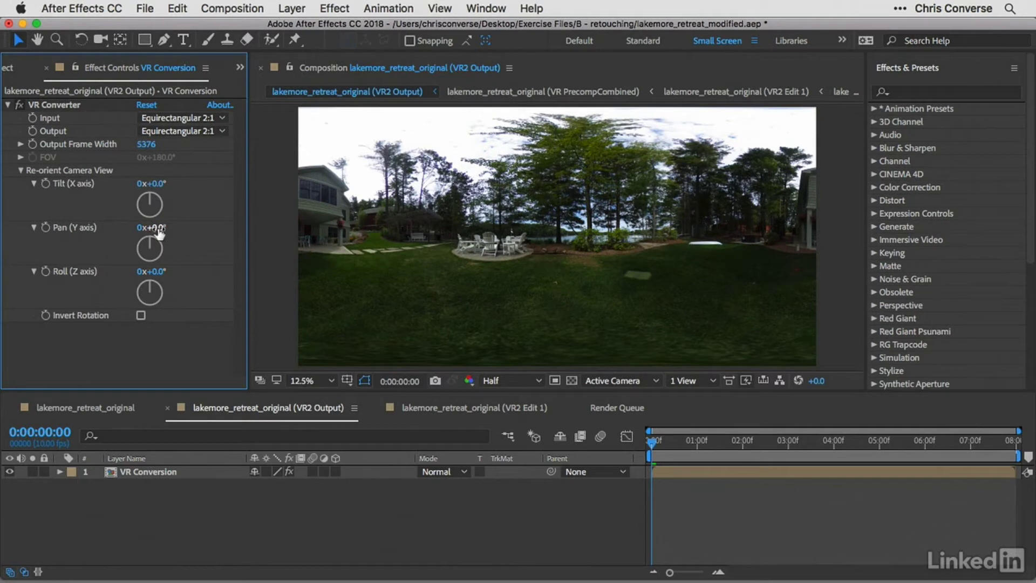
Try out the VR Converter's pan, roll and tilt re-orientation, setting Pan (Y axis) back to 0°.
mouse_move(157, 227)
mouse_down()
mouse_move(246, 228)
mouse_move(162, 227)
mouse_up()
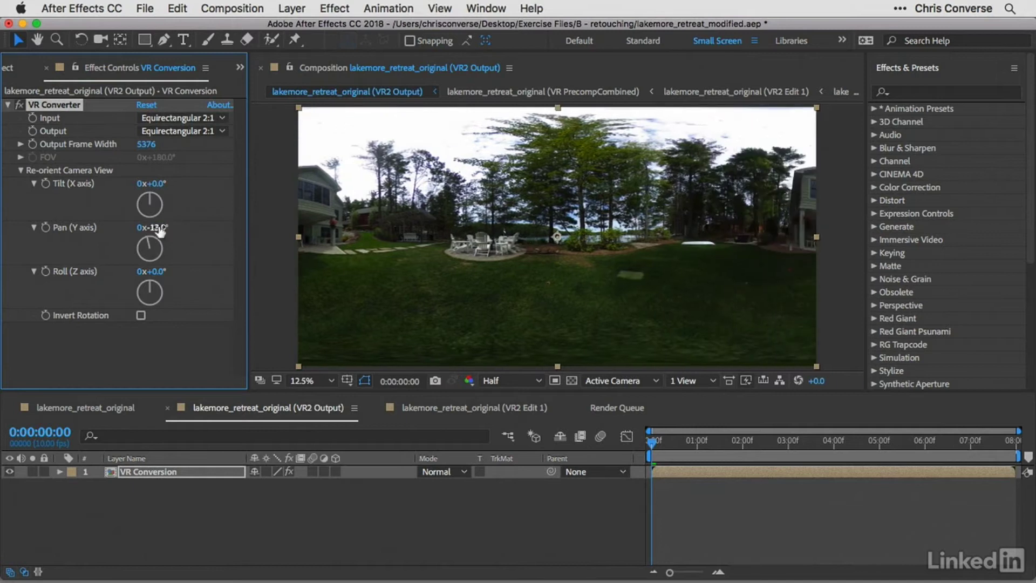
click(162, 227)
text(0)
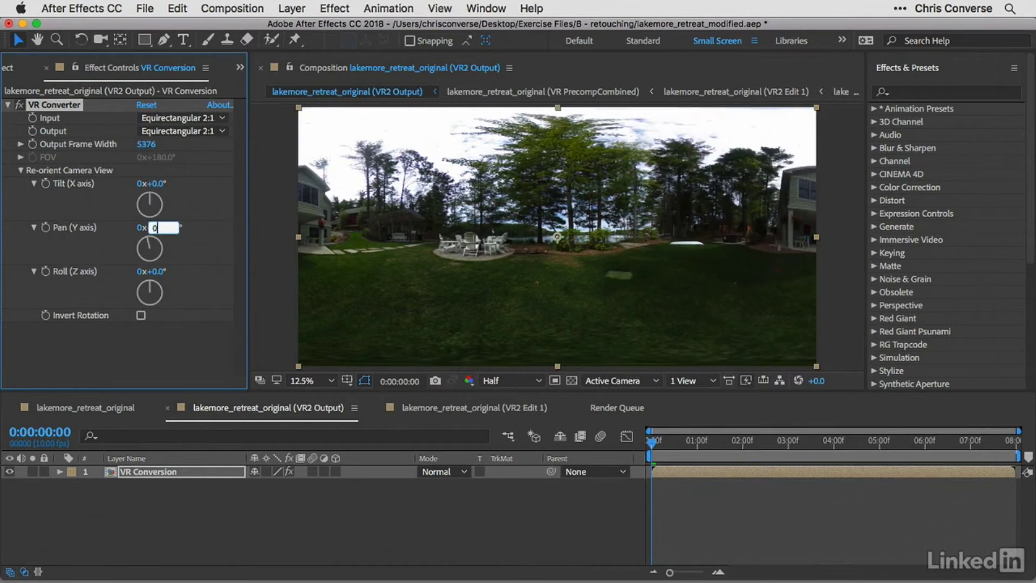
key(Tab)
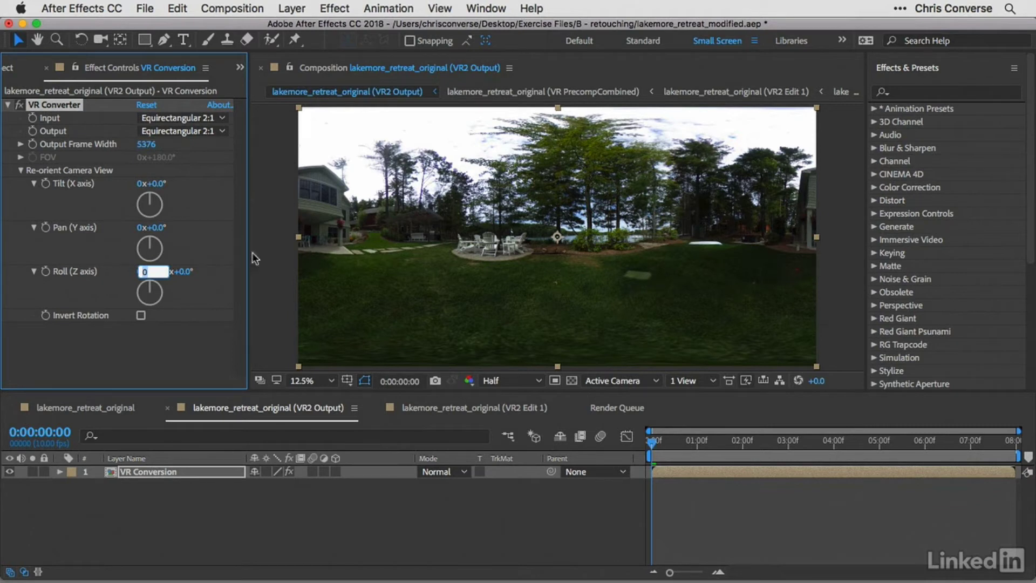
click(196, 270)
drag(153, 271, 151, 271)
mouse_move(152, 183)
mouse_down()
mouse_move(182, 183)
mouse_move(122, 181)
mouse_move(159, 189)
mouse_up()
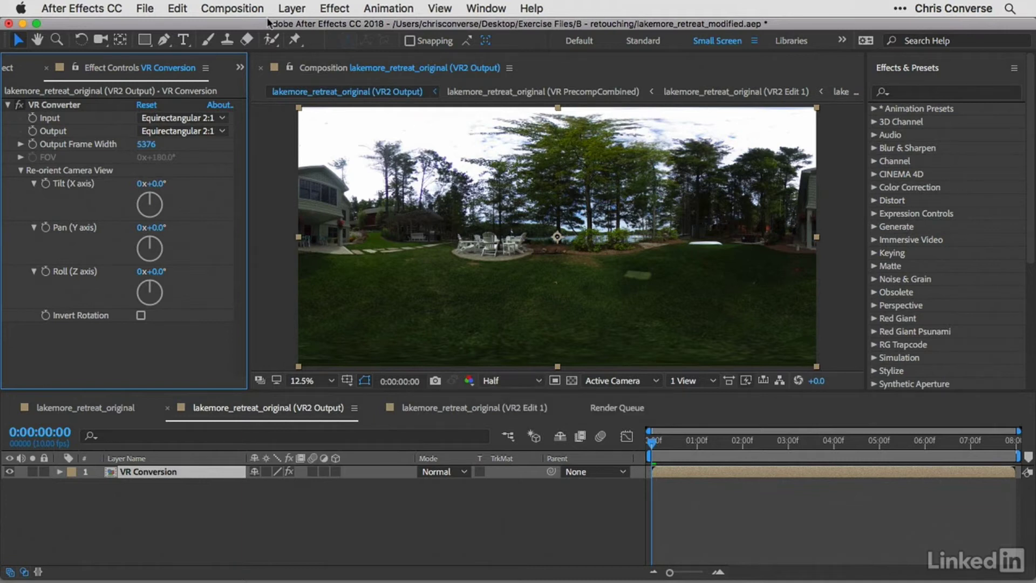
Queue the current VR2 Output frame as a Photoshop file and enable resizing to 5376 x 2688.
click(234, 10)
mouse_move(265, 188)
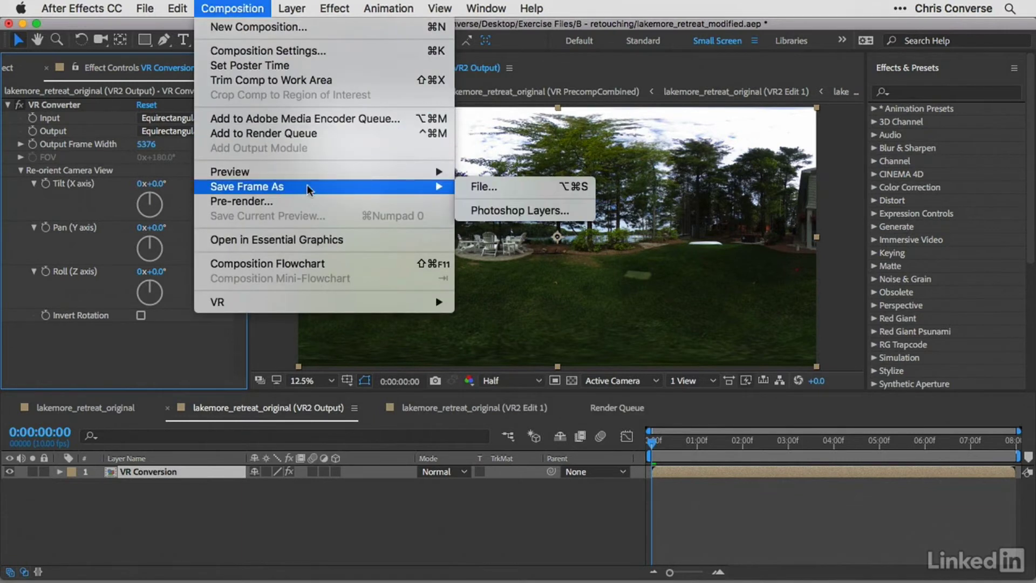
click(483, 188)
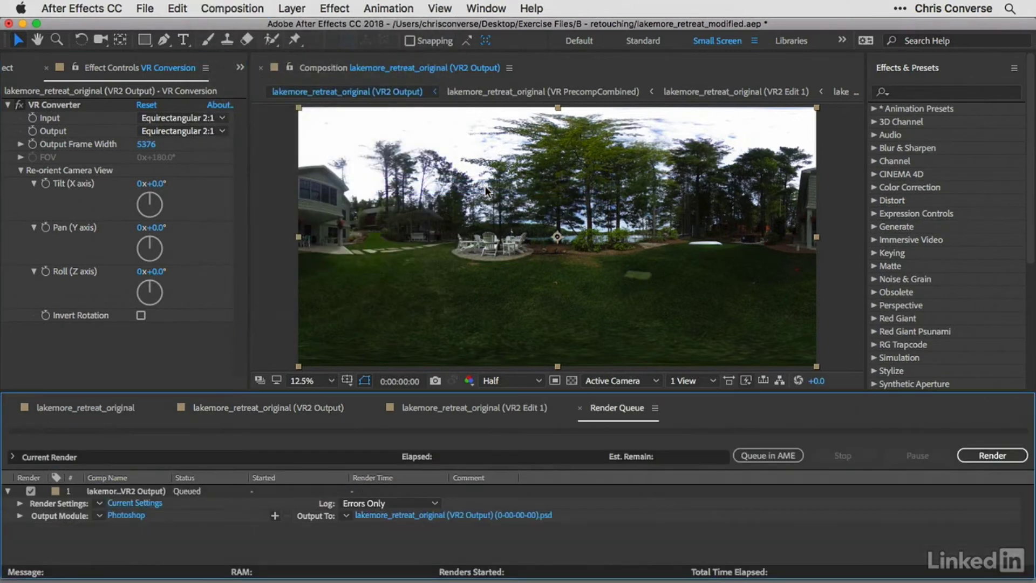
click(126, 515)
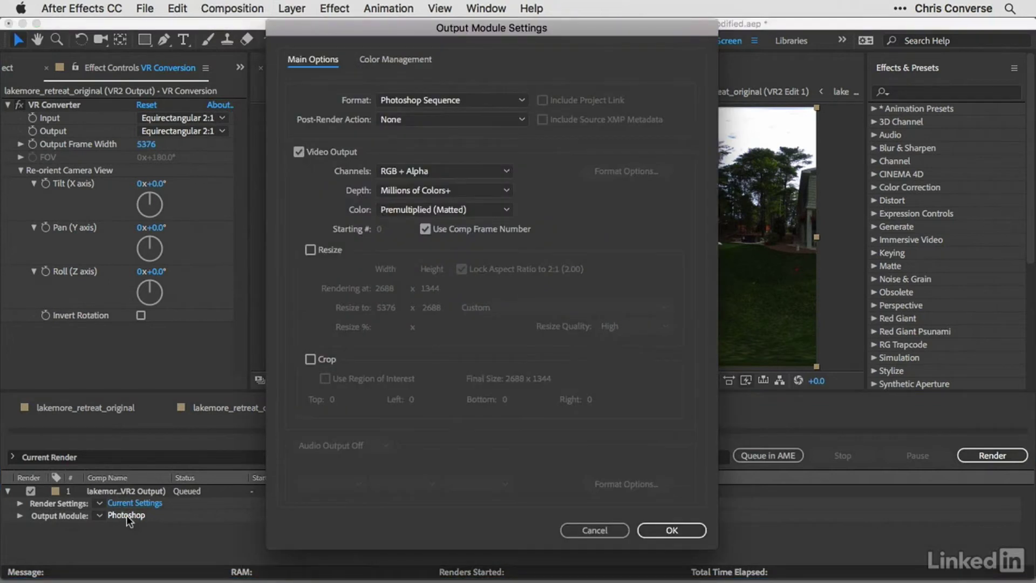
click(329, 246)
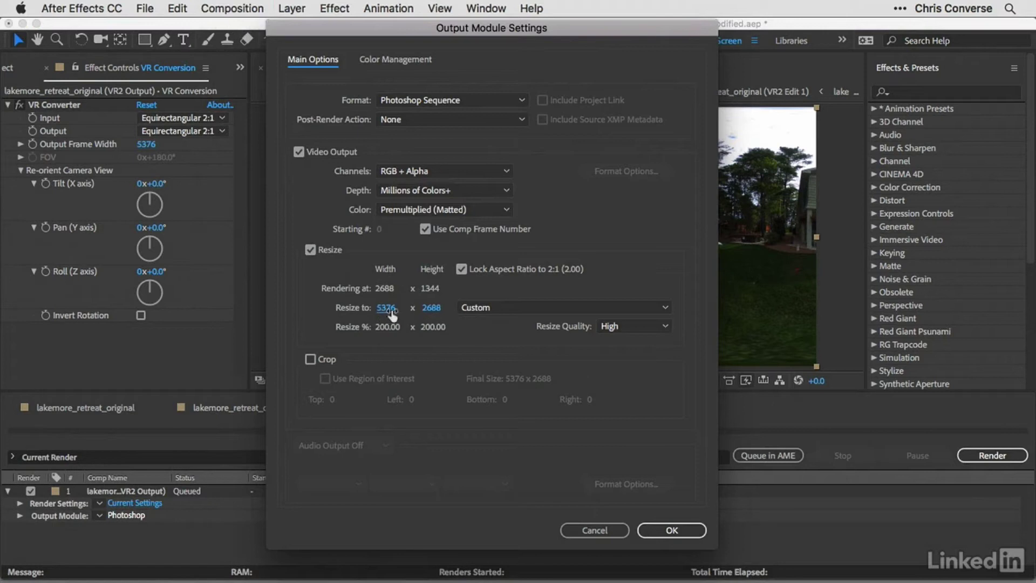
click(661, 529)
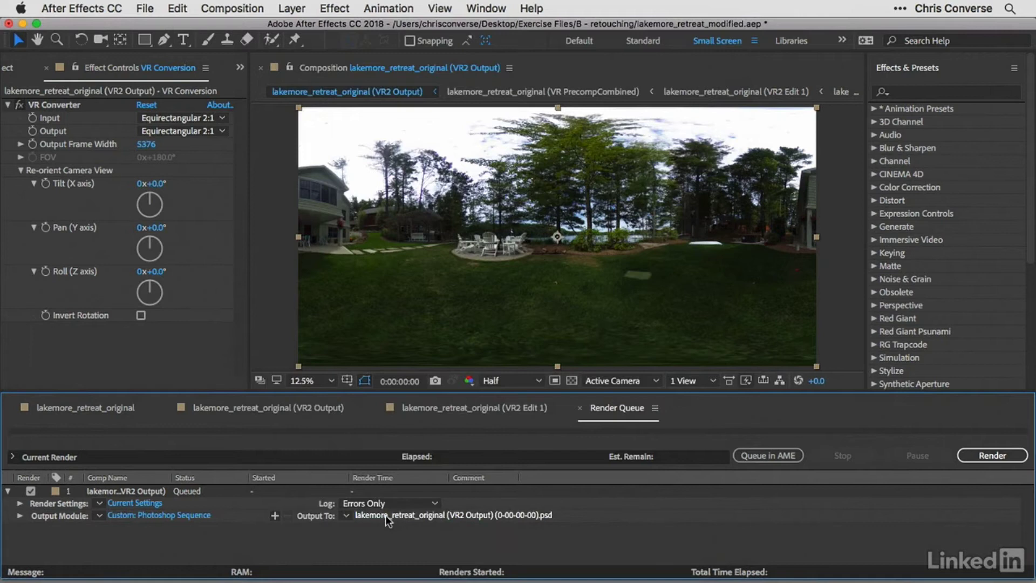
Set the frame's output file to lakemore_retreat_modified.psd in the B - retouching folder, and switch to Finder.
click(386, 516)
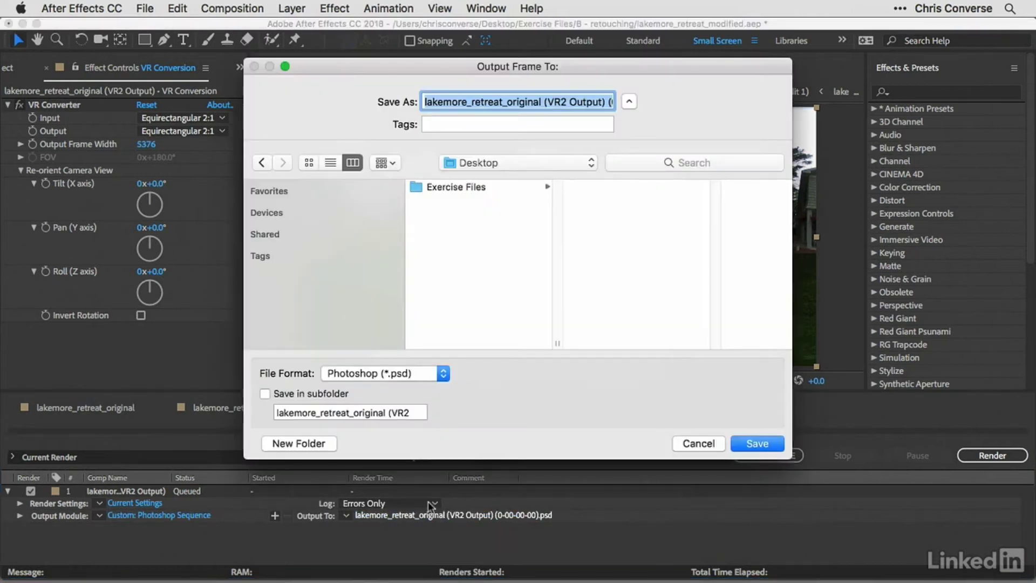
click(450, 187)
click(604, 201)
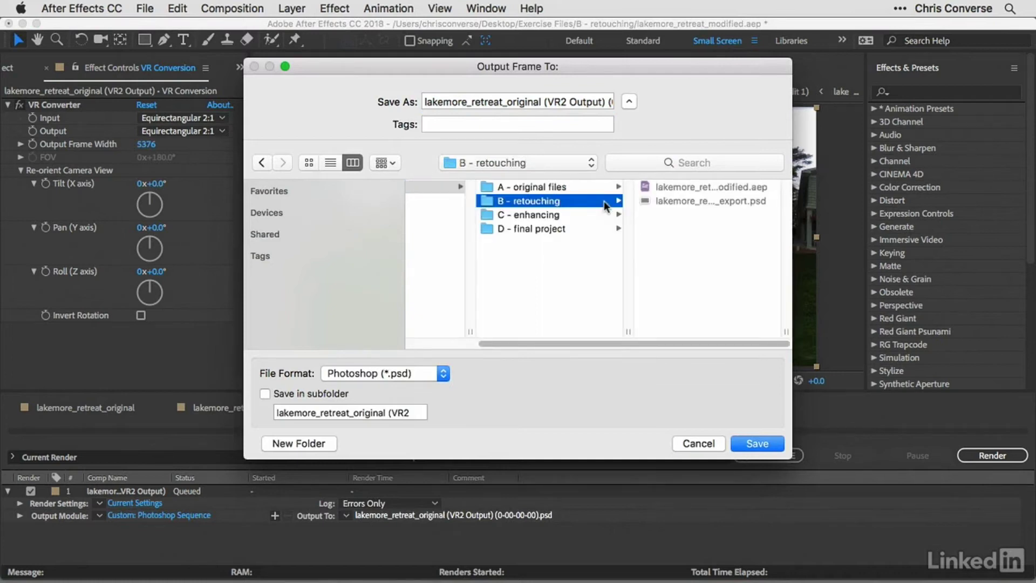
click(559, 106)
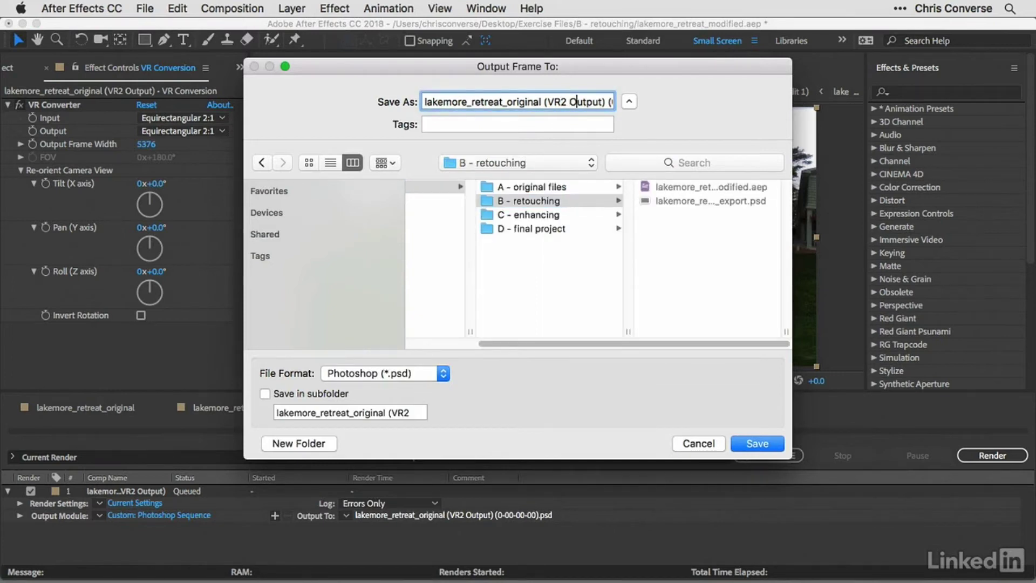
click(603, 102)
key(BackSpace)
key(BackSpace)
key(BackSpace)
key(BackSpace)
key(BackSpace)
key(BackSpace)
key(BackSpace)
key(BackSpace)
key(BackSpace)
key(BackSpace)
key(BackSpace)
key(BackSpace)
key(Delete)
key(Delete)
key(Delete)
key(Delete)
key(Delete)
key(Delete)
key(Delete)
key(Delete)
key(Delete)
key(Delete)
key(Delete)
key(Delete)
key(Delete)
key(Delete)
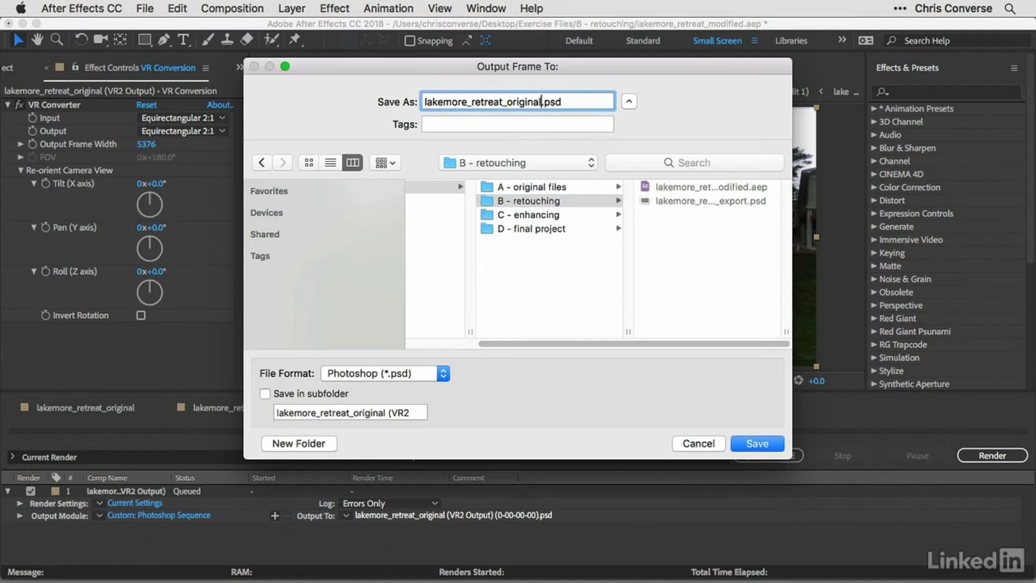
key(BackSpace)
key(BackSpace)
key(BackSpace)
key(BackSpace)
key(BackSpace)
key(BackSpace)
key(BackSpace)
key(BackSpace)
text(modified)
click(761, 443)
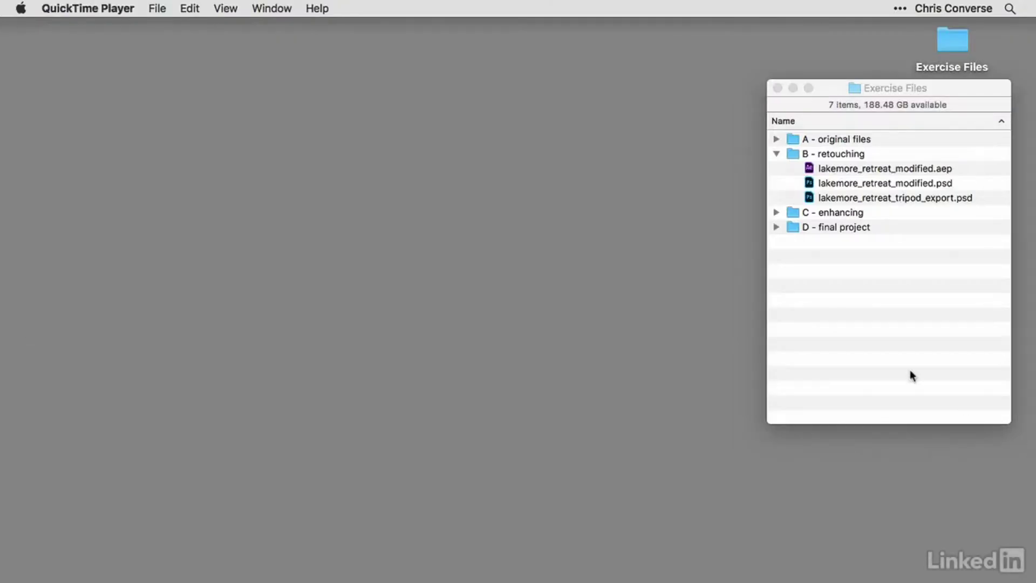
click(842, 338)
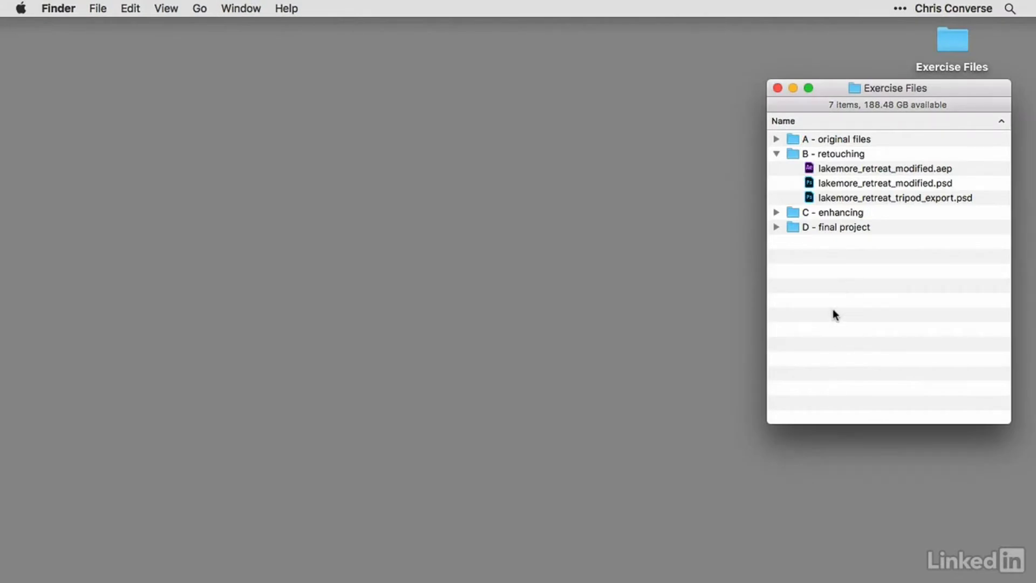
Open lakemore_retreat_modified.psd from the B - retouching folder in Photoshop and enlarge its document window.
click(809, 182)
double_click(808, 181)
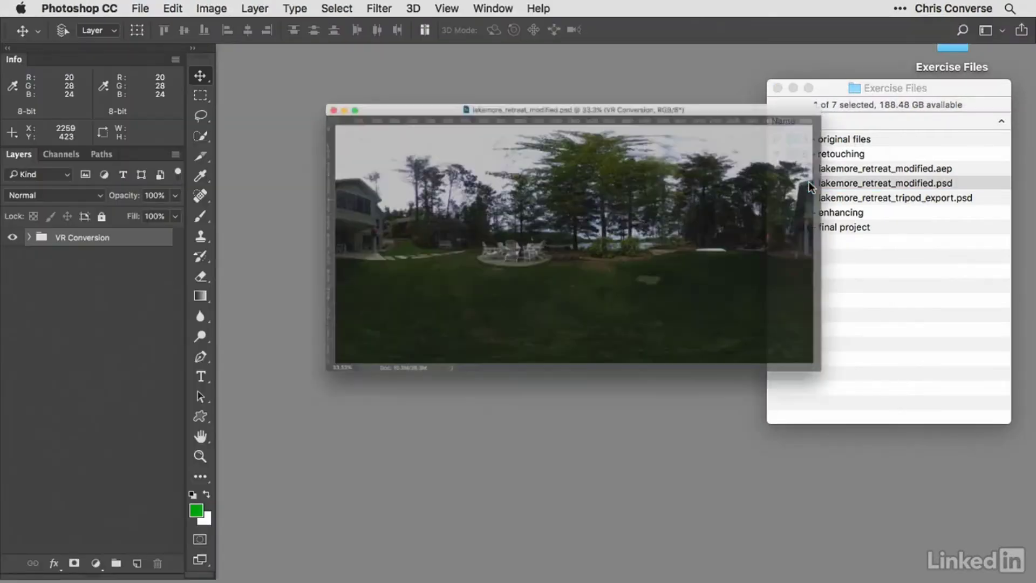
drag(931, 431, 1028, 579)
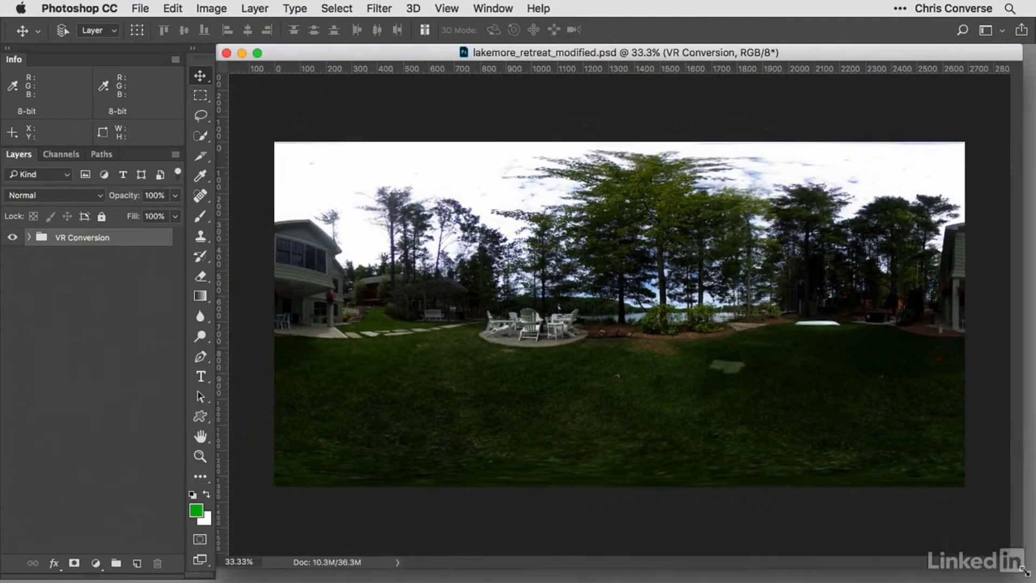
Expand the VR Conversion group and its nested groups, and check the tripod patch layer by hiding and showing it.
click(33, 256)
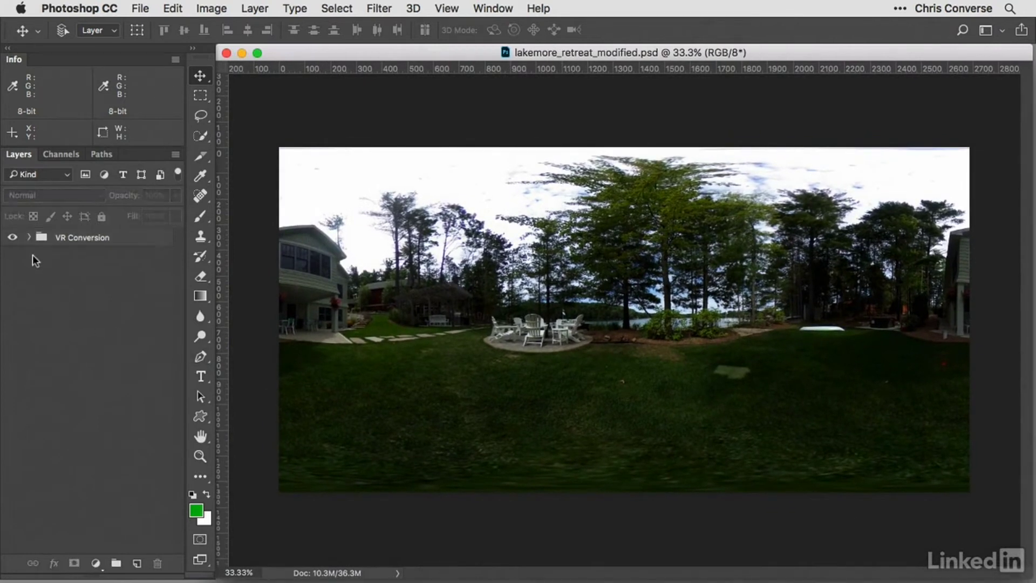
click(30, 237)
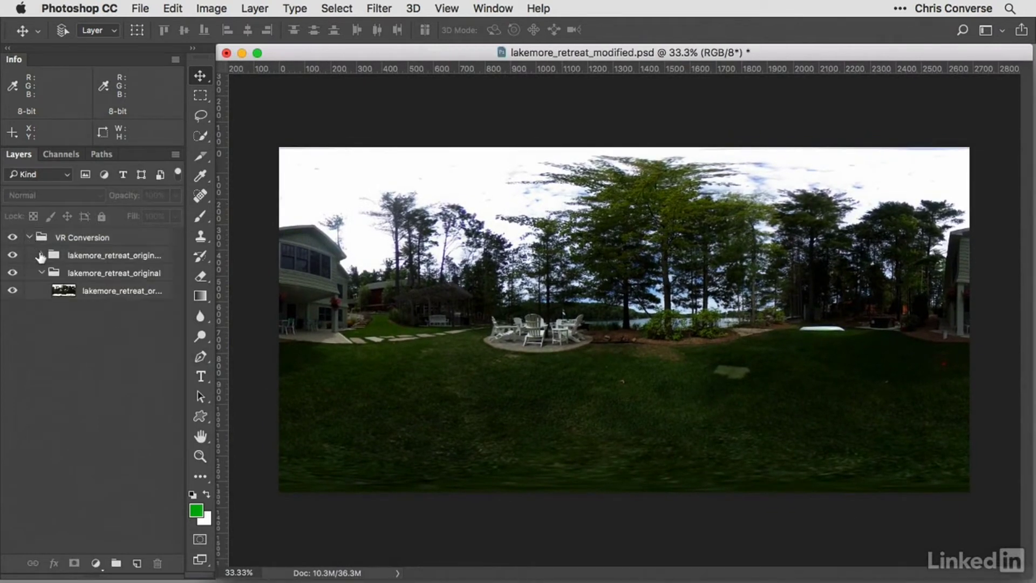
click(40, 255)
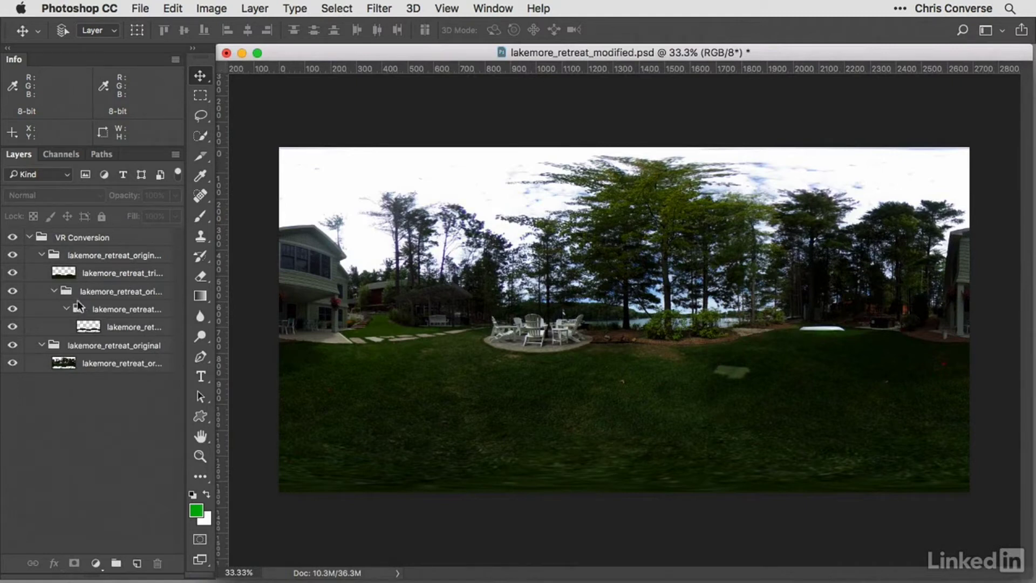
click(12, 273)
click(12, 273)
Ungroup VR Conversion and all its nested groups into plain layers, and check the tripod patch by toggling its visibility.
click(63, 239)
key(super+shift+g)
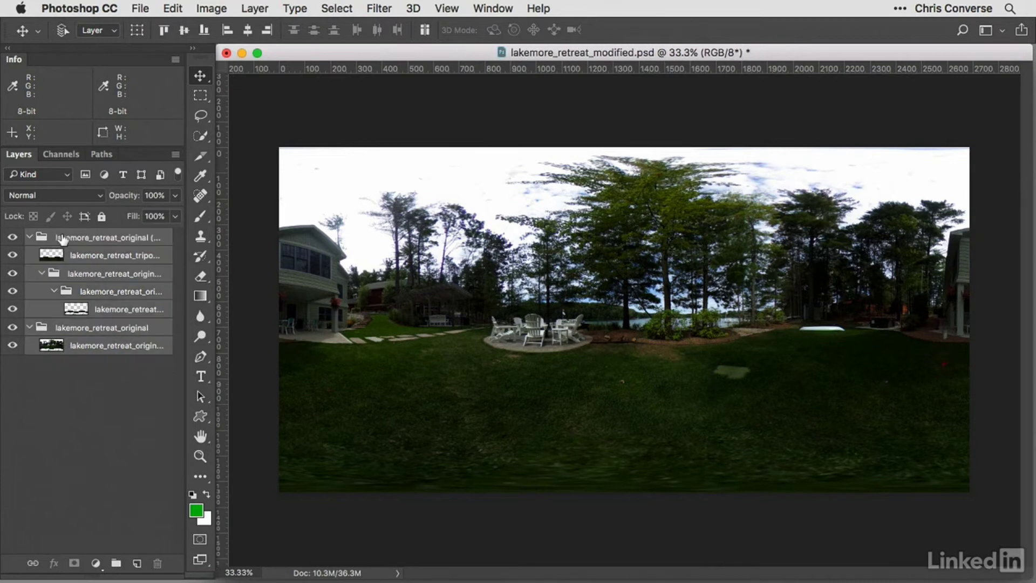
key(super+shift+g)
key(super+shift+g)
click(41, 372)
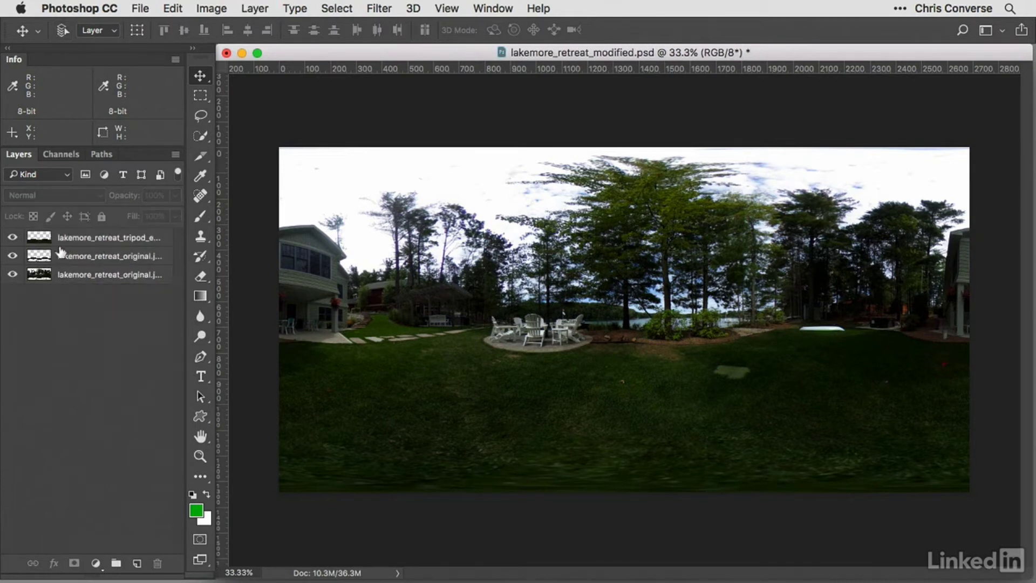
click(12, 238)
click(12, 239)
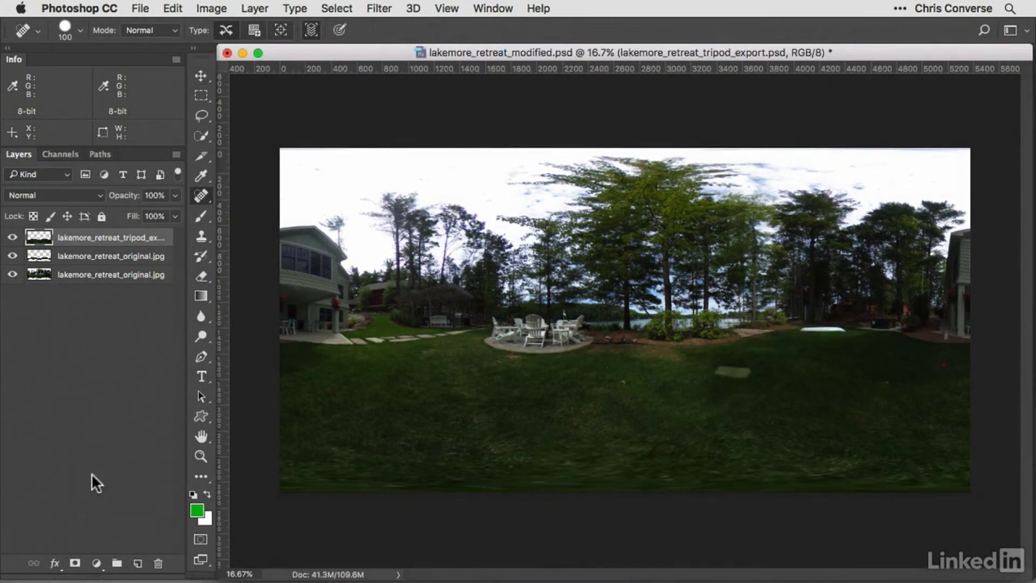
Add a new layer above the tripod patch layer and name it retouched.
click(138, 562)
double_click(68, 237)
text(retouched)
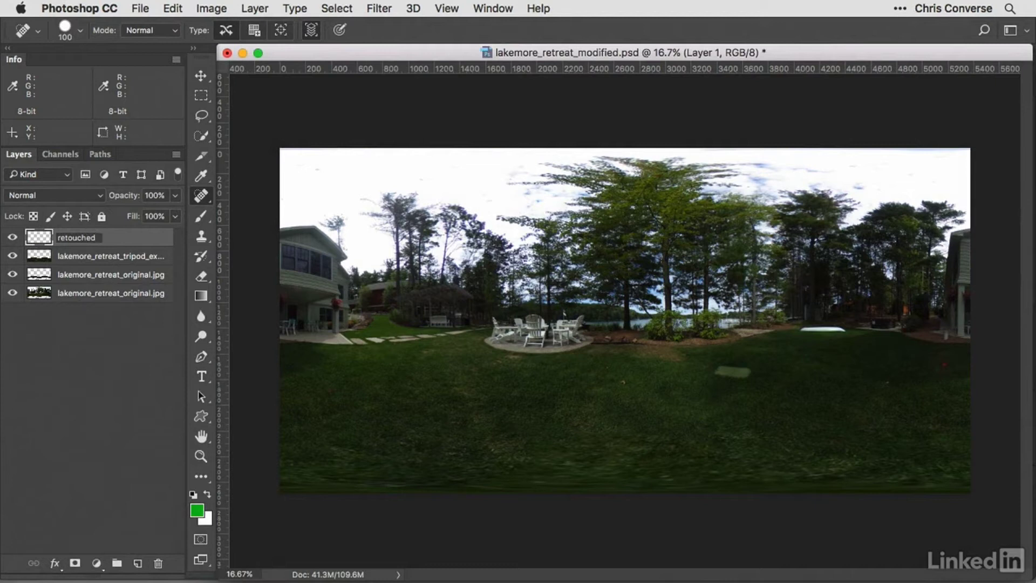
key(Return)
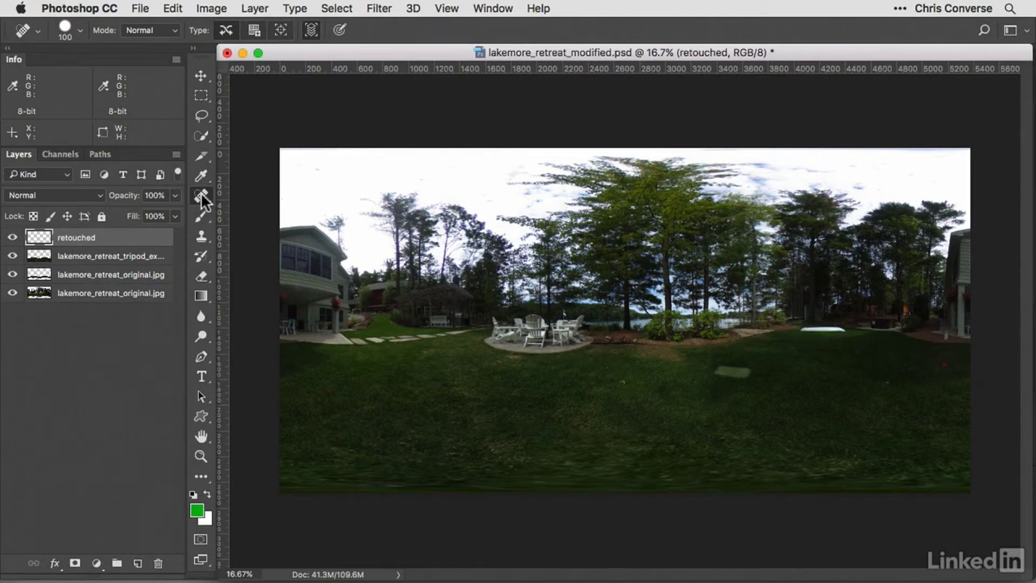
Remove the orange leaf and small blemishes from the central lawn with a 60 px Spot Healing Brush on the retouched layer.
click(311, 30)
key(super+space)
drag(588, 345, 679, 421)
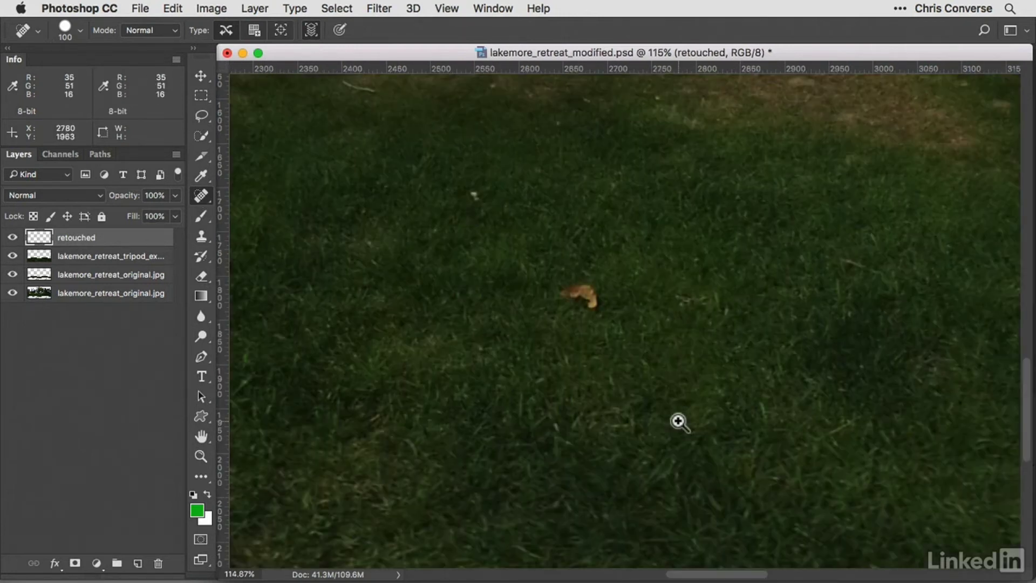
alt+super+click(551, 297)
alt+super+click(555, 295)
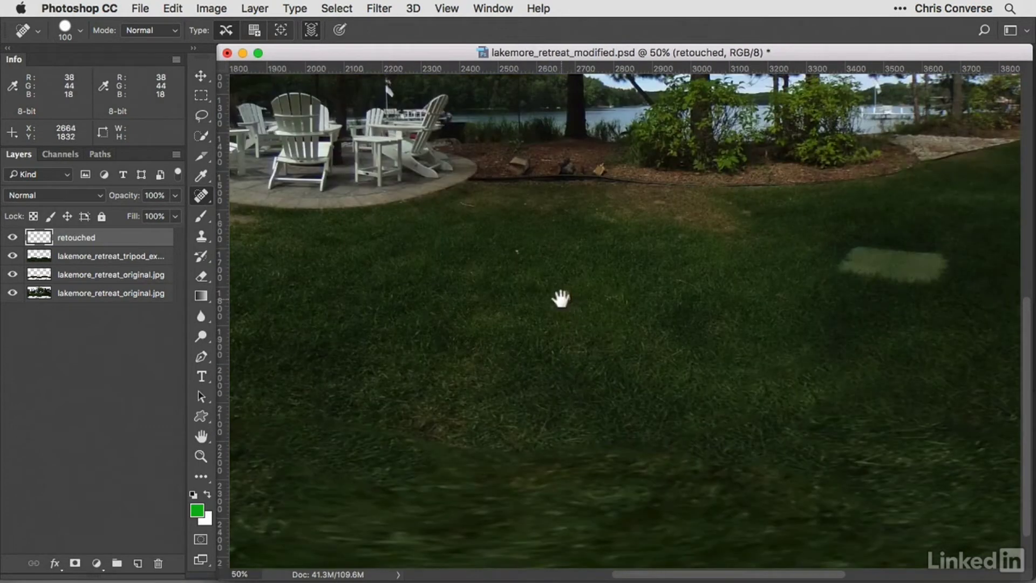
key(bracketleft)
key(bracketleft)
key(bracketleft)
key(bracketleft)
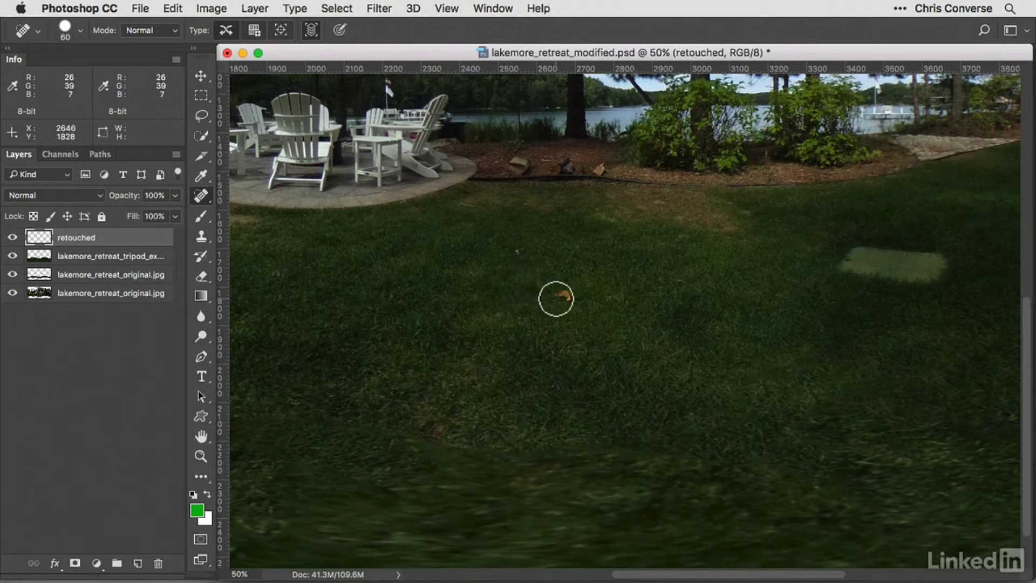
click(563, 296)
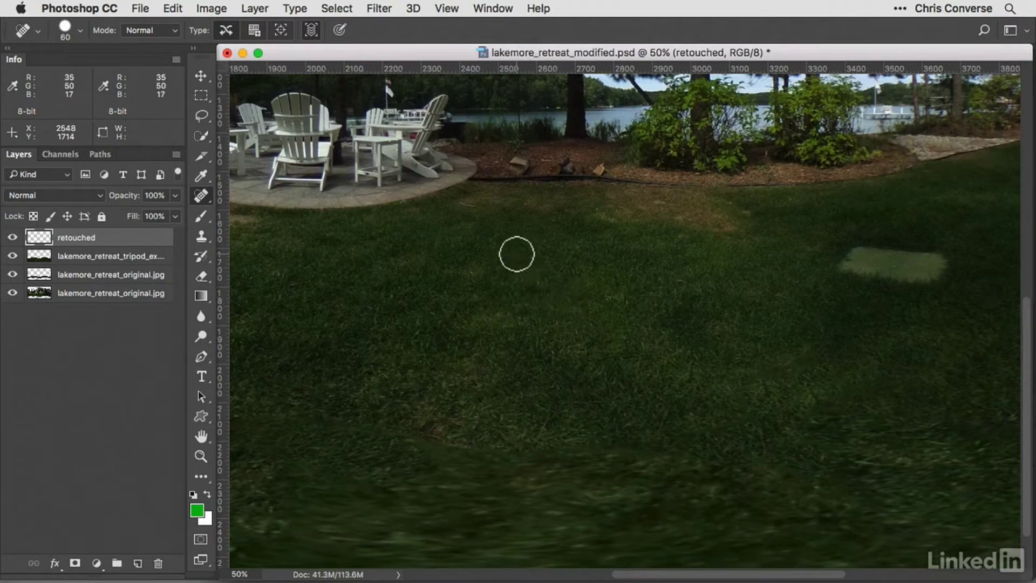
click(528, 209)
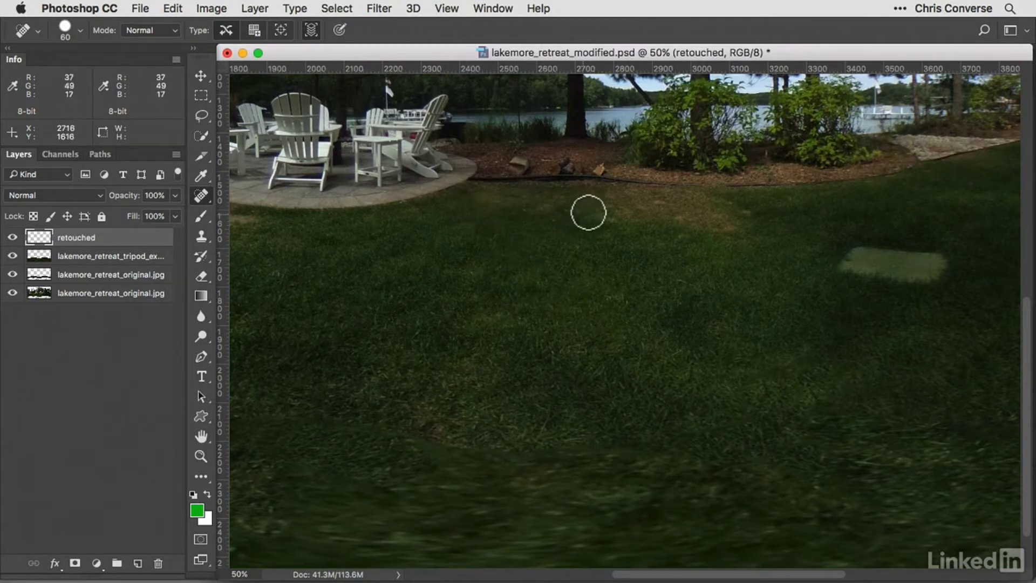
Heal away the pale rectangular slab in the lawn and the light grass patches between the patio and the stepping stones.
click(860, 244)
mouse_move(860, 244)
mouse_down()
mouse_move(840, 260)
mouse_move(885, 278)
mouse_move(929, 281)
mouse_move(934, 256)
mouse_move(863, 248)
mouse_move(932, 268)
mouse_move(881, 255)
mouse_move(841, 263)
mouse_move(858, 272)
mouse_up()
key(space)
mouse_move(312, 317)
mouse_down()
mouse_move(511, 319)
mouse_move(699, 354)
mouse_move(720, 368)
mouse_up()
drag(566, 289, 637, 270)
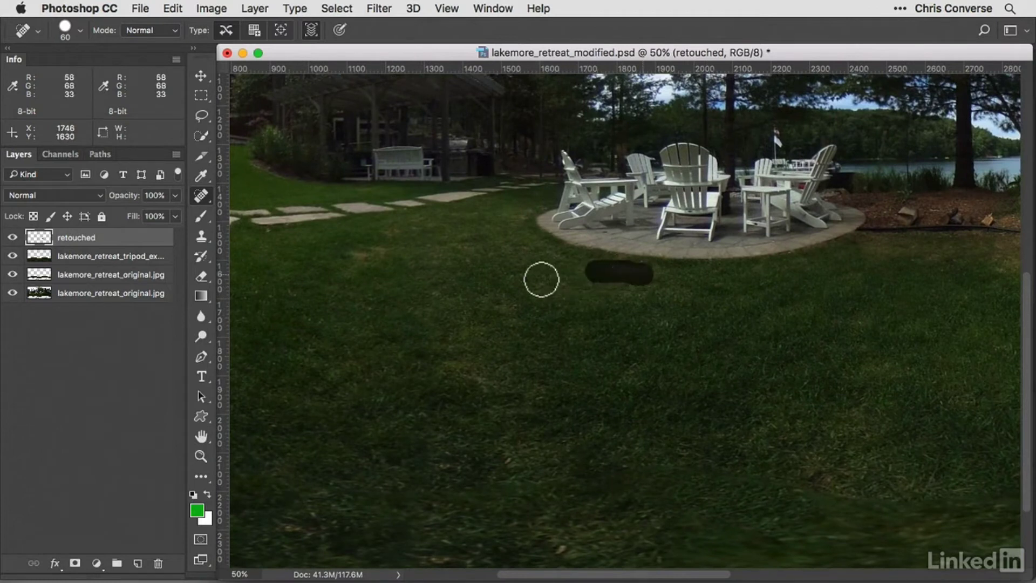
drag(382, 251, 357, 254)
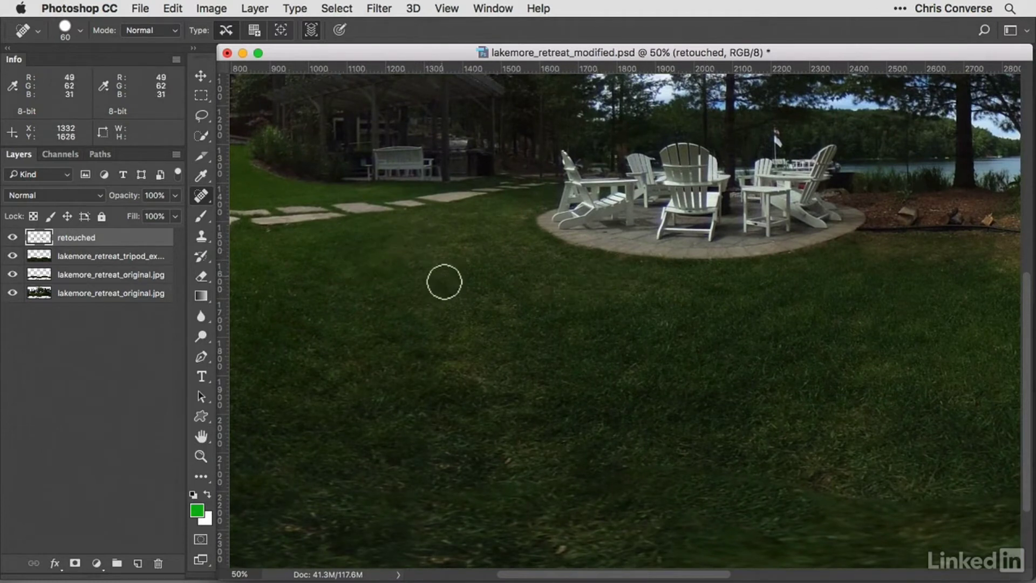
drag(483, 375, 445, 363)
Heal the blemish in the grass along the edge of the stepping stones with a 40 px brush.
drag(324, 244, 538, 292)
key(bracketleft)
key(bracketleft)
key(bracketleft)
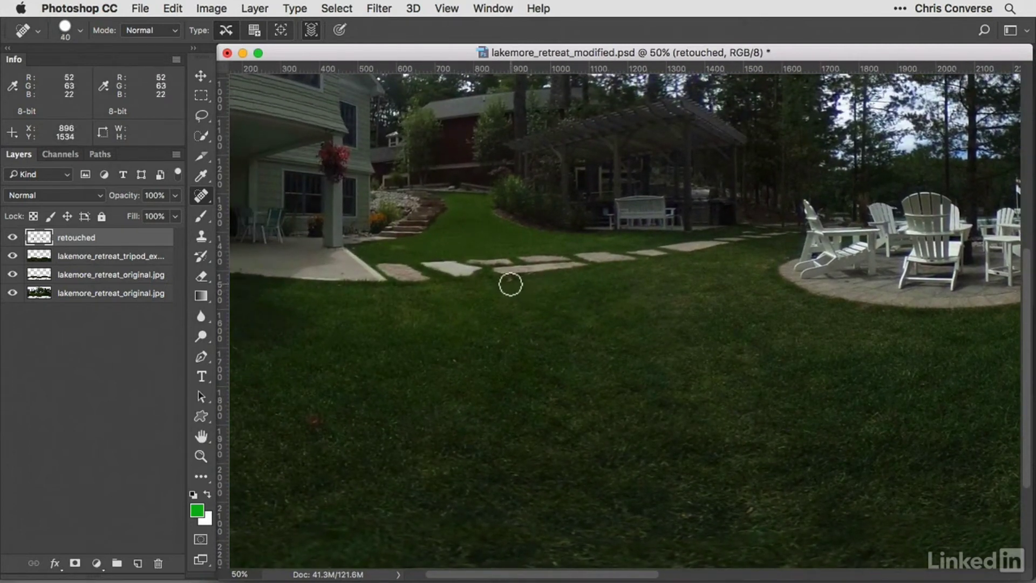
click(517, 280)
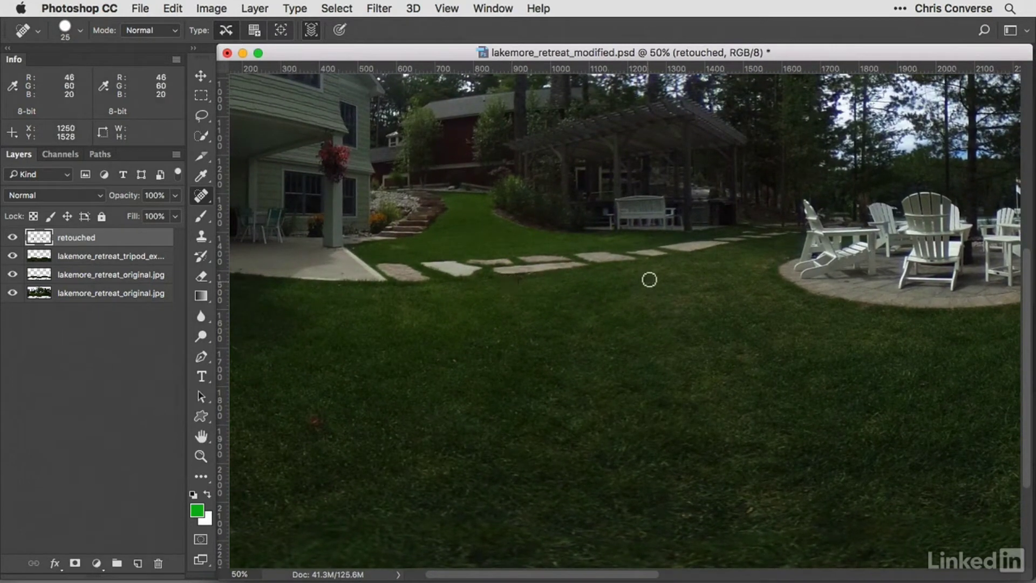
Remove the red spot from the lawn in front of the house with a 45 px Spot Healing Brush.
drag(426, 378, 524, 341)
key(bracketright)
key(bracketright)
key(bracketright)
key(bracketright)
click(380, 377)
click(300, 309)
Heal away the orange leaf, the red spot and remaining specks in the shaded lawn near the white boat, using an 80 px brush.
drag(896, 393, 354, 313)
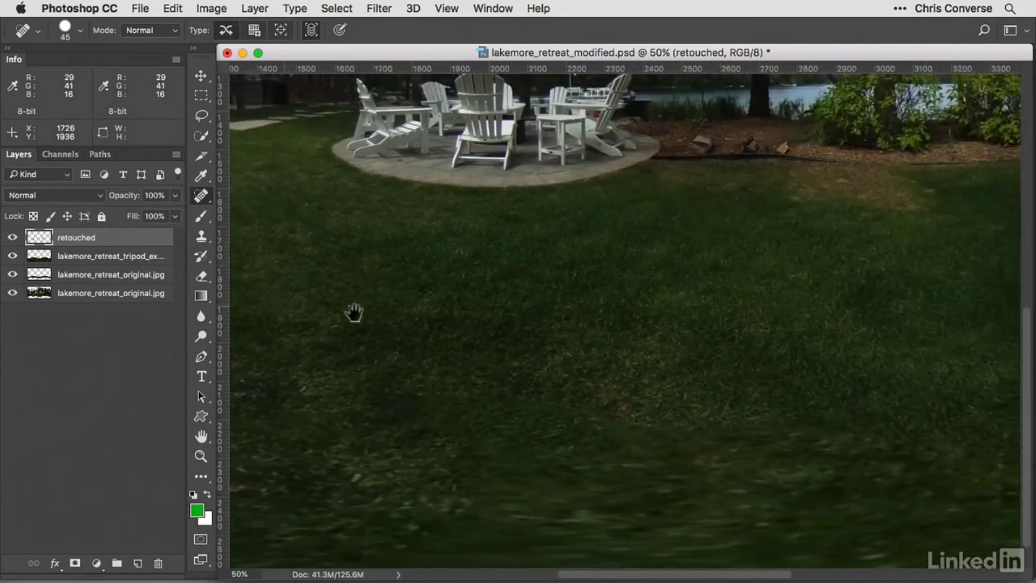
drag(879, 331, 332, 322)
drag(758, 319, 561, 307)
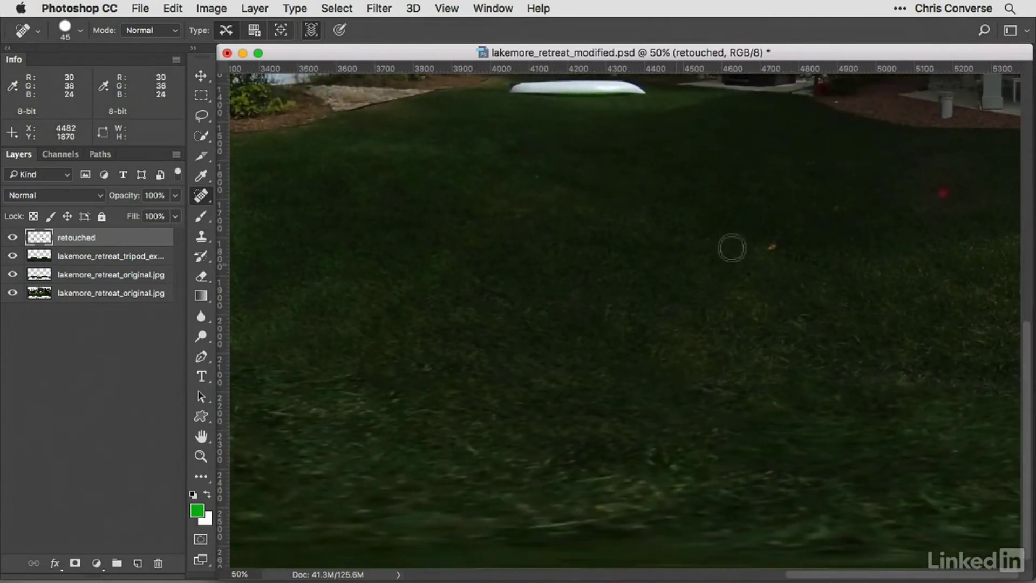
key(bracketright)
key(bracketright)
key(bracketright)
key(bracketright)
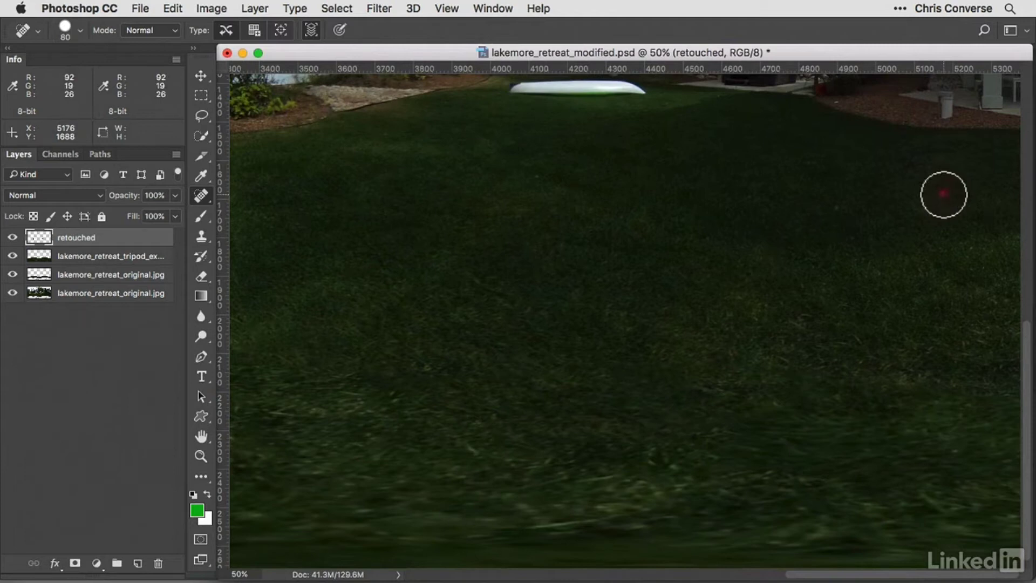
drag(944, 195, 946, 193)
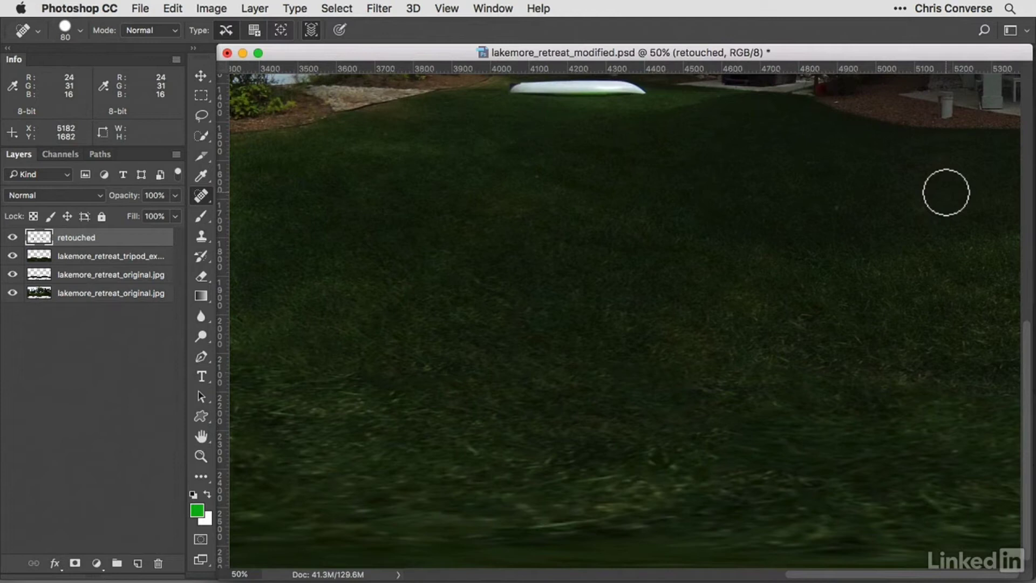
drag(532, 194, 731, 250)
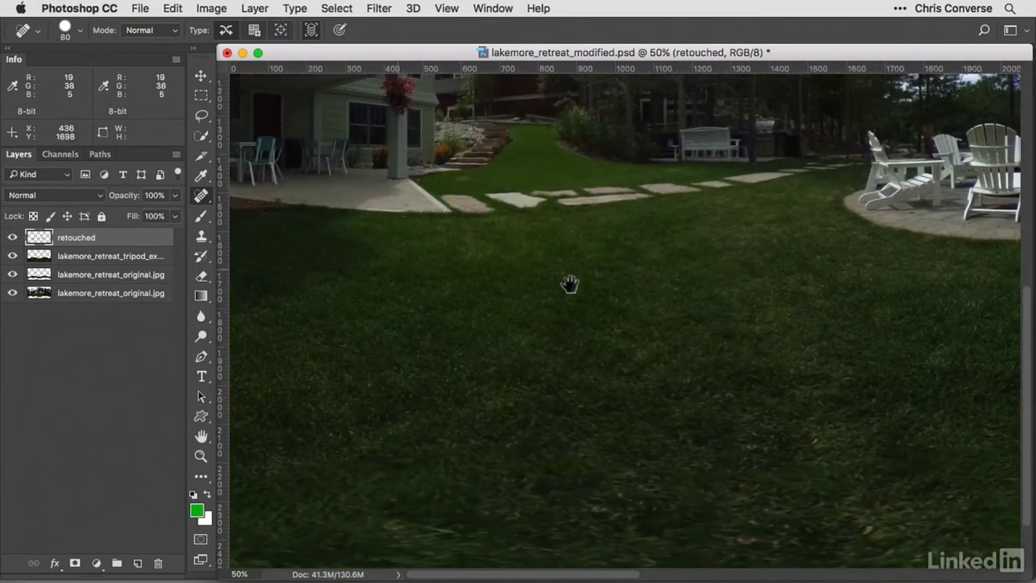
Clean up the scattered mulch along the house patio's edge by cloning its clean border with a soft 25 px Clone Stamp, 0% hardness.
super+click(289, 212)
super+click(289, 212)
super+click(289, 212)
drag(383, 266, 724, 326)
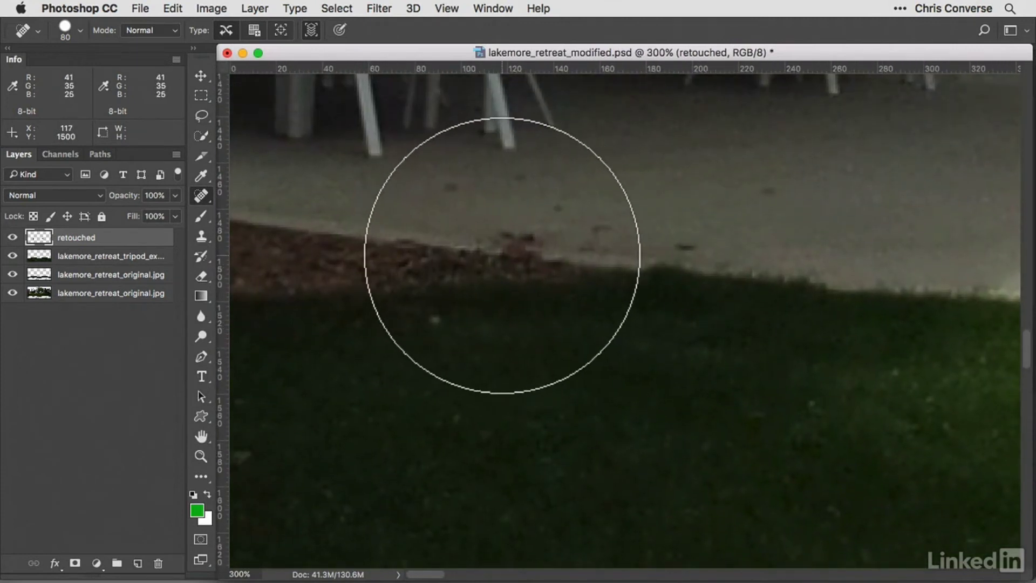
click(201, 236)
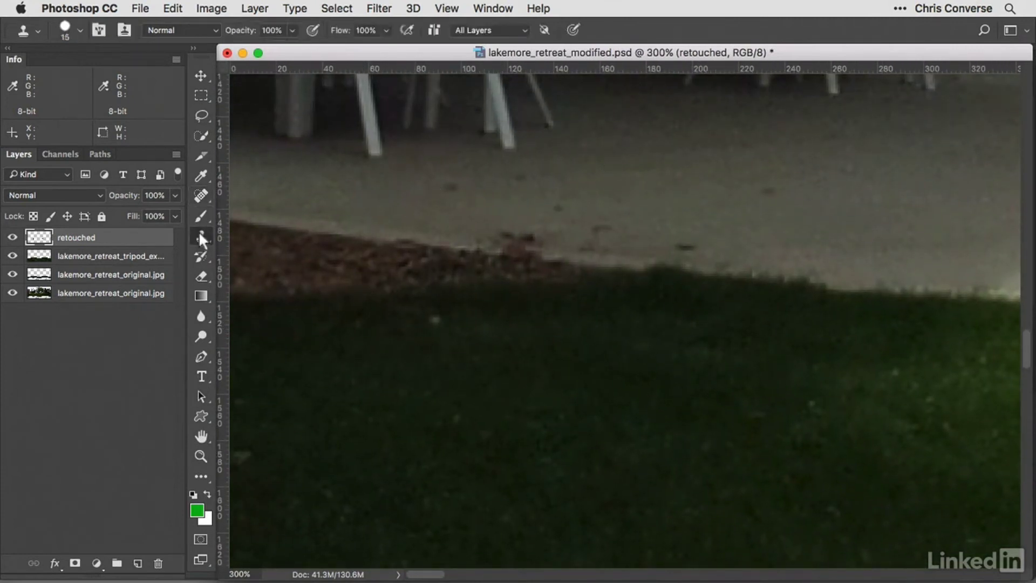
click(265, 234)
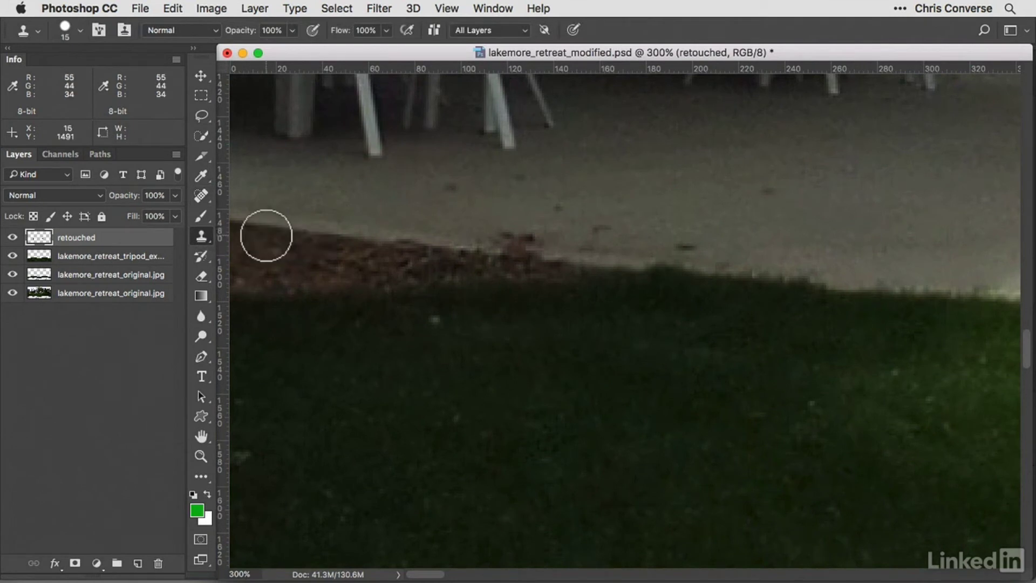
click(80, 29)
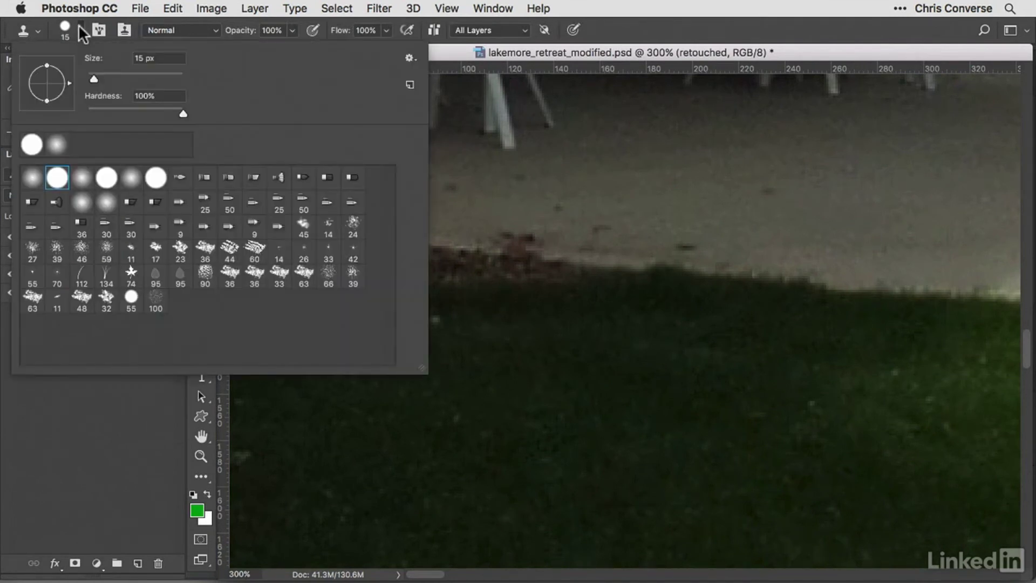
click(82, 178)
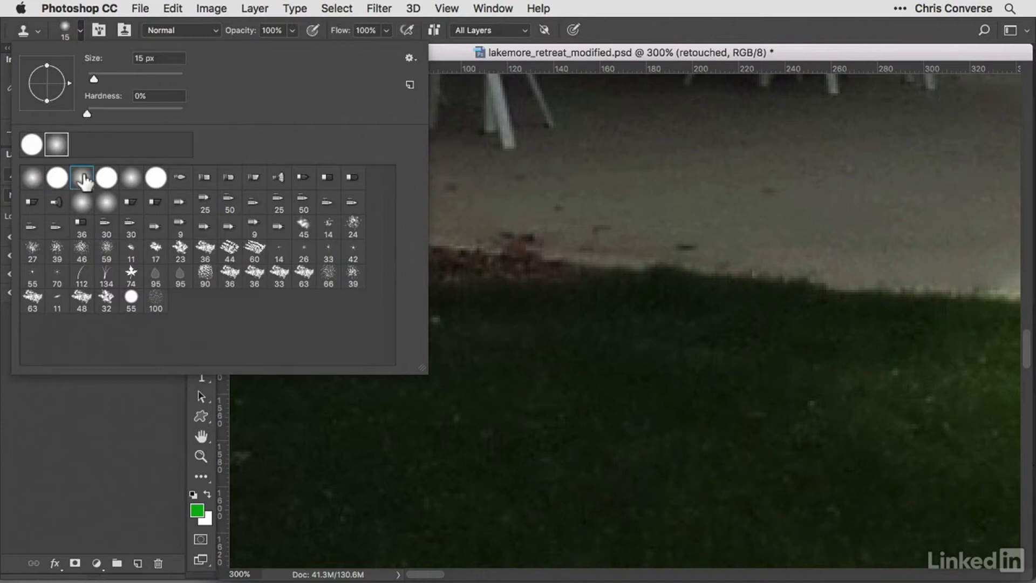
key(Return)
key(bracketright)
key(bracketright)
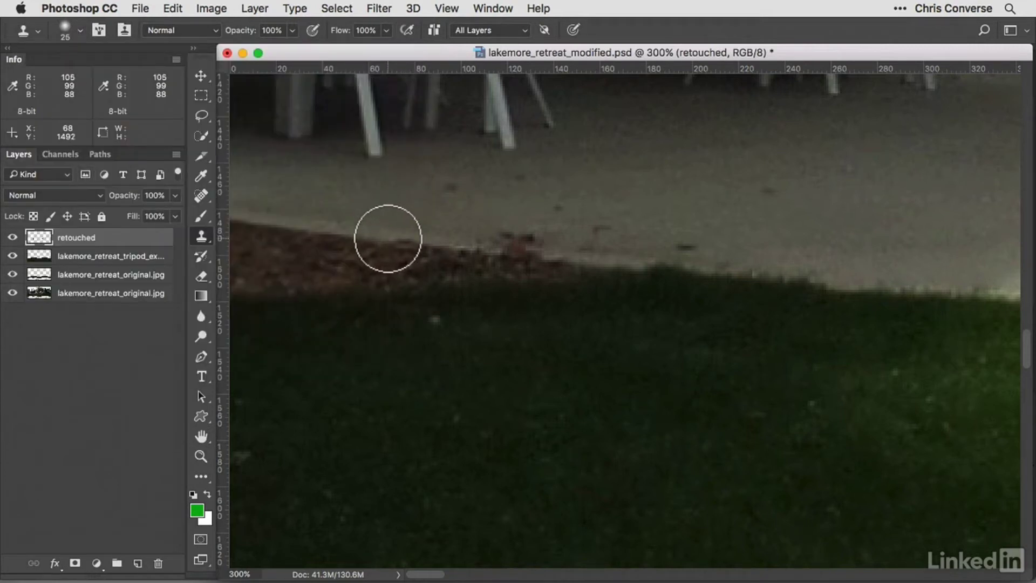
alt+click(286, 228)
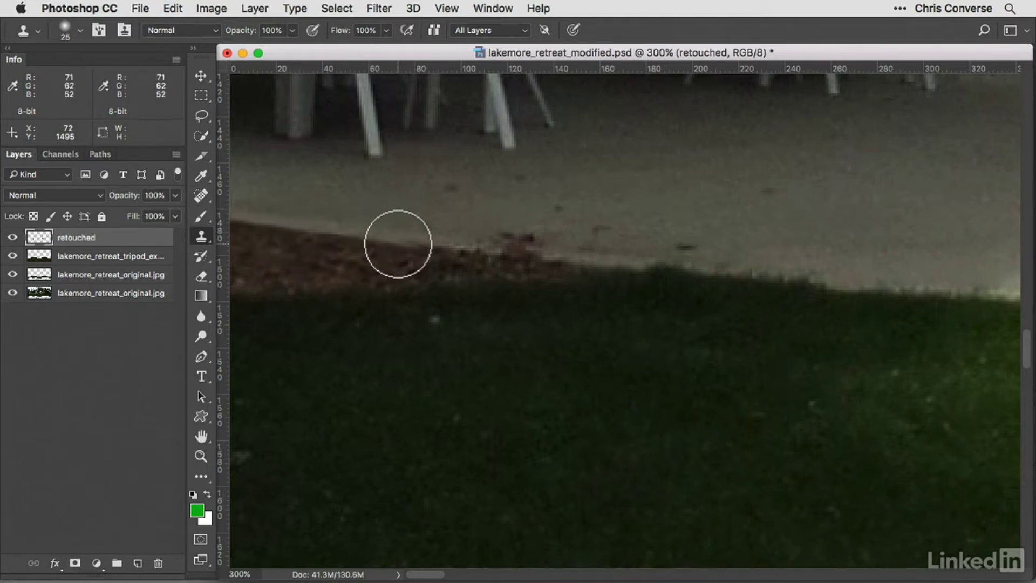
mouse_move(392, 242)
mouse_down()
mouse_move(527, 258)
mouse_move(499, 254)
mouse_up()
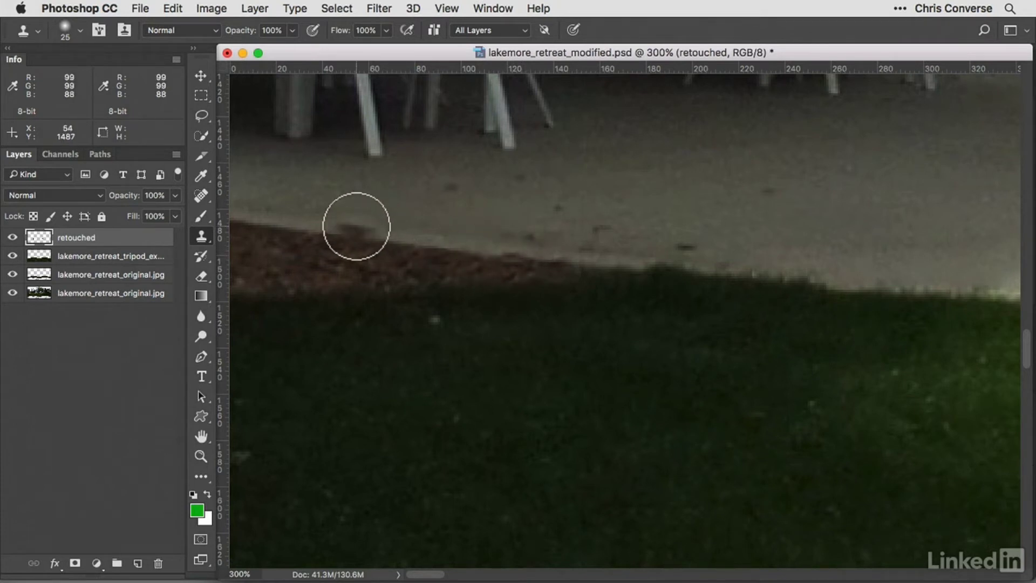
Remove the dark specks from the concrete patio beside the mulch edge with a 10 px Spot Healing Brush.
click(198, 189)
key(bracketleft)
key(bracketleft)
key(bracketleft)
key(bracketleft)
key(bracketleft)
key(bracketleft)
key(bracketleft)
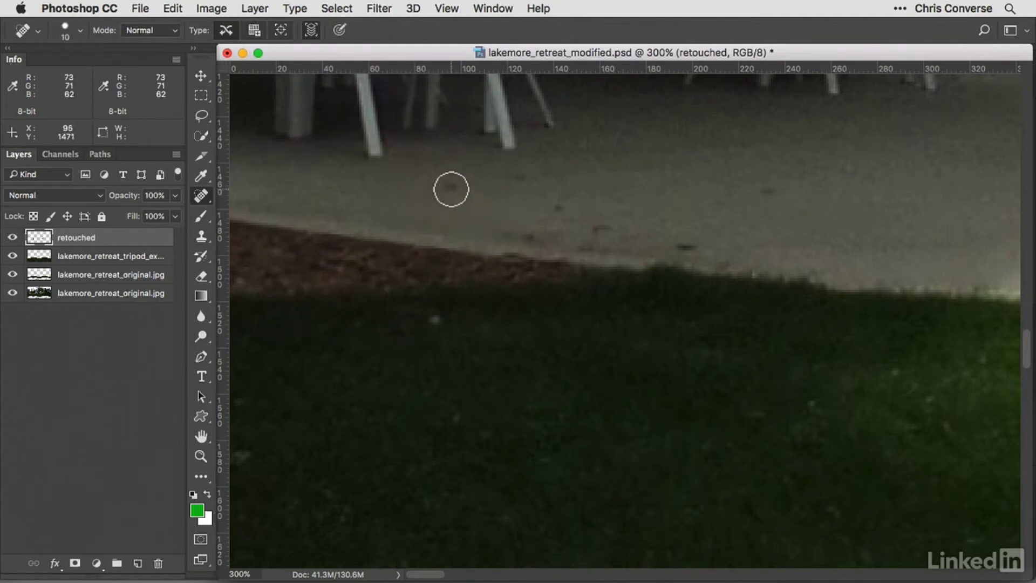
click(601, 223)
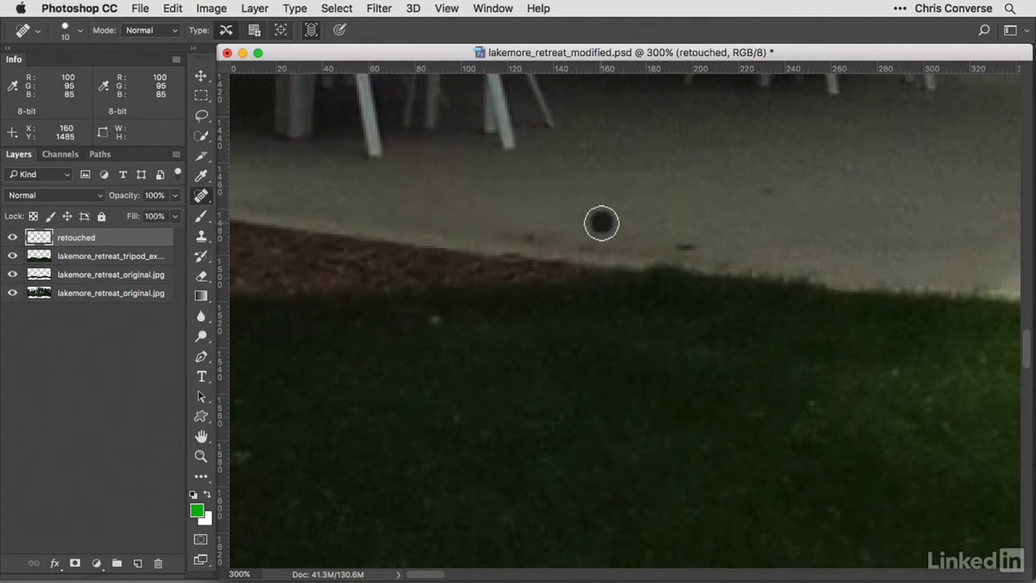
click(529, 232)
drag(590, 242, 623, 245)
click(685, 246)
click(771, 191)
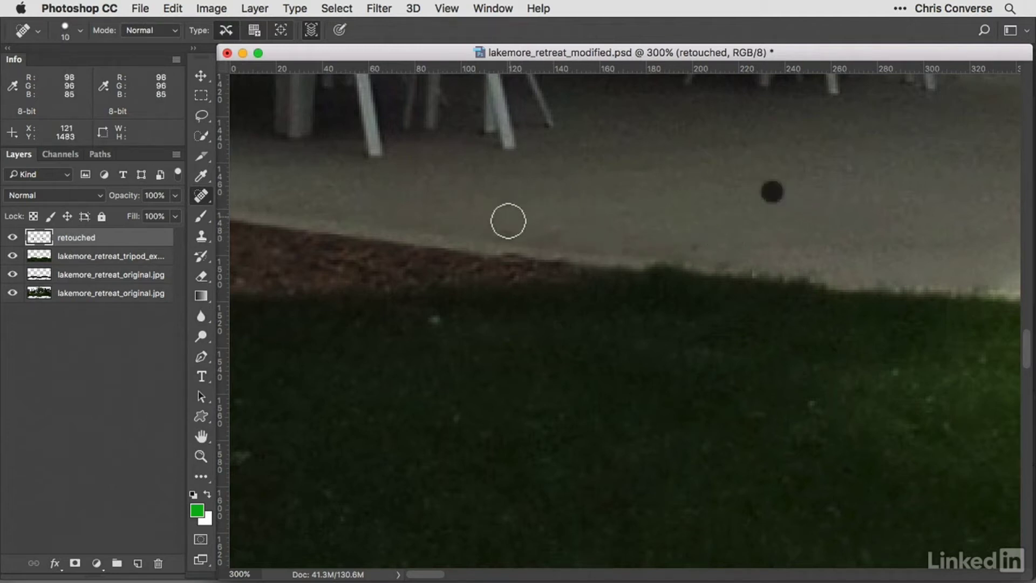
Heal the remaining specks across the concrete patio toward its corner post and in the adjoining grass with the 10 px Spot Healing Brush.
click(516, 231)
click(698, 246)
mouse_move(798, 207)
mouse_down()
mouse_move(404, 335)
mouse_move(386, 307)
mouse_up()
click(559, 318)
click(795, 407)
click(562, 411)
click(762, 270)
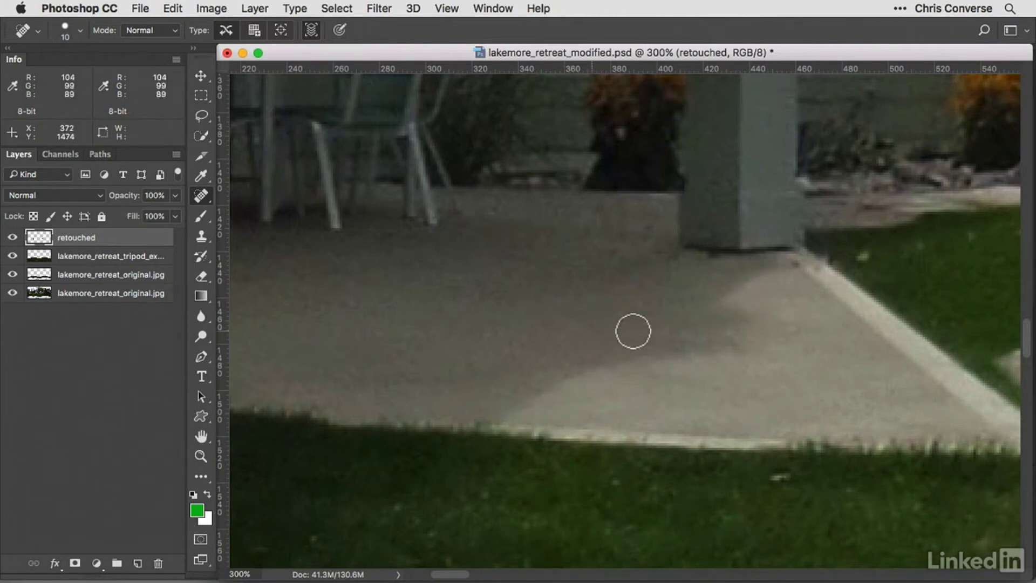
click(863, 255)
click(781, 476)
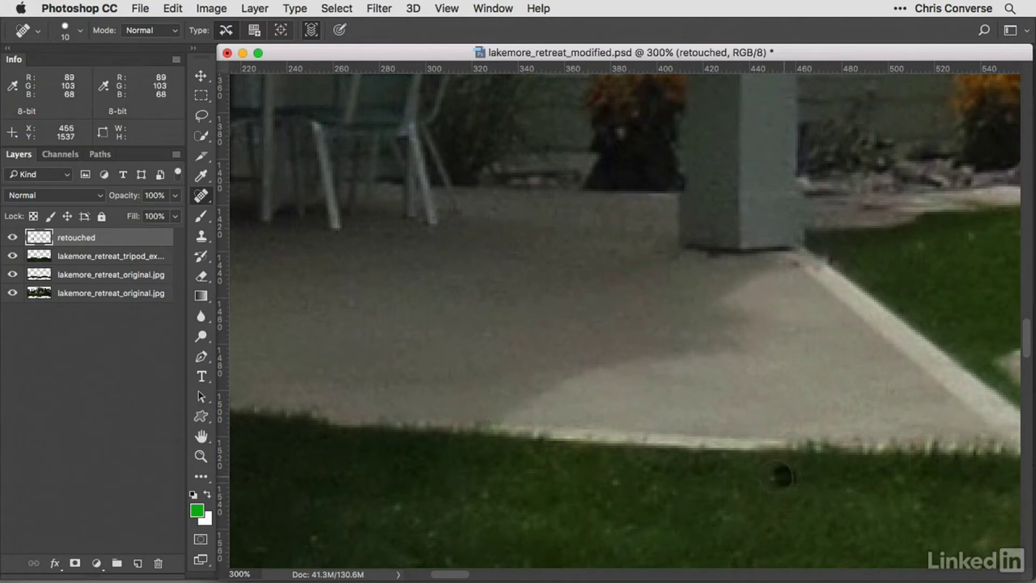
Combine all four layers, from retouched down to the bottom original image, into a single Smart Object.
alt+super+click(596, 393)
alt+super+click(598, 394)
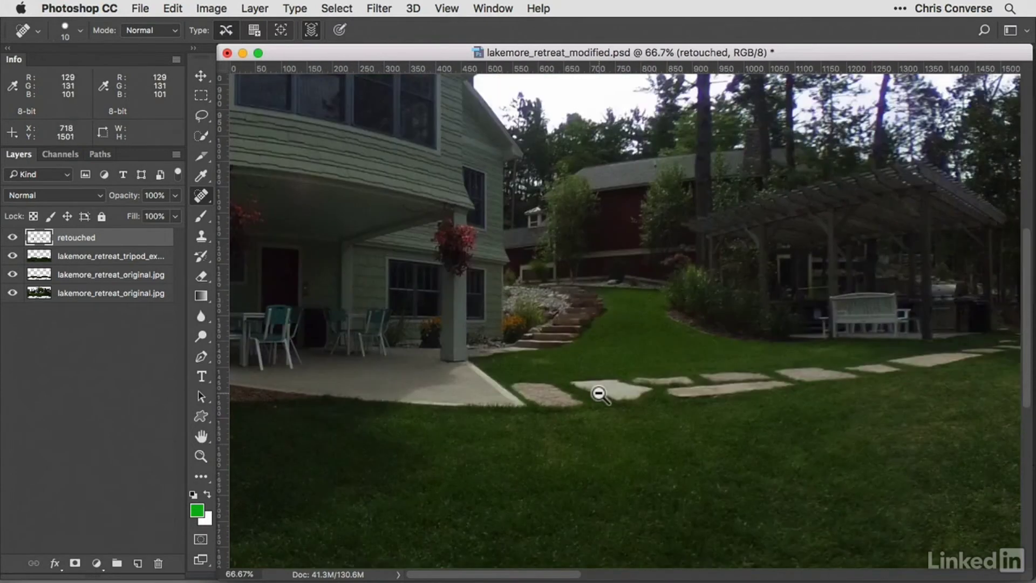
alt+super+click(598, 392)
alt+super+click(604, 391)
alt+super+click(609, 392)
alt+super+click(610, 393)
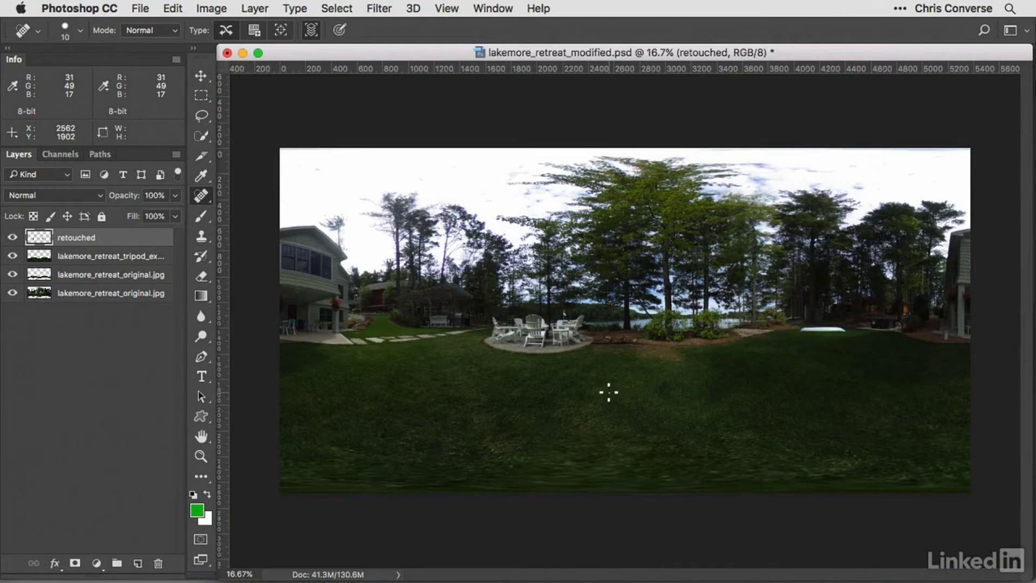
click(82, 335)
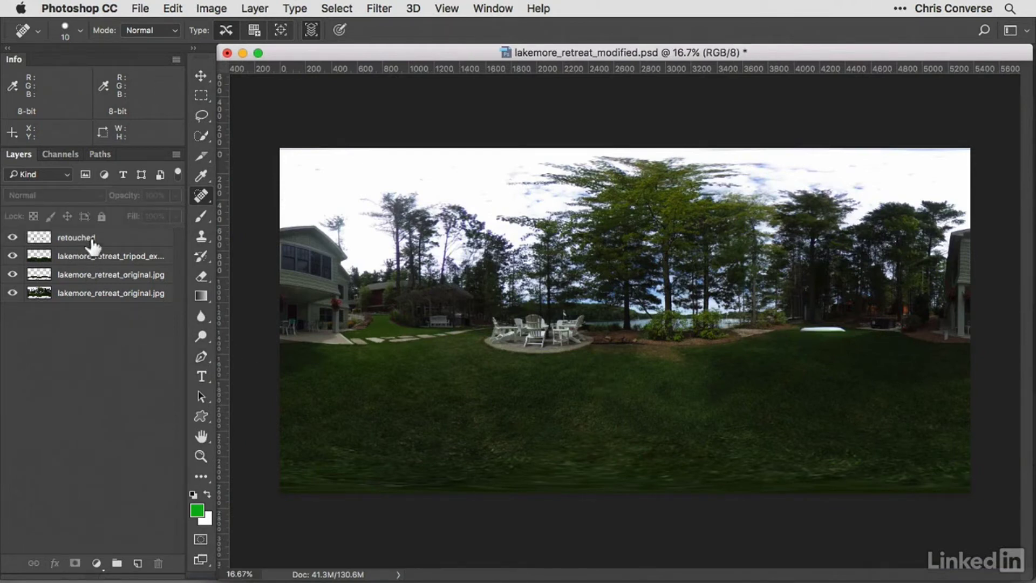
click(93, 244)
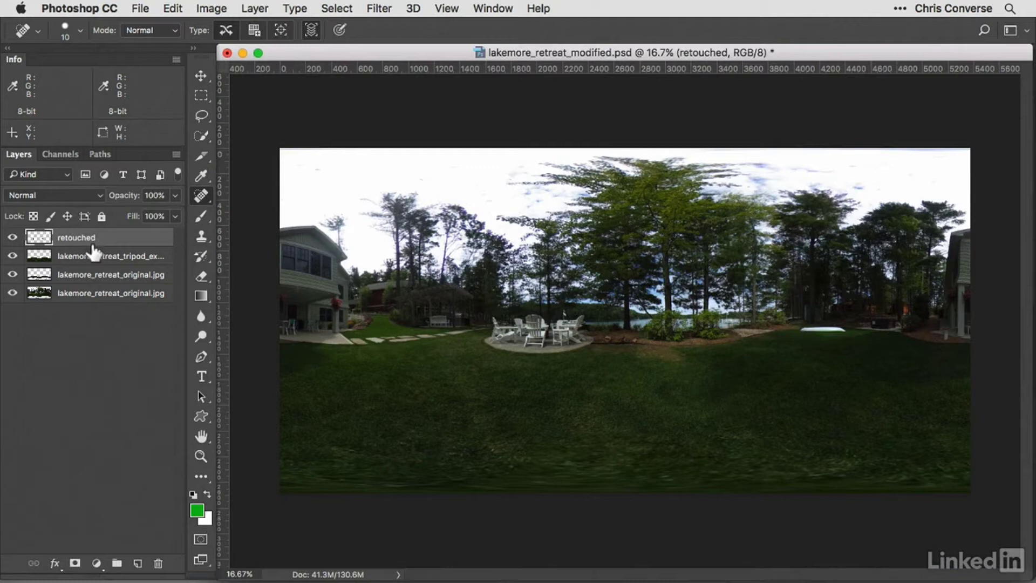
shift+click(95, 293)
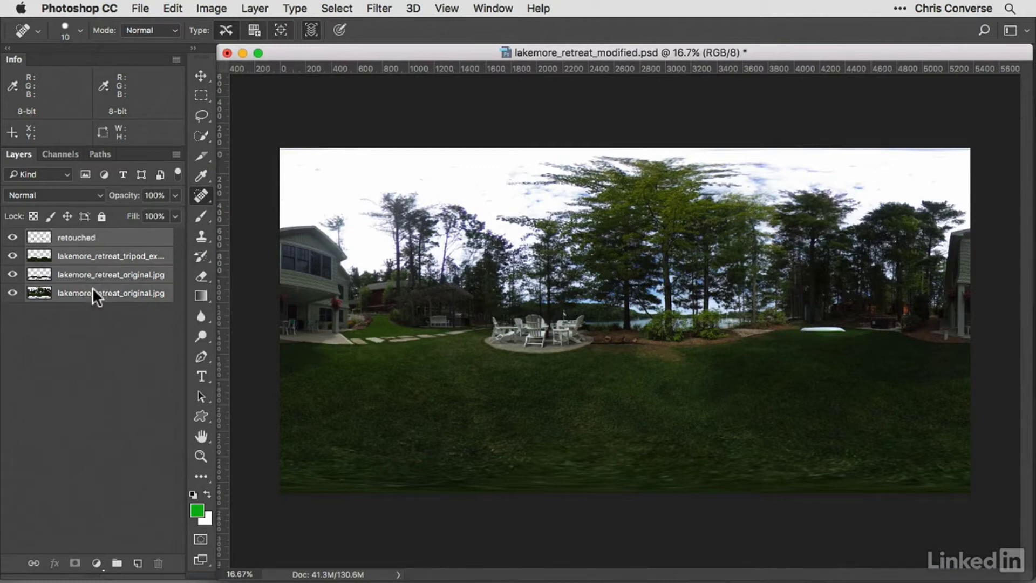
right_click(103, 252)
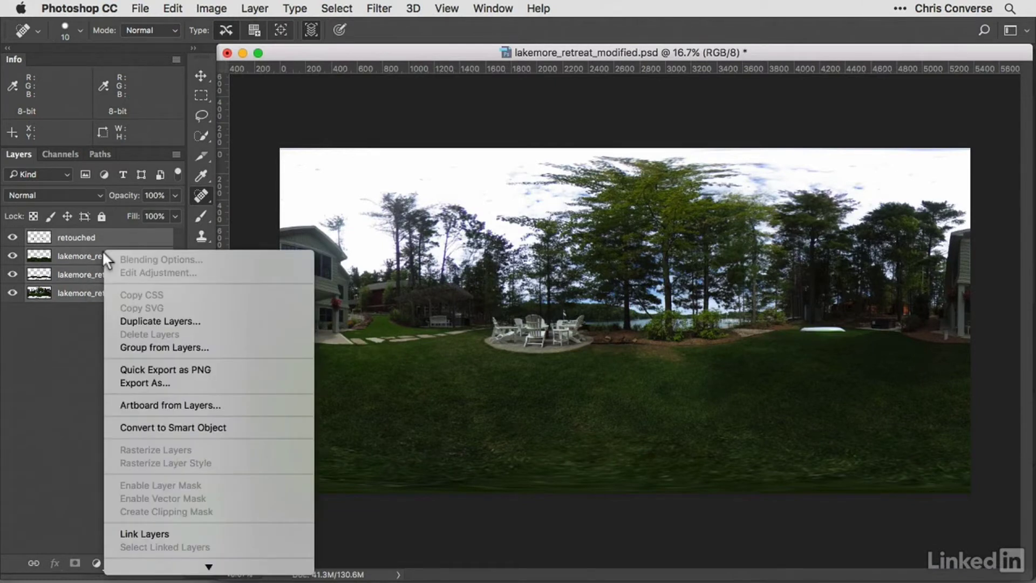
click(146, 426)
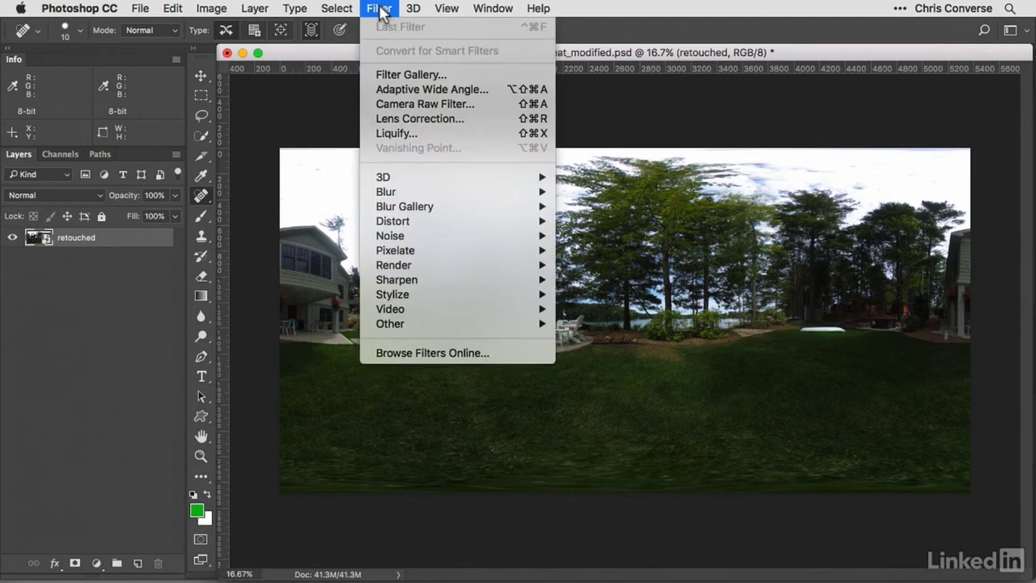
Apply an Offset filter of 1800 px horizontal and 0 vertical with Wrap Around to the retouched layer, and save the document.
mouse_move(420, 322)
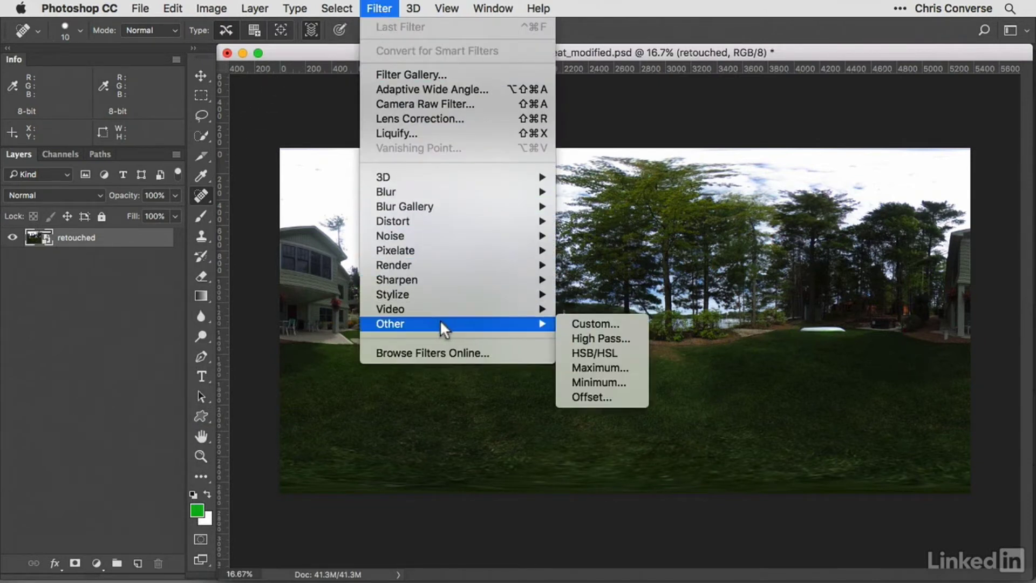
click(600, 397)
drag(592, 322, 710, 357)
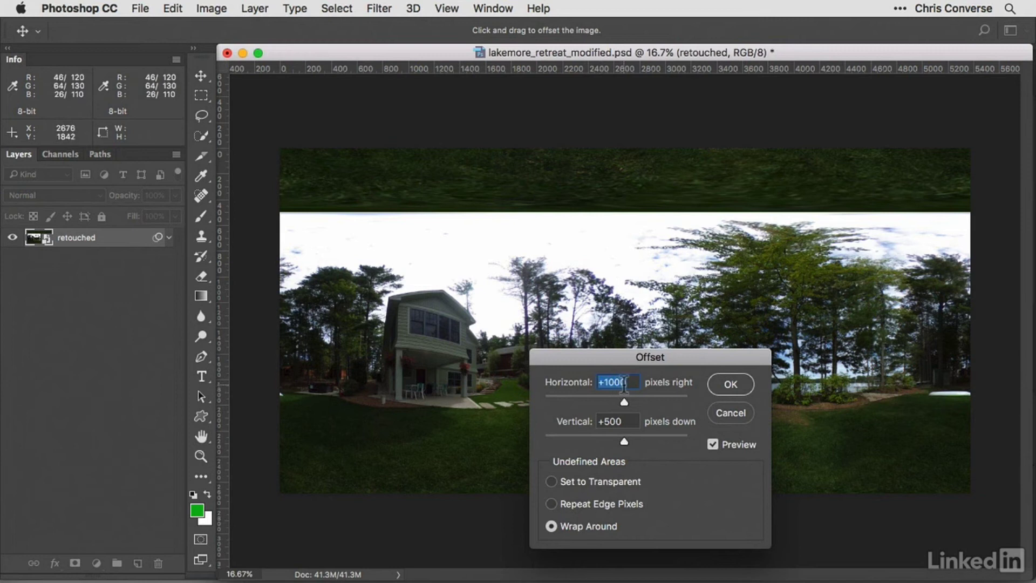
text(1800)
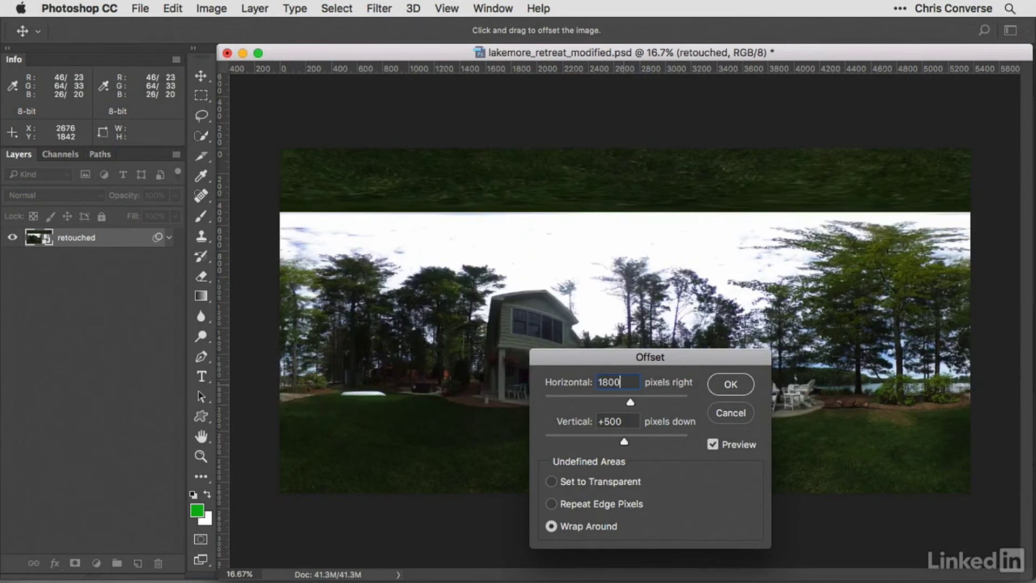
key(Tab)
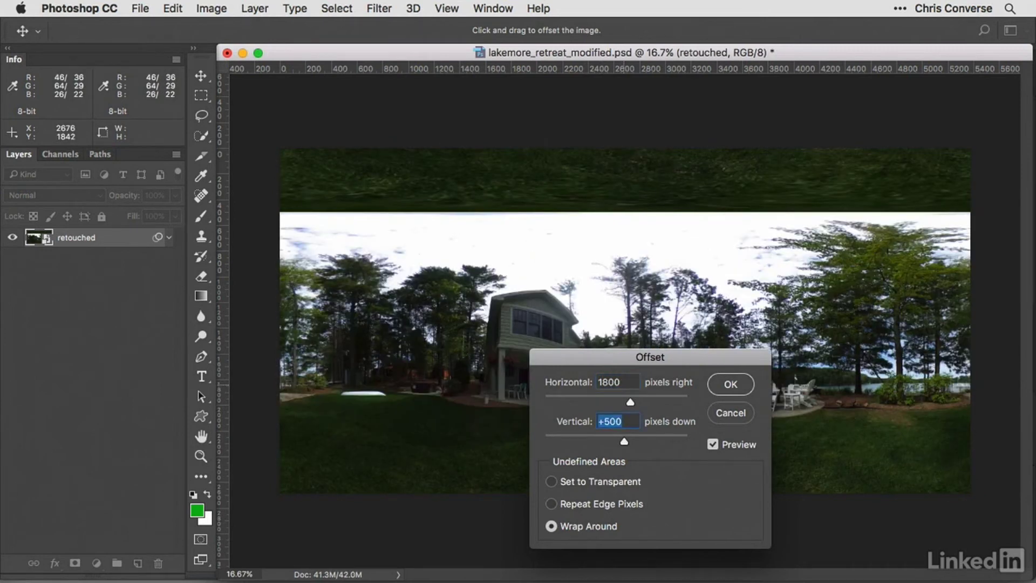
text(0)
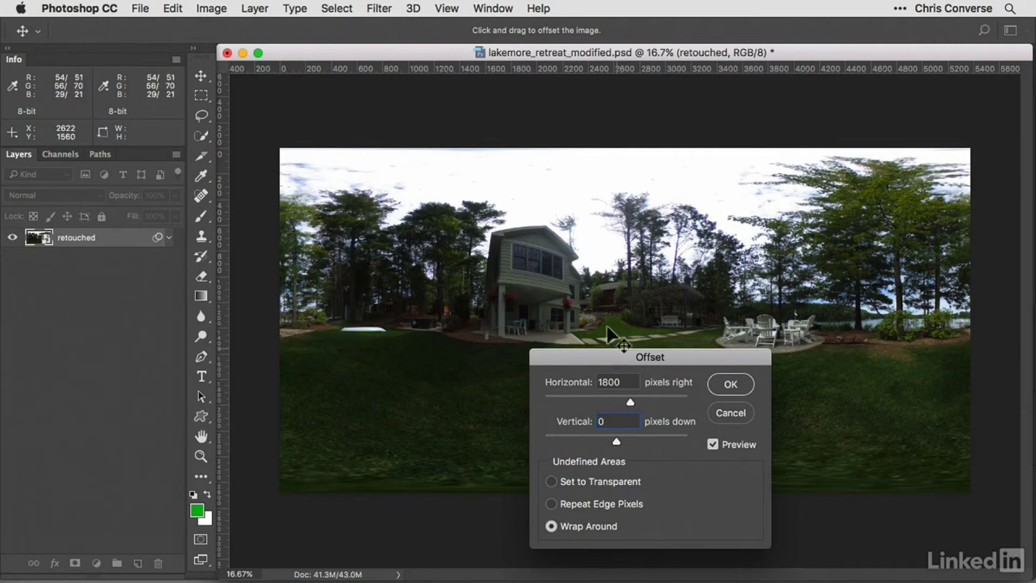
click(726, 383)
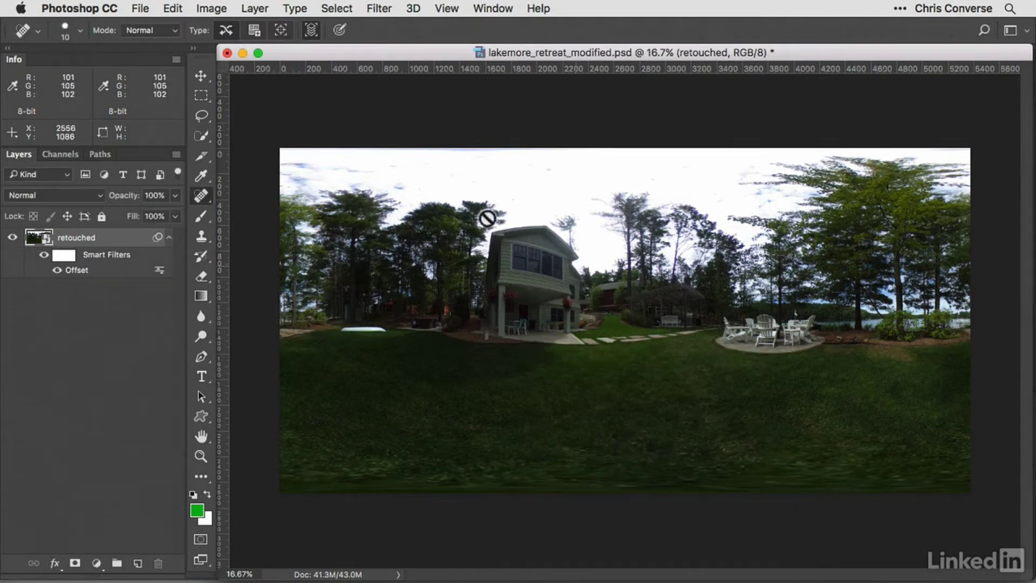
click(142, 9)
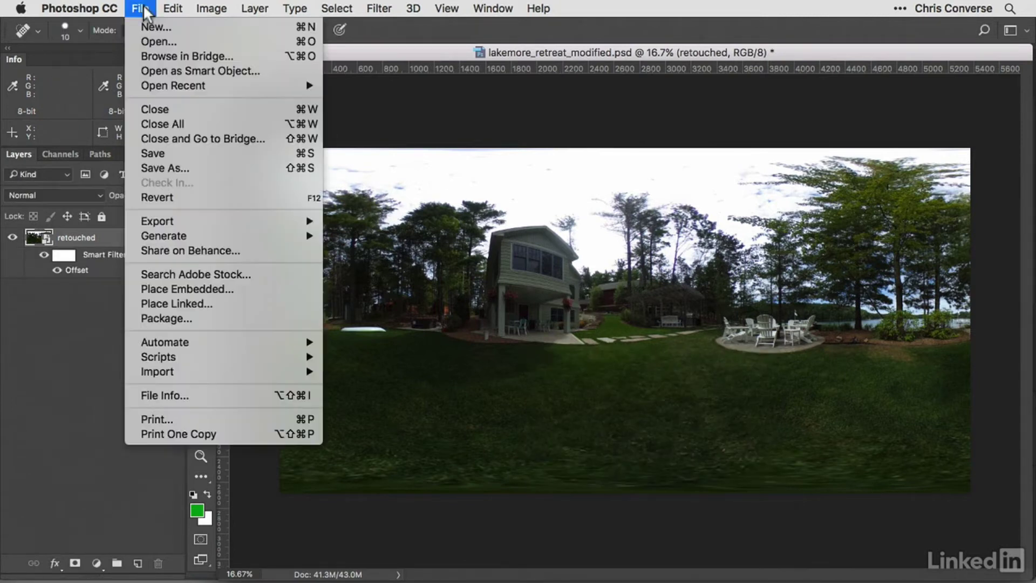
click(195, 153)
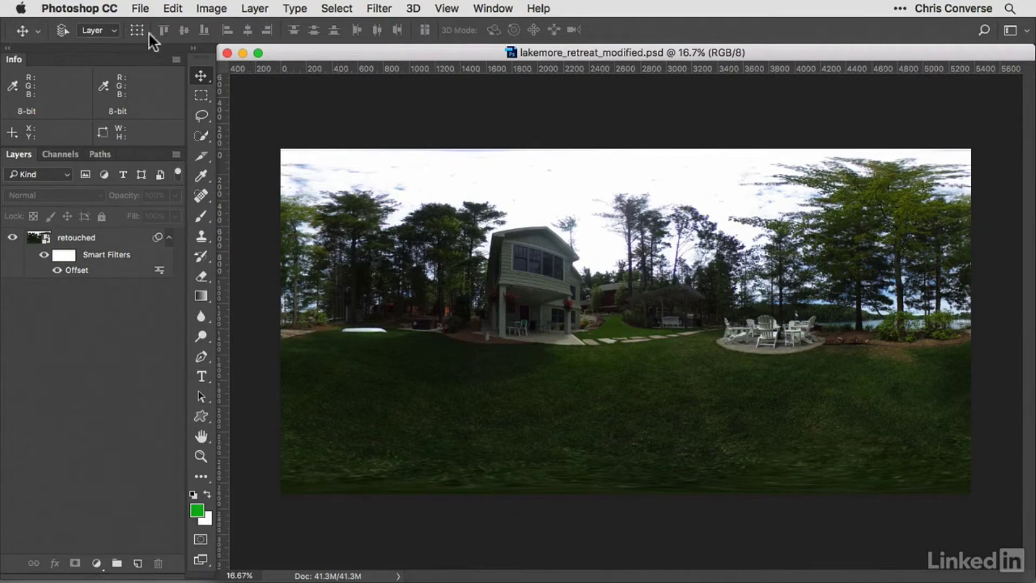
Place sky.jpg from the A - original files folder as a linked layer at its full size.
click(140, 9)
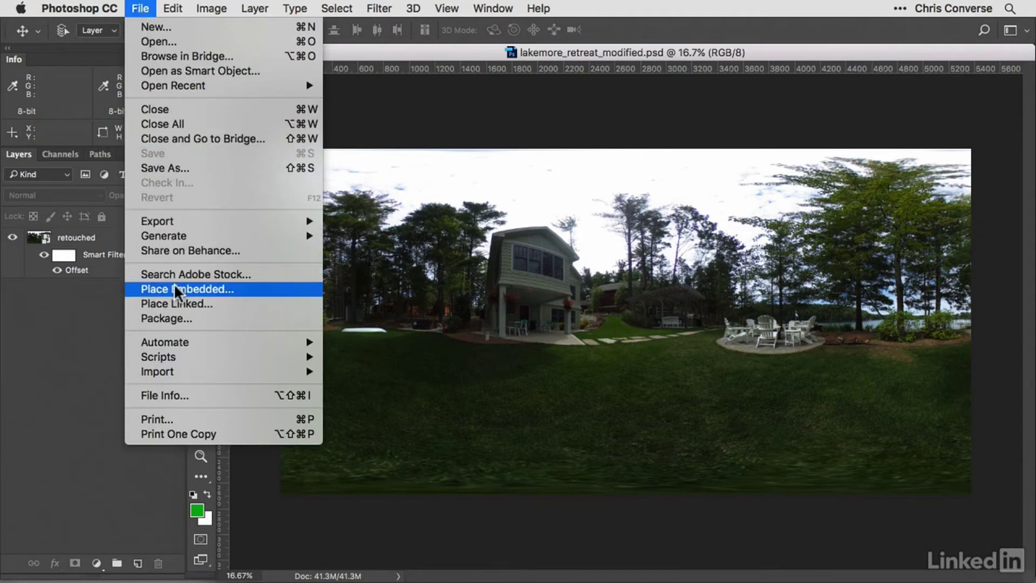
click(174, 303)
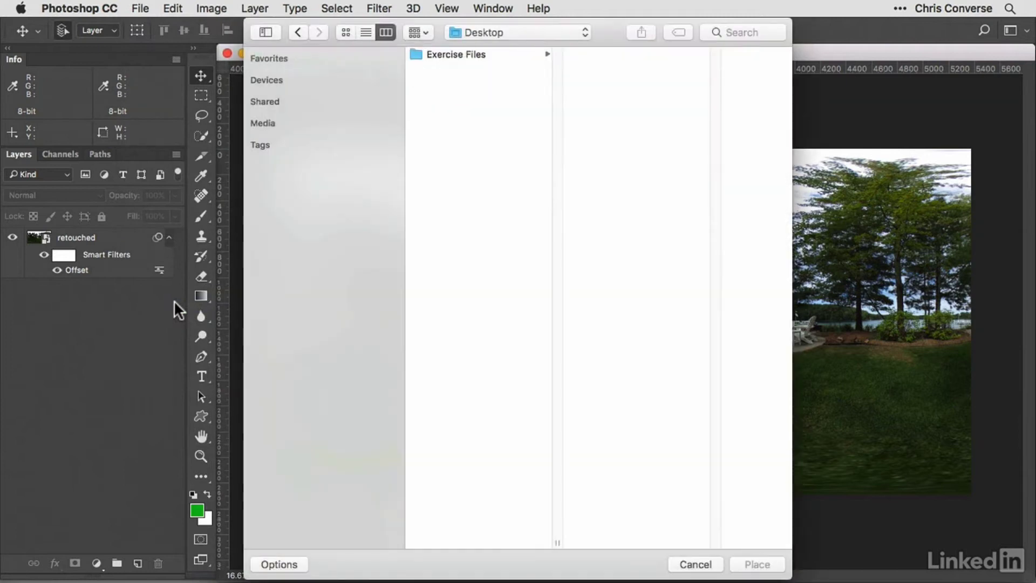
click(446, 54)
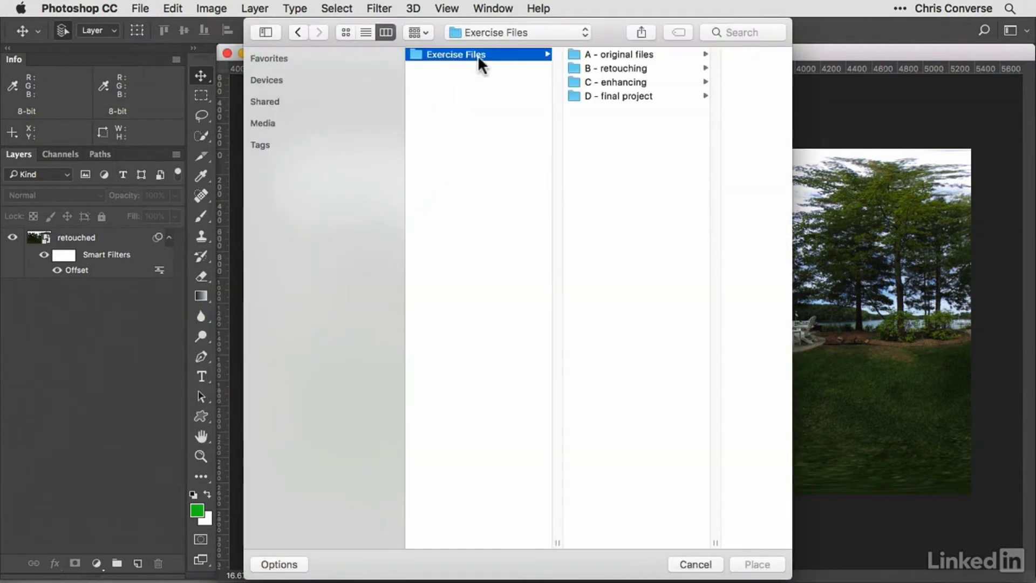
click(610, 54)
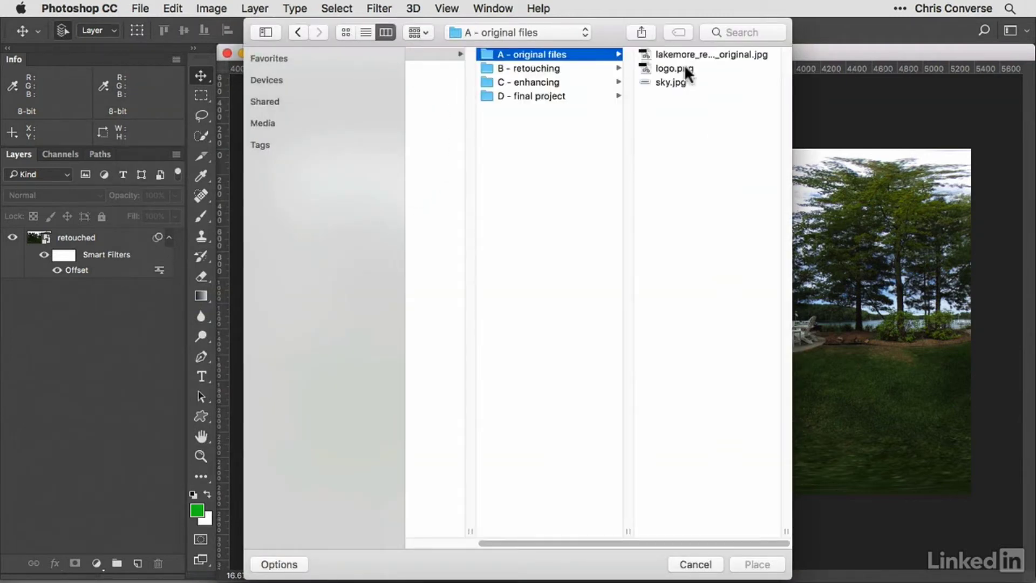
click(669, 81)
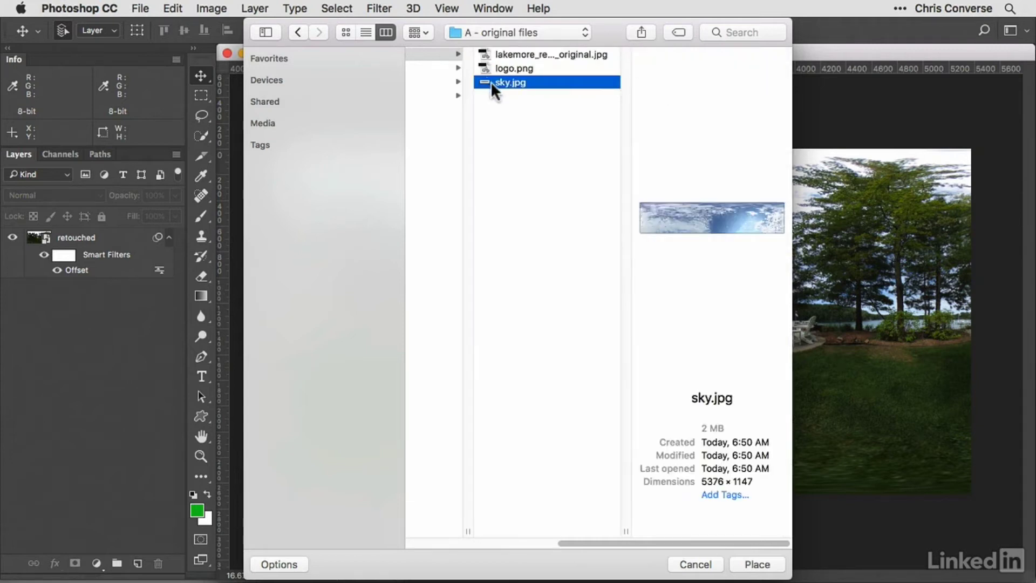
click(755, 565)
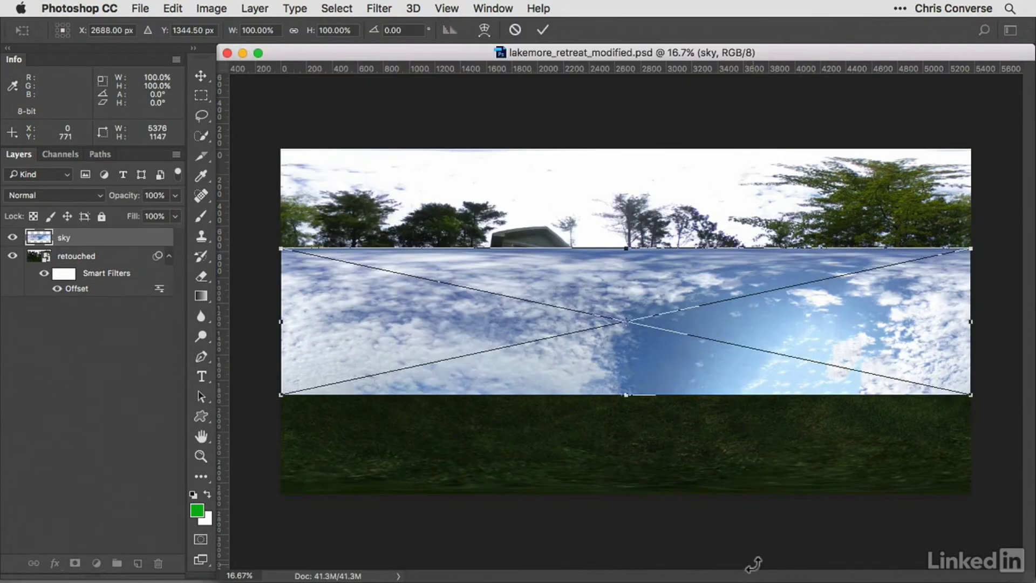
key(Return)
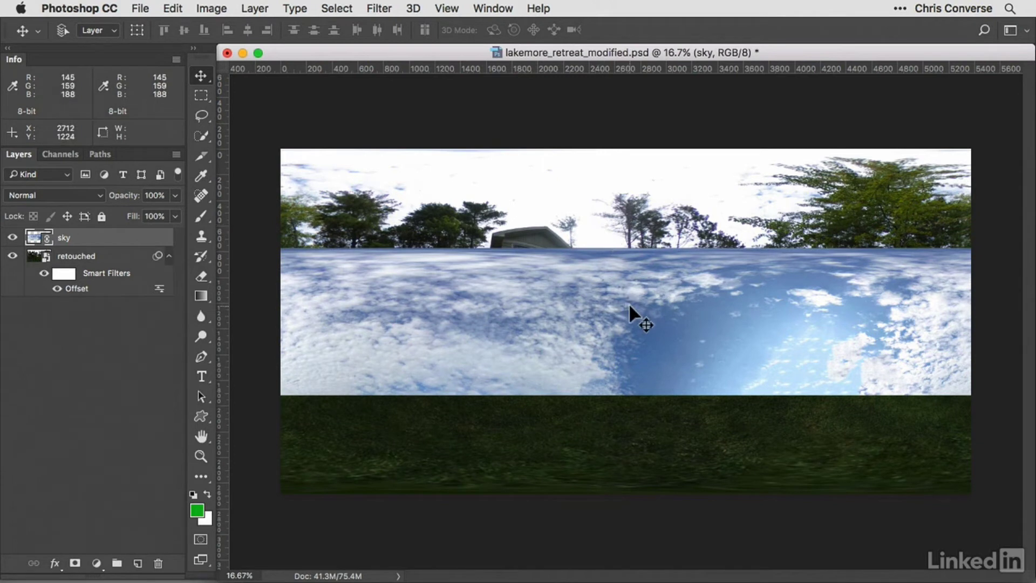
Shift the sky layer down below the treetops and apply a -1300 px horizontal, 0 vertical Offset filter with Wrap Around.
drag(629, 303, 629, 354)
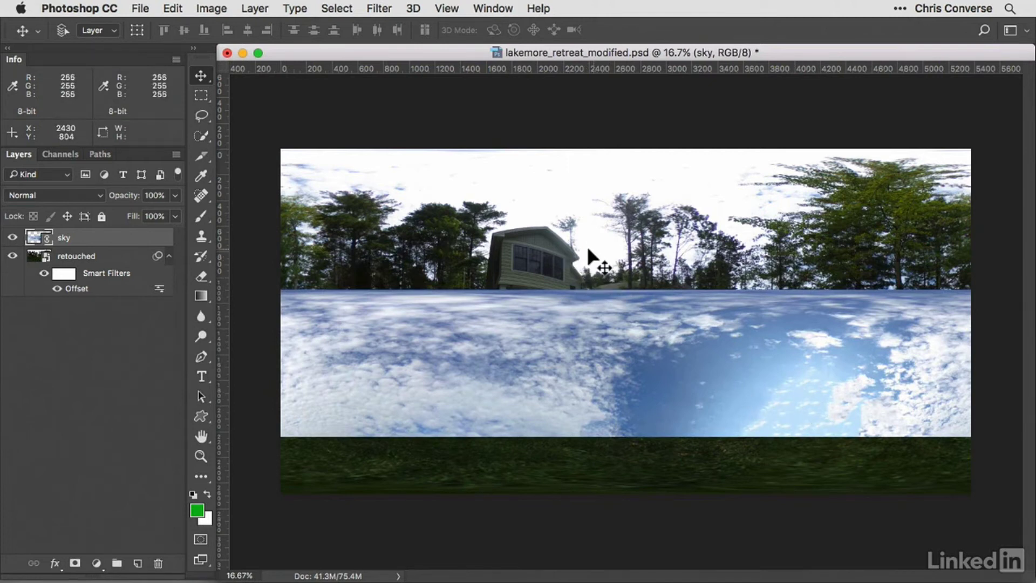
click(381, 6)
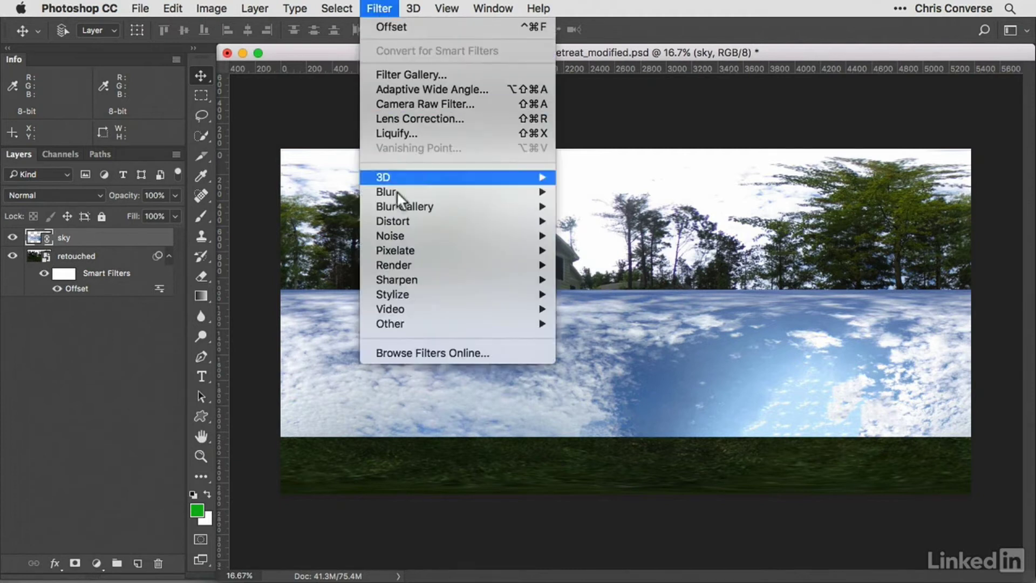
mouse_move(407, 320)
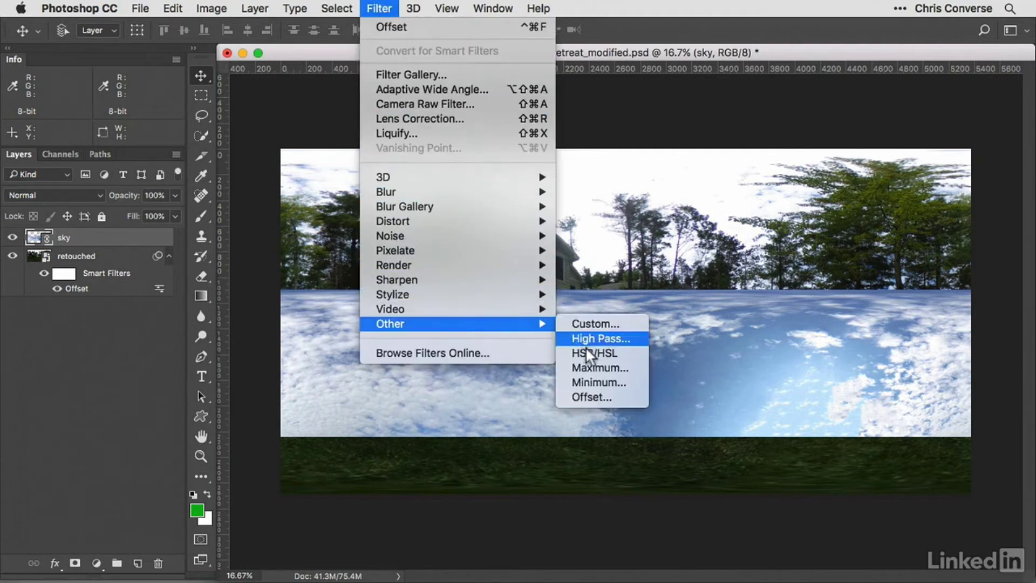
click(590, 396)
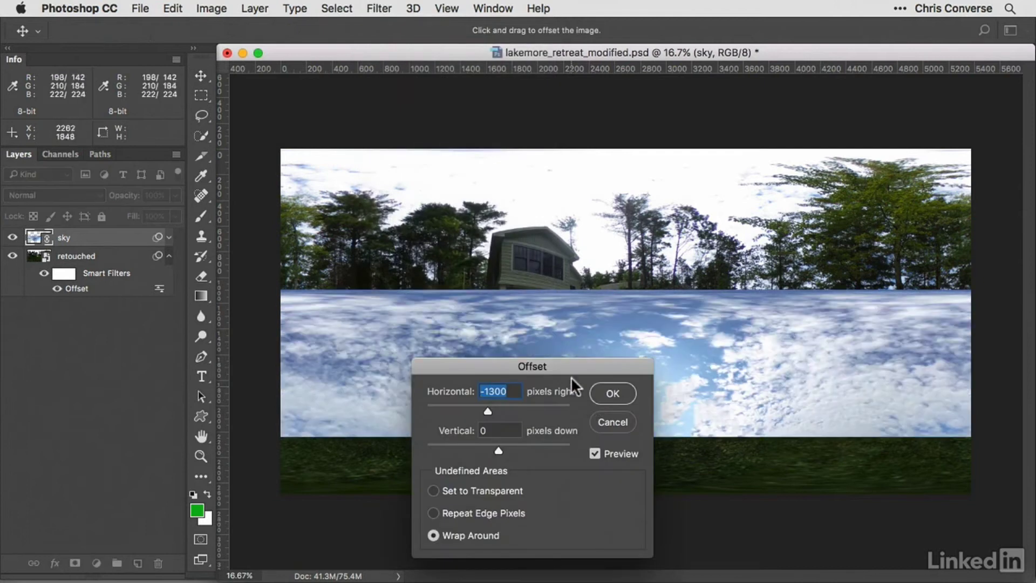
drag(574, 365, 575, 371)
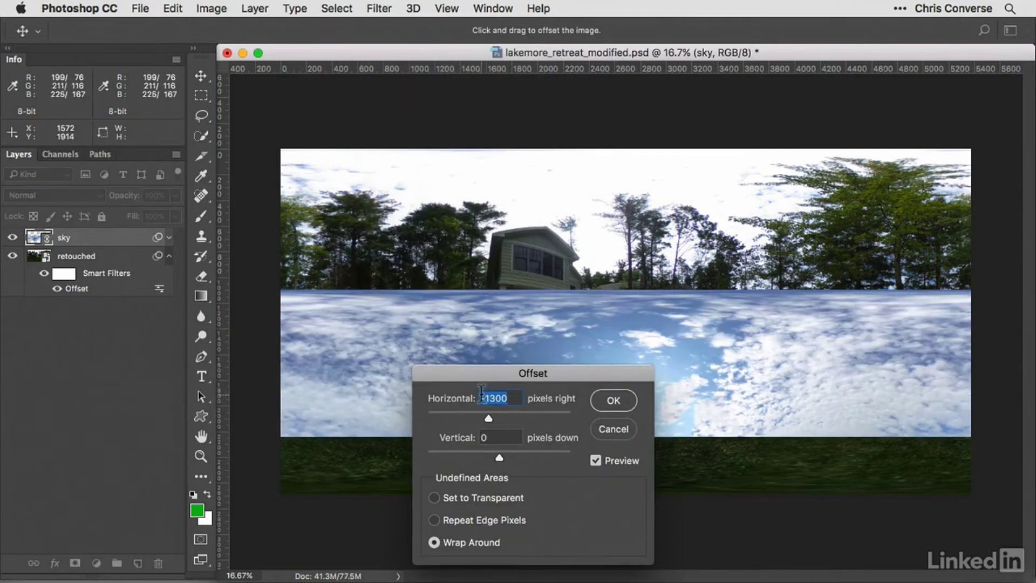
click(486, 398)
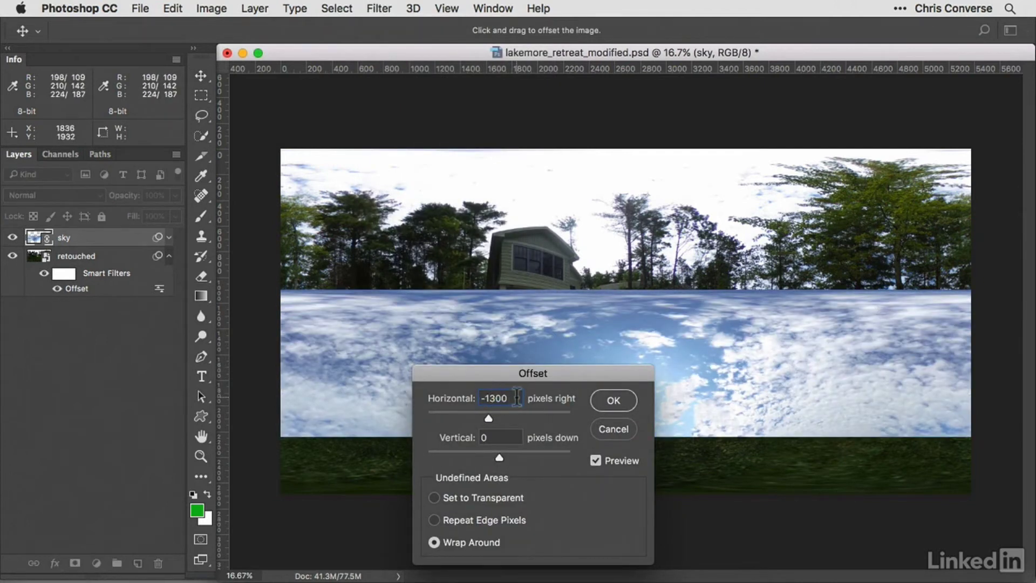
click(504, 438)
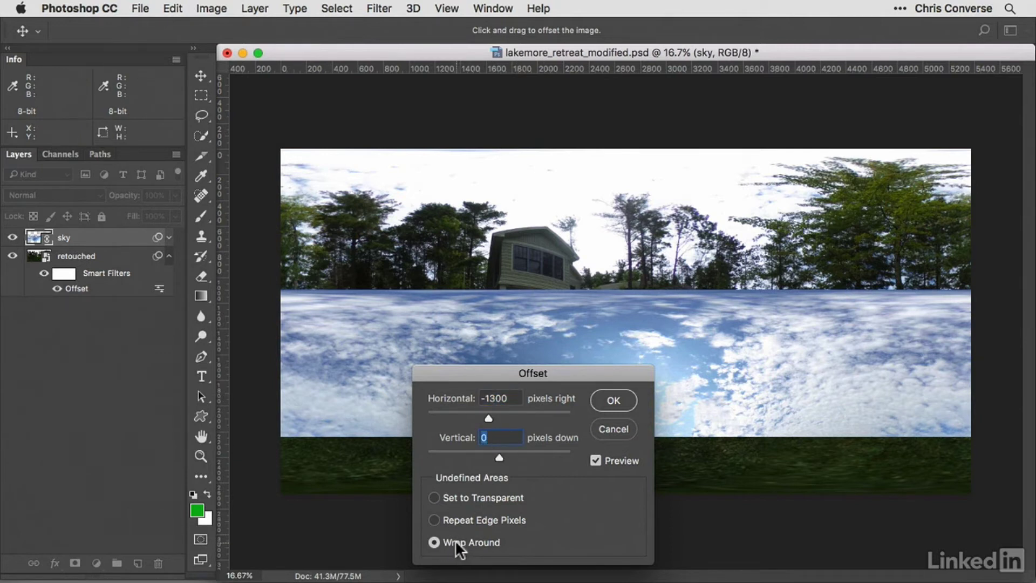
drag(601, 372, 473, 337)
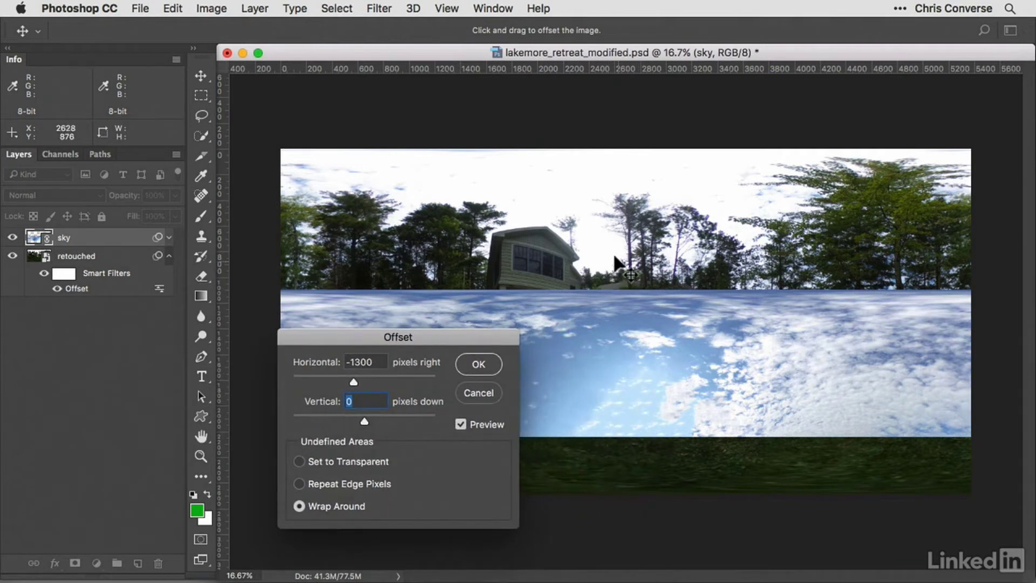
click(474, 363)
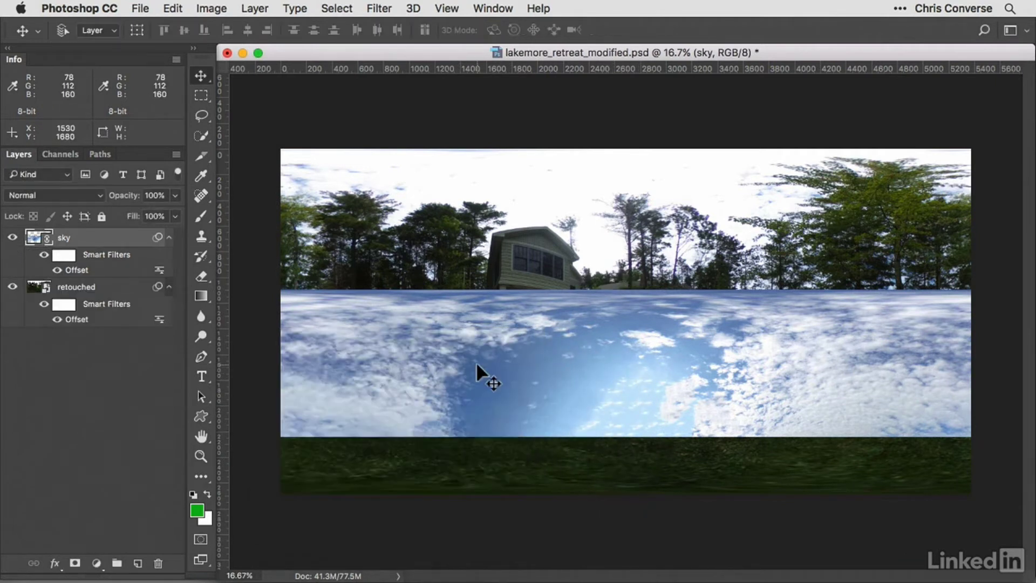
Move the sky layer up so its upper edge meets the top of the canvas.
drag(477, 361, 474, 224)
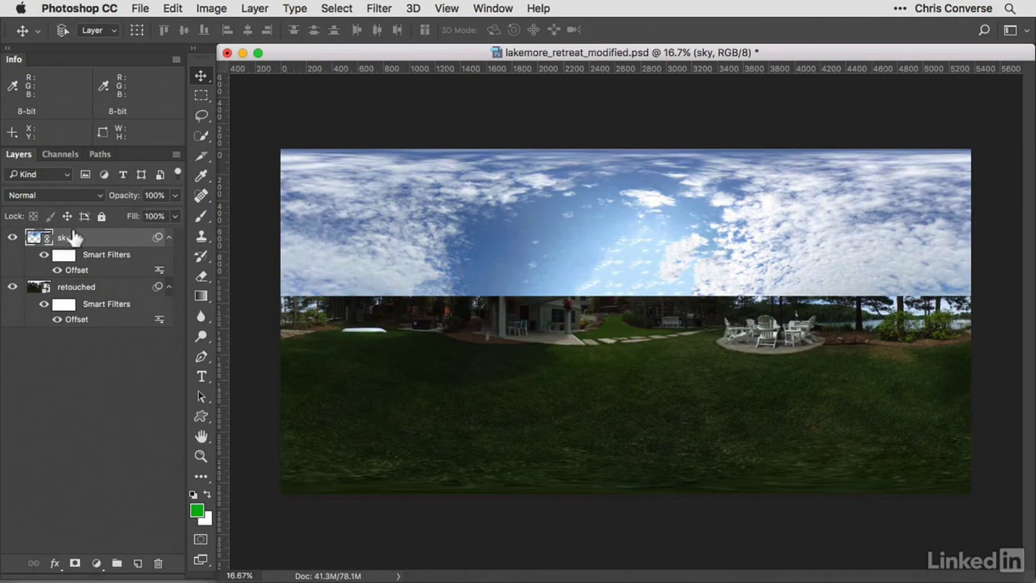
click(223, 10)
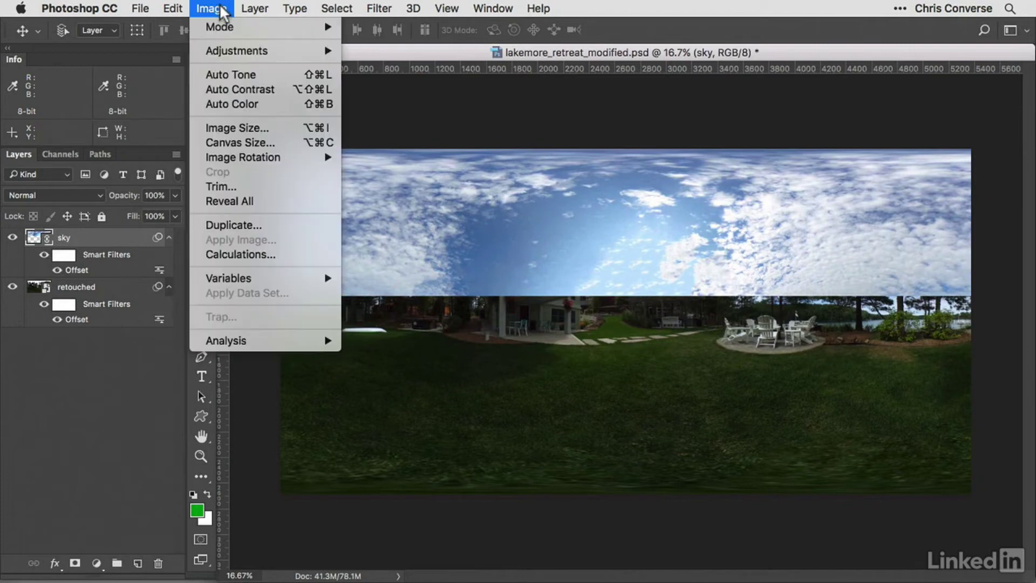
Apply a Hue/Saturation adjustment to the sky layer with Lightness set to +32.
mouse_move(244, 50)
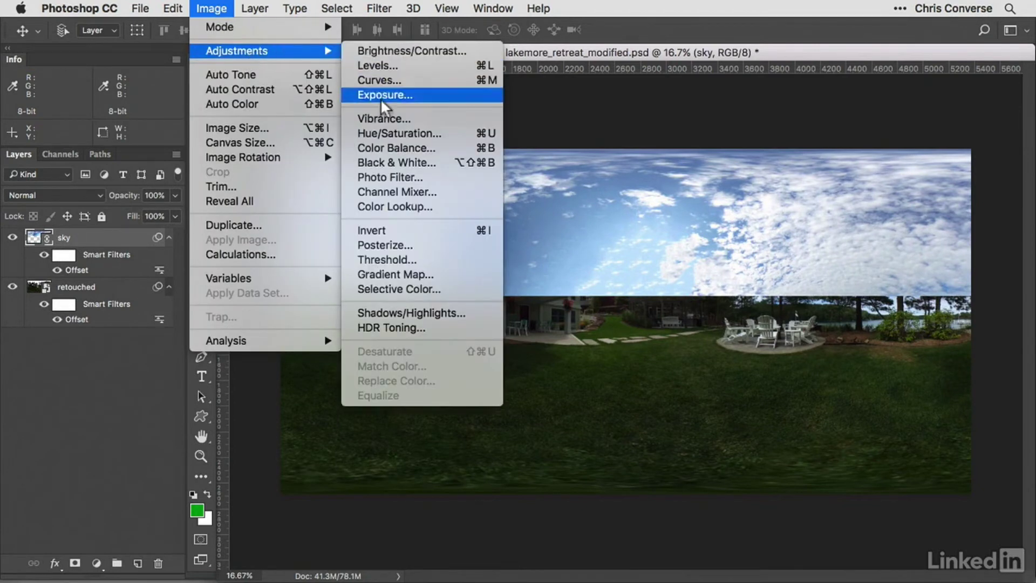
click(417, 133)
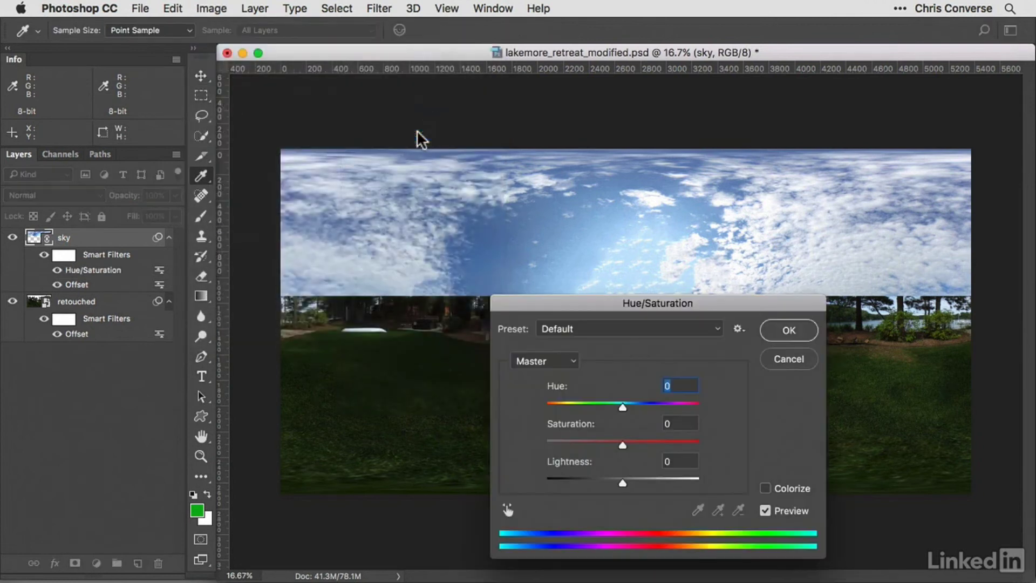
drag(566, 300, 559, 278)
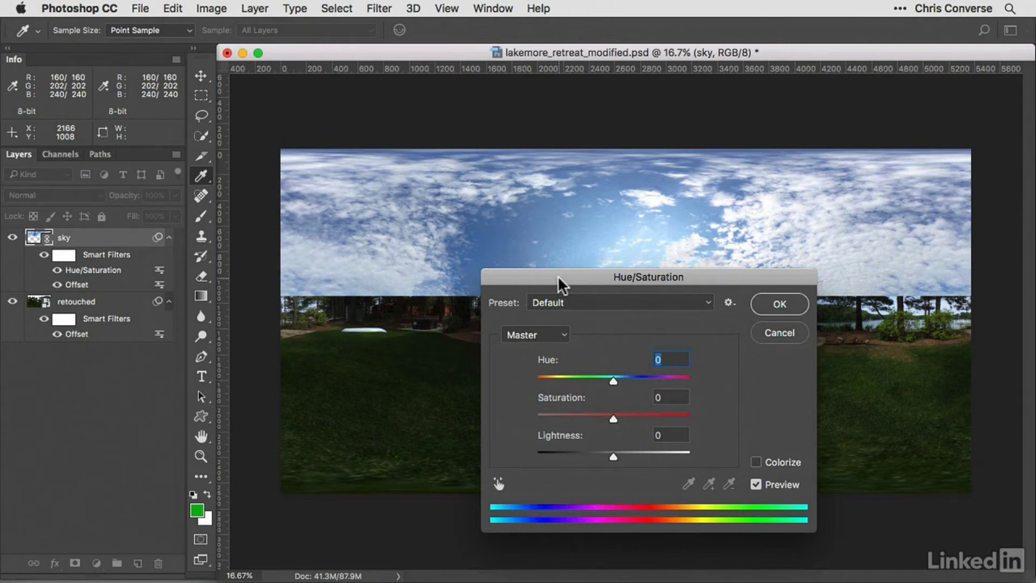
drag(526, 278, 365, 290)
drag(454, 469, 477, 469)
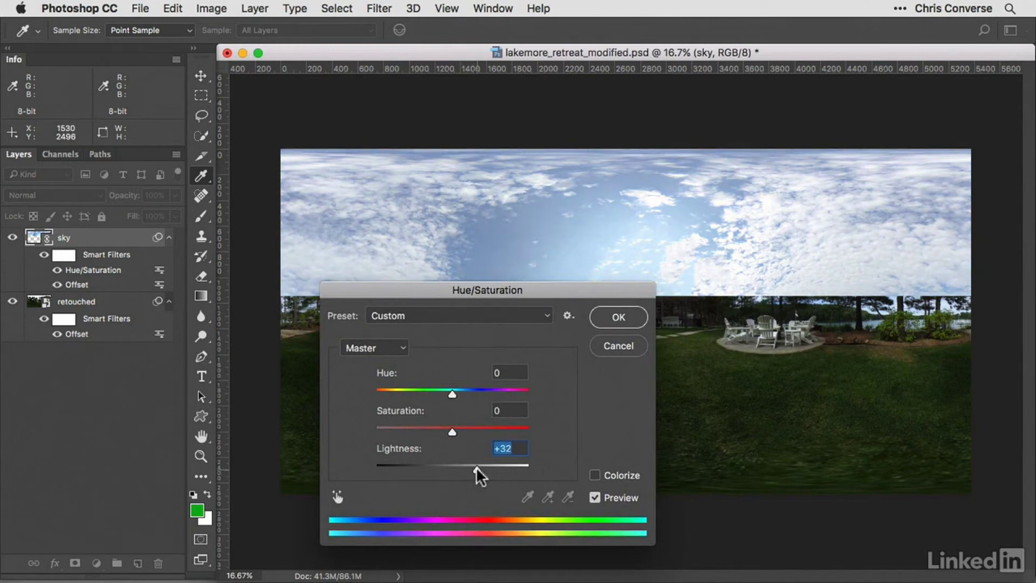
click(614, 317)
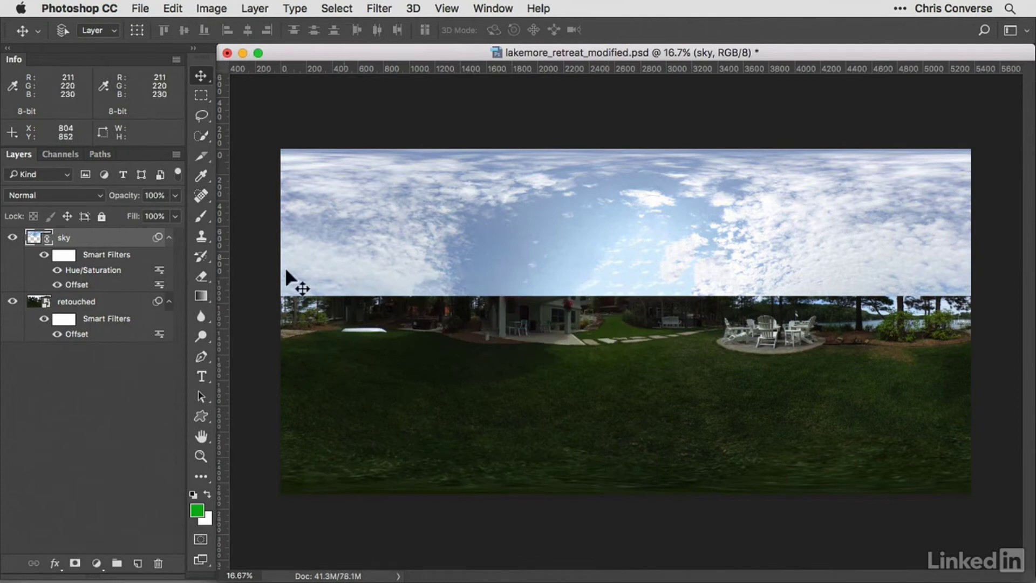
Duplicate the retouched layer and place the copy above the sky layer in the layer stack.
click(38, 308)
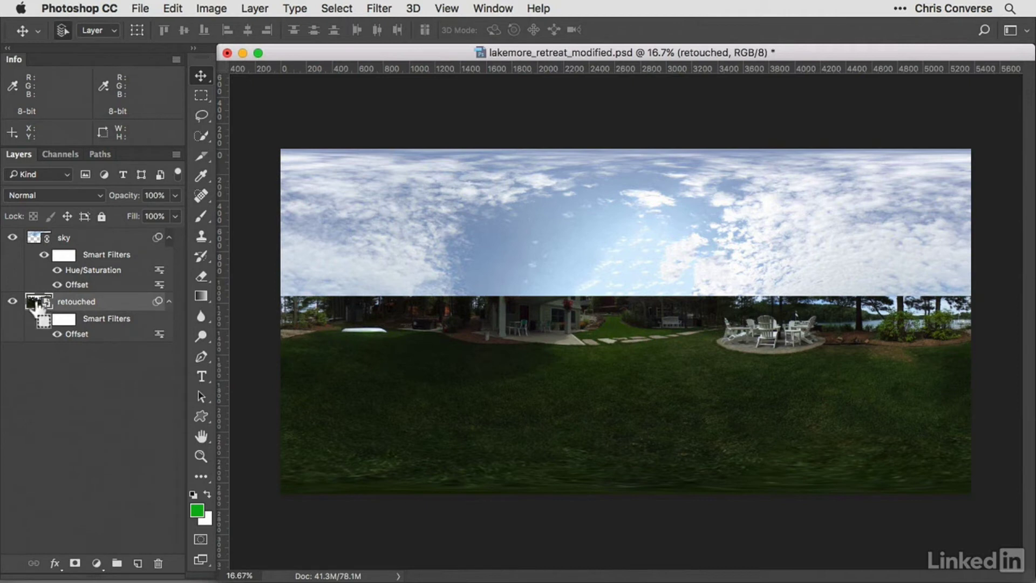
key(super+j)
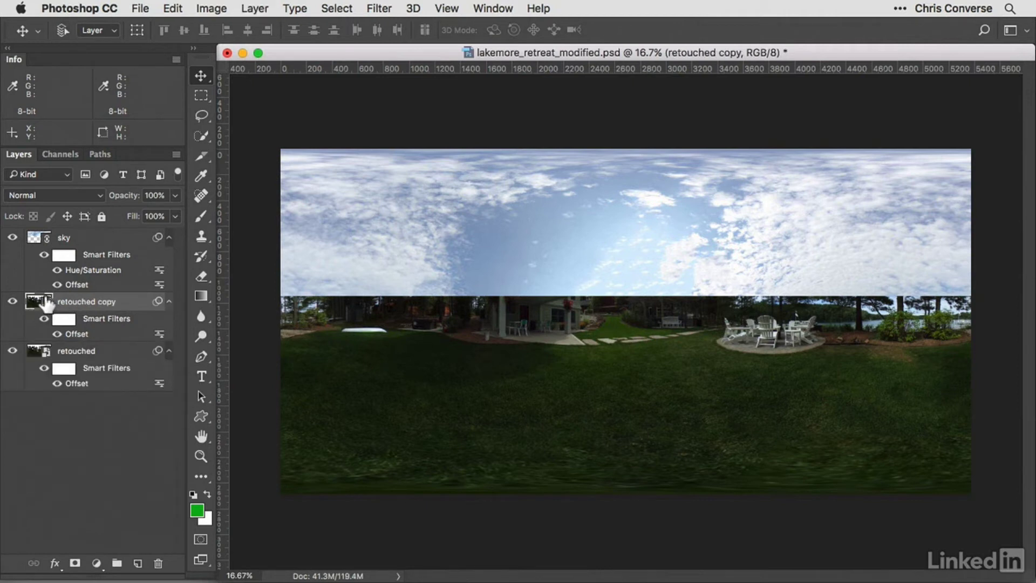
drag(39, 295, 39, 239)
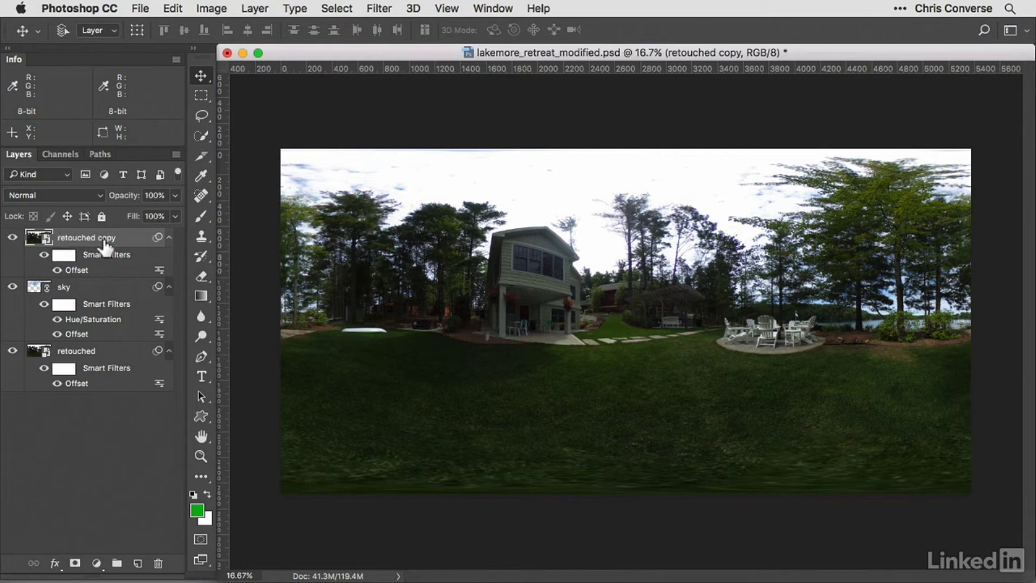
Set the retouched copy layer's blend mode to Multiply and clip it to the sky layer with a clipping mask.
click(53, 194)
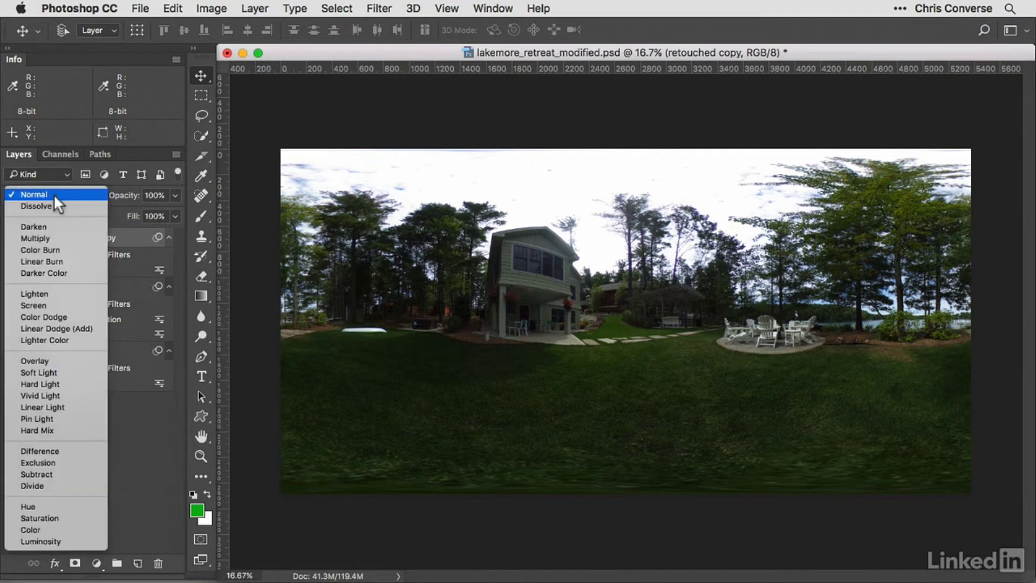
click(57, 238)
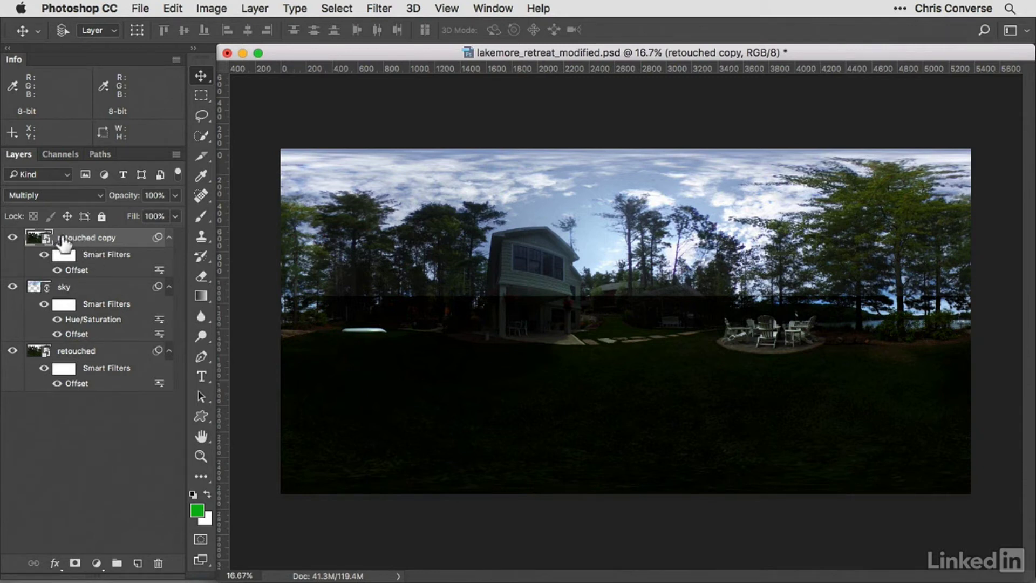
click(256, 8)
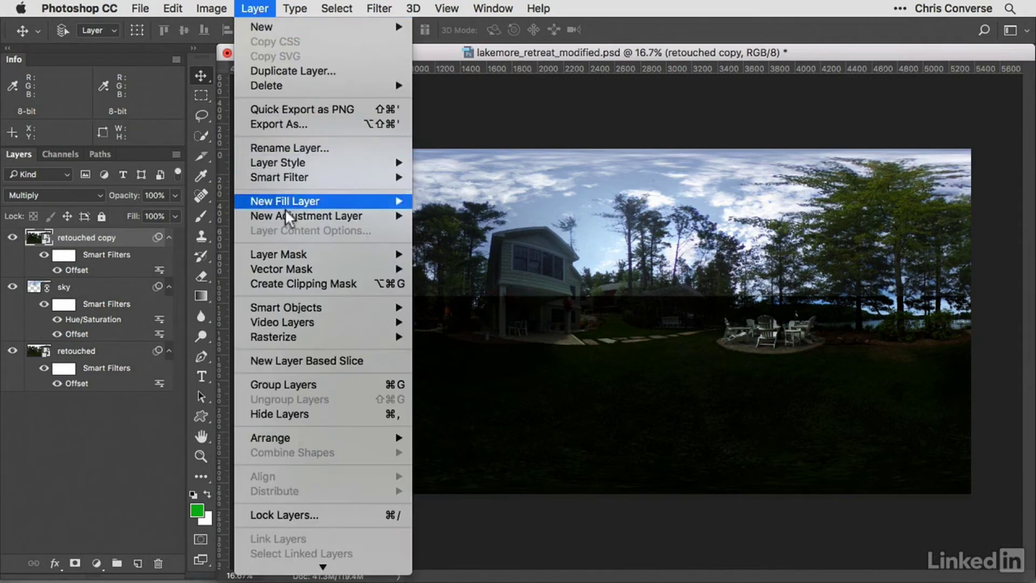
click(298, 283)
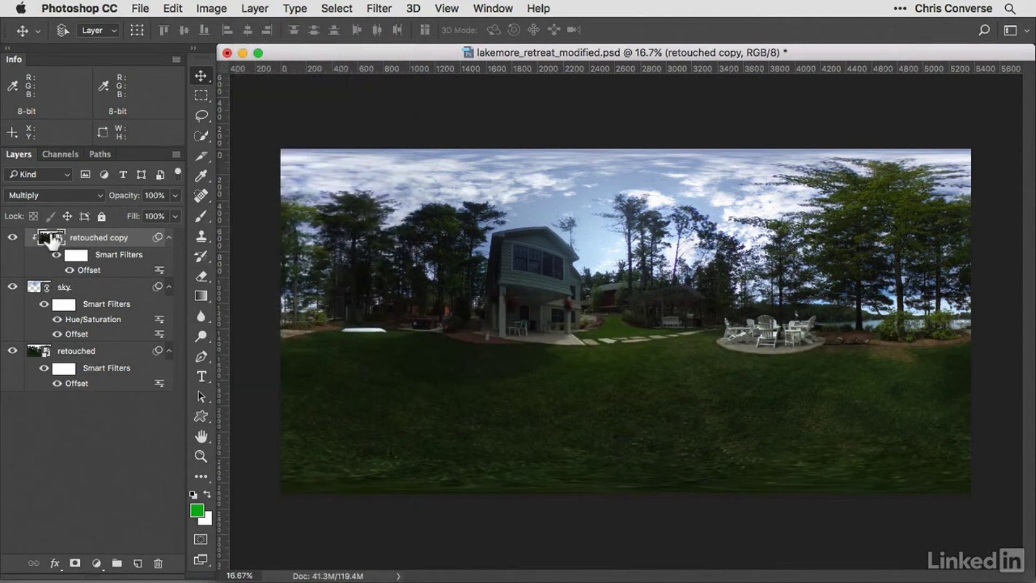
Add a layer mask to the sky layer and apply a black-to-white linear gradient from the house's upper windows up into the sky.
click(39, 289)
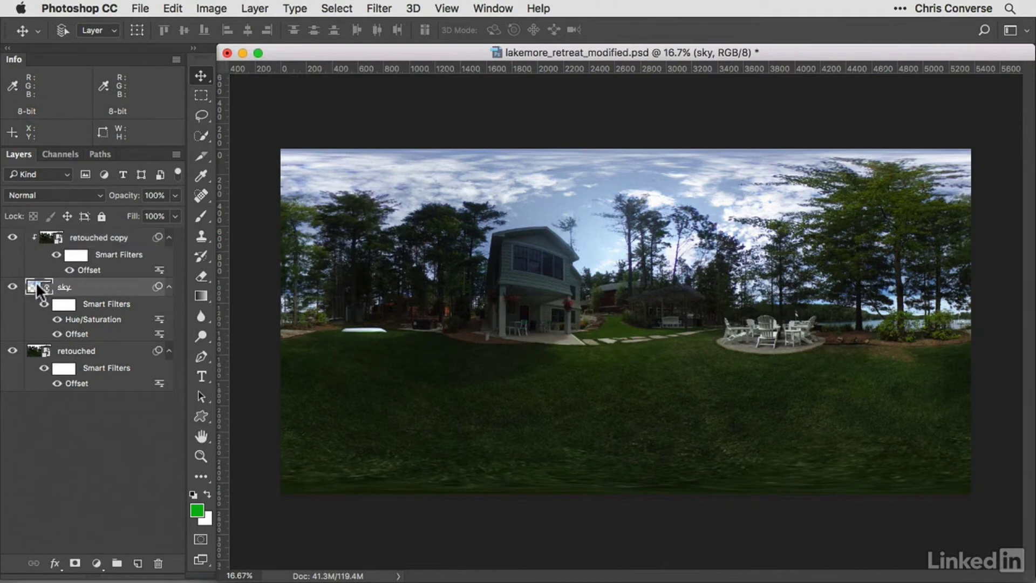
click(75, 563)
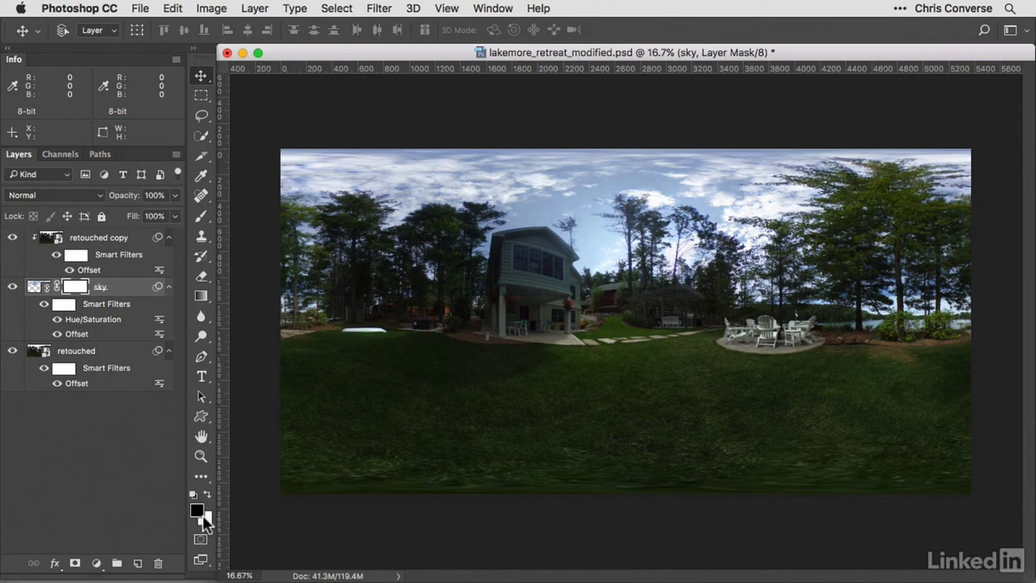
click(201, 296)
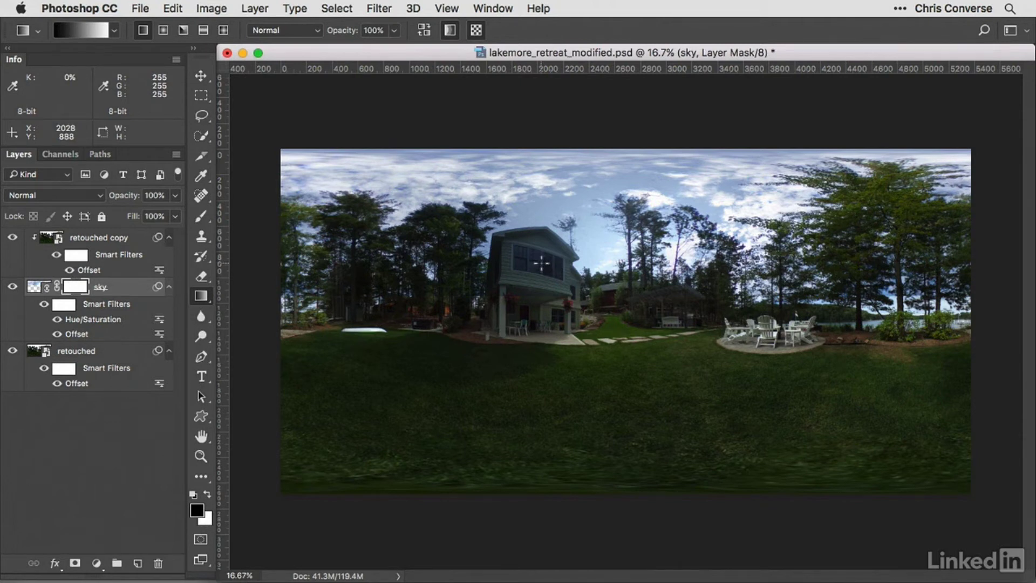
drag(541, 263, 536, 158)
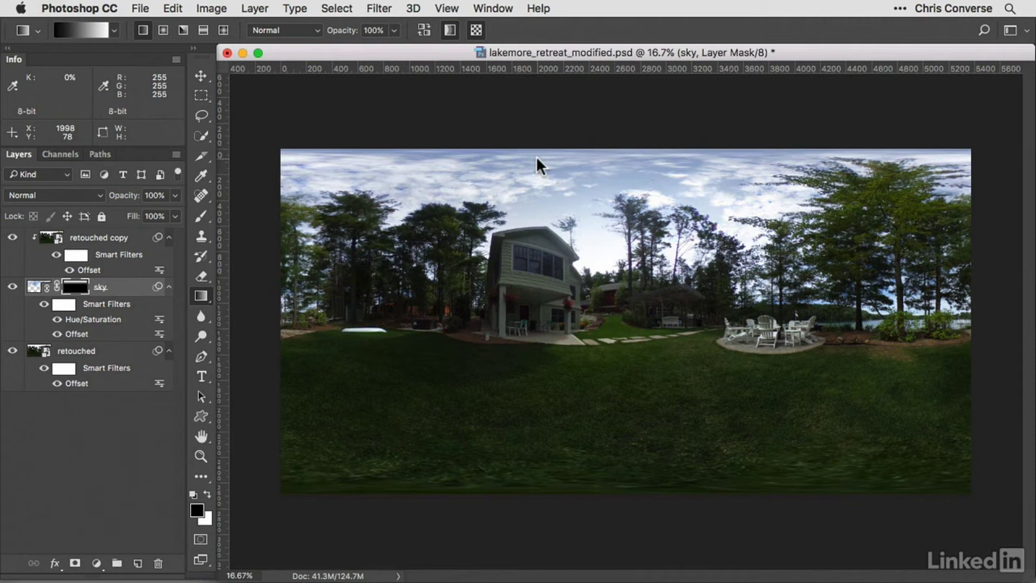
drag(542, 263, 548, 187)
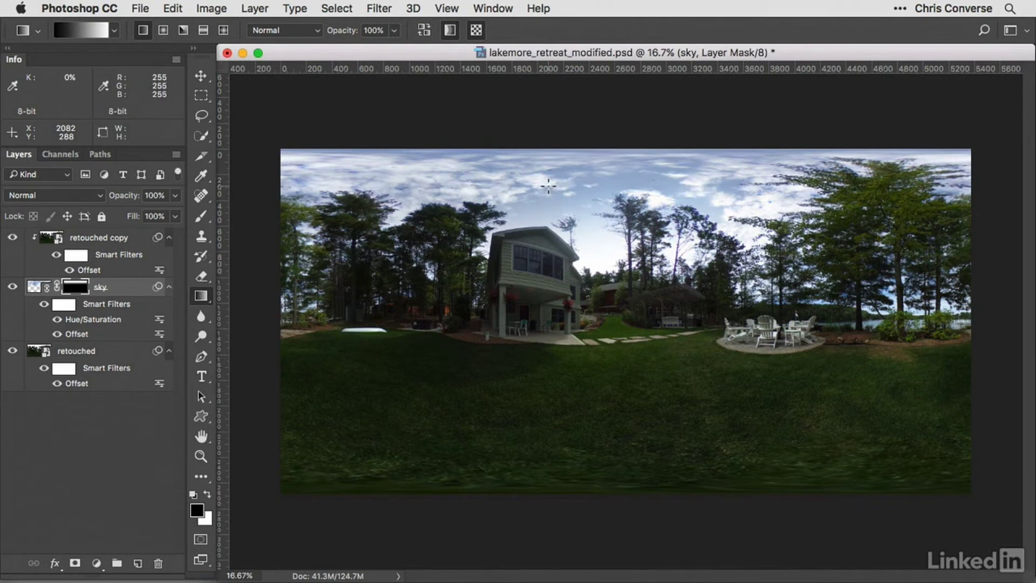
Set up a soft round brush with 0% hardness and a 250 px size for the sky mask around the house.
drag(460, 202, 608, 362)
drag(637, 298, 592, 333)
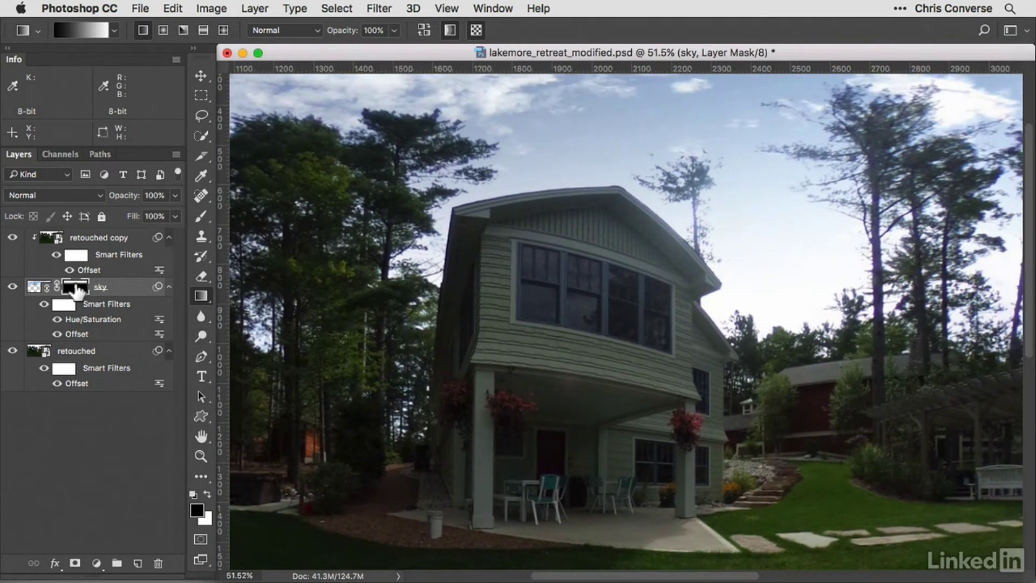
click(201, 217)
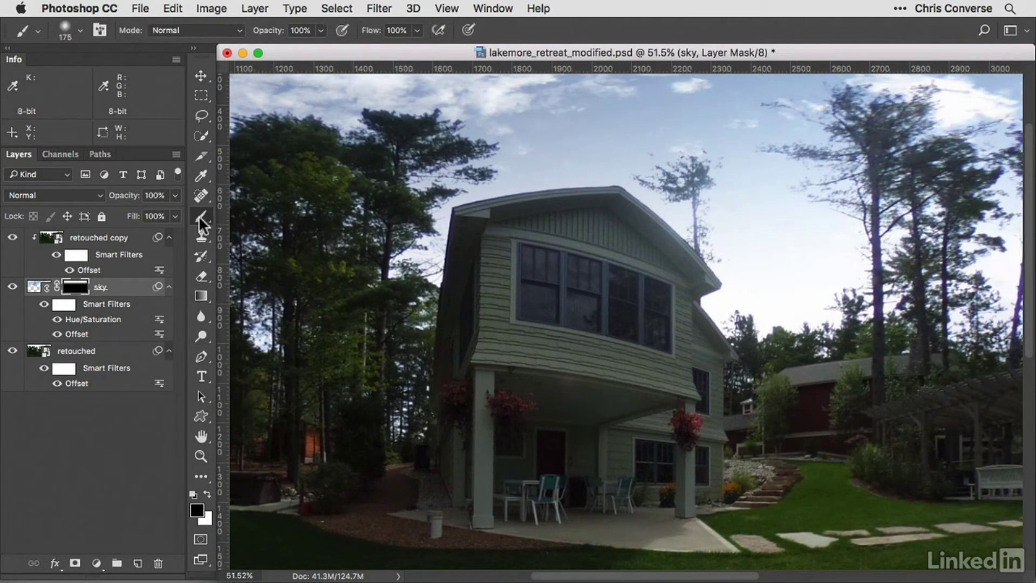
click(80, 31)
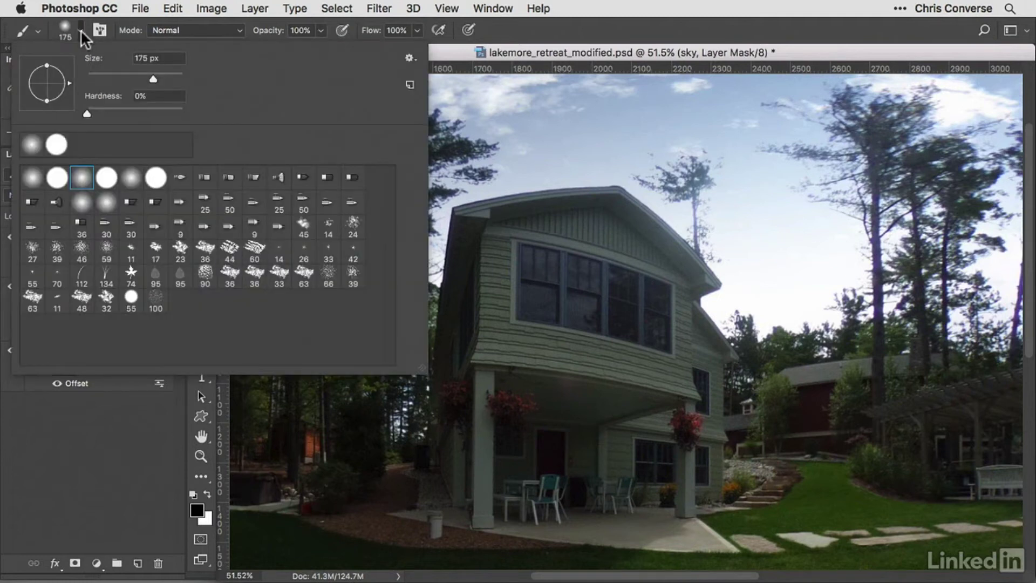
double_click(81, 173)
key(bracketright)
key(bracketright)
key(bracketright)
key(bracketleft)
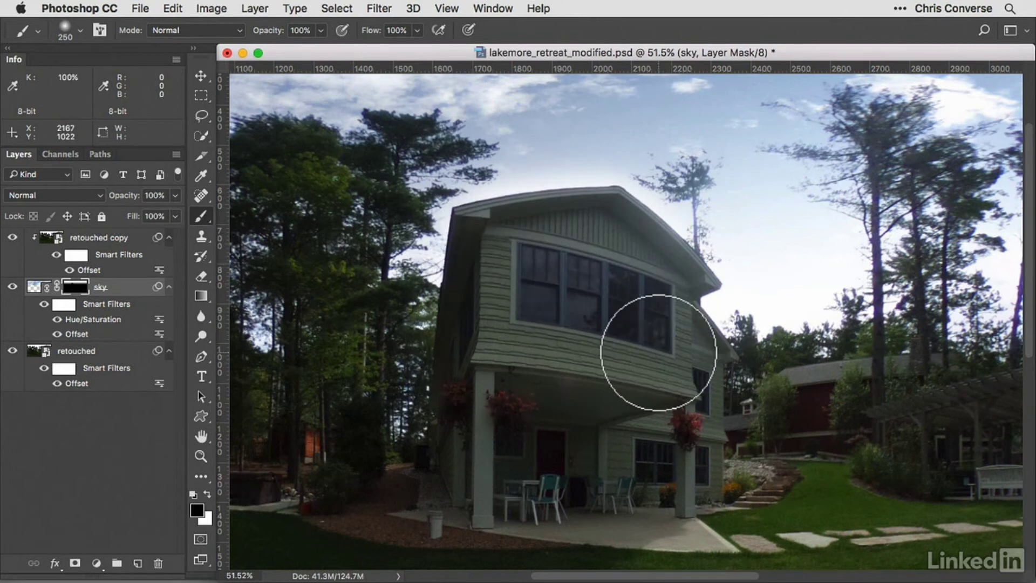
Save lakemore_retreat_modified.psd and close the document.
alt+click(613, 327)
alt+click(612, 327)
alt+click(613, 327)
alt+click(613, 327)
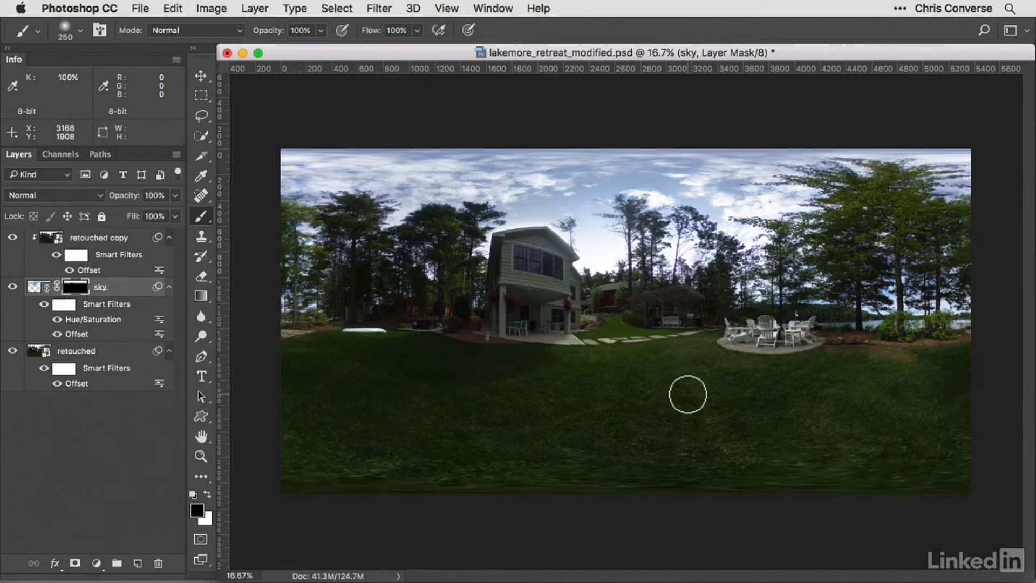
click(135, 9)
click(166, 154)
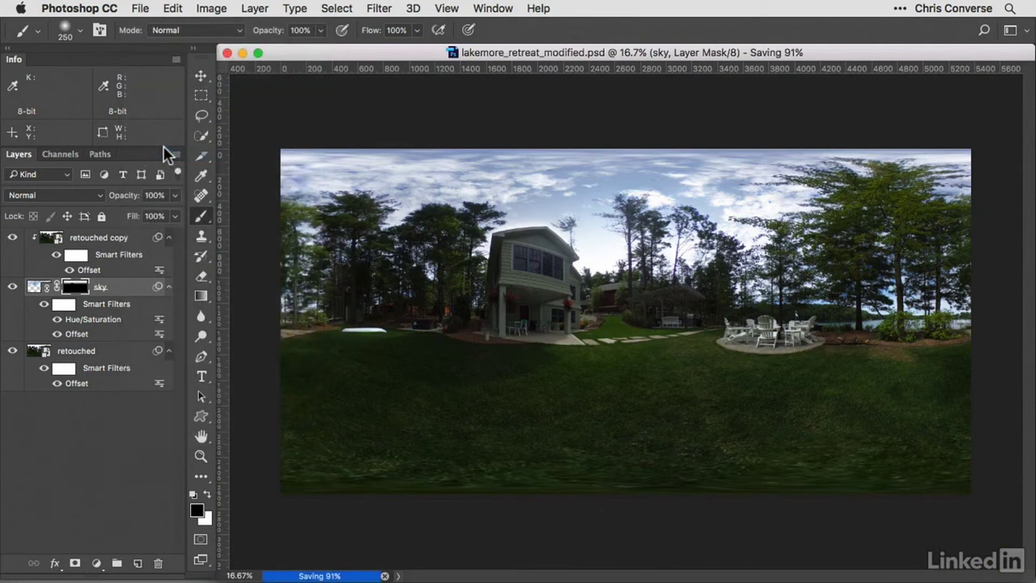
click(227, 53)
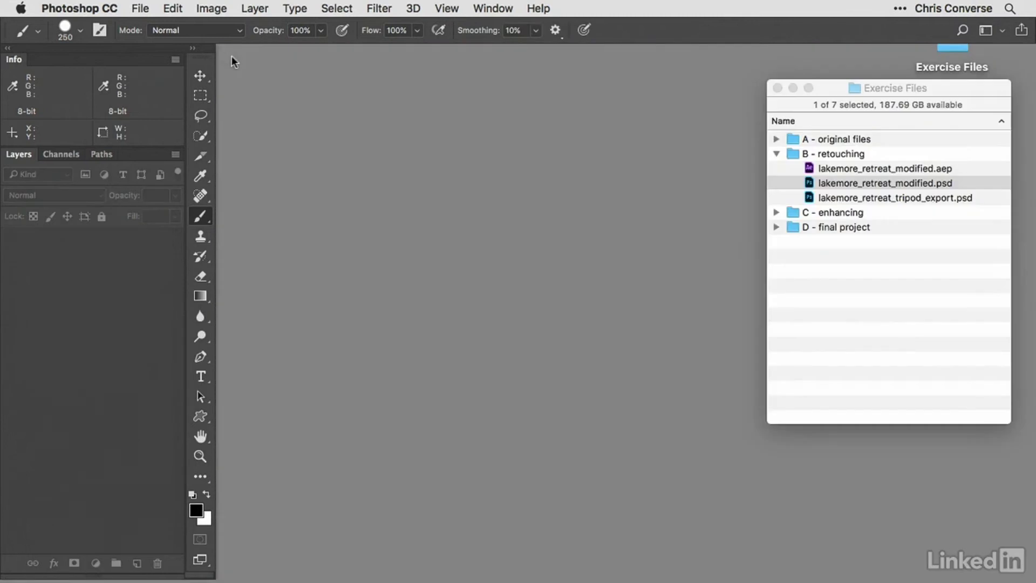
Switch to After Effects and close the lakemore_retreat_modified.aep project, saving its changes.
click(817, 307)
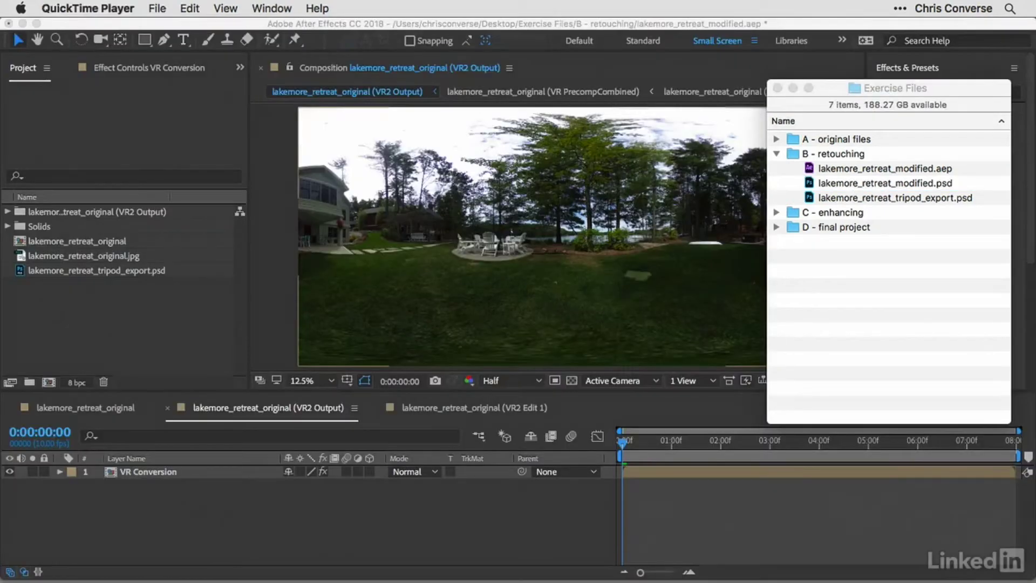
click(920, 293)
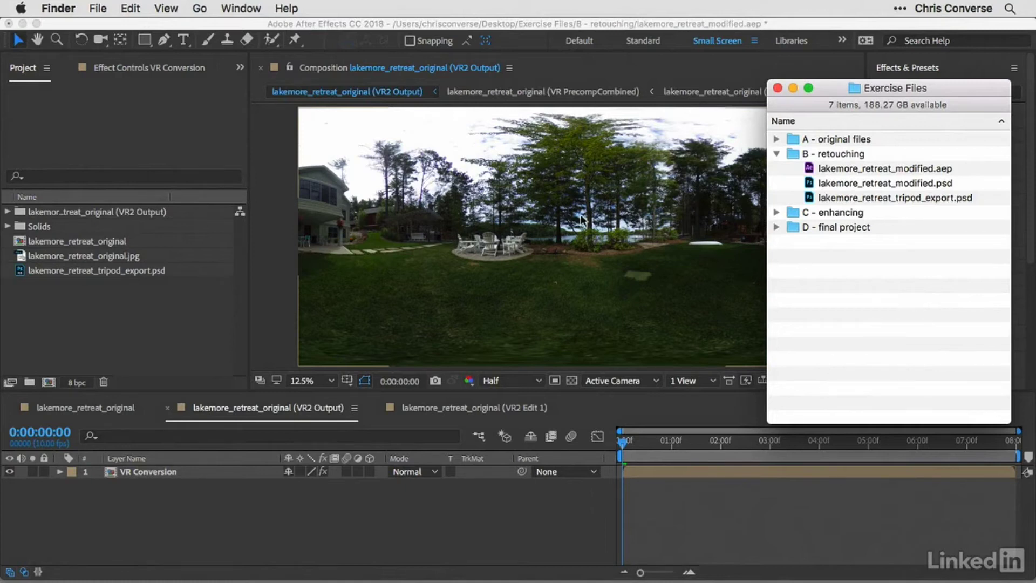
click(267, 234)
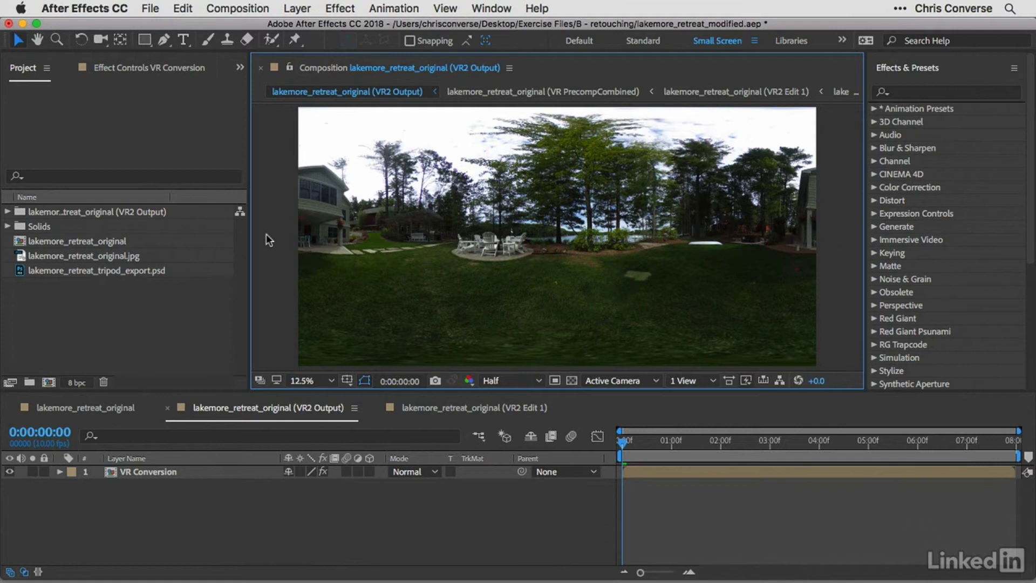
click(151, 8)
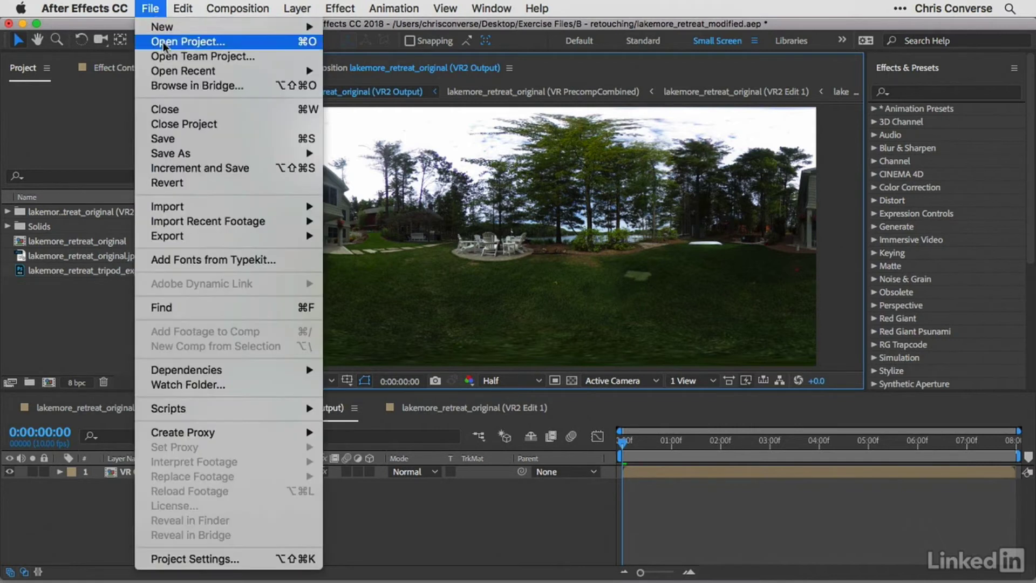
click(173, 123)
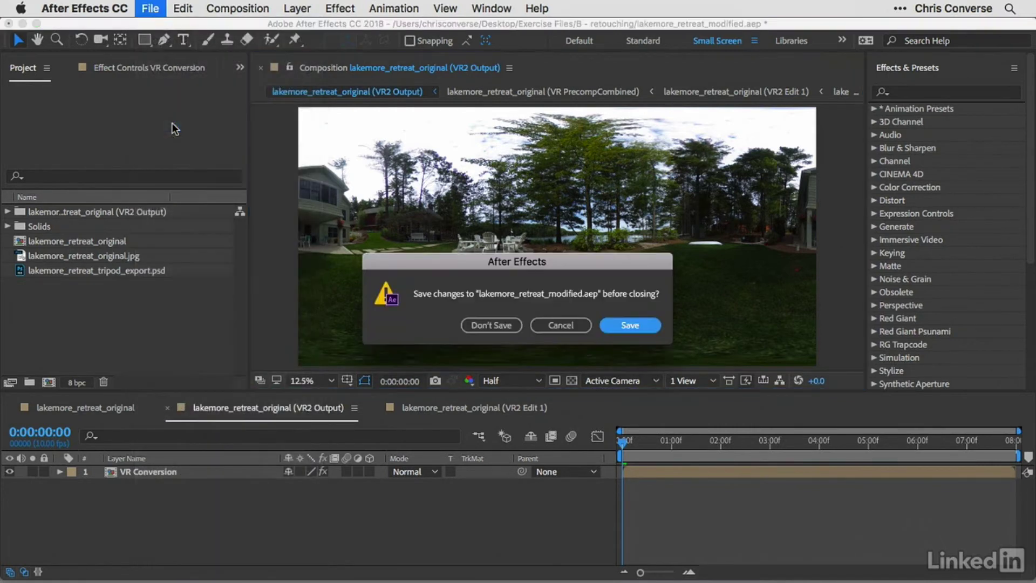
click(637, 326)
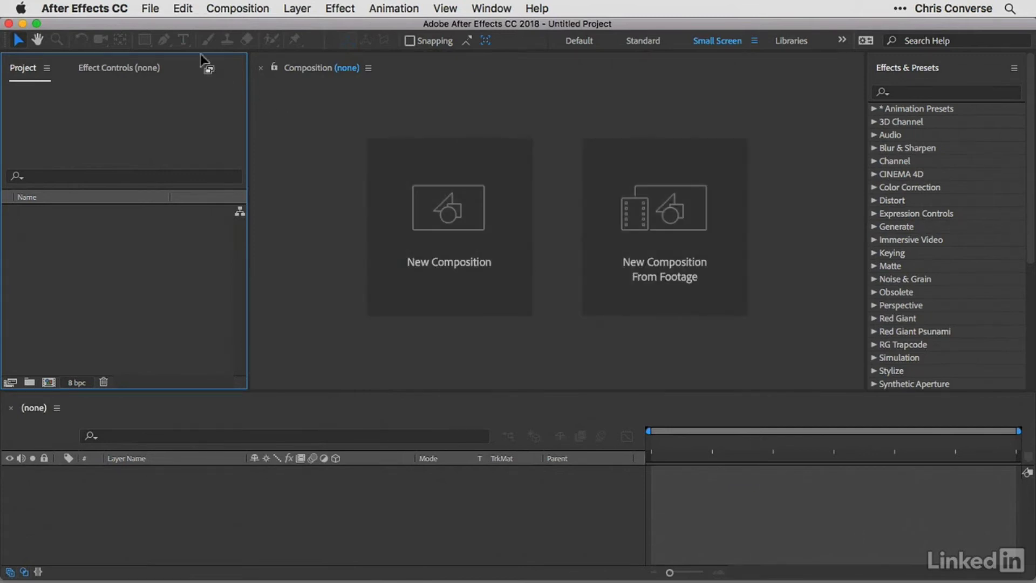
Import lakemore_retreat_modified.psd from the B - retouching folder as footage with merged layers and create a composition from it.
click(153, 9)
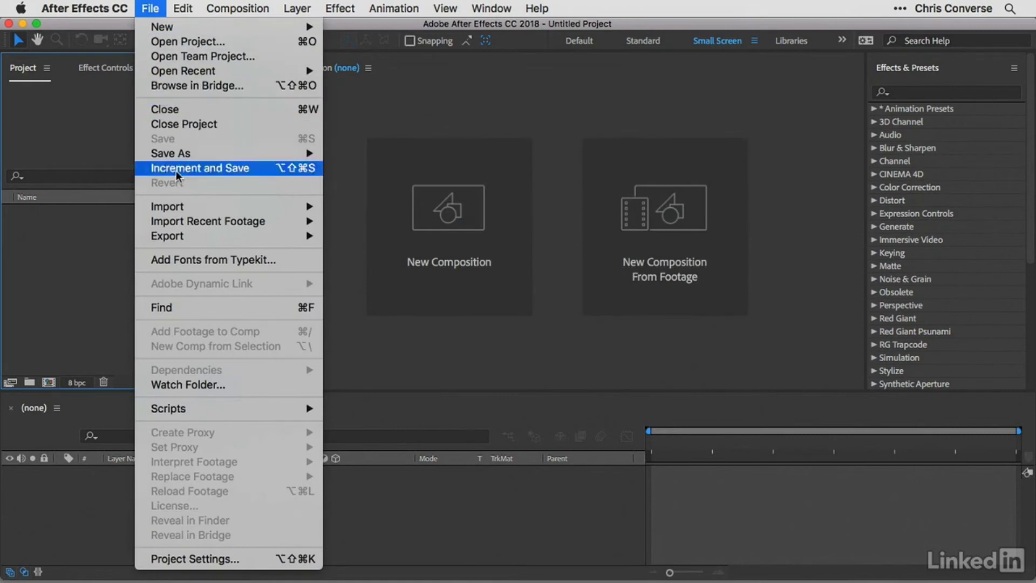
mouse_move(318, 209)
click(354, 206)
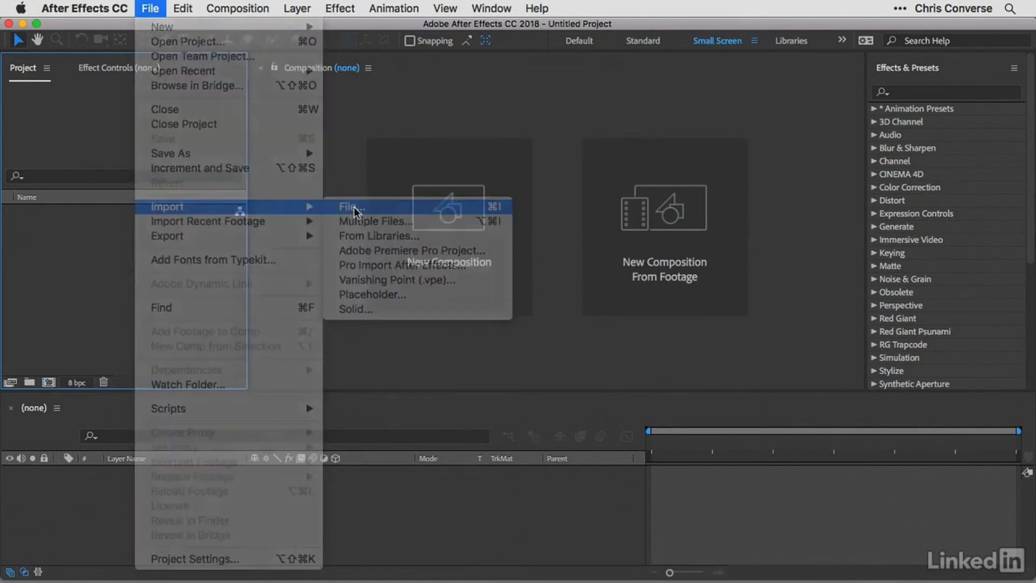
click(451, 96)
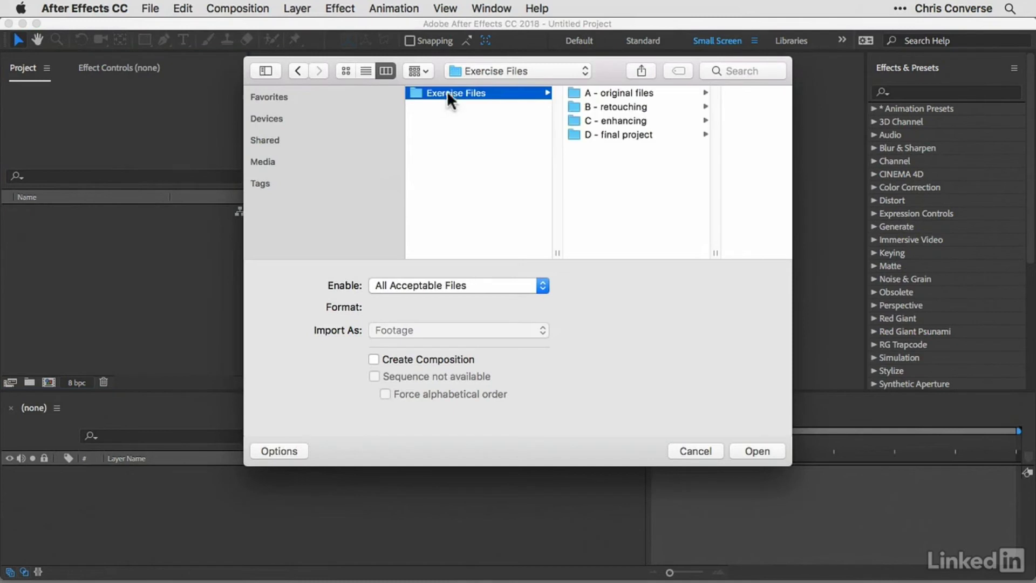
click(608, 104)
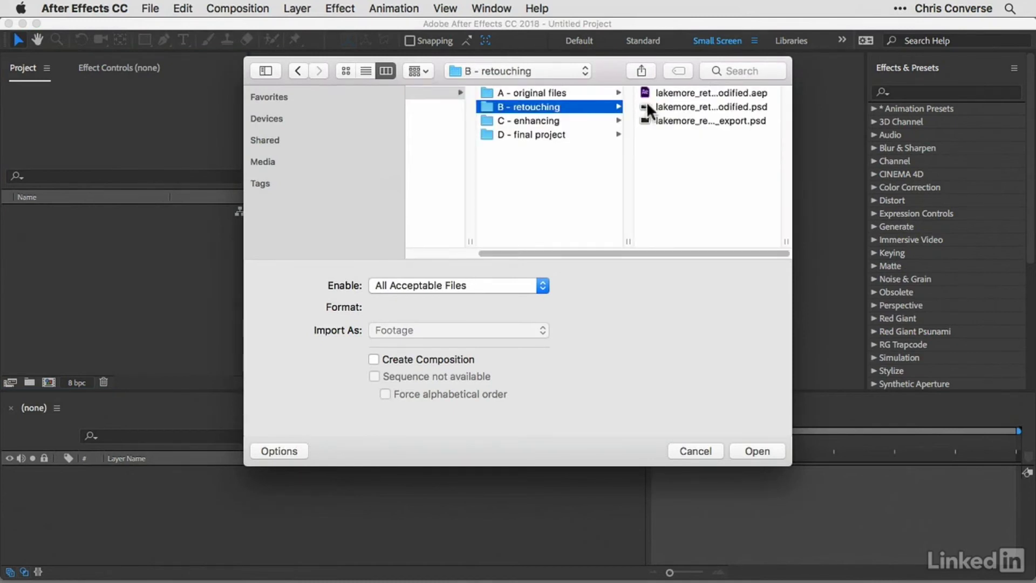
click(693, 107)
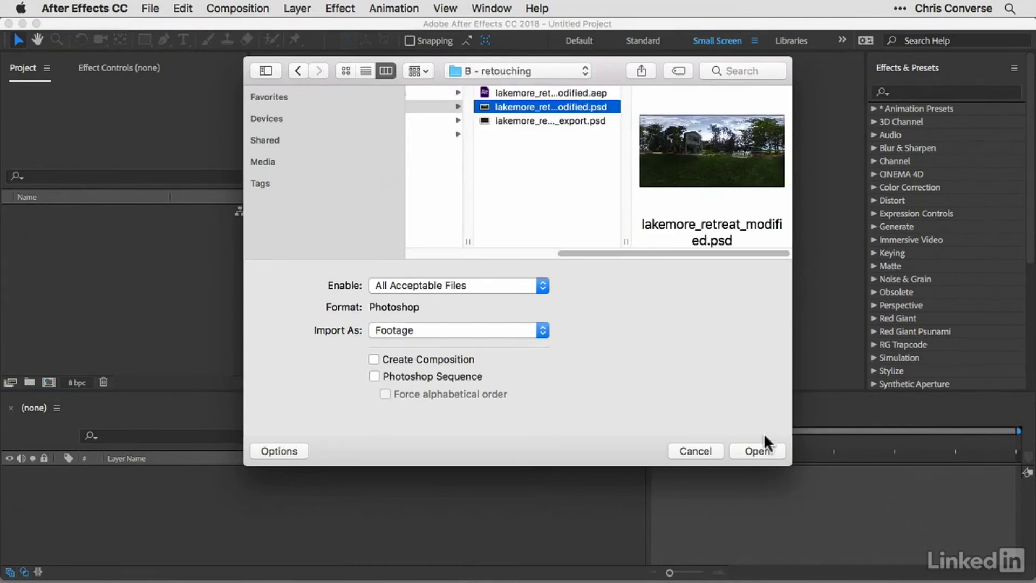
click(758, 451)
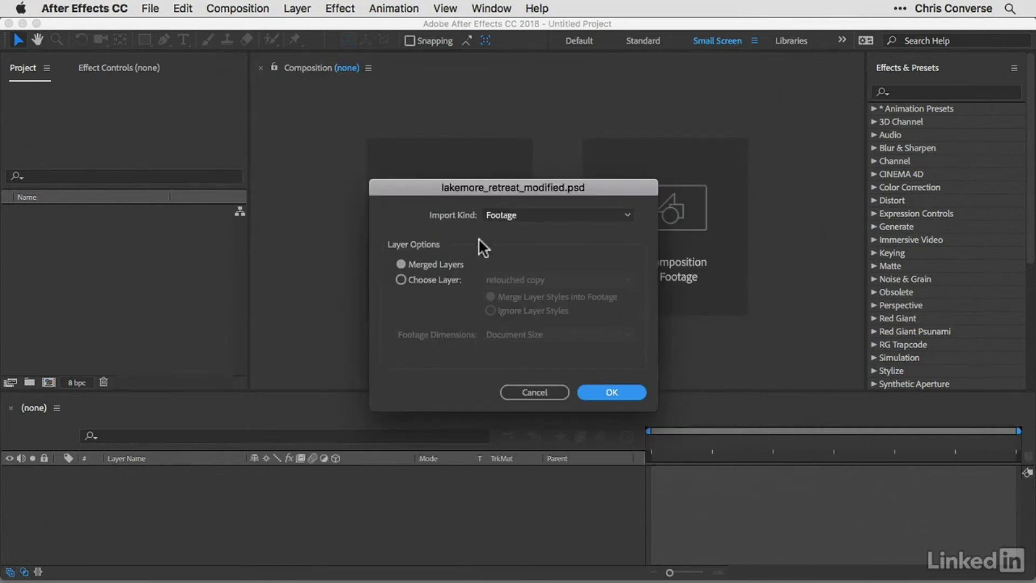
click(625, 391)
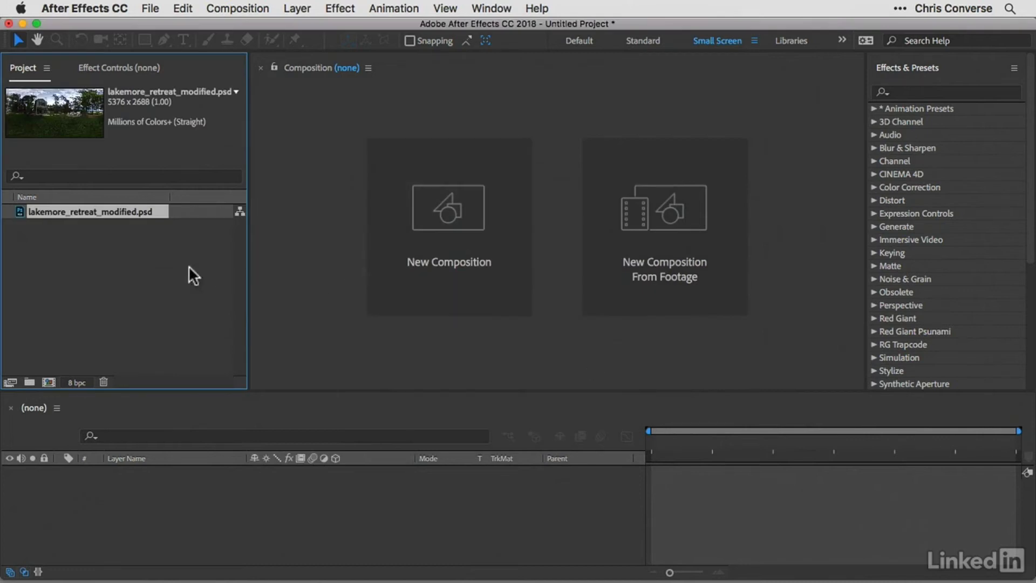
drag(18, 209, 551, 222)
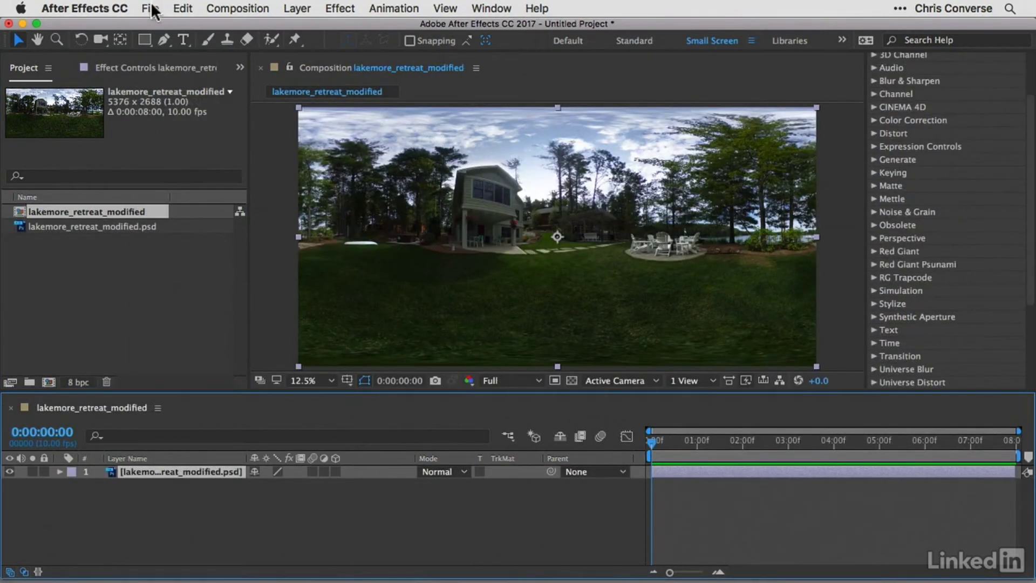
Save the project as lakemore_retreat.aep in the C - enhancing folder.
click(153, 11)
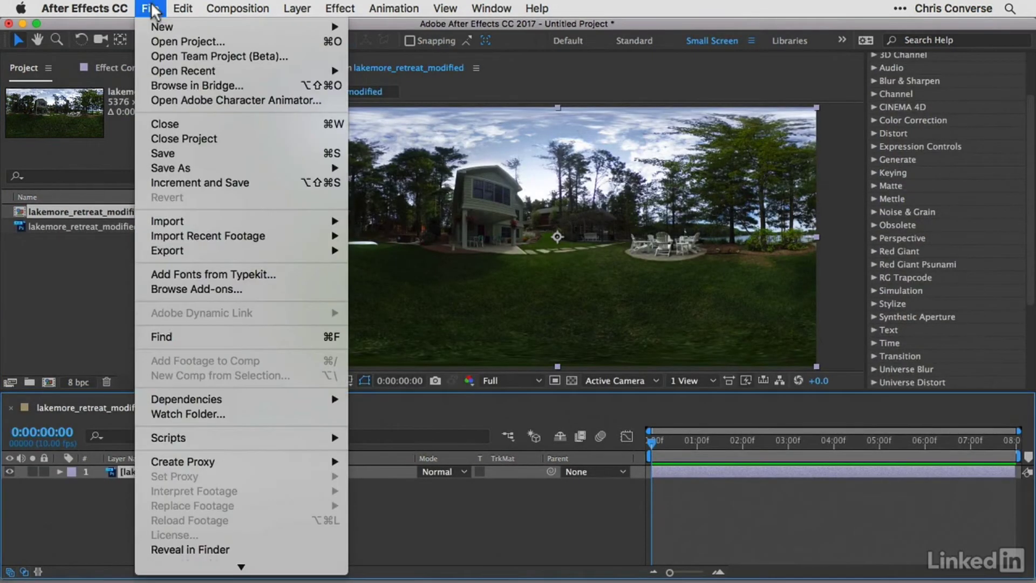
click(175, 149)
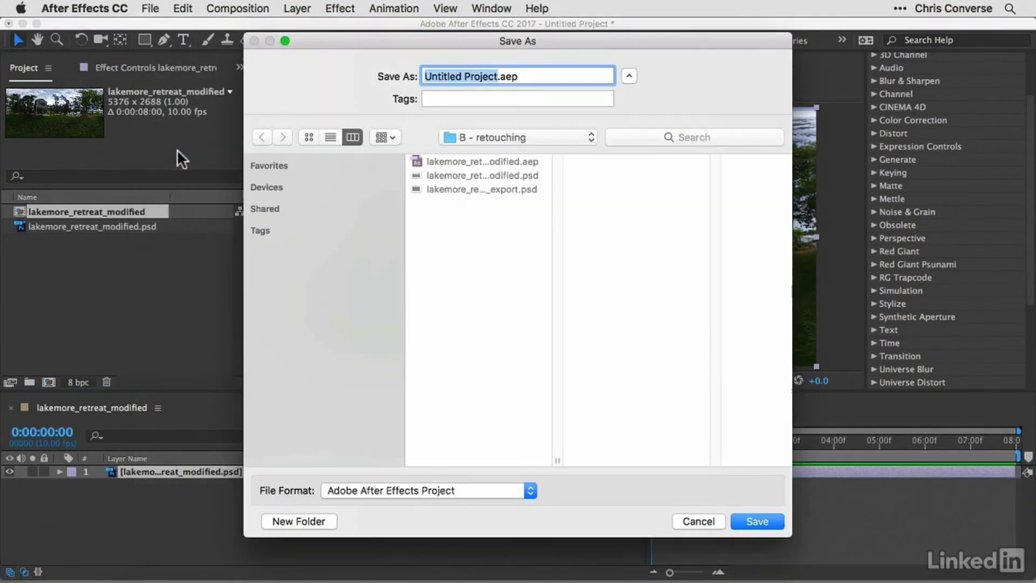
click(485, 138)
click(488, 147)
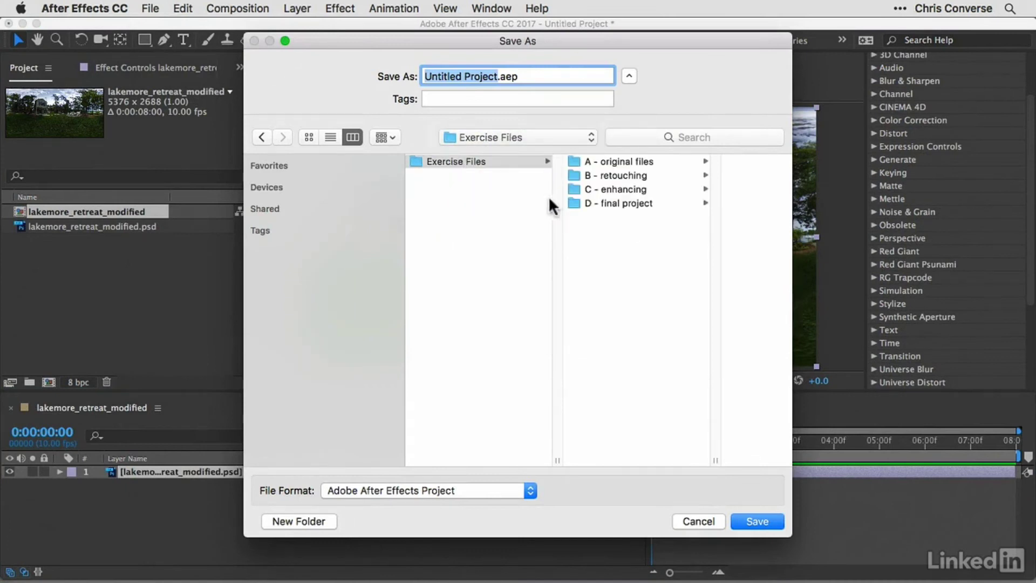
click(610, 189)
drag(481, 76, 372, 73)
text(lakemore_r)
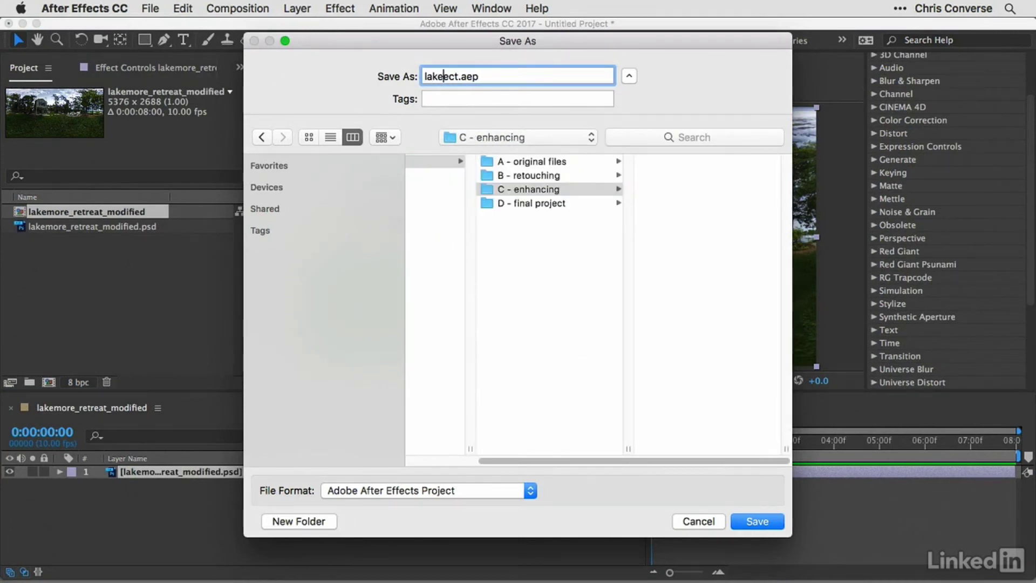
text(etreat)
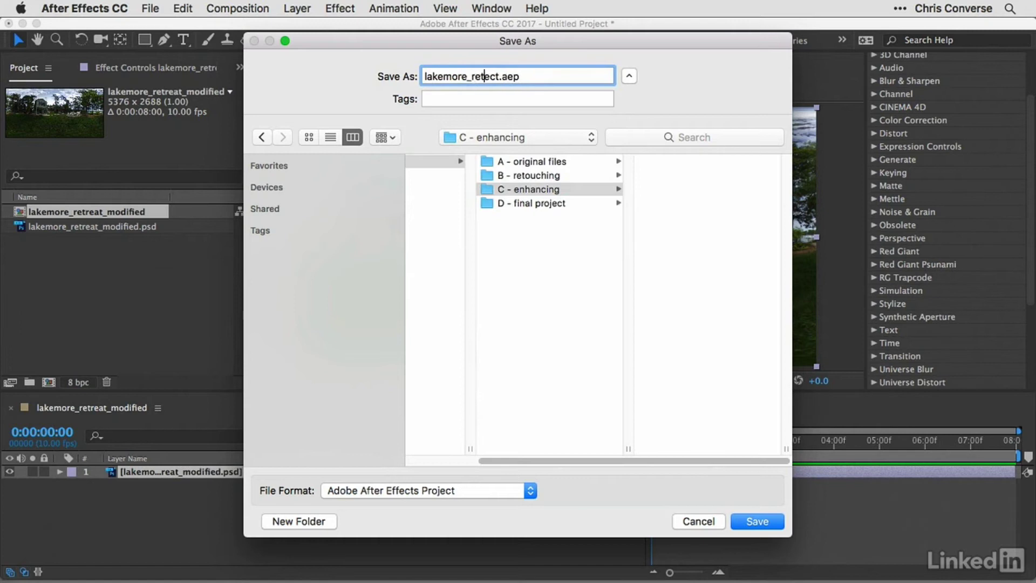
key(Delete)
key(Delete)
key(Delete)
click(759, 521)
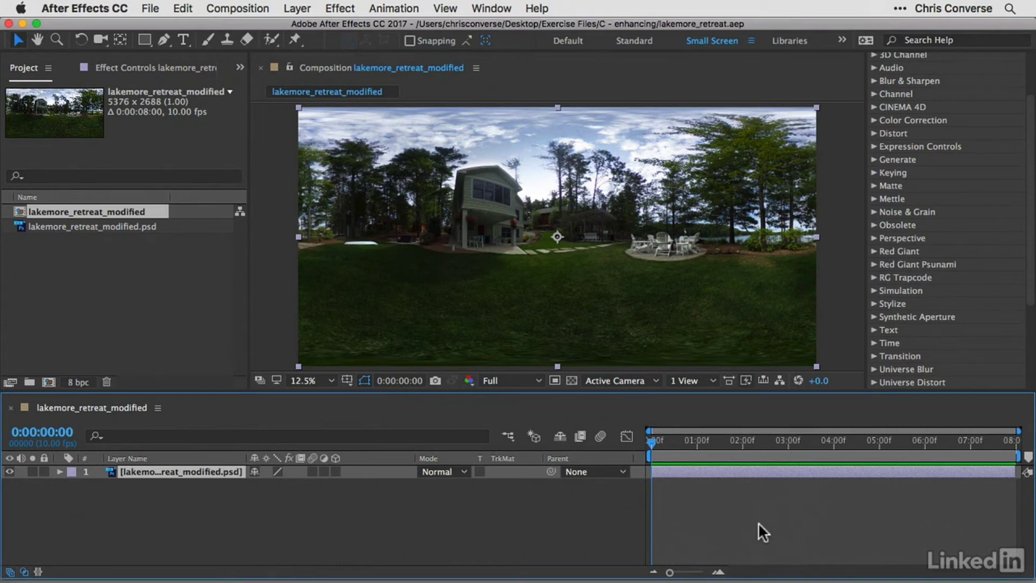
Add a new adjustment layer above the lakemore_retreat_modified.psd layer.
click(300, 8)
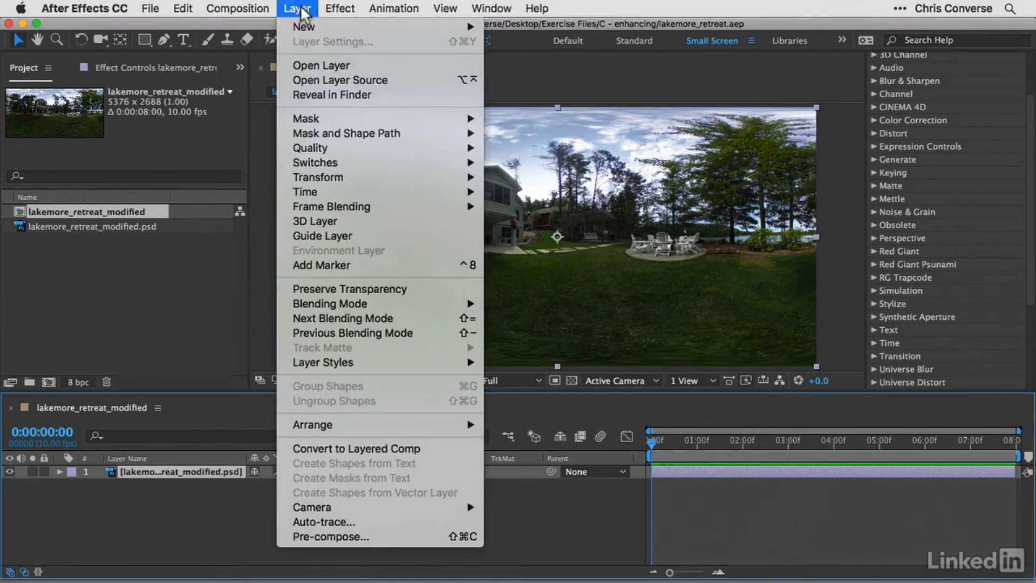
mouse_move(352, 23)
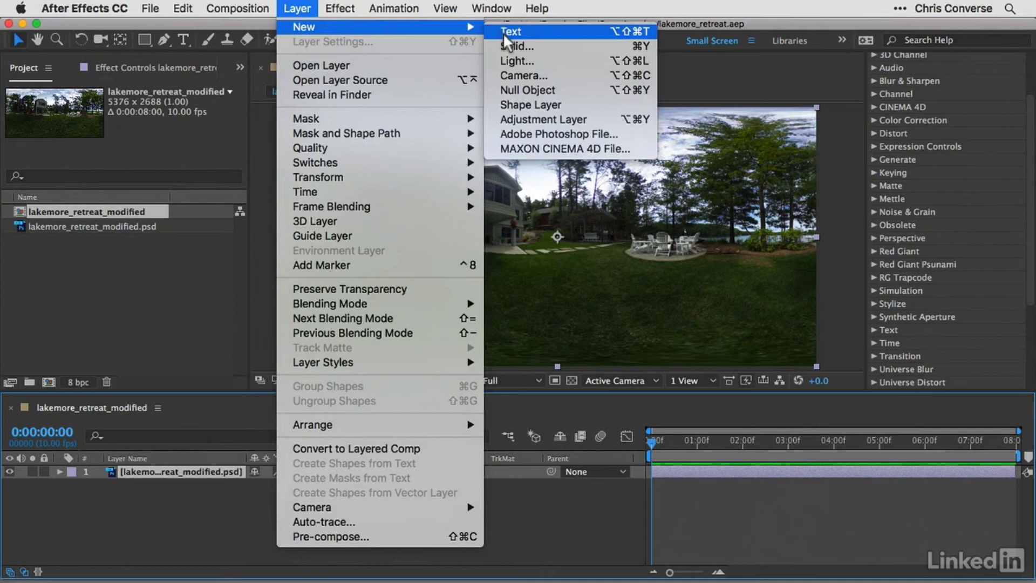
click(548, 119)
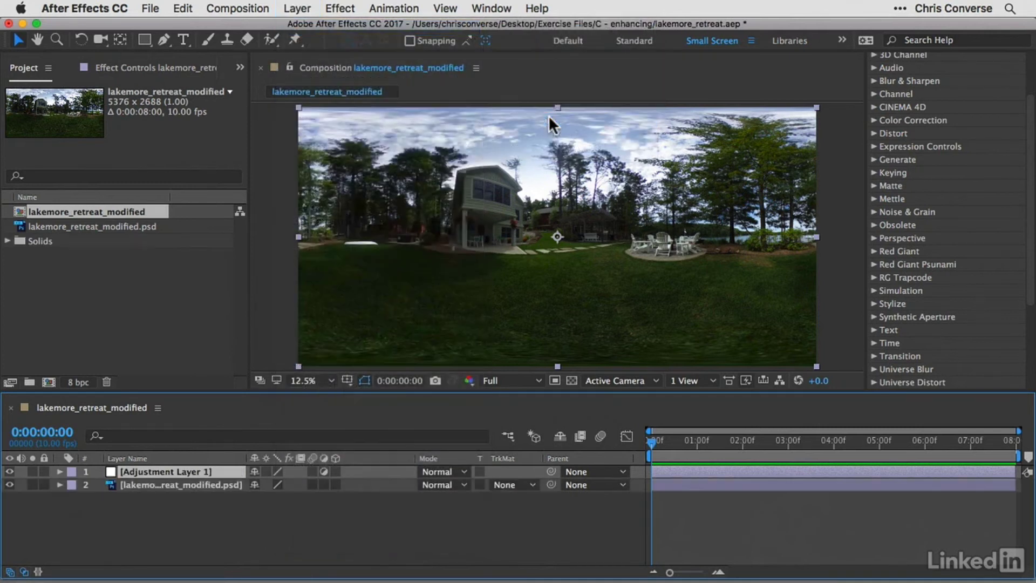
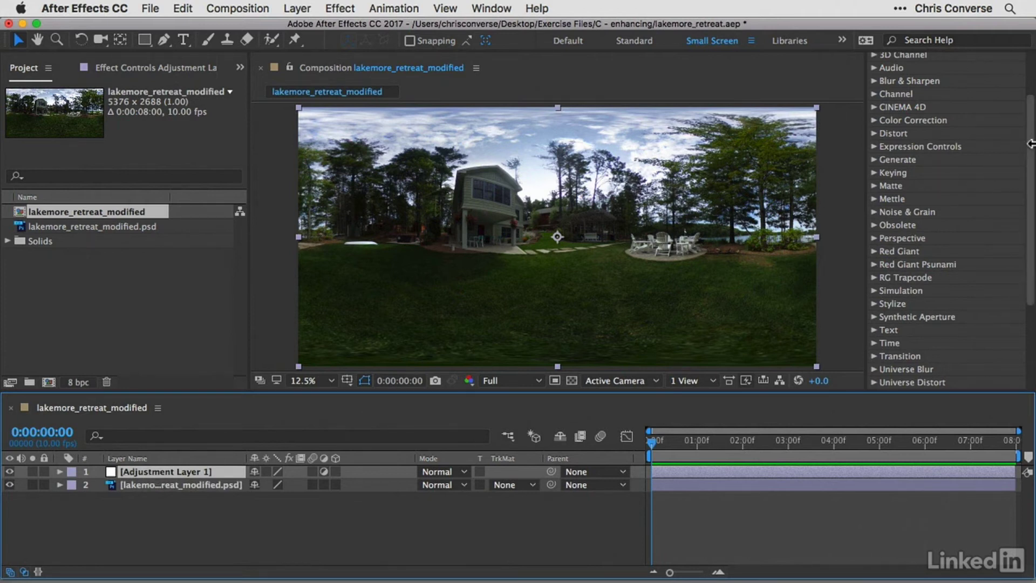
Apply the CC Light Rays effect to the adjustment layer and center it on the bright gap beside the house, at about 2512, 944.
scroll(1031, 123, up, 5)
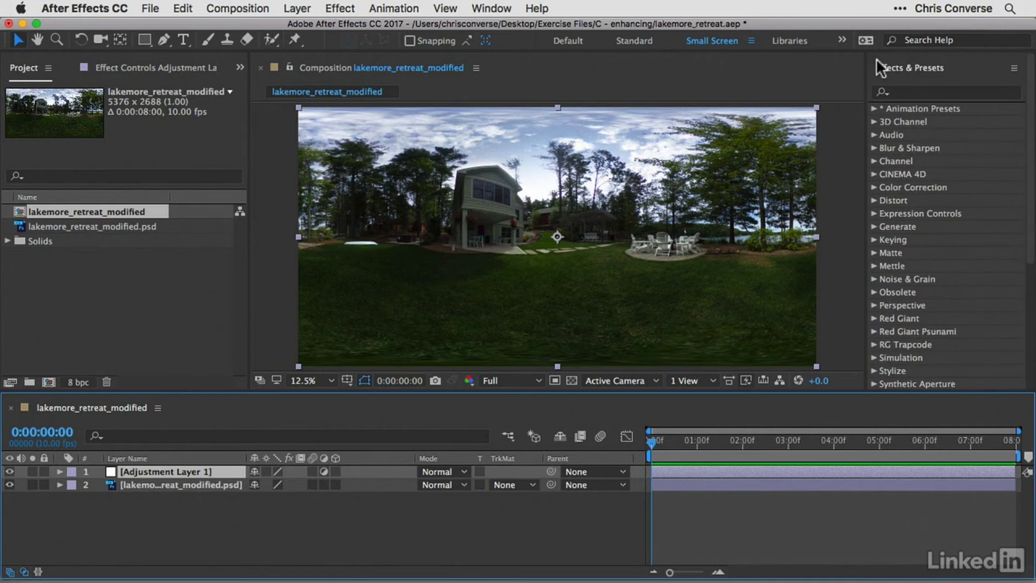
click(908, 93)
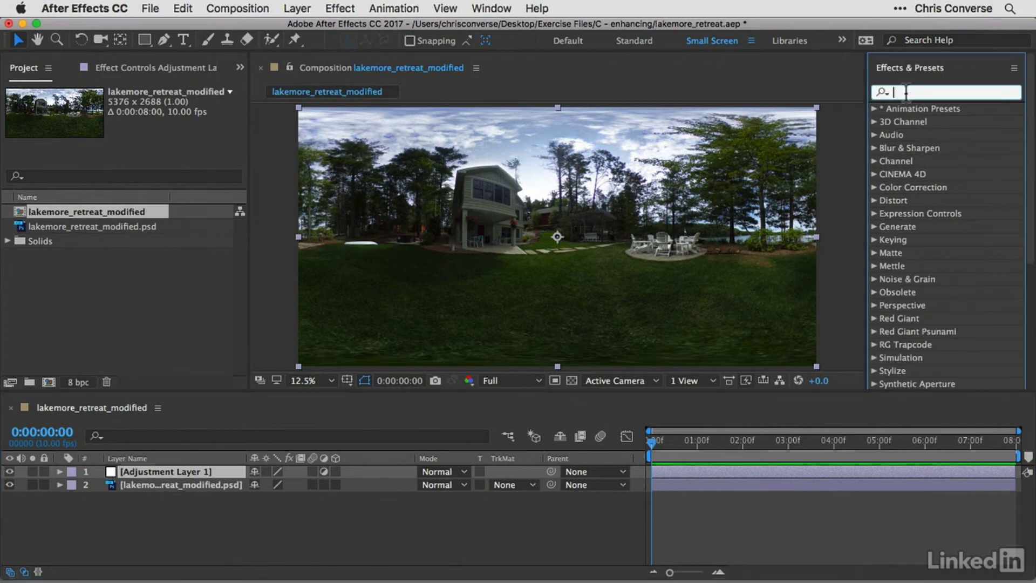
text(rays)
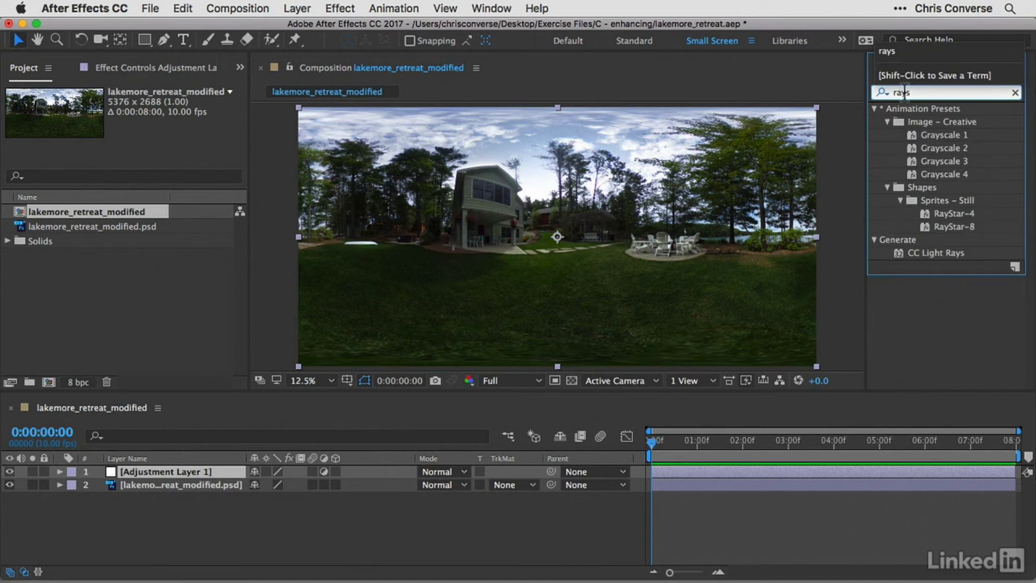
click(931, 255)
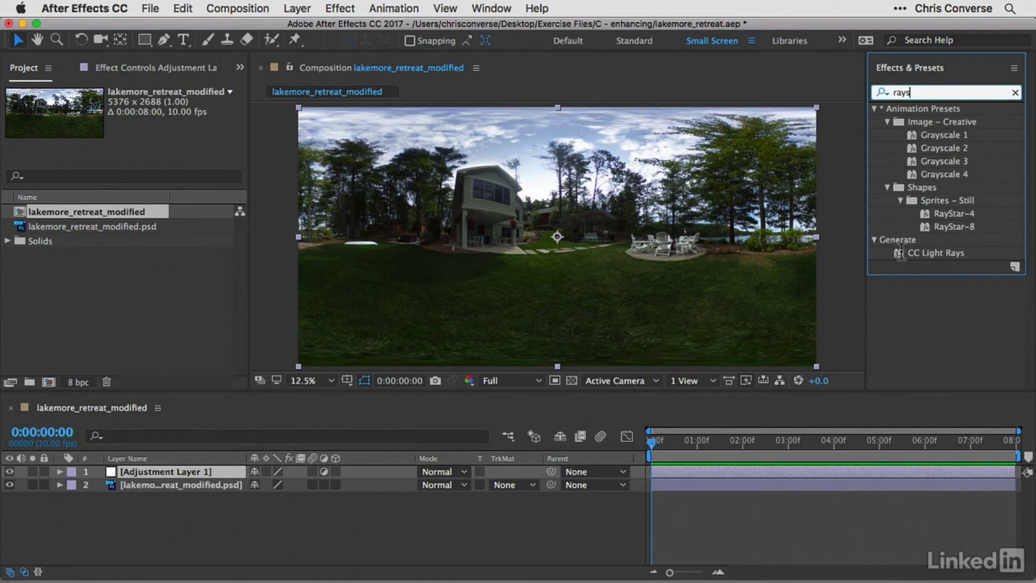
drag(901, 253, 571, 199)
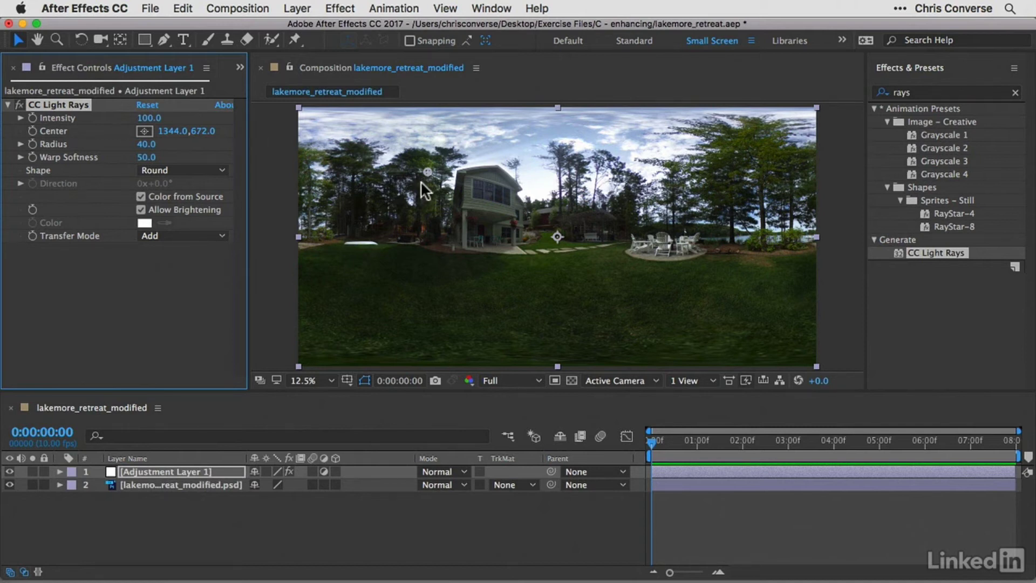
drag(426, 171, 560, 217)
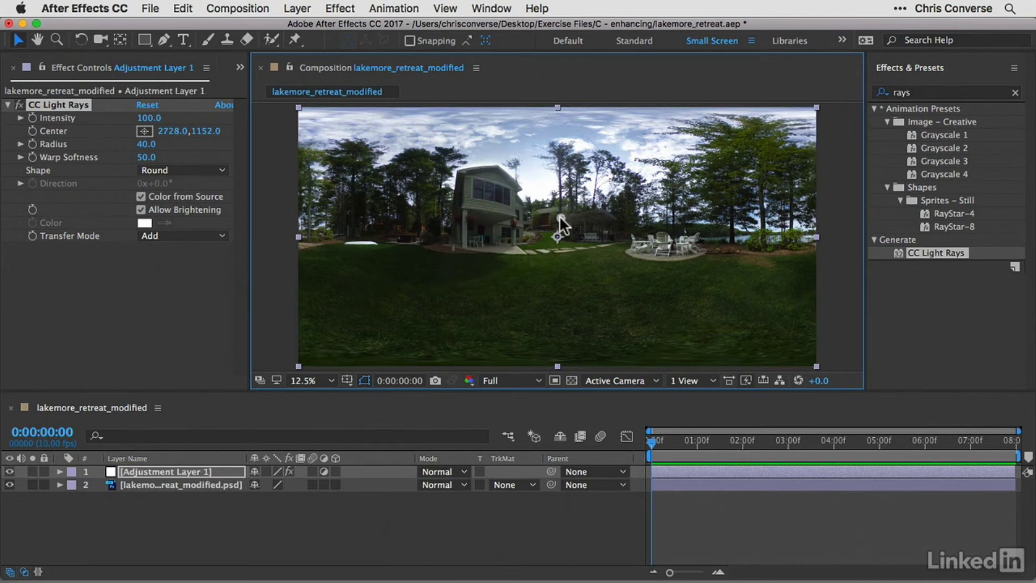
drag(554, 207, 539, 196)
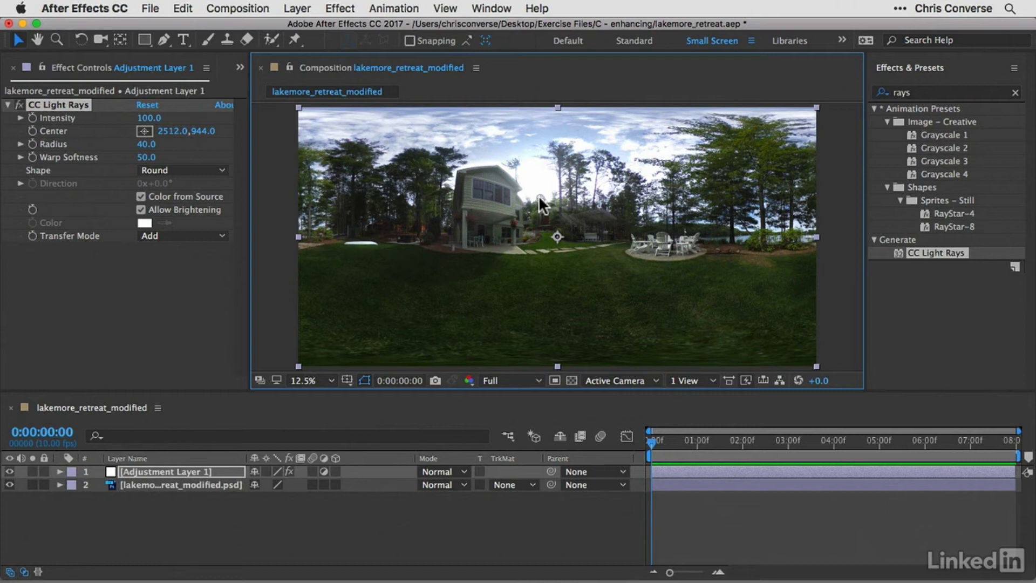
Set the CC Light Rays intensity to 165, radius to 23 and warp softness to 0.
drag(150, 127, 149, 125)
click(149, 120)
text(165)
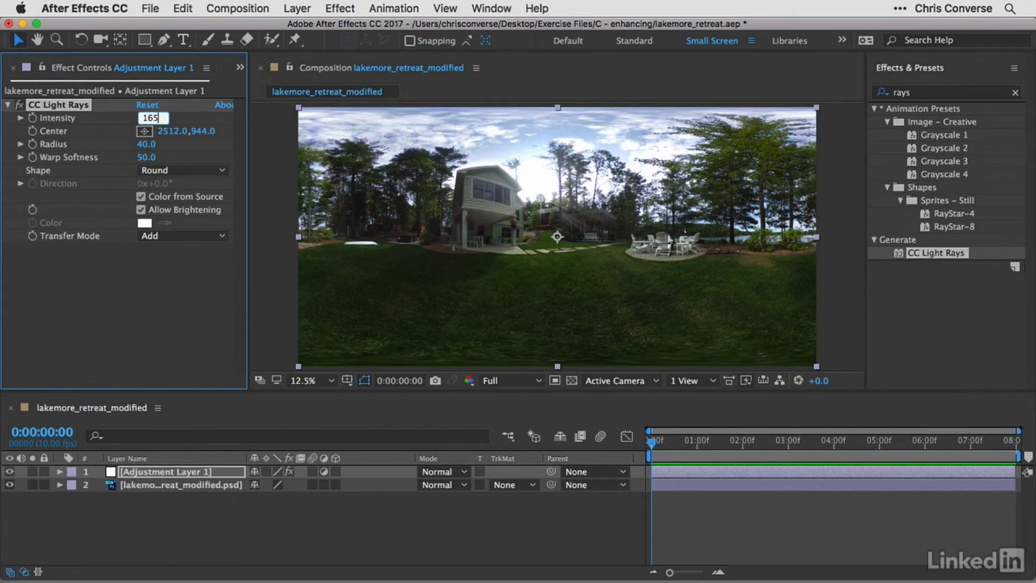
key(Tab)
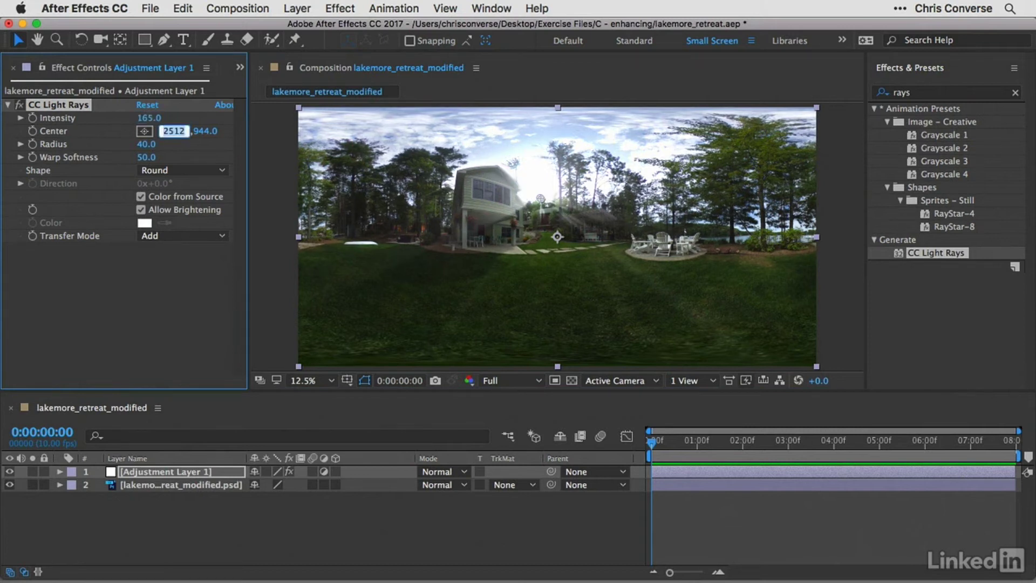
key(Tab)
key(Tab)
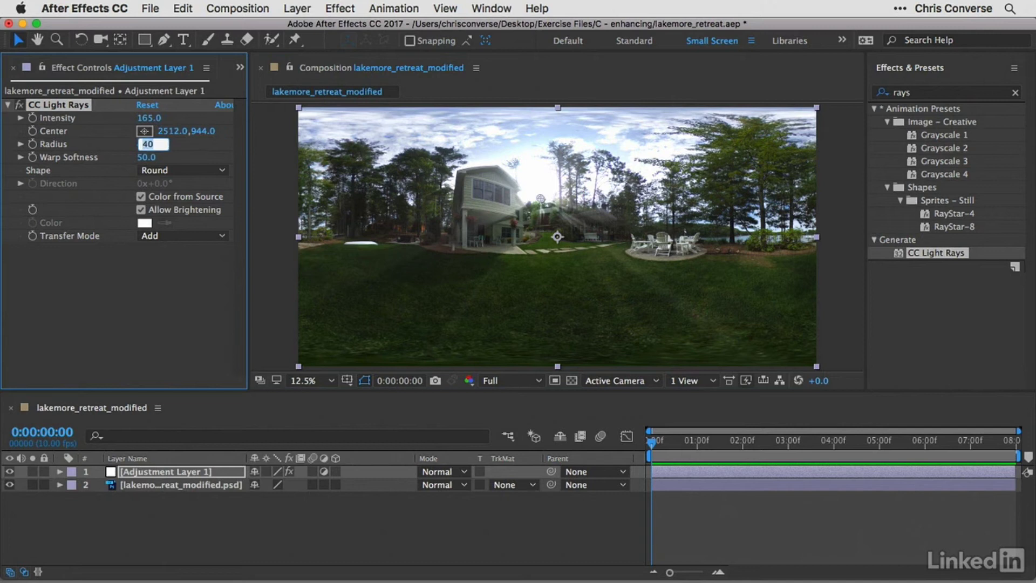
text(23)
key(Tab)
text(0)
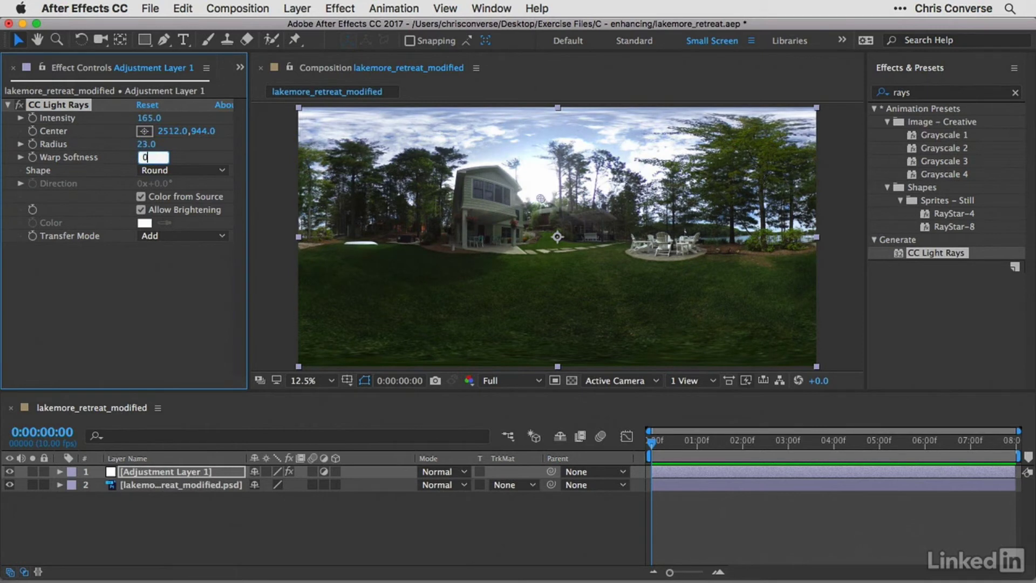
Change the light rays' shape to Square and set their direction to 28°.
click(167, 167)
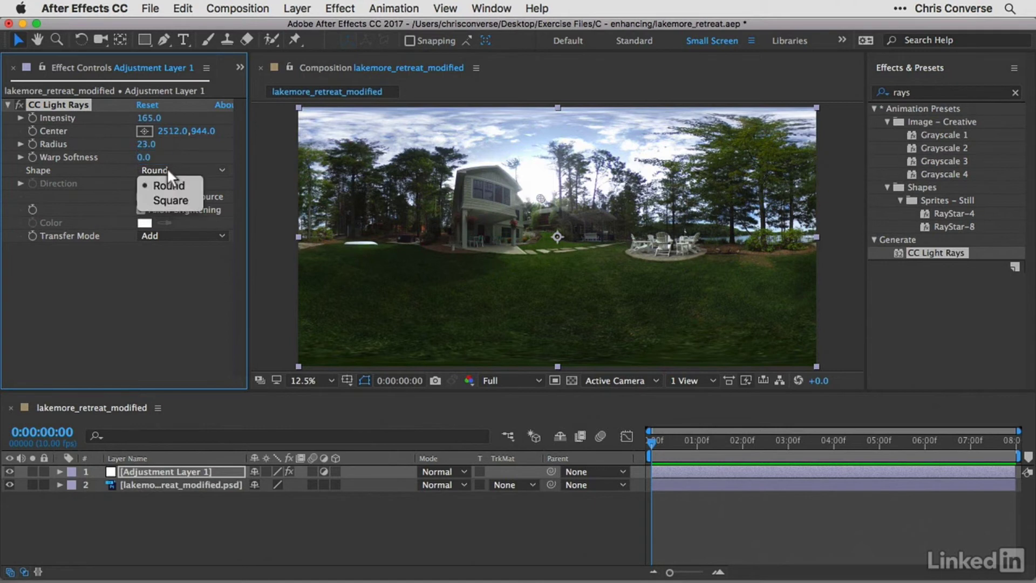
click(170, 198)
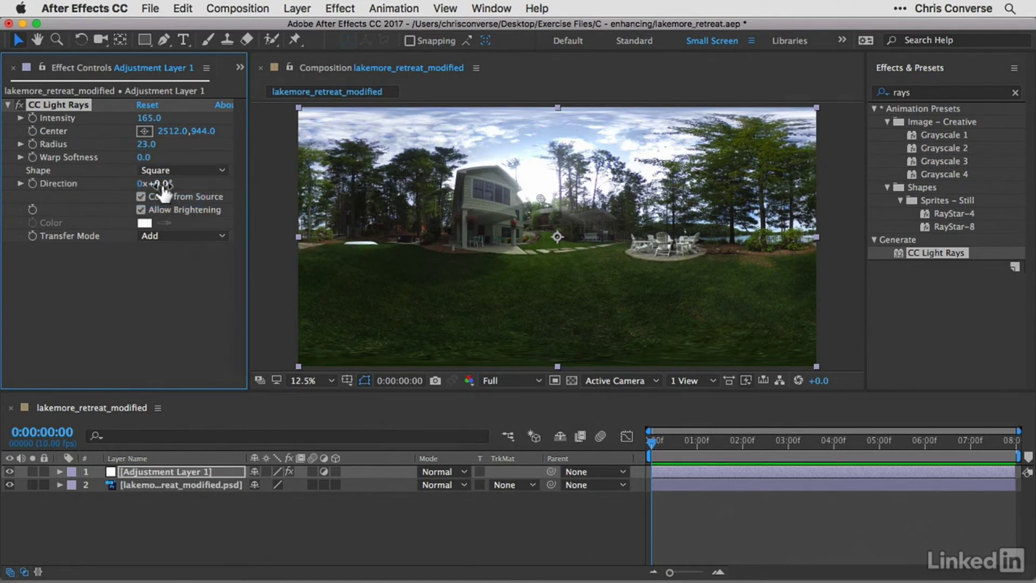
mouse_move(160, 188)
mouse_down()
mouse_move(180, 181)
mouse_move(174, 187)
mouse_up()
click(172, 184)
text(28)
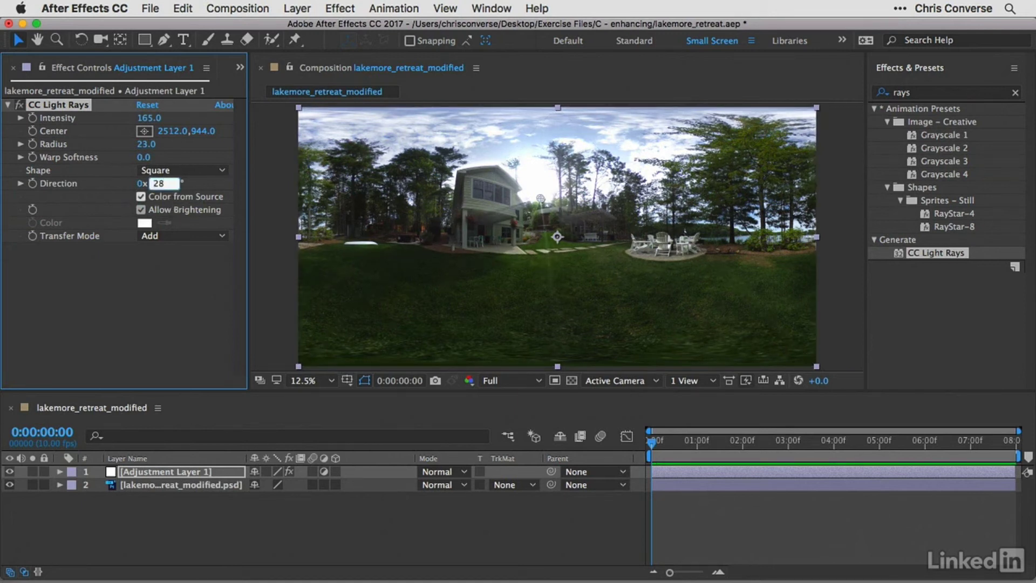
key(Tab)
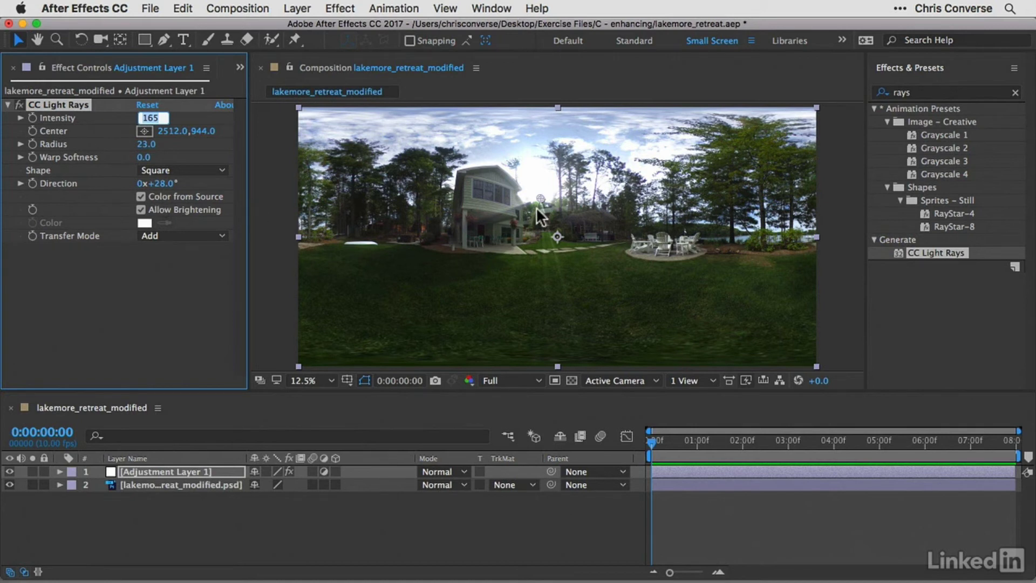
Nudge the light rays' center to about 2496, 968 and duplicate the CC Light Rays effect.
drag(541, 200, 540, 197)
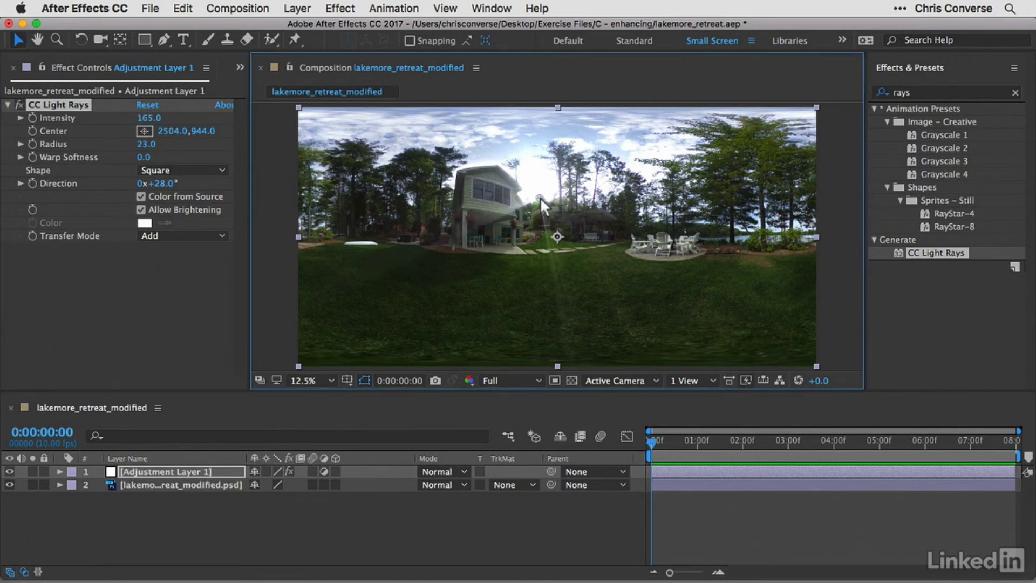
drag(539, 196, 539, 200)
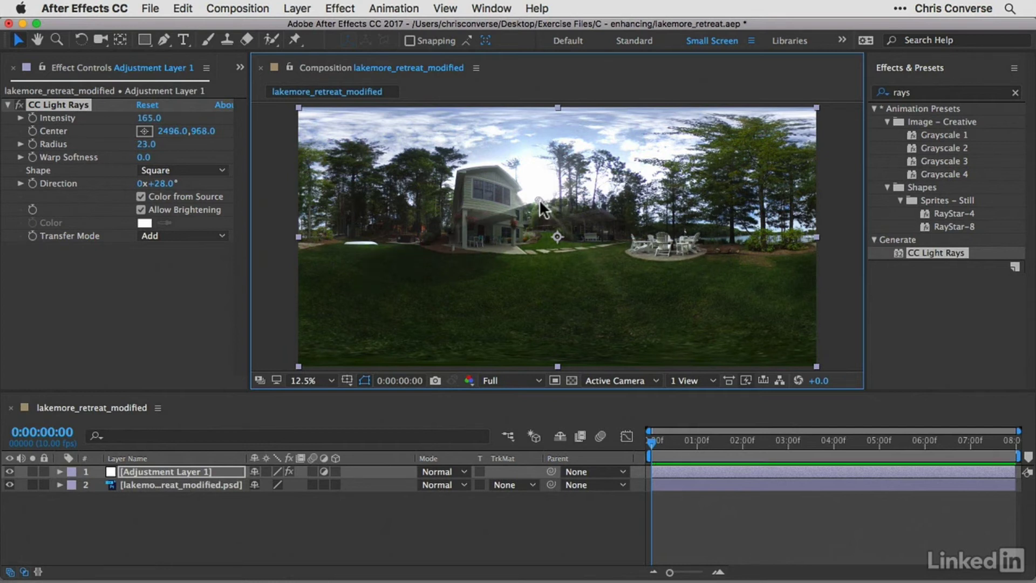
click(7, 104)
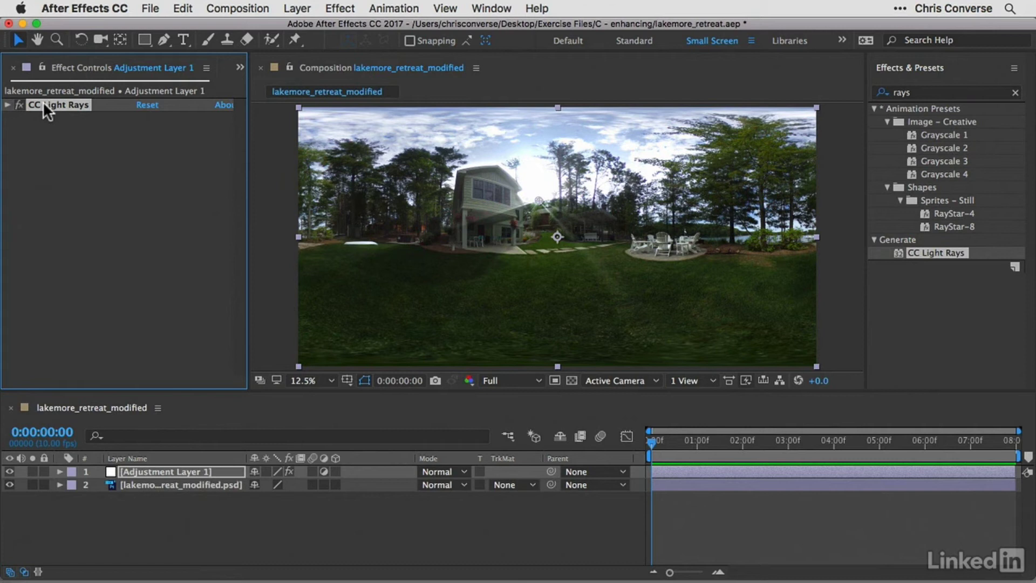
key(super+d)
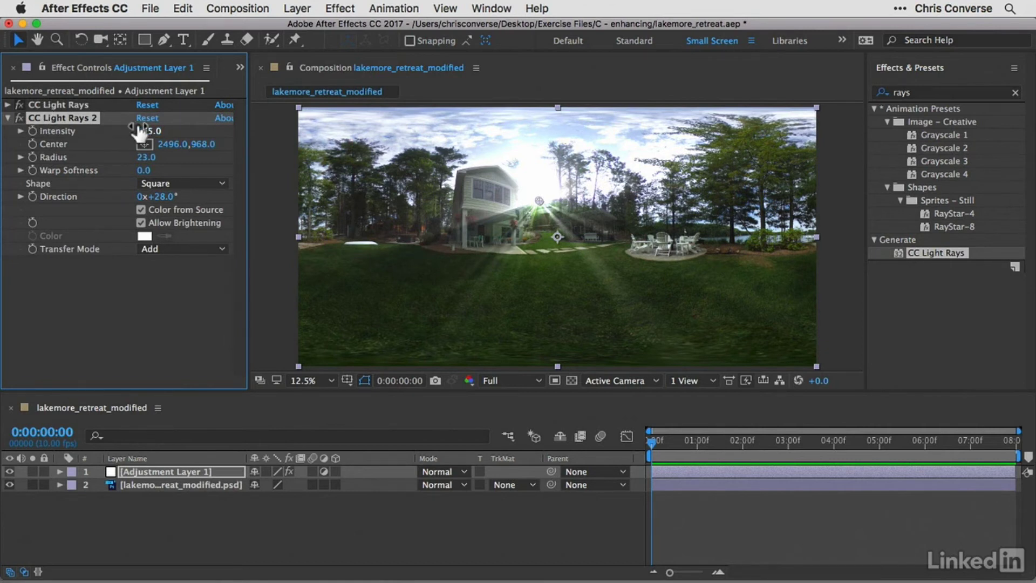
Set the duplicated light rays effect's intensity to 130 and radius to 21.
text(130)
click(150, 157)
text(21)
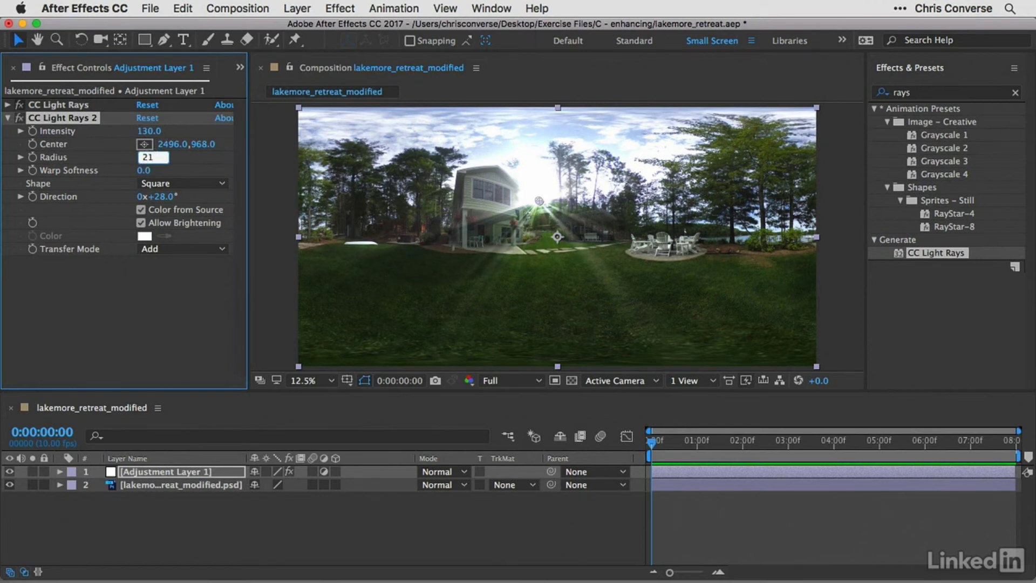
key(Tab)
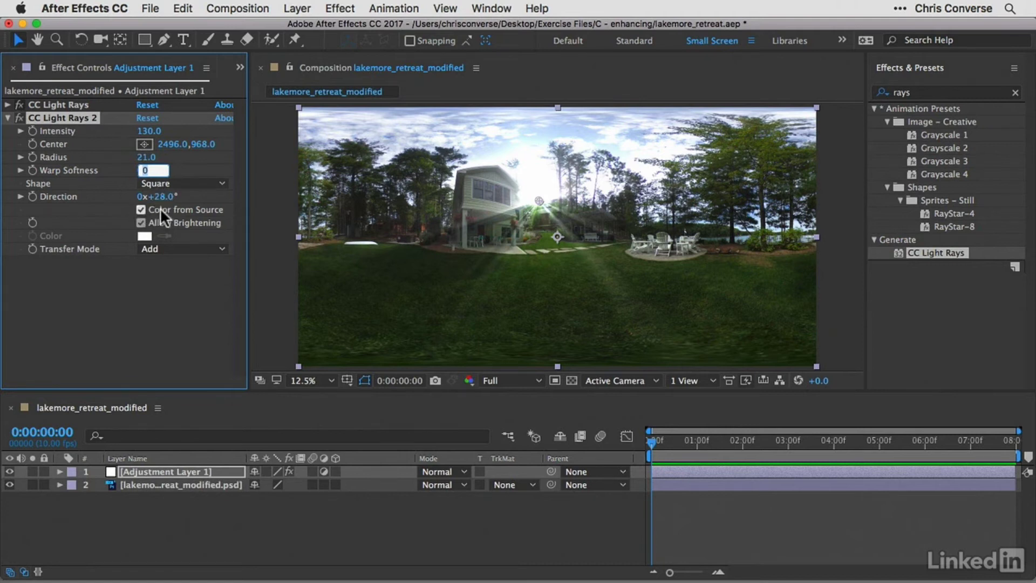
Disable Color from Source on CC Light Rays 2 and give its rays a dark orange color.
click(139, 208)
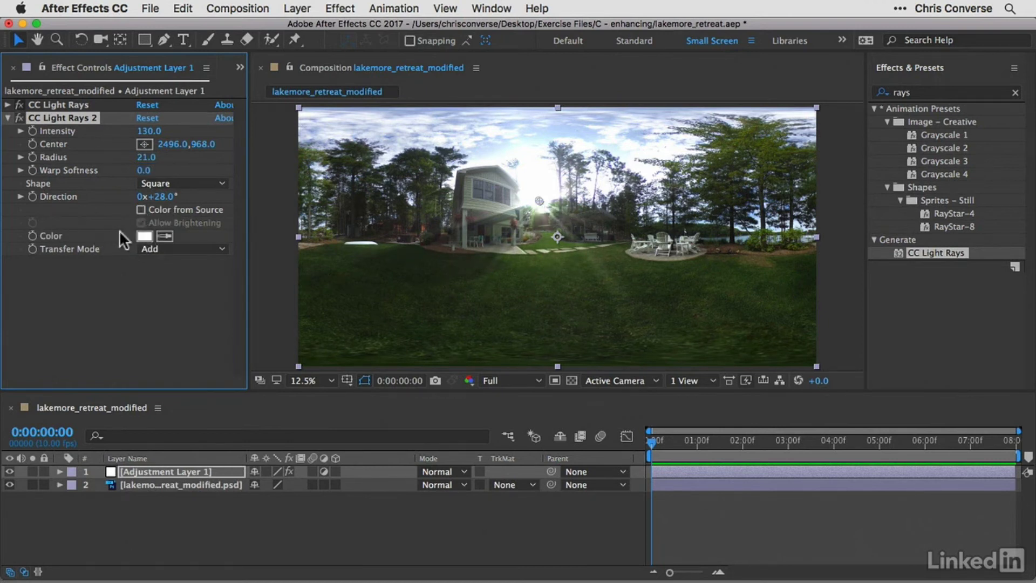
click(143, 235)
drag(613, 230, 660, 254)
drag(804, 432, 805, 451)
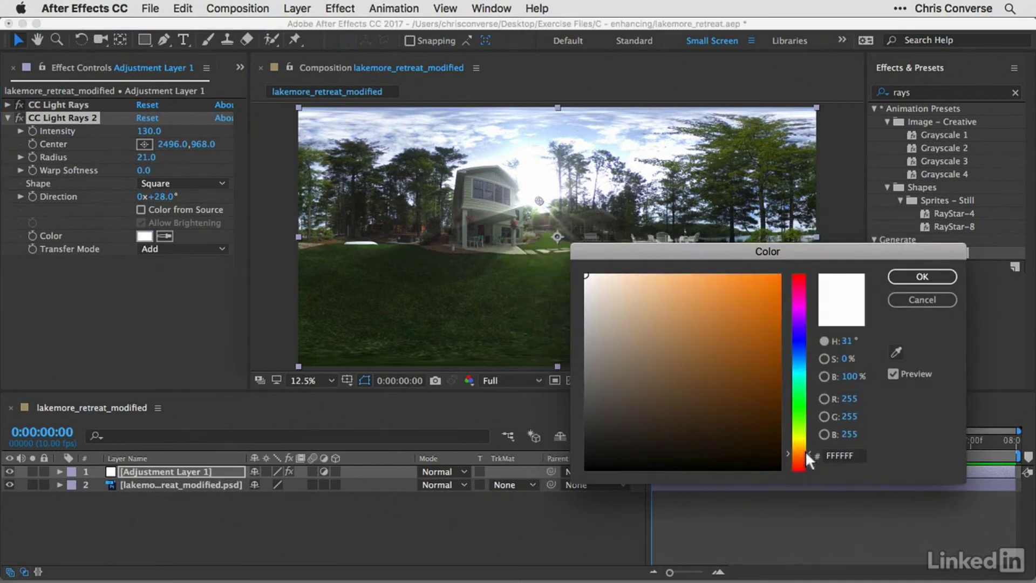
click(767, 297)
click(777, 296)
click(806, 454)
drag(776, 307, 781, 324)
click(905, 276)
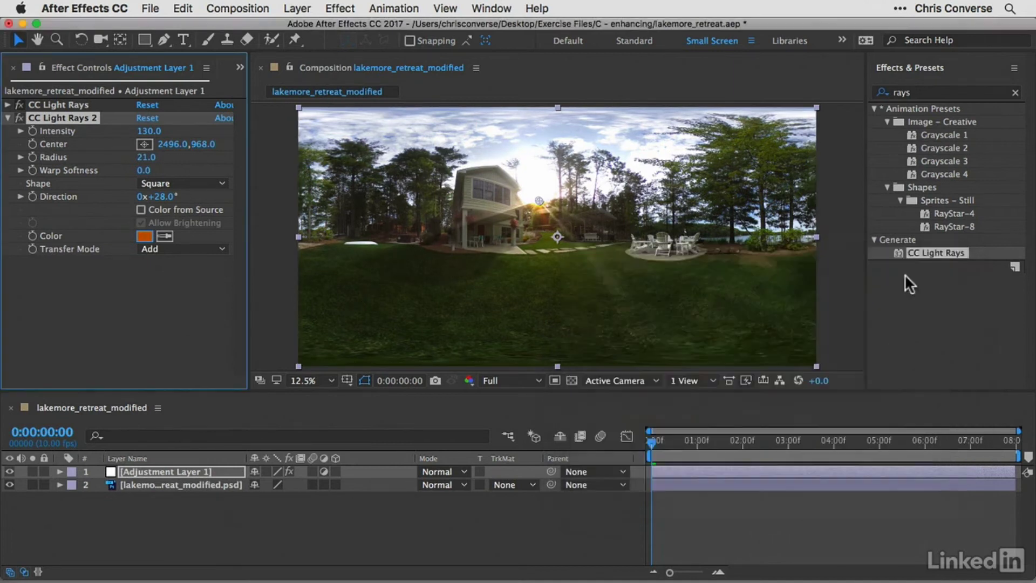
Move the center of CC Light Rays 2 slightly down to the roofline behind the trees, at about 2504, 984.
click(326, 381)
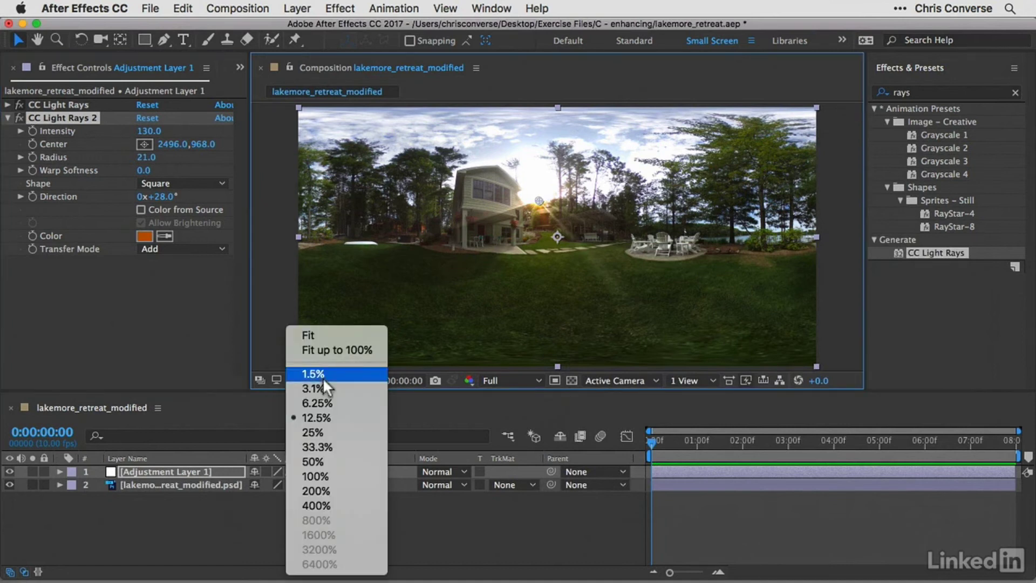
click(323, 462)
key(h)
drag(497, 157, 597, 280)
key(v)
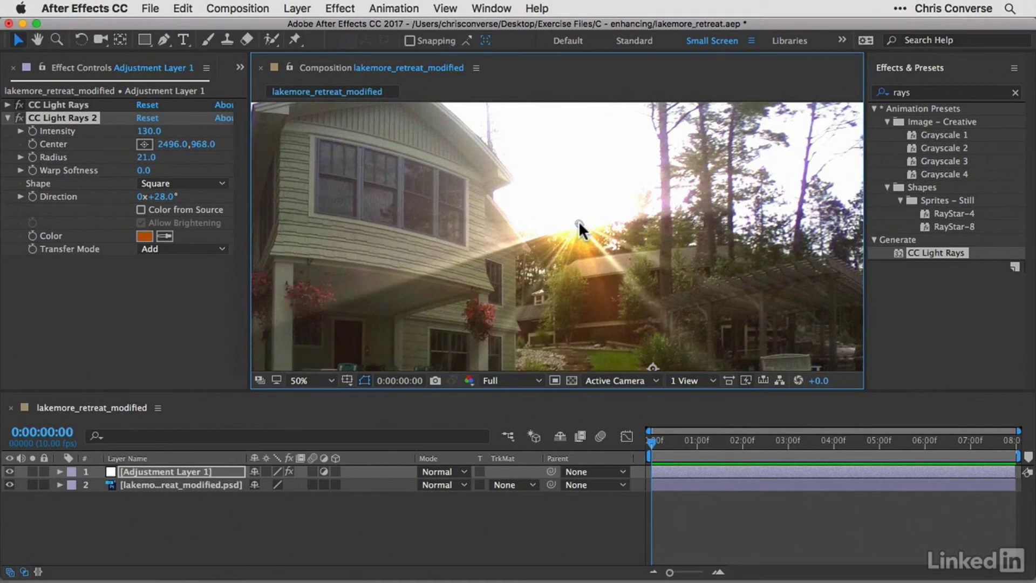
drag(579, 221, 582, 227)
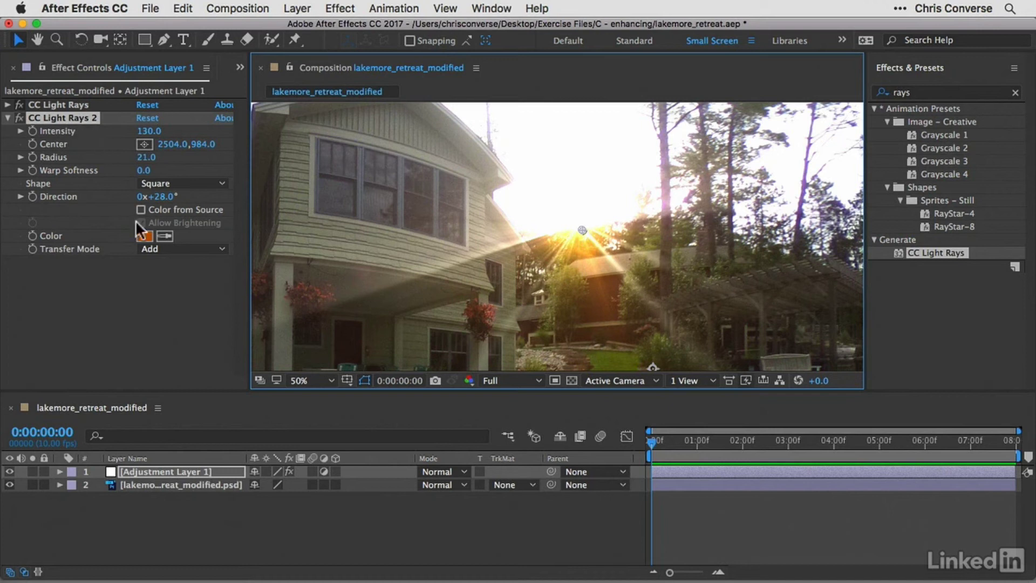
Set the intensity of CC Light Rays 2 to 140.
click(147, 132)
text(140)
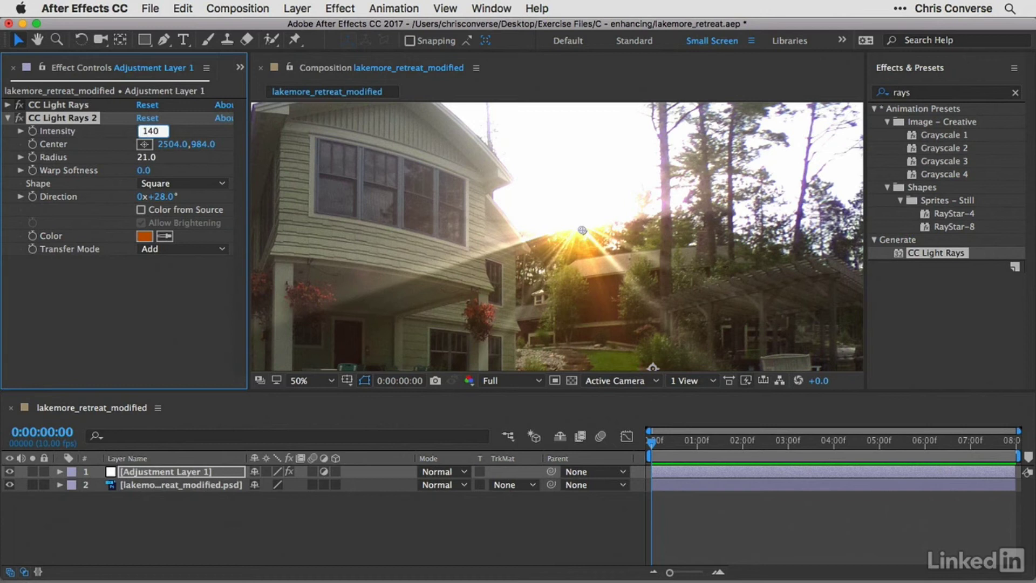
key(Tab)
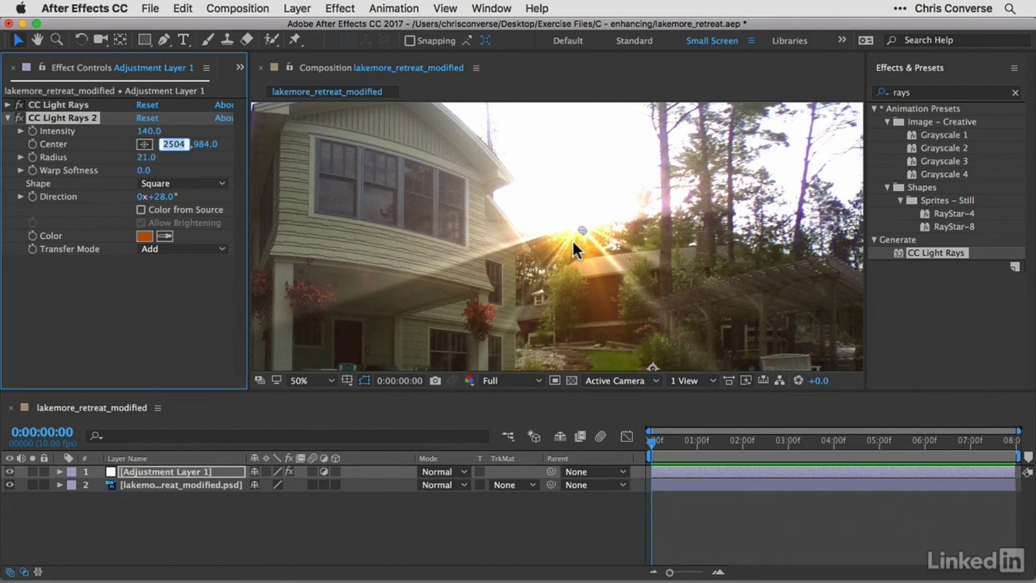
Draw a rectangular mask on Adjustment Layer 1, from below the image up into the lower sky and past both sides.
scroll(588, 240, down, 2)
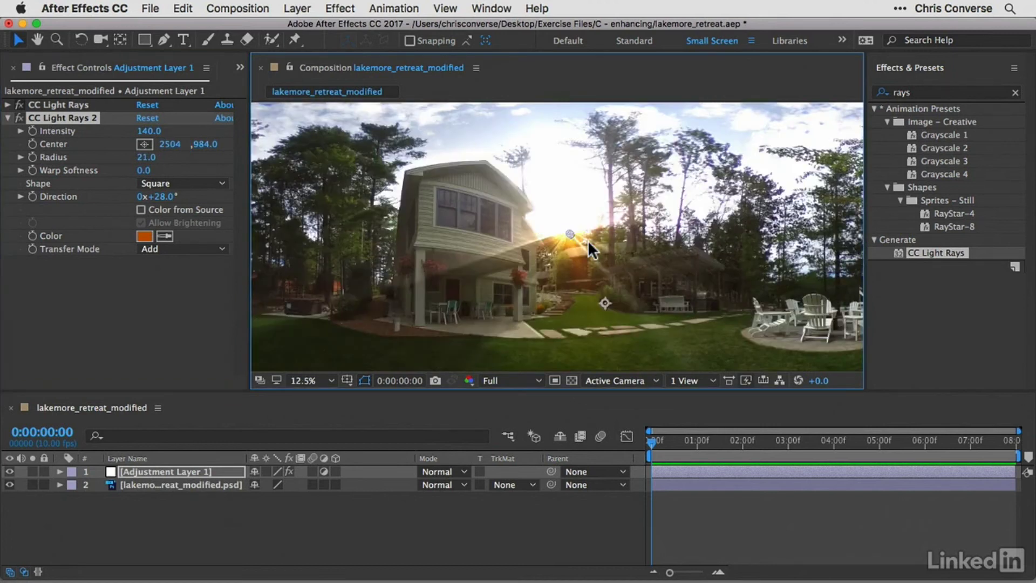
scroll(588, 240, down, 1)
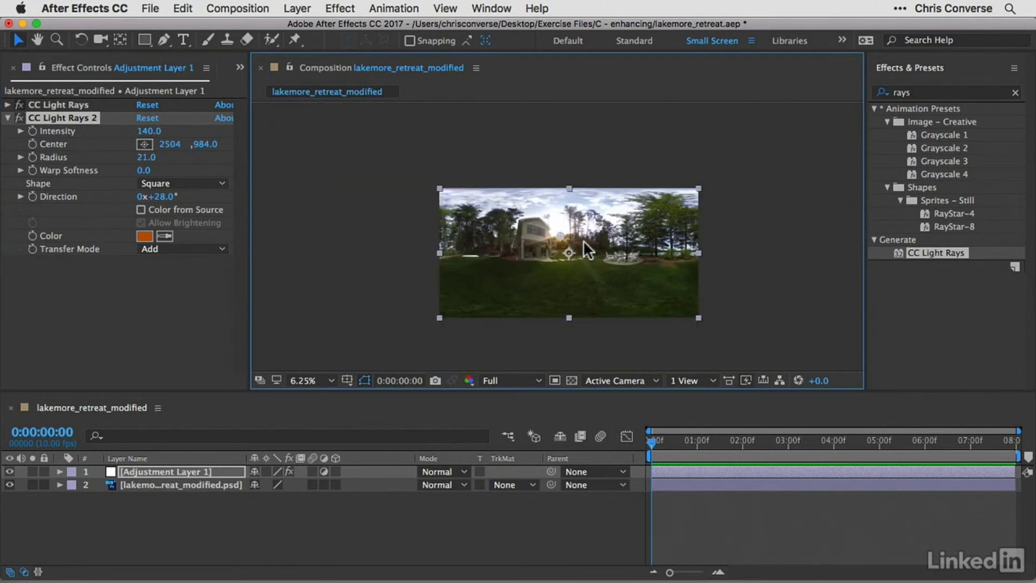
click(406, 205)
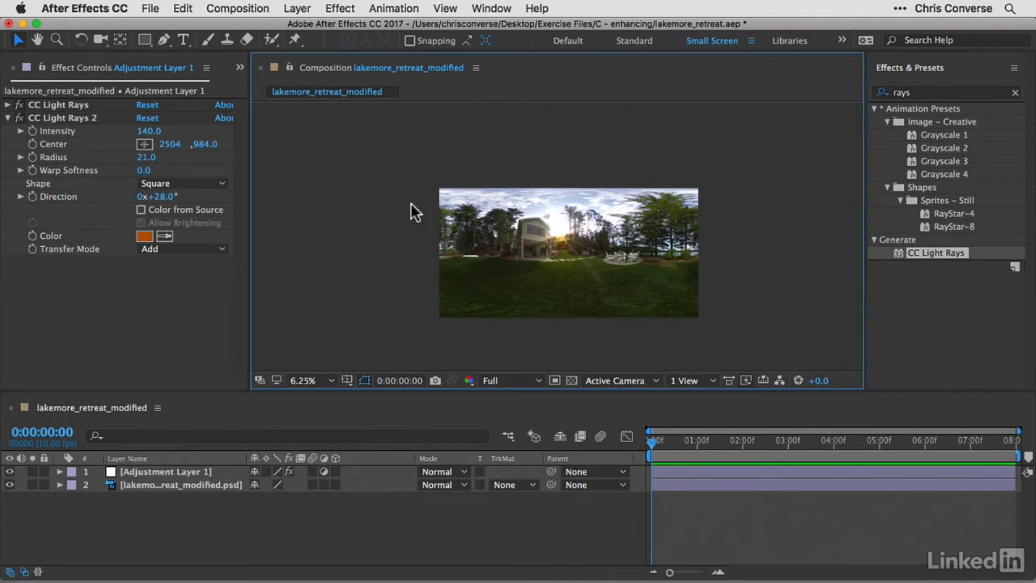
click(171, 471)
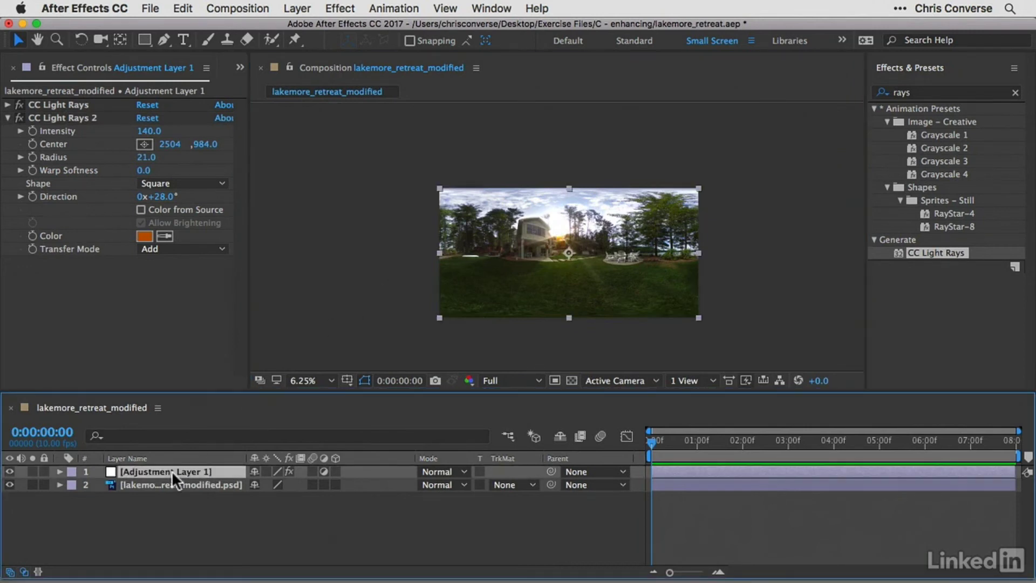
click(144, 38)
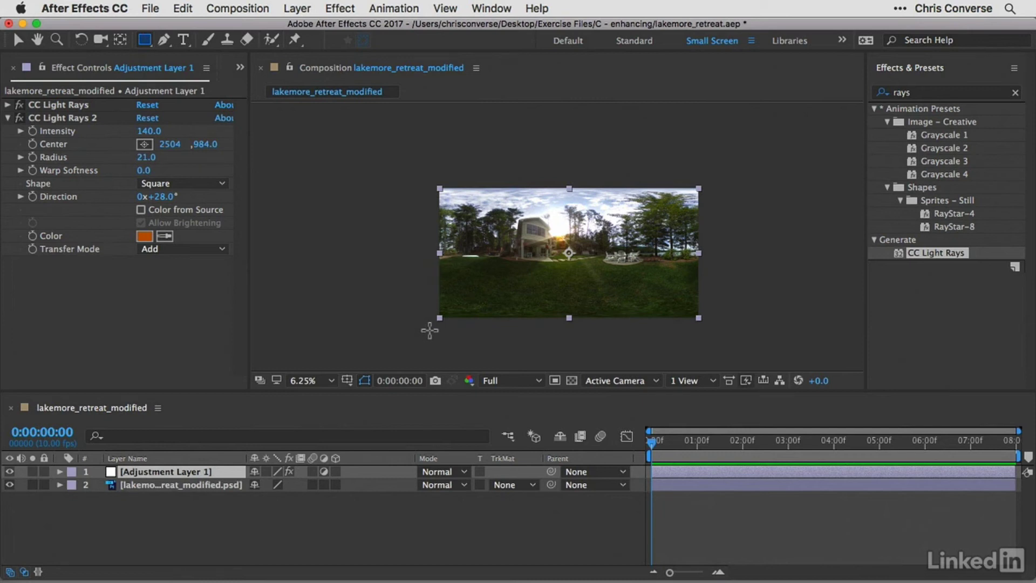
drag(427, 332, 721, 215)
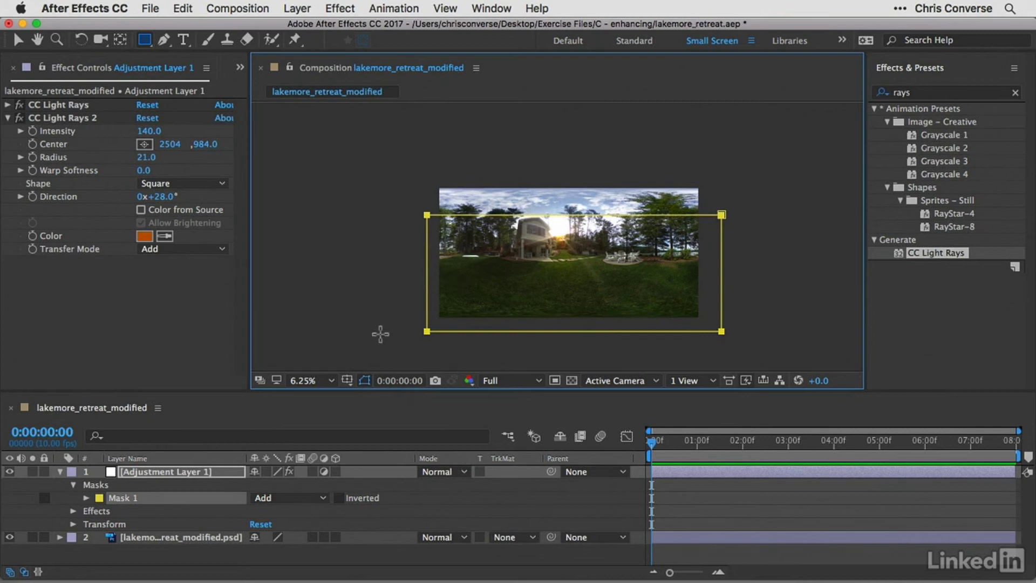
Unlink the feather dimensions of the adjustment layer's mask and set its vertical feather to 250 pixels.
click(73, 485)
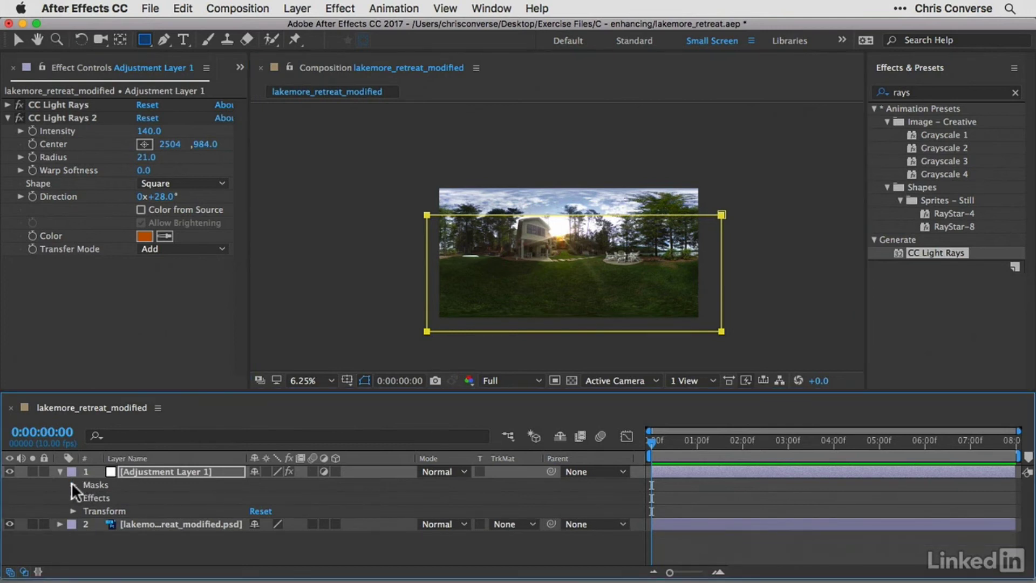
click(73, 485)
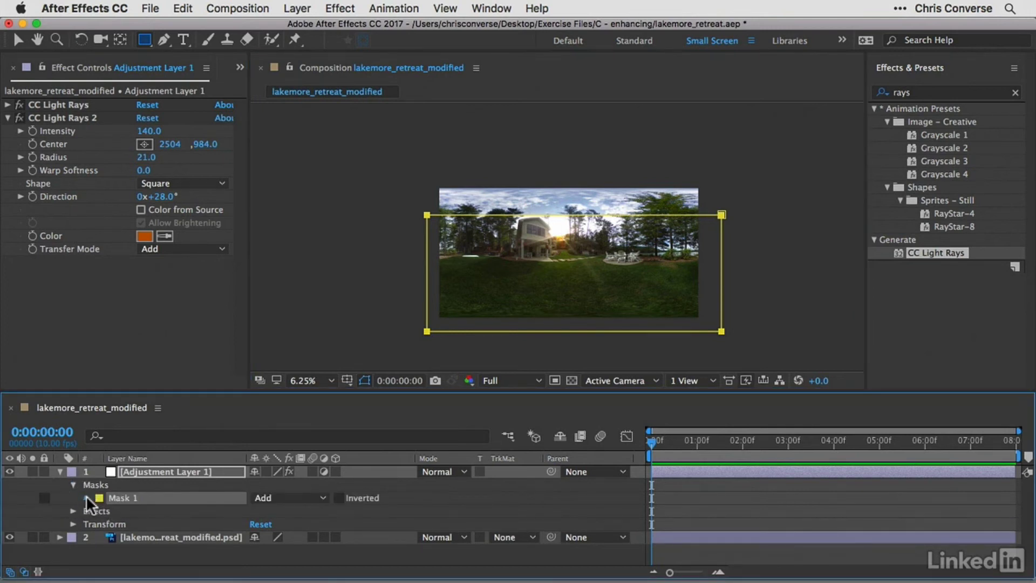
click(86, 496)
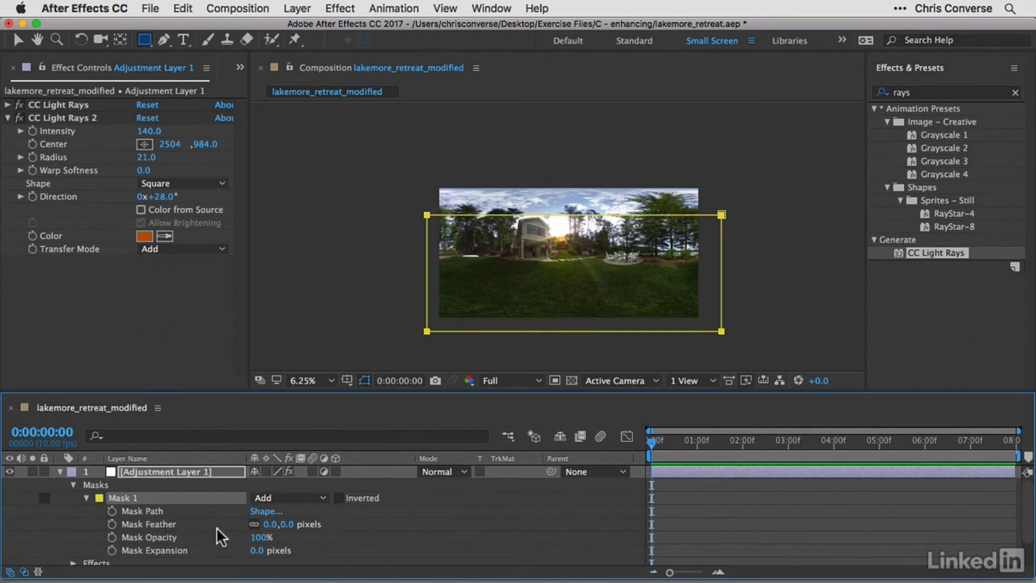
click(259, 524)
click(286, 523)
text(250)
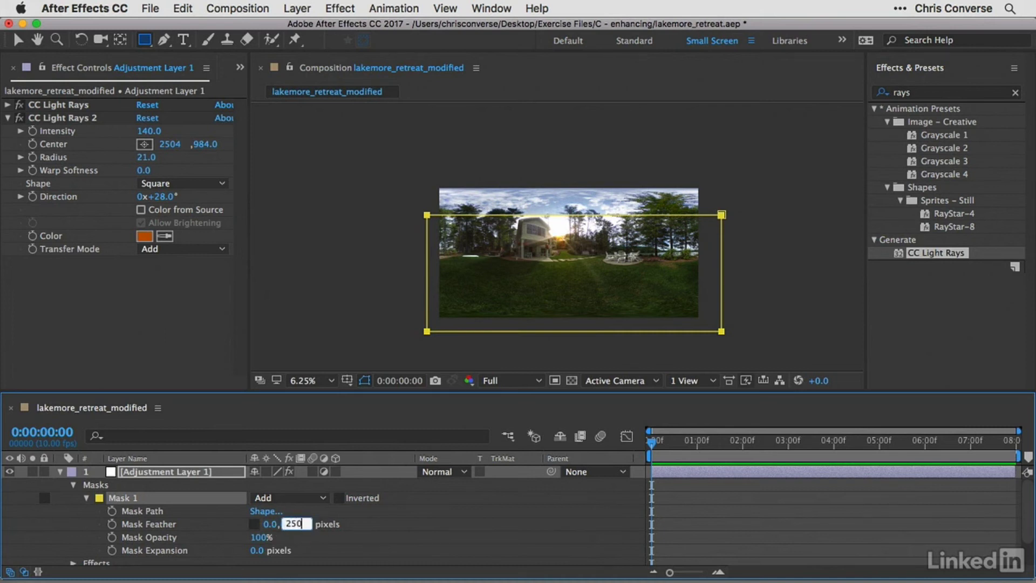
key(Tab)
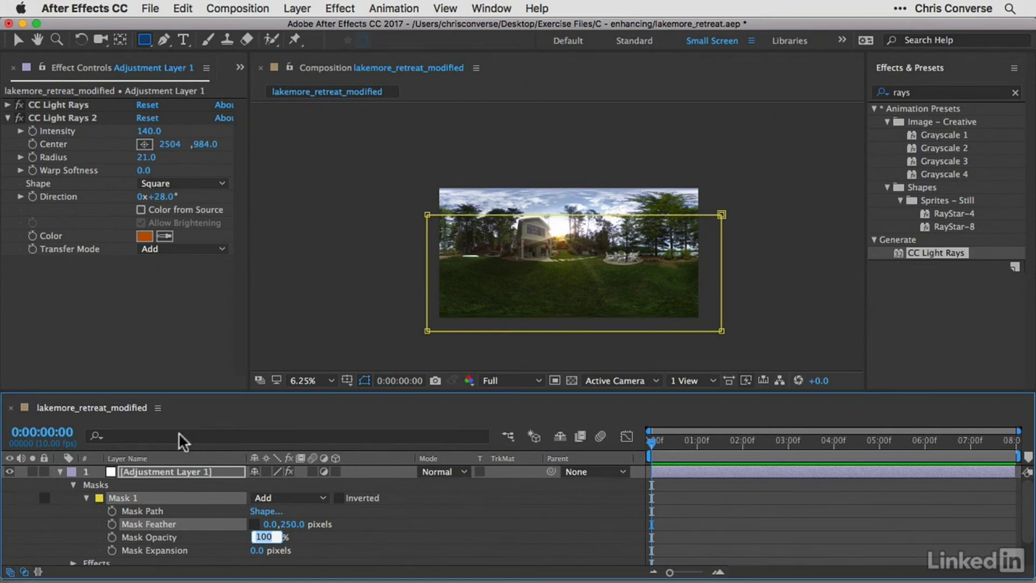
click(85, 496)
click(73, 485)
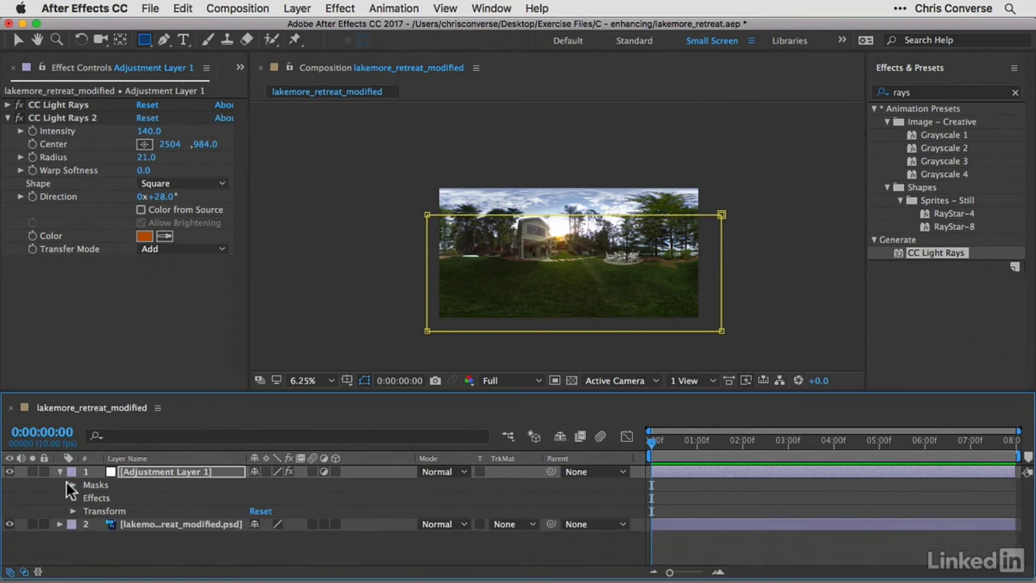
click(60, 471)
click(166, 516)
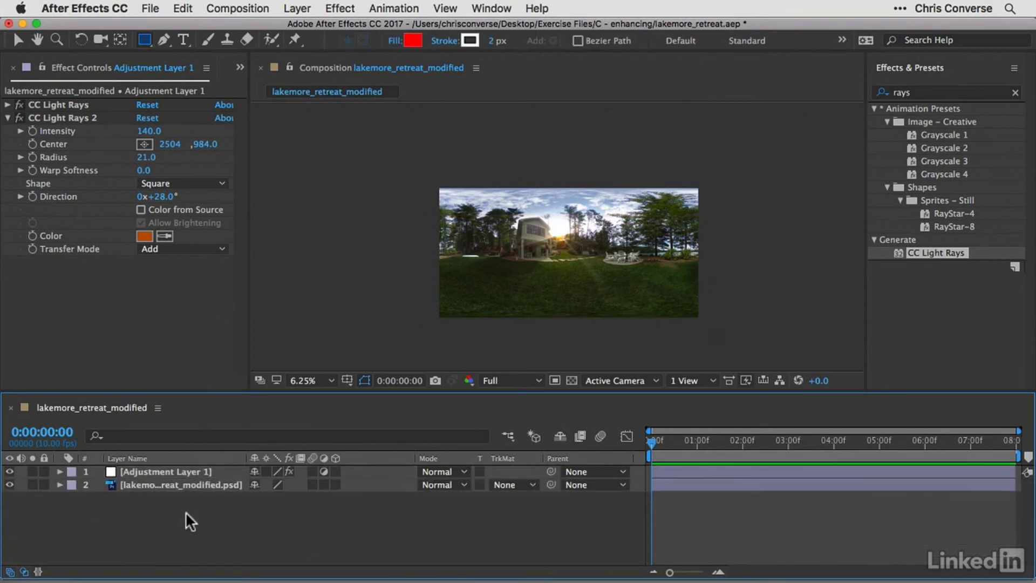
Apply Hue/Saturation to the lakemore_retreat_modified.psd layer and set Master Saturation to 36.
click(329, 380)
click(328, 416)
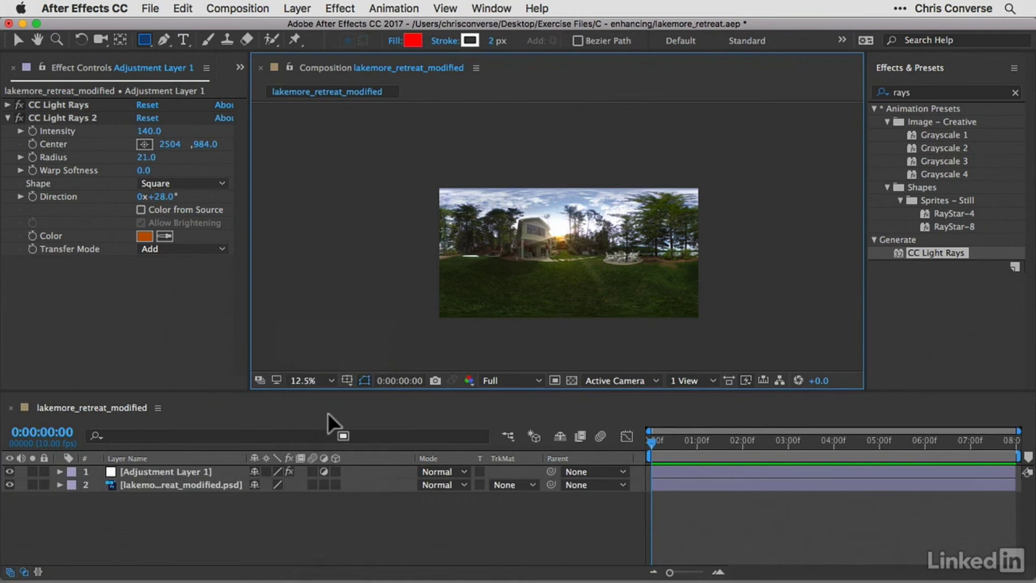
key(h)
drag(441, 287, 414, 258)
key(q)
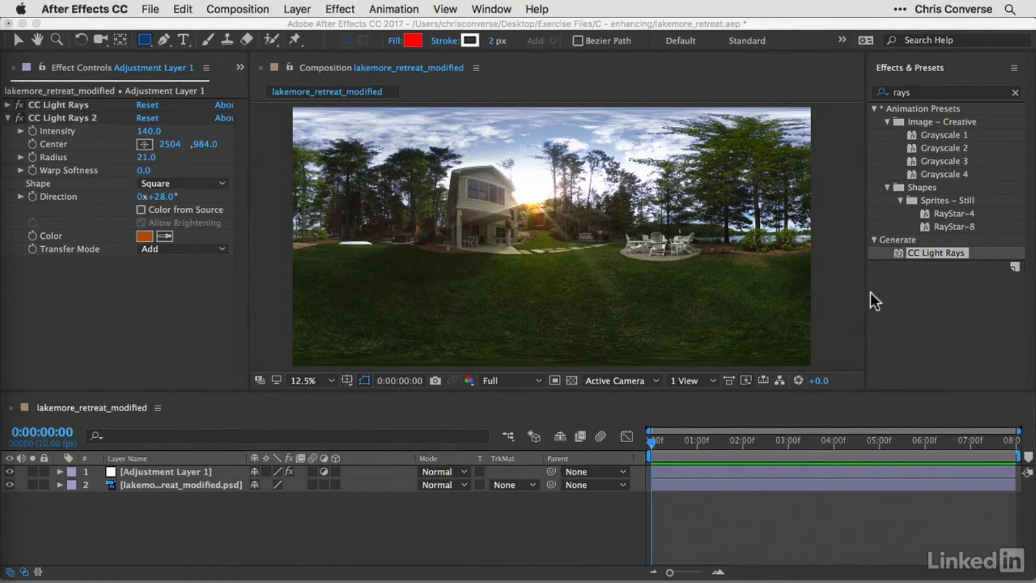
click(905, 284)
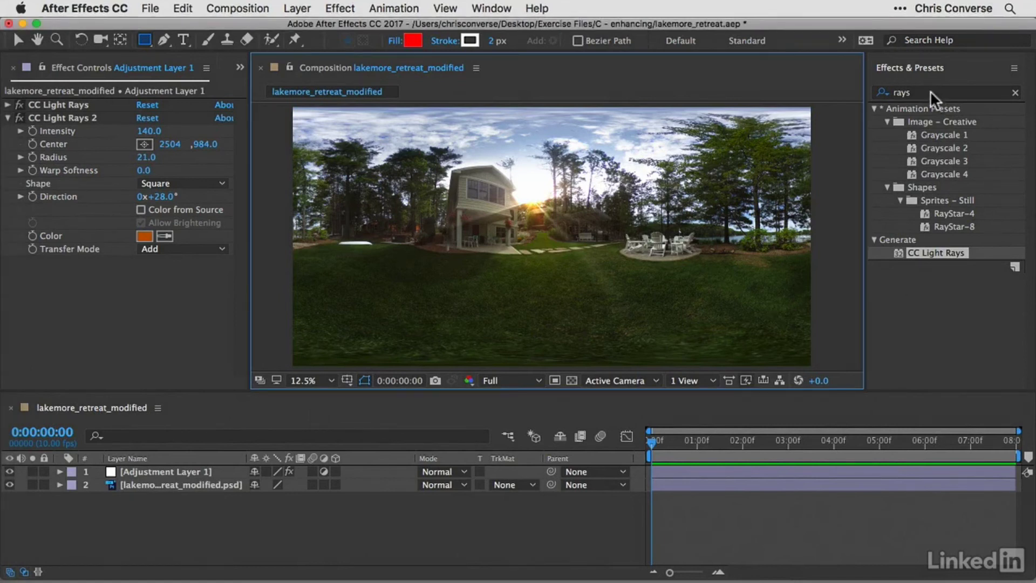
click(904, 92)
key(BackSpace)
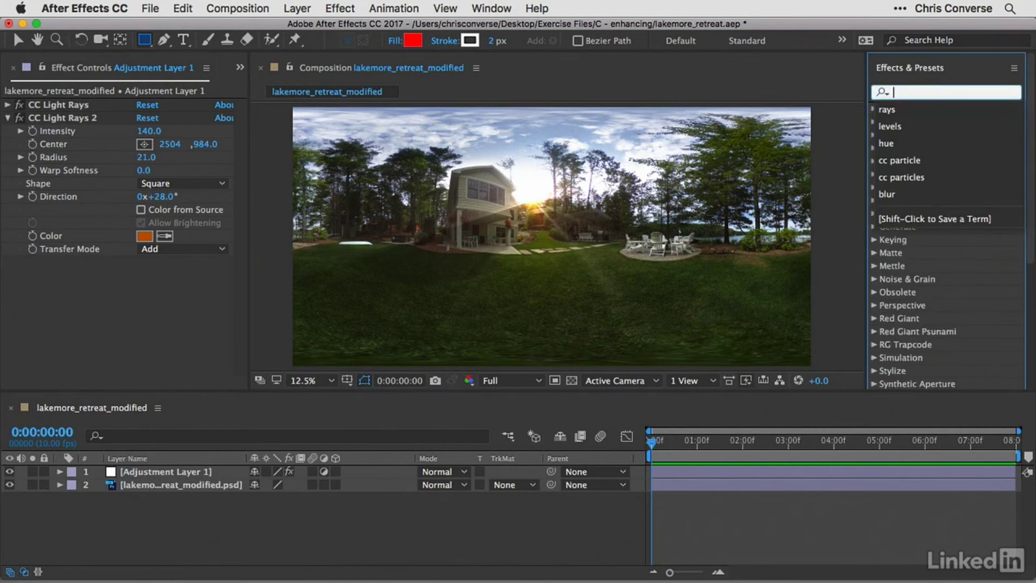
text(hue)
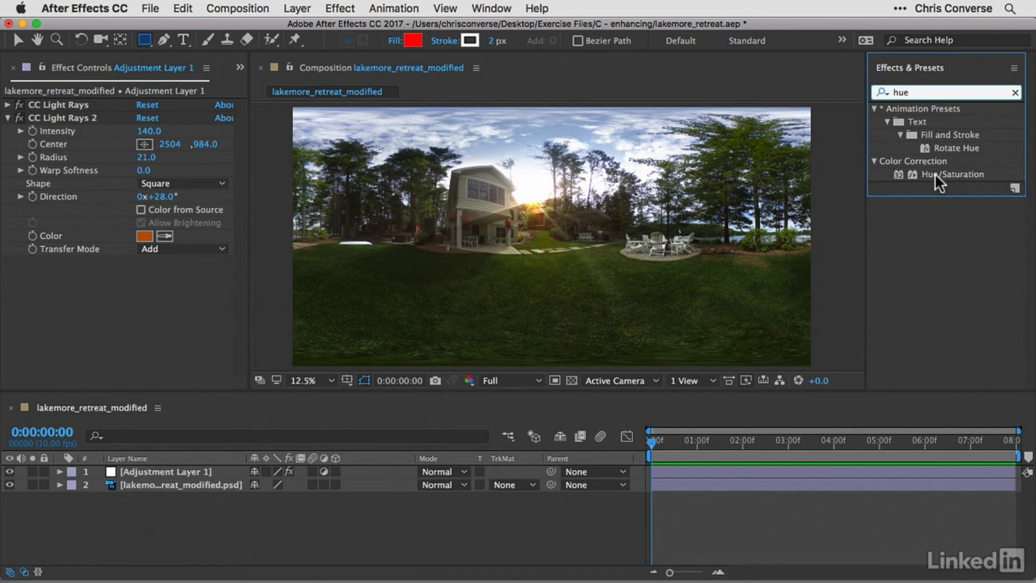
drag(900, 178, 155, 485)
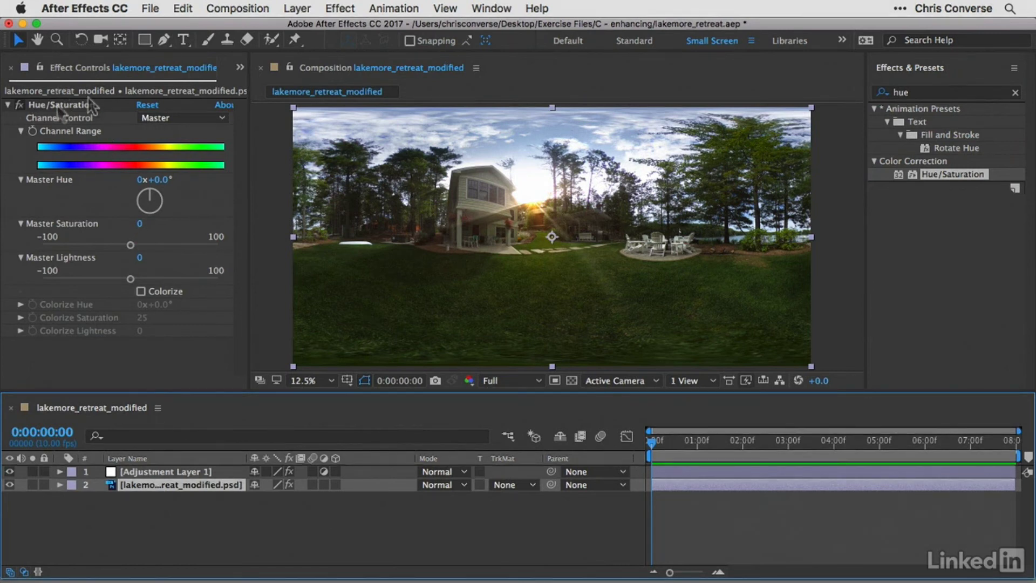
drag(140, 224, 161, 217)
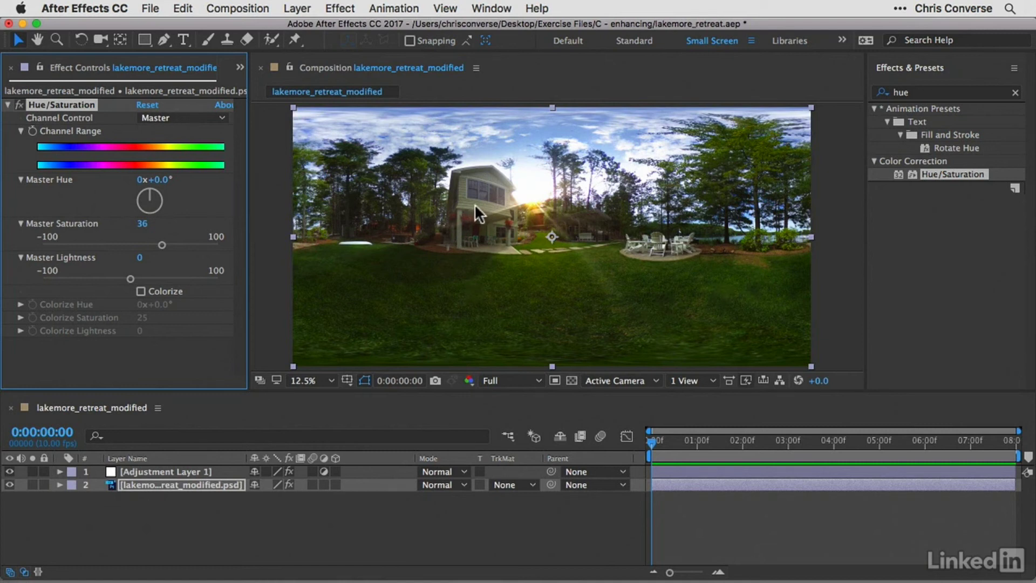
click(8, 105)
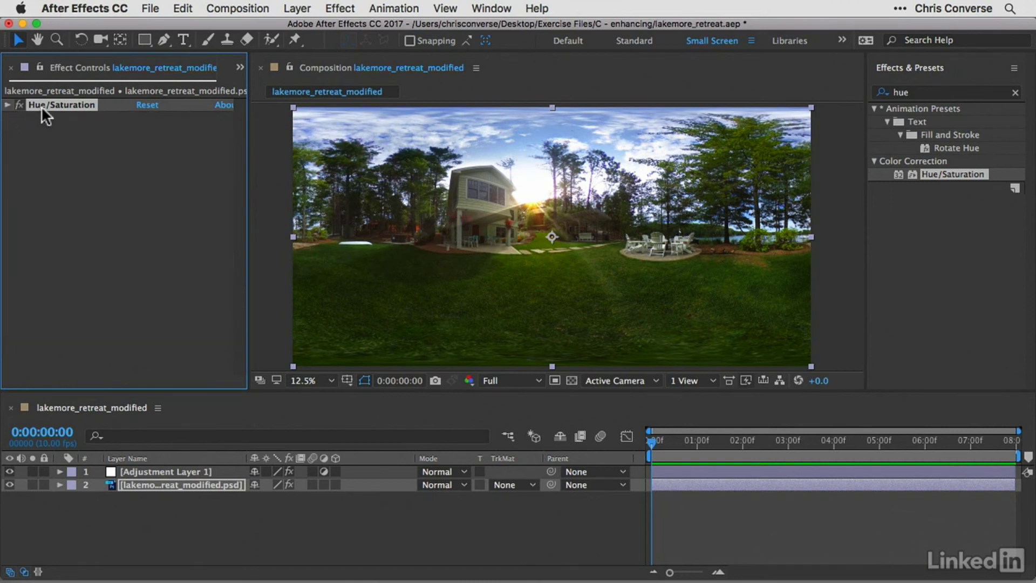
Apply the Color Balance effect to the lakemore_retreat_modified.psd layer and enable Preserve Luminosity.
click(933, 93)
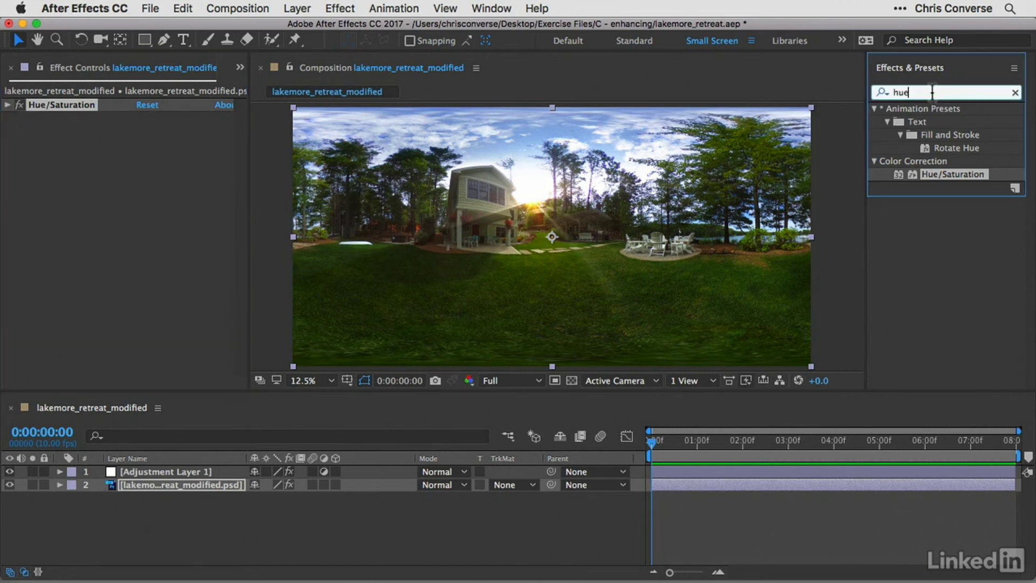
text(color bal)
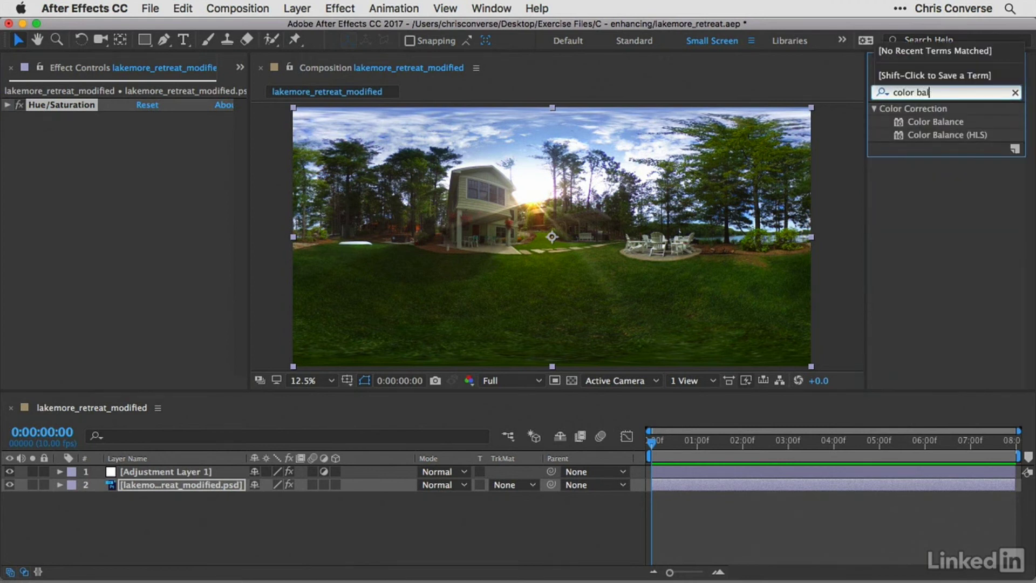
drag(898, 121, 145, 482)
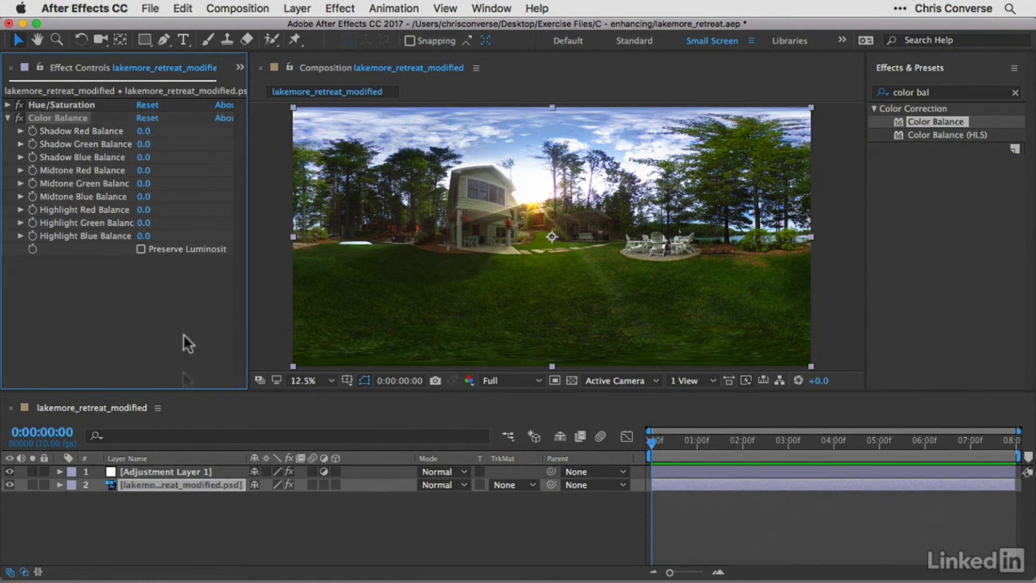
click(141, 248)
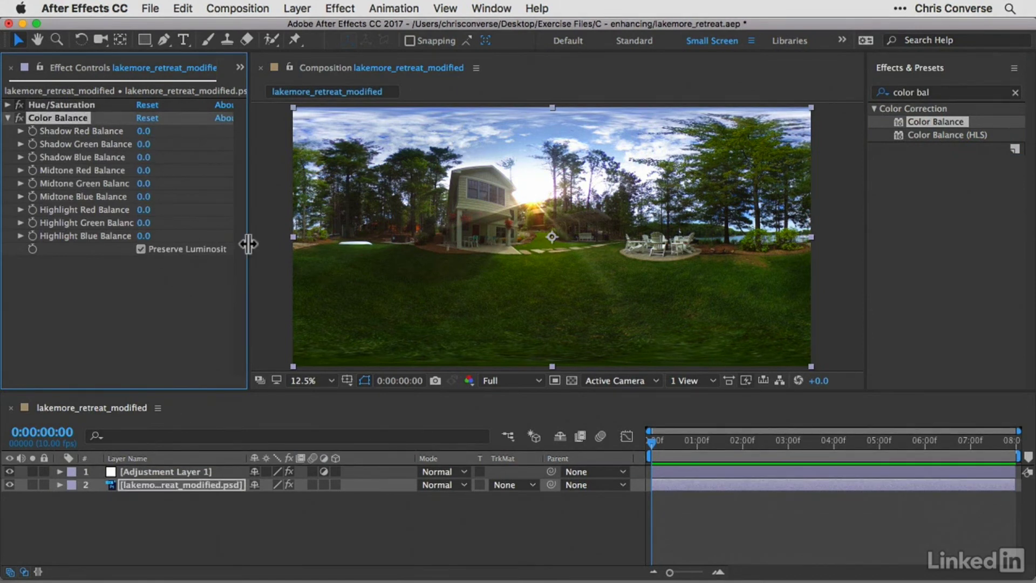
drag(248, 243, 257, 239)
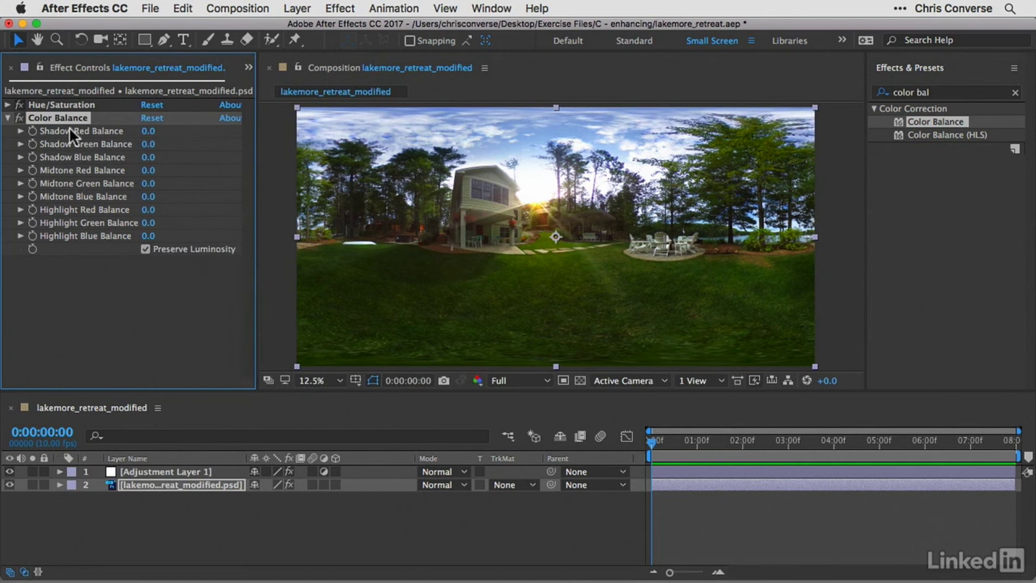
Set the Color Balance effect's Shadow Red Balance to 11 and Highlight Red Balance to 5.
click(145, 131)
text(11)
key(Tab)
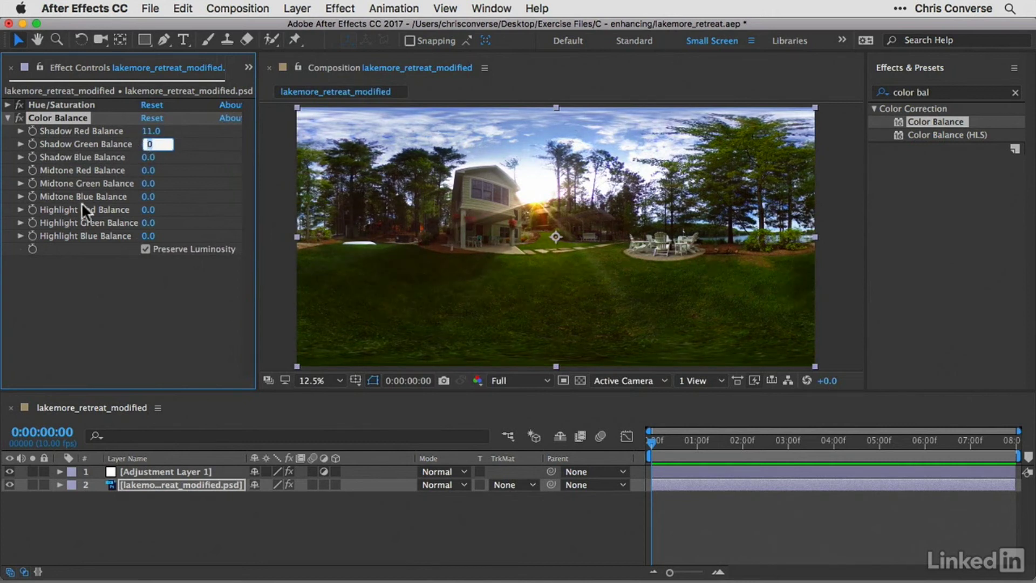
click(147, 210)
text(5)
key(Tab)
click(191, 333)
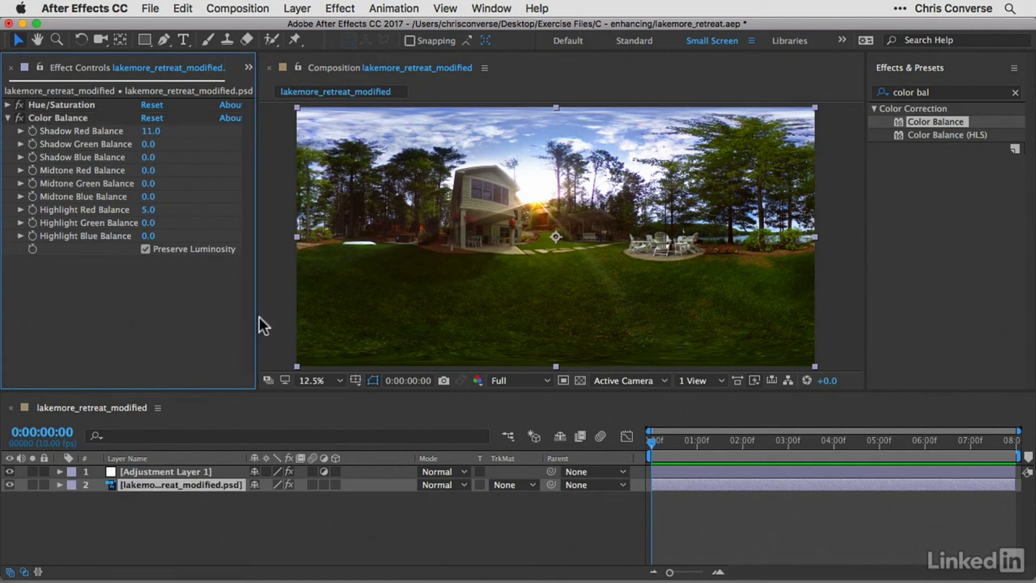
click(277, 310)
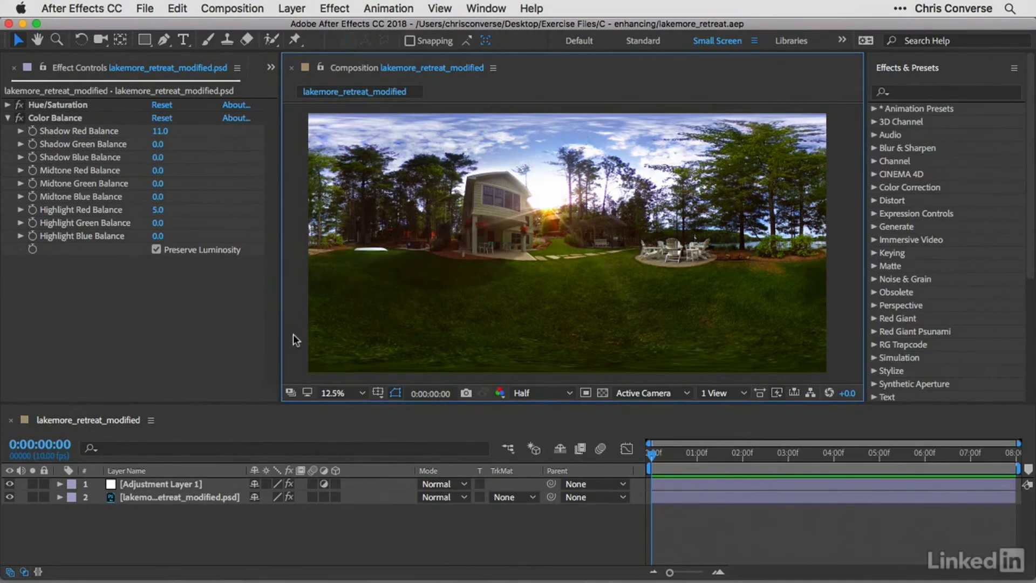
Import logo.png from the A - original files folder inside Exercise Files into the project as footage.
click(204, 310)
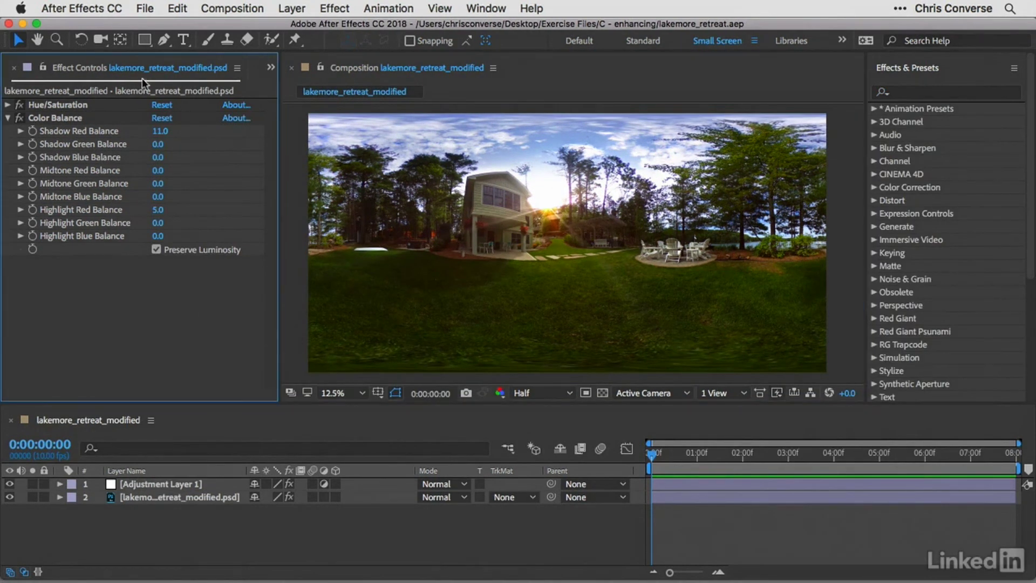
click(271, 65)
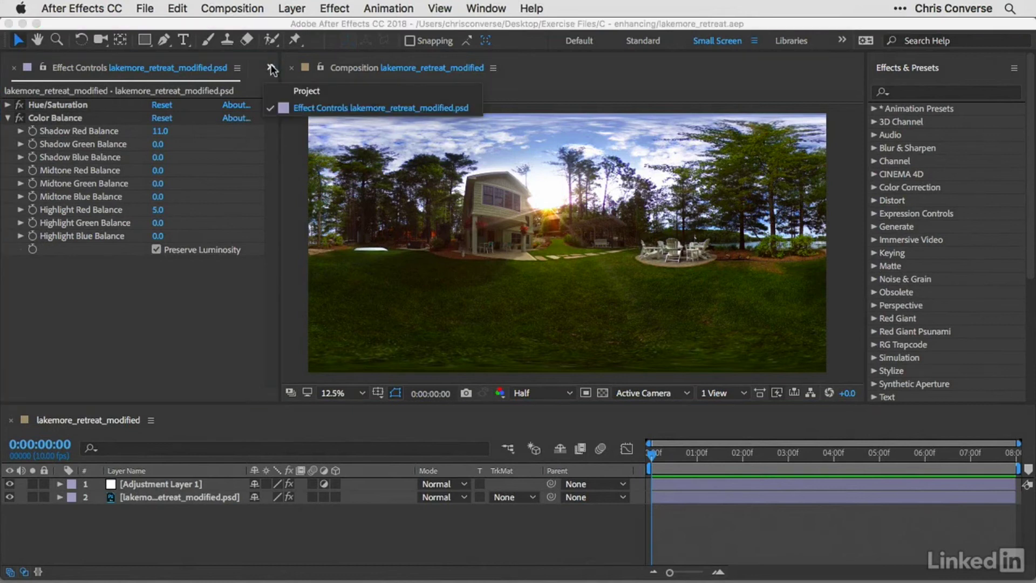
click(305, 89)
click(147, 10)
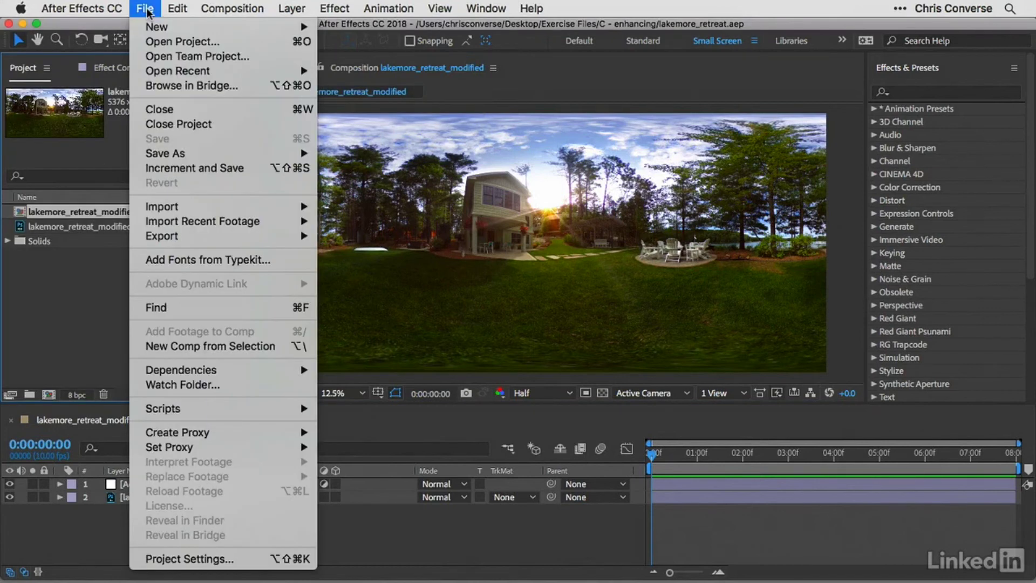
mouse_move(205, 203)
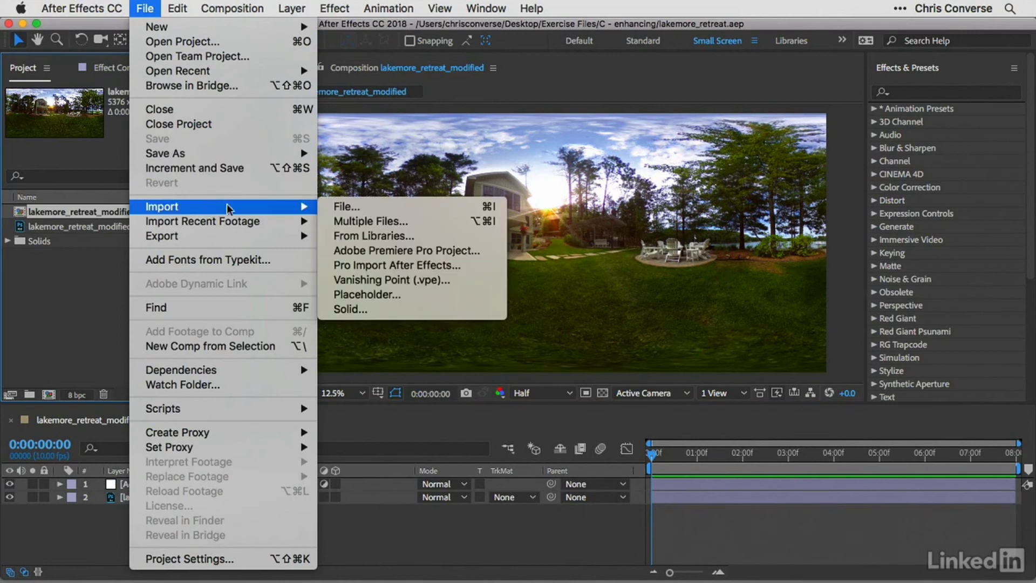
click(368, 208)
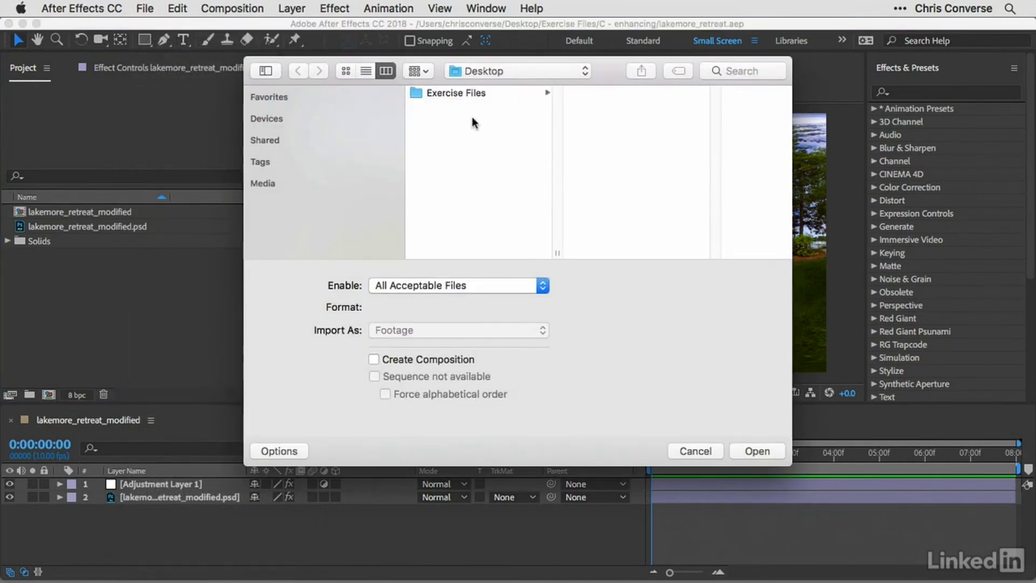
click(448, 95)
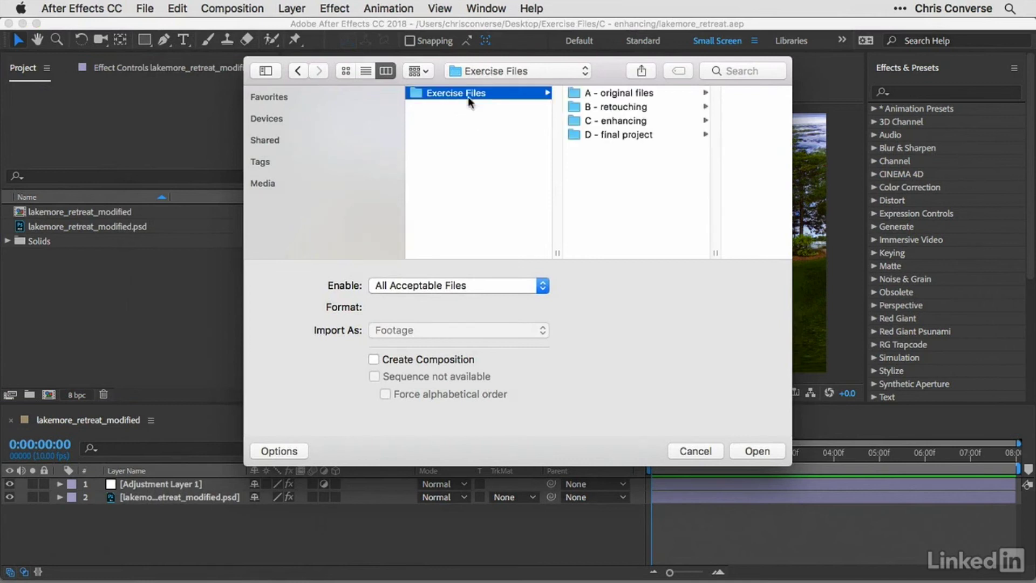
click(606, 95)
click(675, 106)
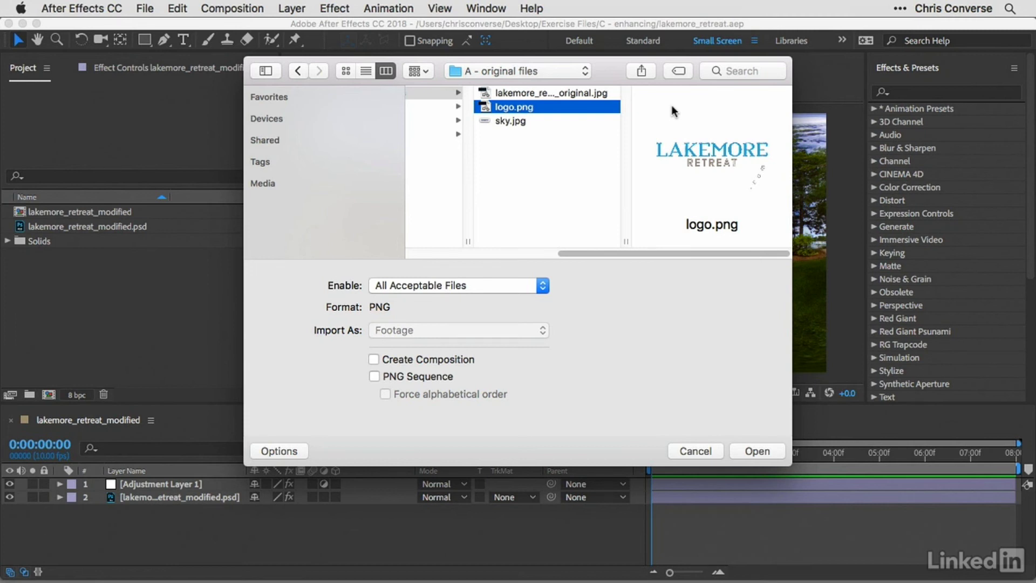
click(763, 451)
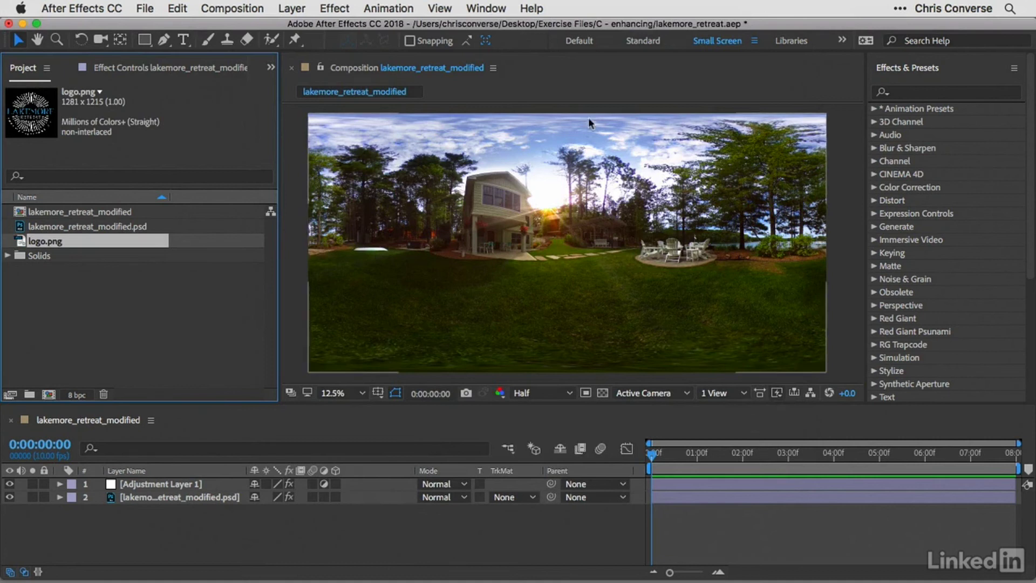
Add a 2D edit of the lakemore_retreat_modified composition with the VR Comp Editor, using a comp width of 2000, and ignore the GPU effects error.
click(491, 7)
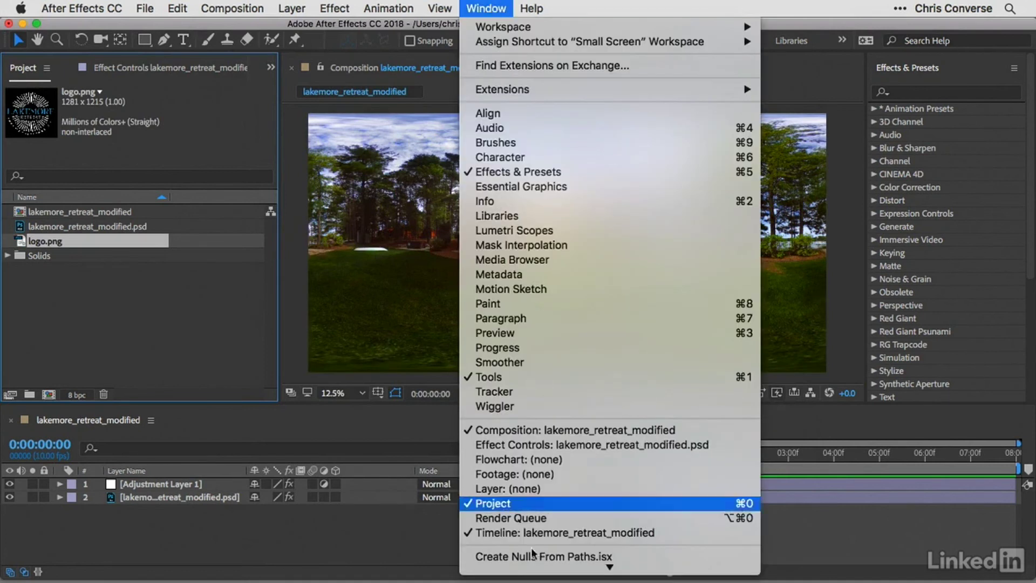
mouse_move(536, 572)
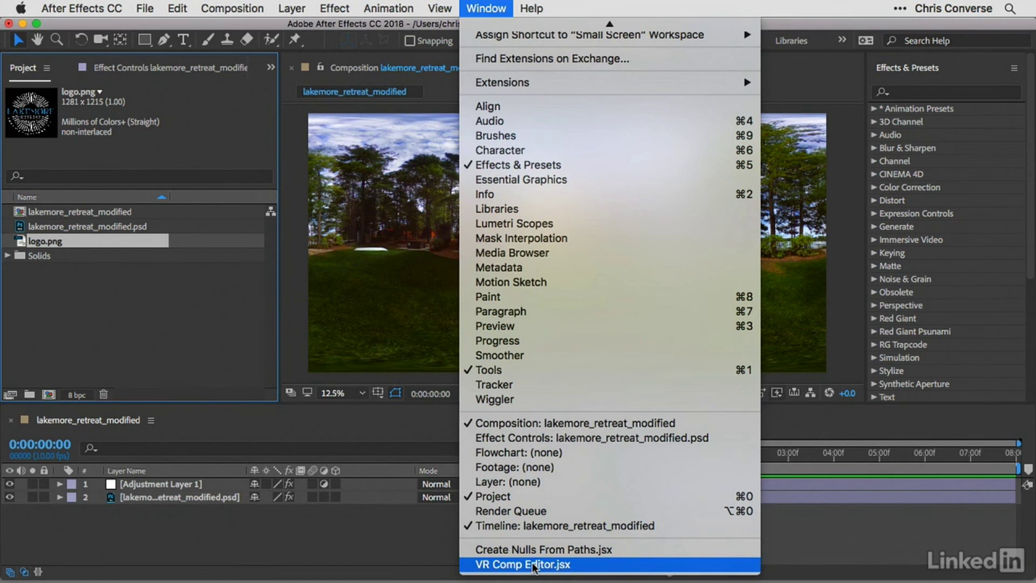
click(533, 565)
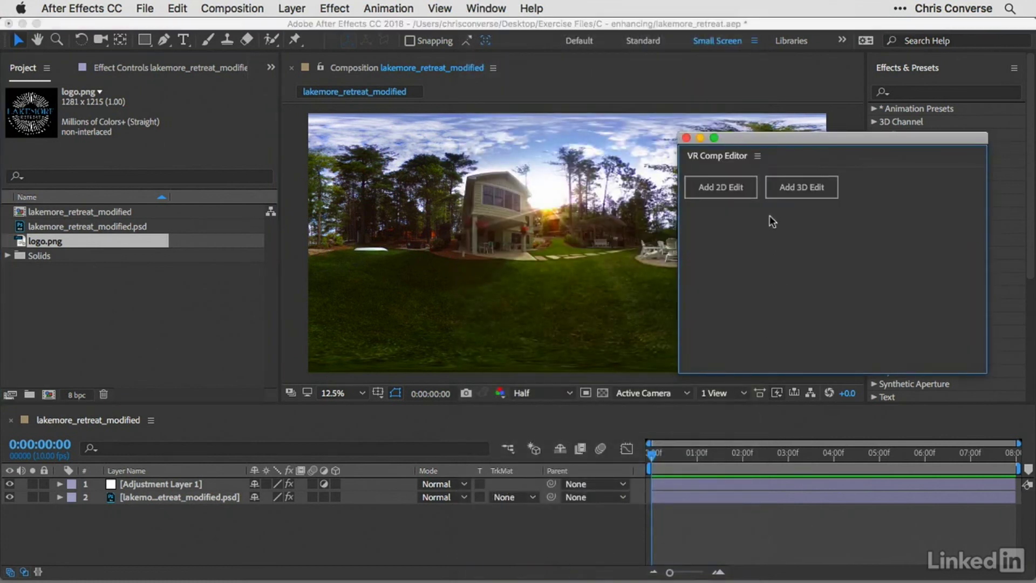
click(721, 187)
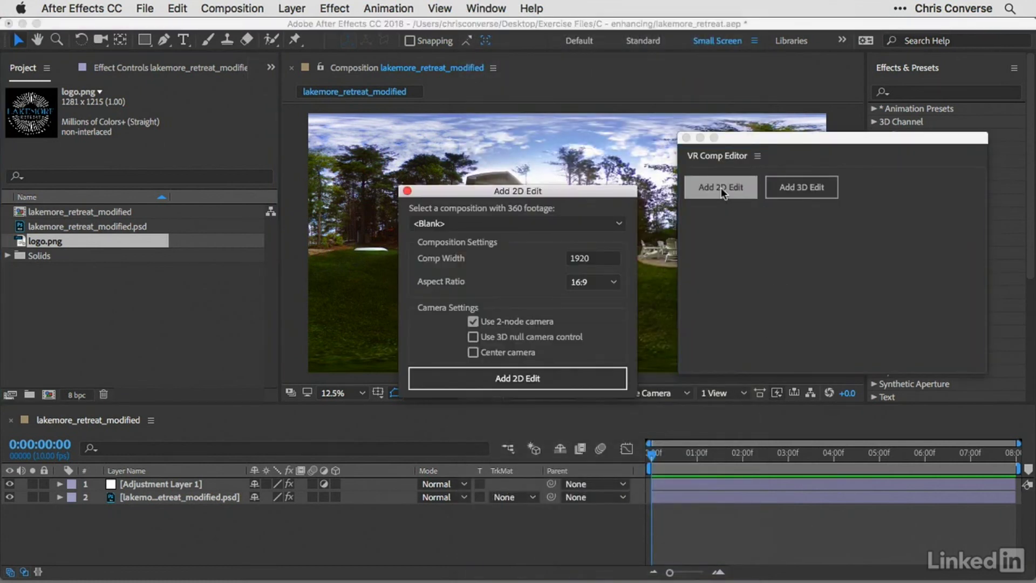
click(466, 225)
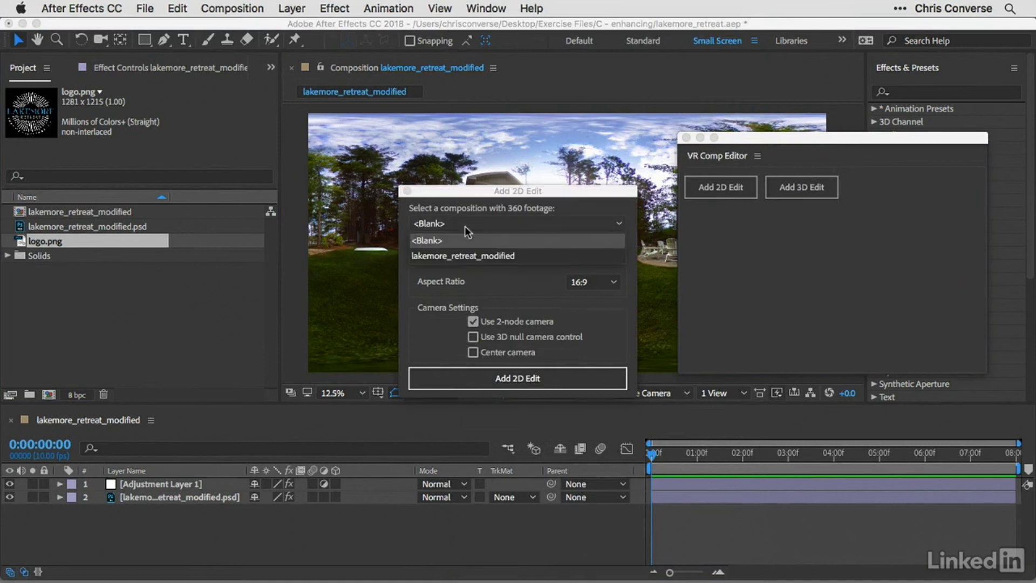
click(466, 255)
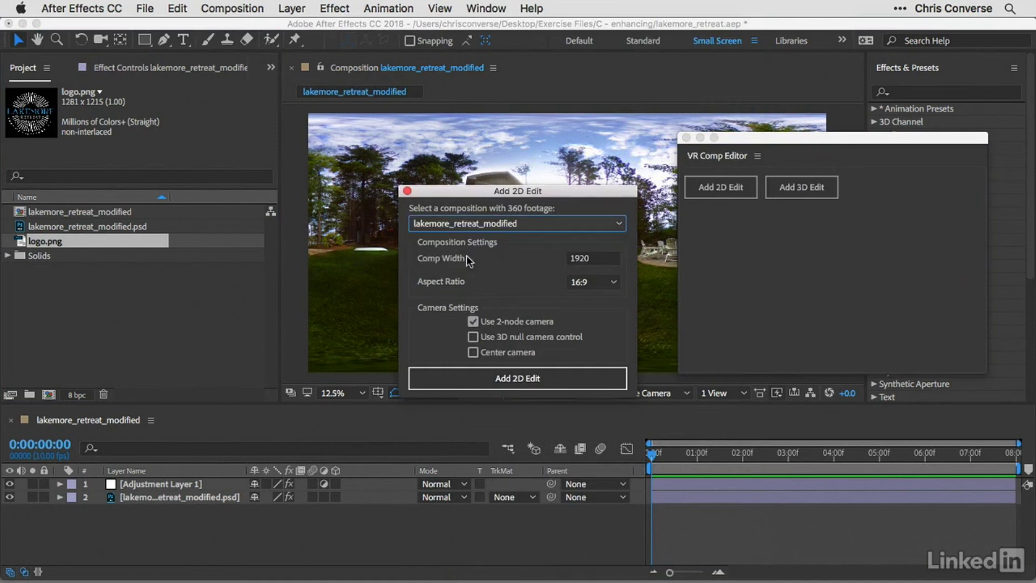
click(593, 258)
text(2000)
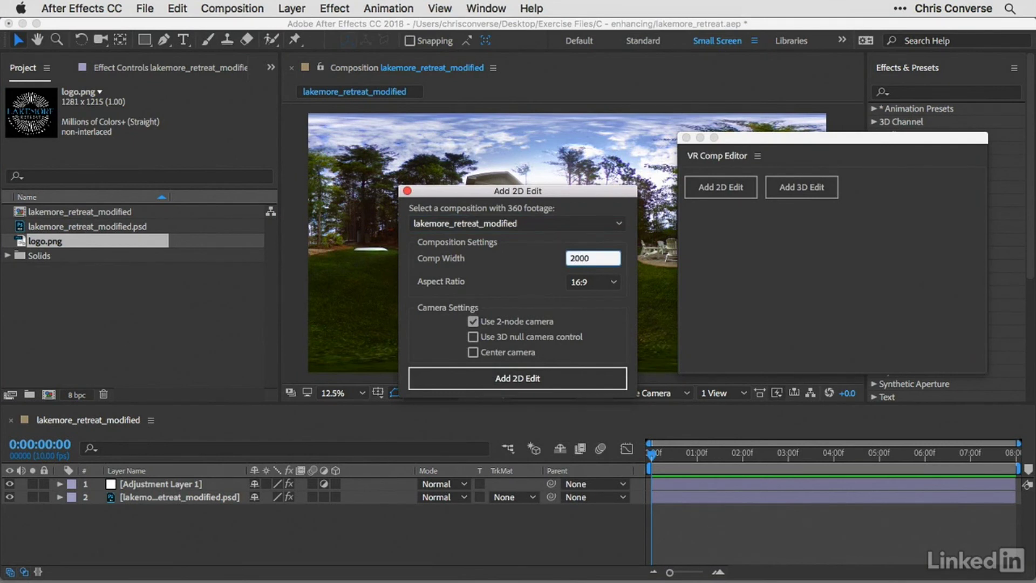
click(539, 376)
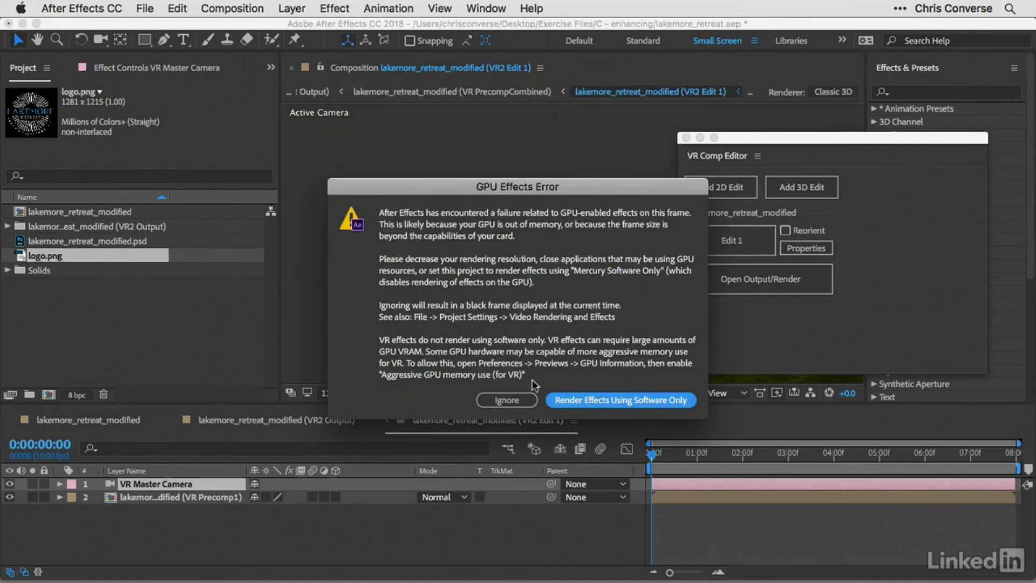
click(503, 400)
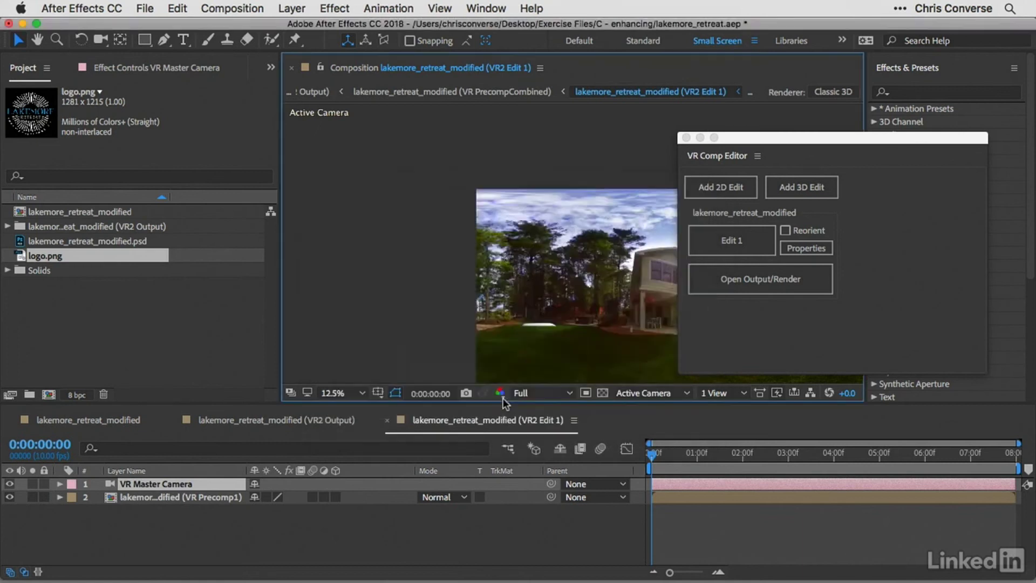
Set the preview resolution of the VR2 Edit 1 and VR2 Output compositions to Half and return to VR2 Edit 1.
click(559, 398)
click(539, 444)
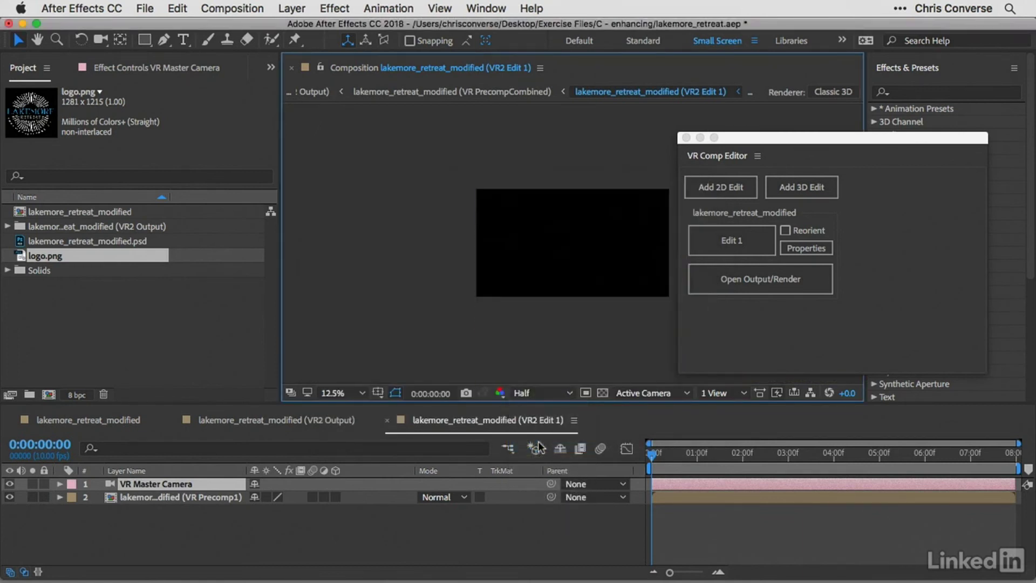
click(306, 416)
click(497, 400)
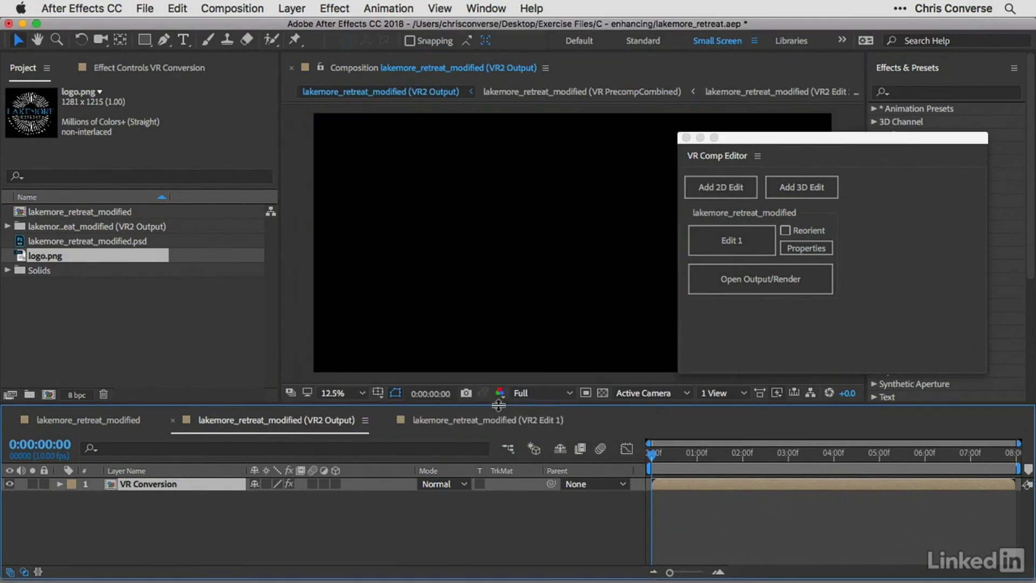
click(549, 394)
click(546, 444)
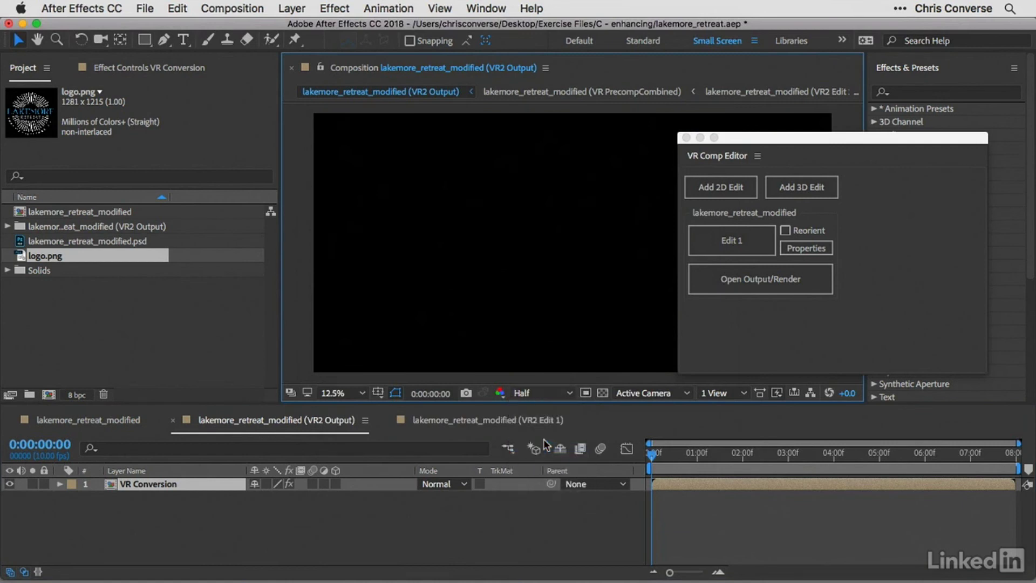
click(510, 421)
click(320, 420)
click(439, 419)
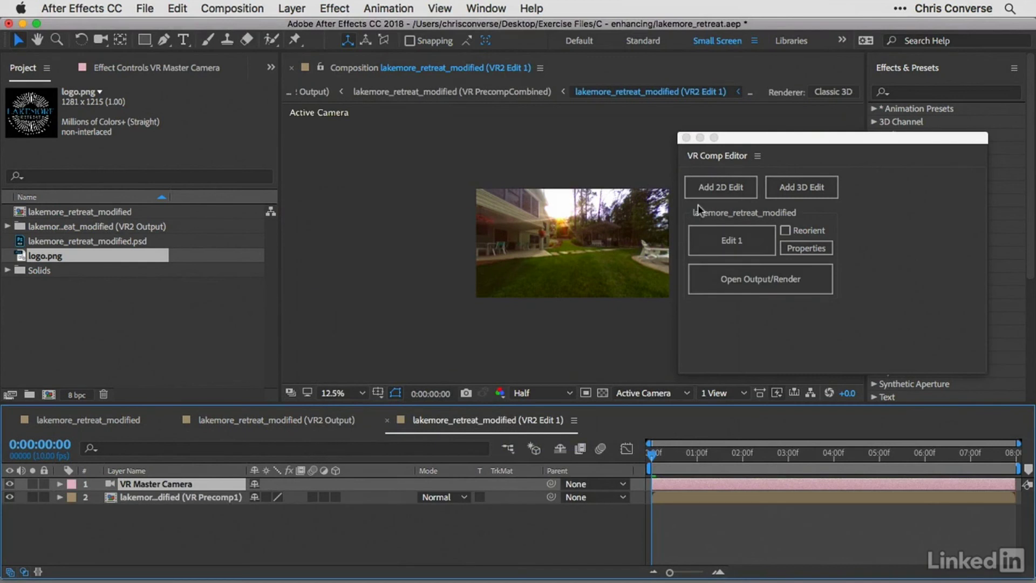
Close the VR Comp Editor and tilt the VR Master Camera down until only the grass fills the VR2 Edit 1 view.
click(686, 137)
key(period)
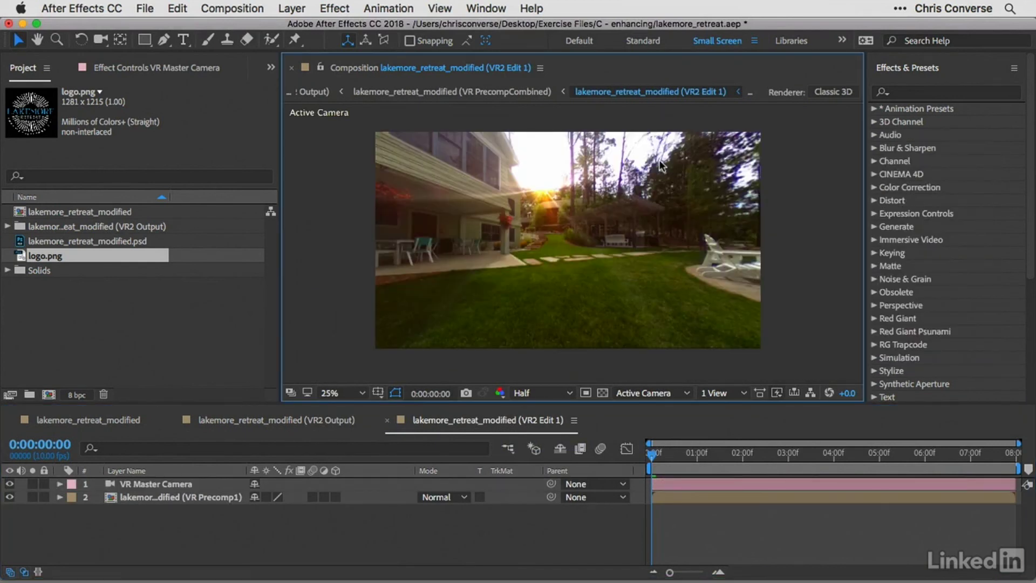
click(101, 40)
drag(561, 253, 561, 195)
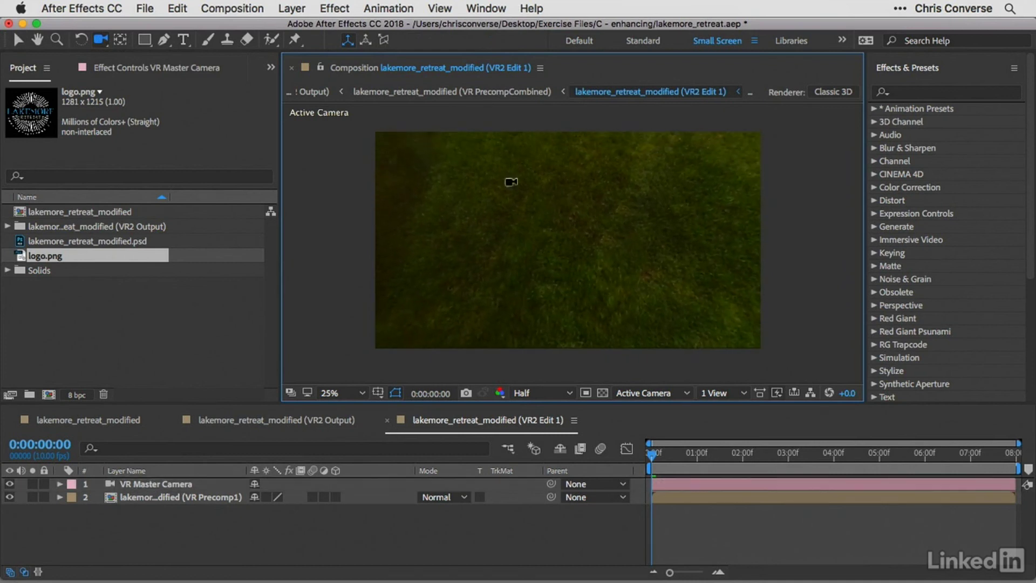
Place logo.png in the center of the VR2 Edit 1 composition over the grass and scale it down to about 73.7%.
click(19, 40)
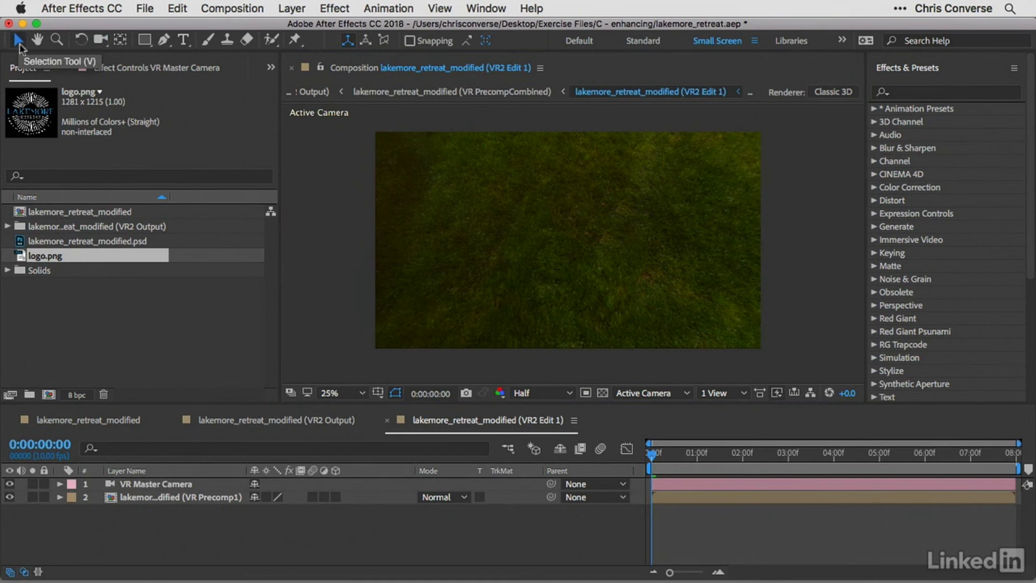
drag(25, 257, 573, 245)
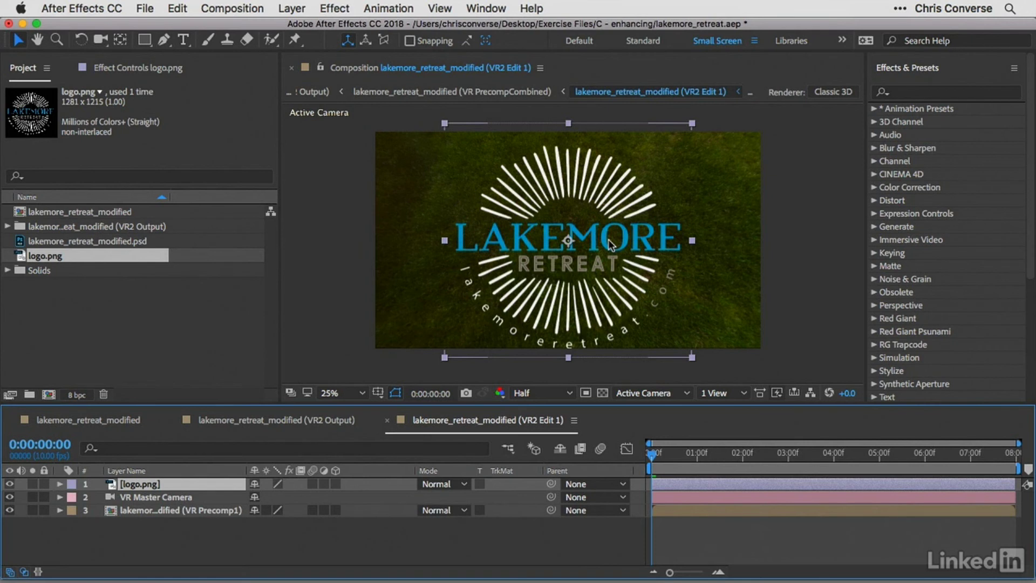
drag(692, 358, 662, 325)
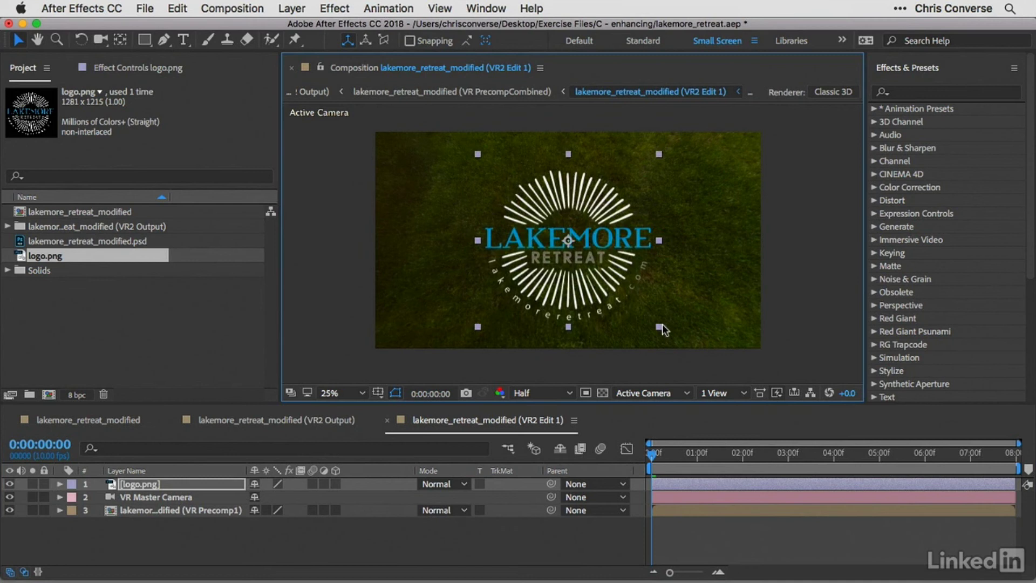
Rotate the logo.png layer to 21 degrees through its Transform properties.
click(59, 484)
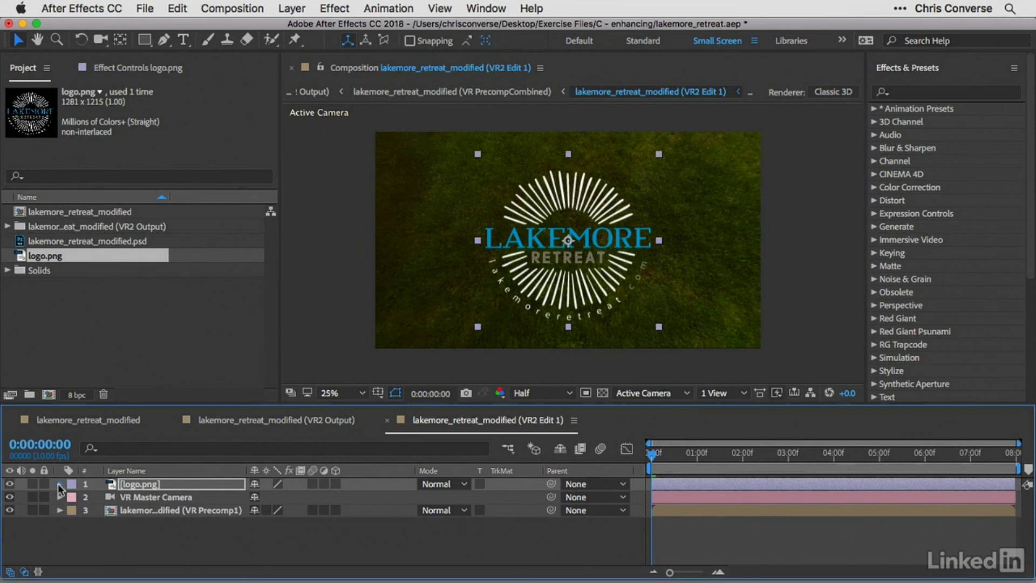
click(72, 493)
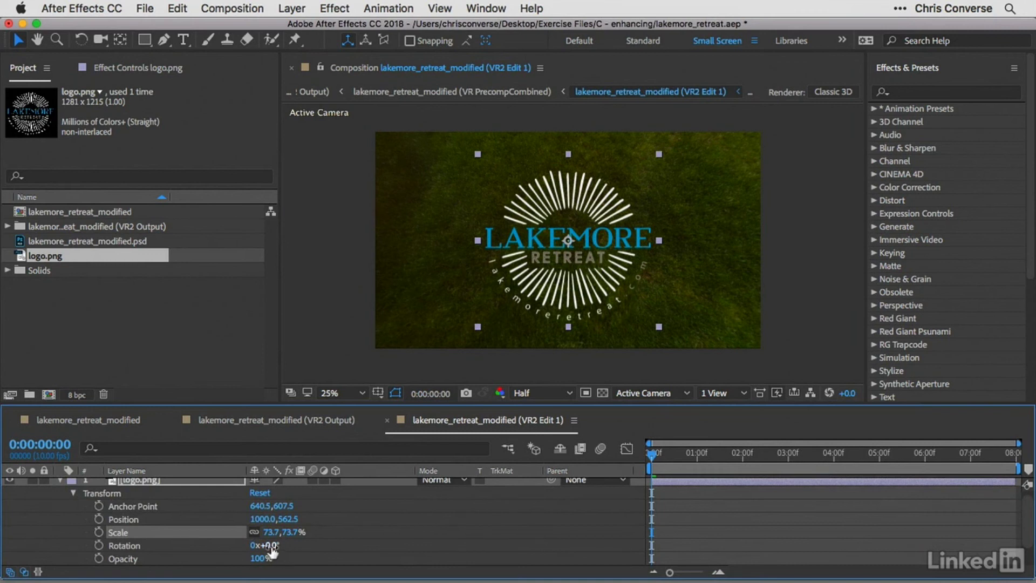
drag(267, 545, 285, 545)
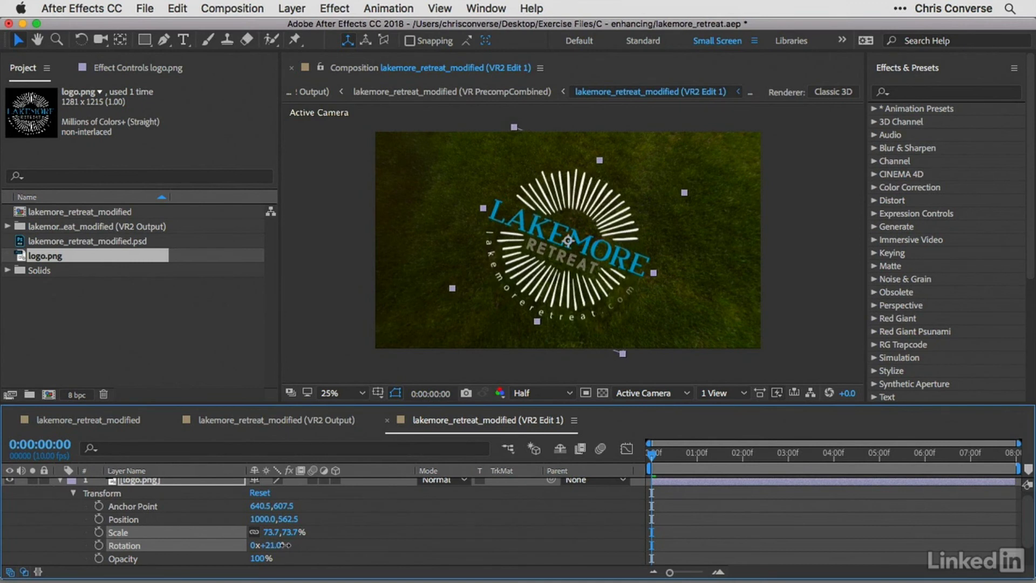
click(73, 493)
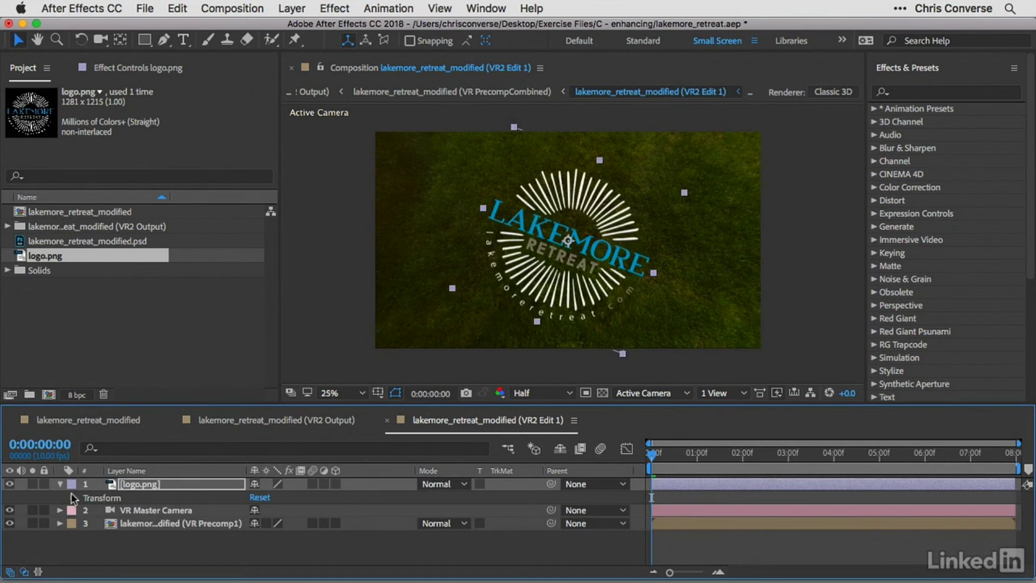
Apply an Outer Glow layer style to the logo.png layer.
right_click(175, 481)
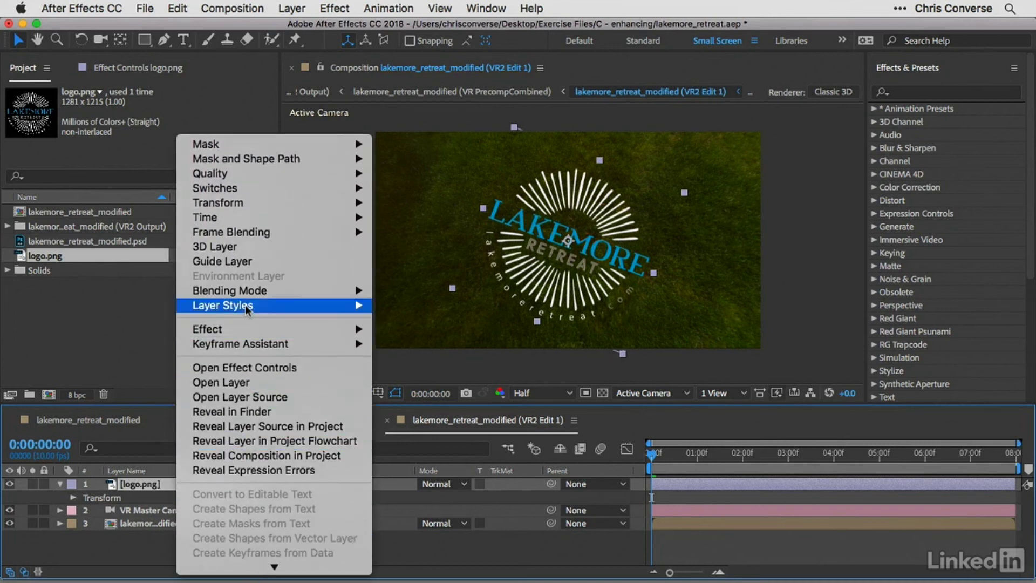
mouse_move(261, 306)
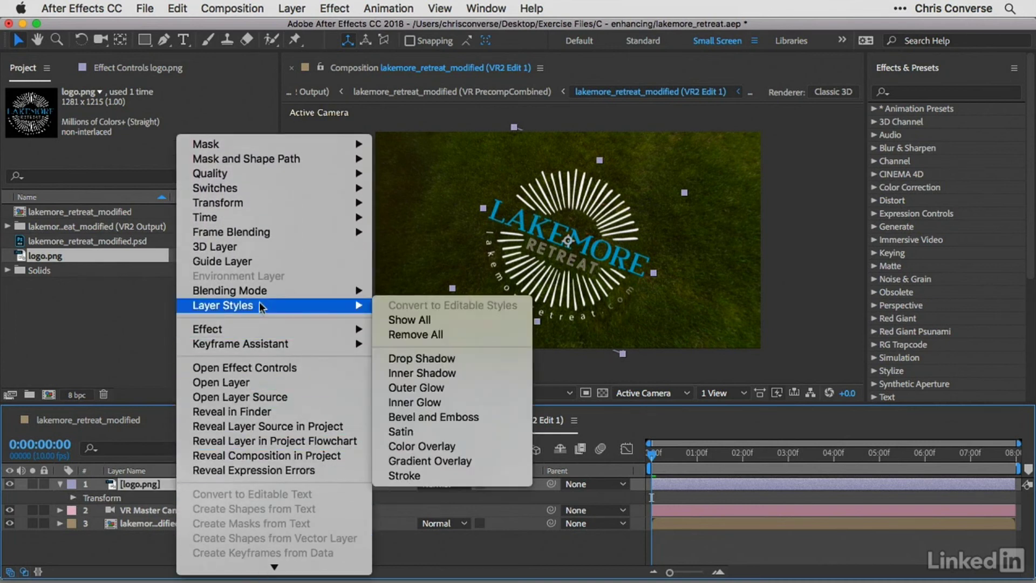
click(445, 386)
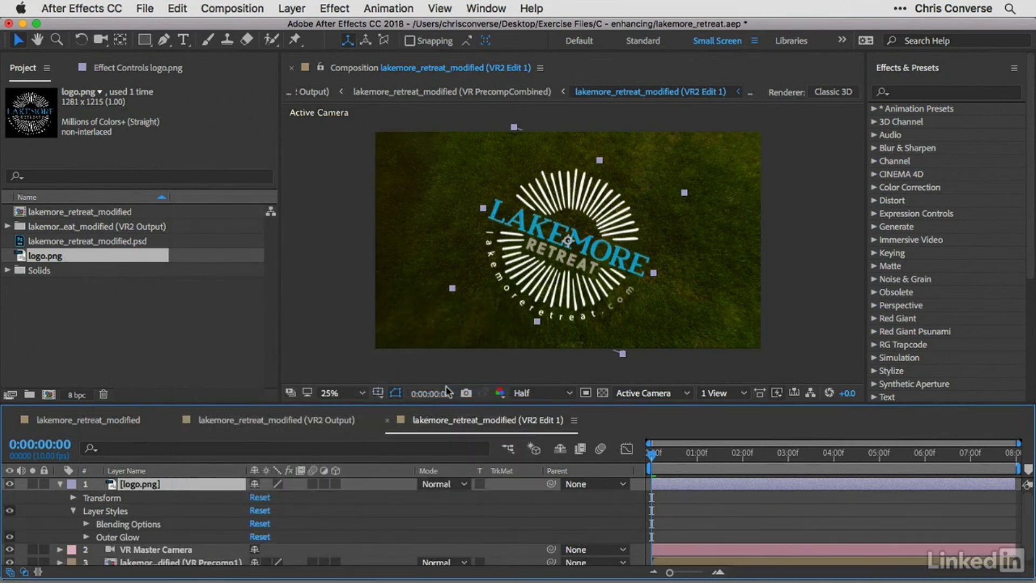
Set the blend mode of logo.png's Outer Glow to Linear Burn.
click(86, 536)
scroll(198, 530, down, 2)
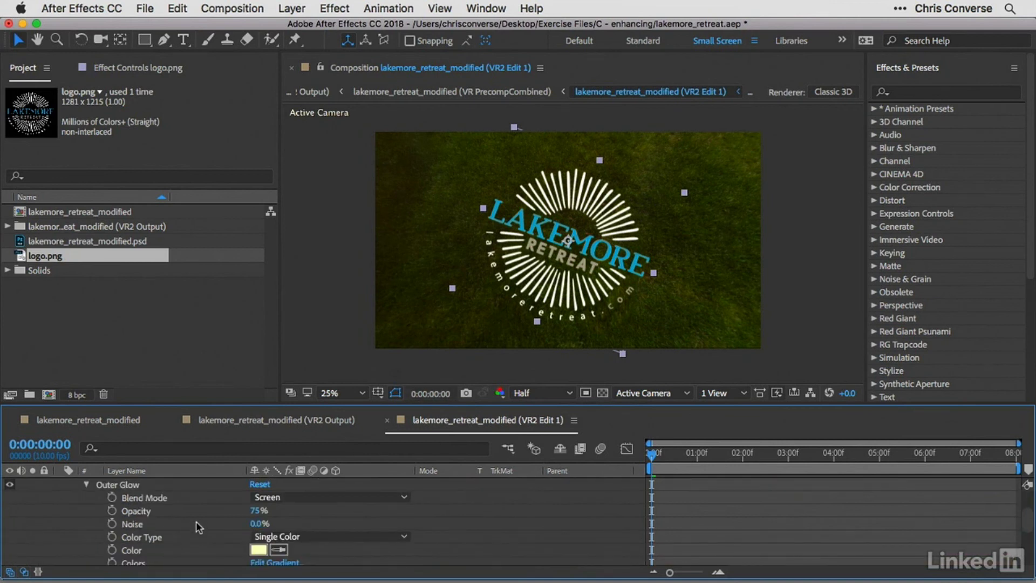
scroll(196, 521, down, 1)
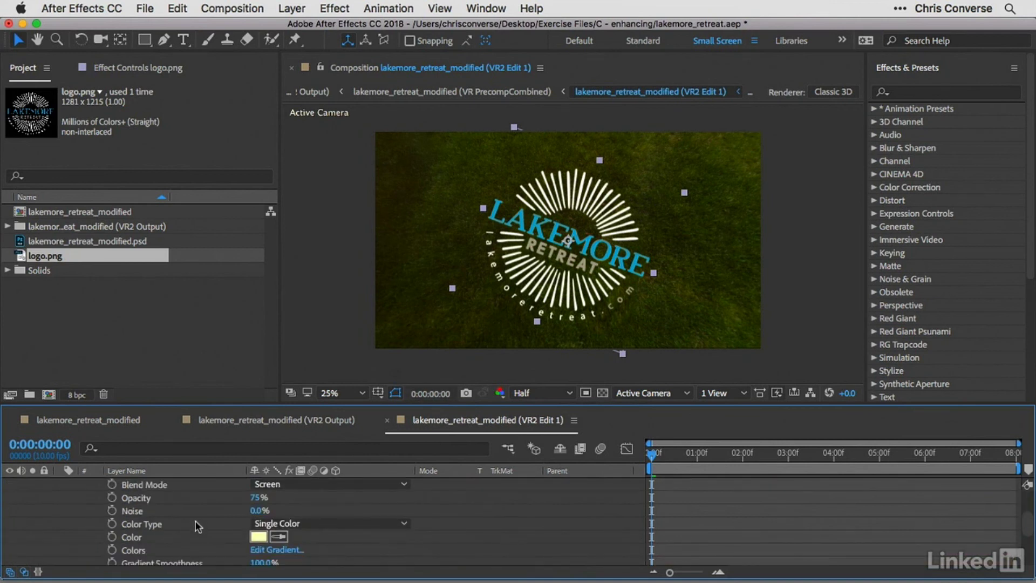
click(285, 484)
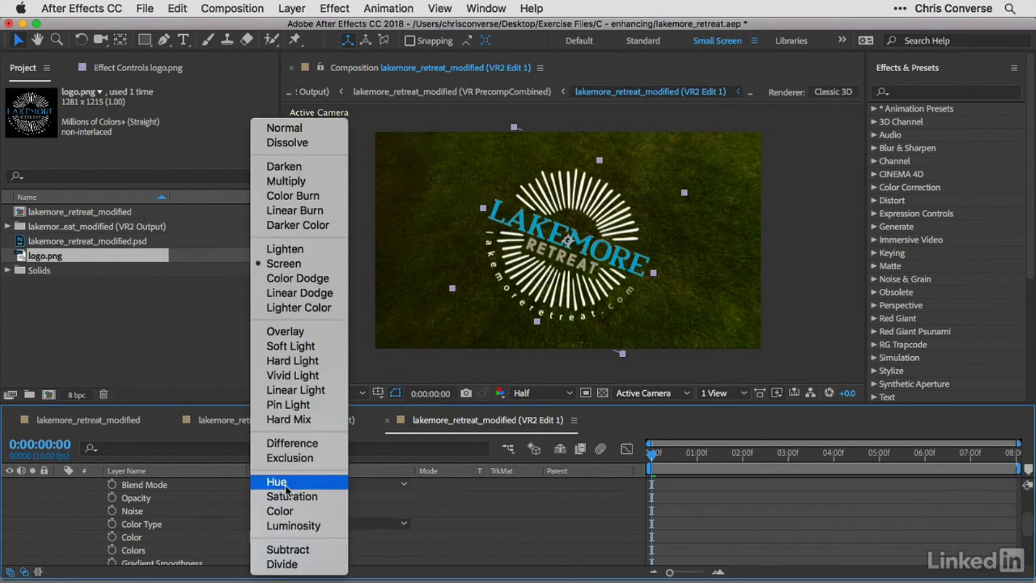
click(291, 211)
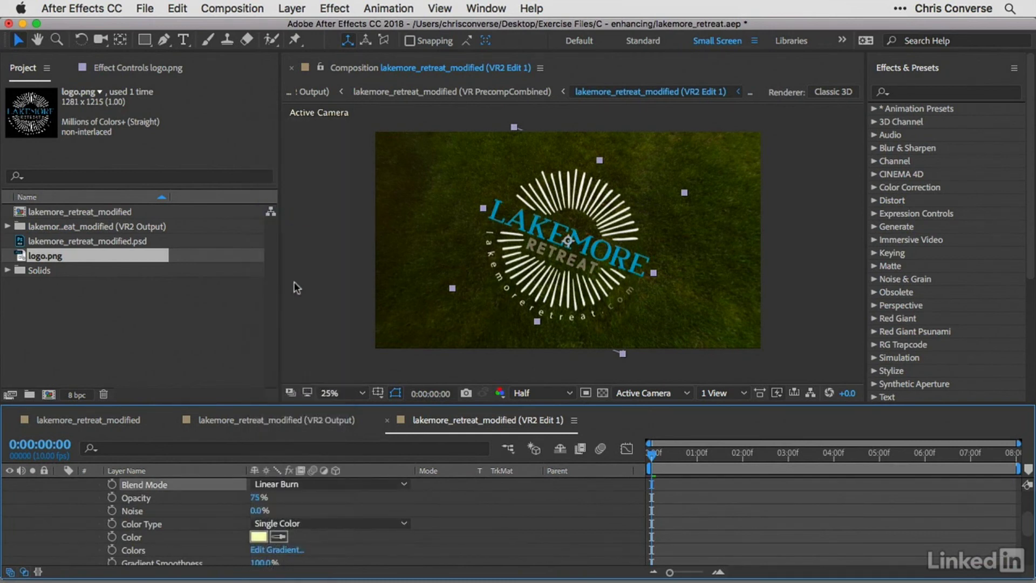
Set the Outer Glow's Size to 20 and its Spread to 10%.
scroll(316, 500, down, 3)
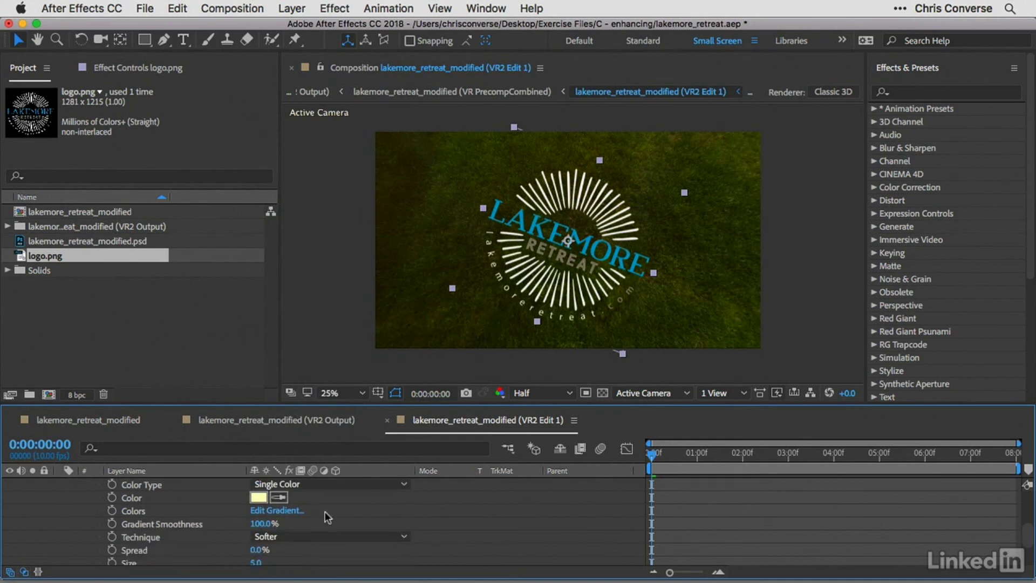
scroll(158, 555, down, 2)
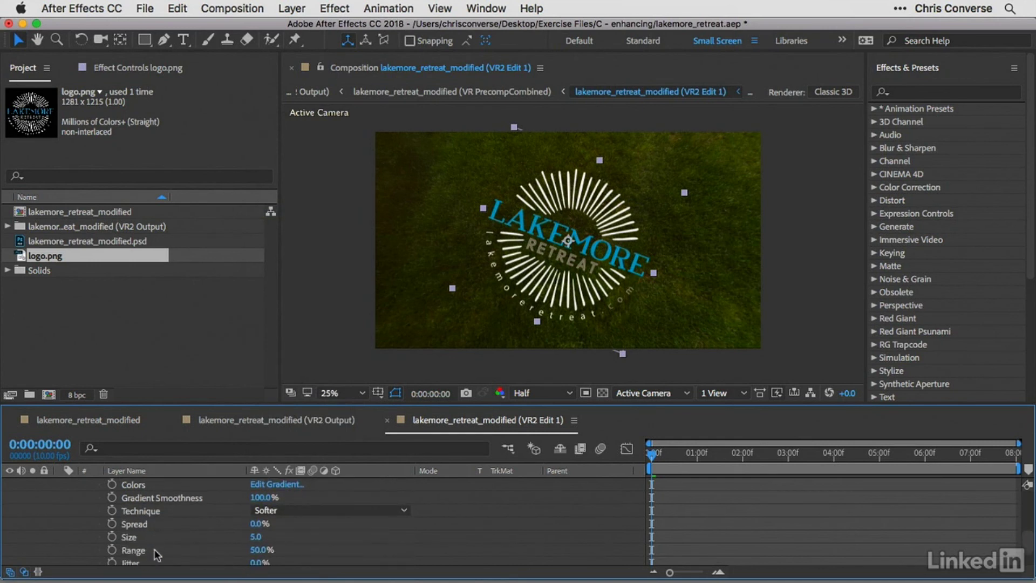
click(256, 537)
text(20)
key(Tab)
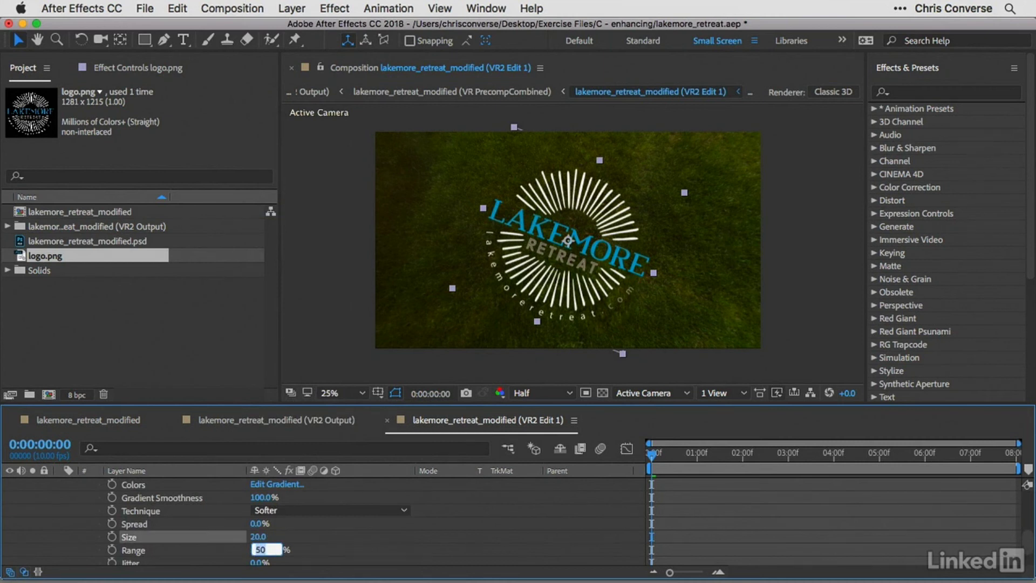
click(256, 523)
text(10)
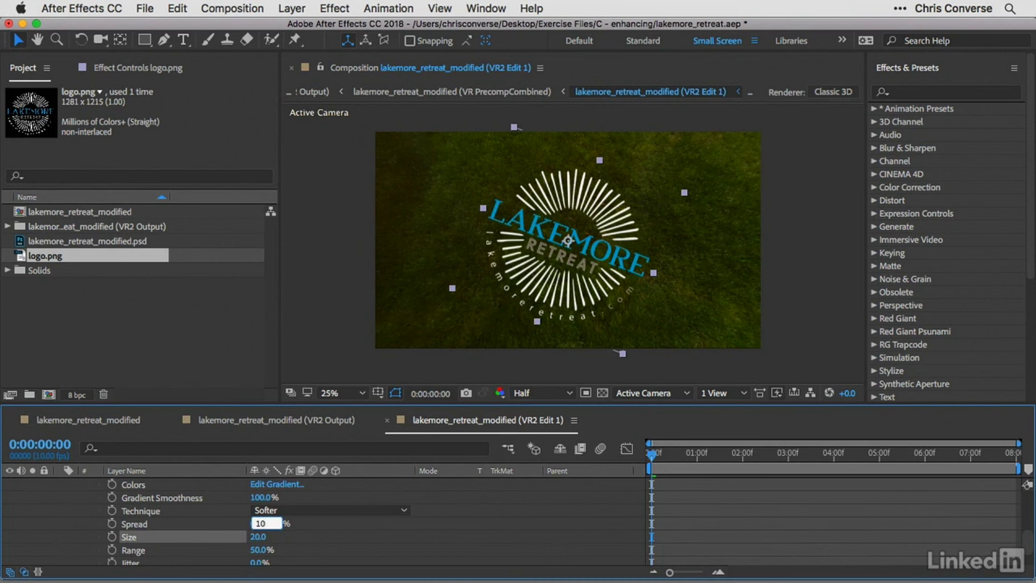
key(Tab)
Set the Outer Glow's Opacity to 10%.
scroll(249, 529, up, 2)
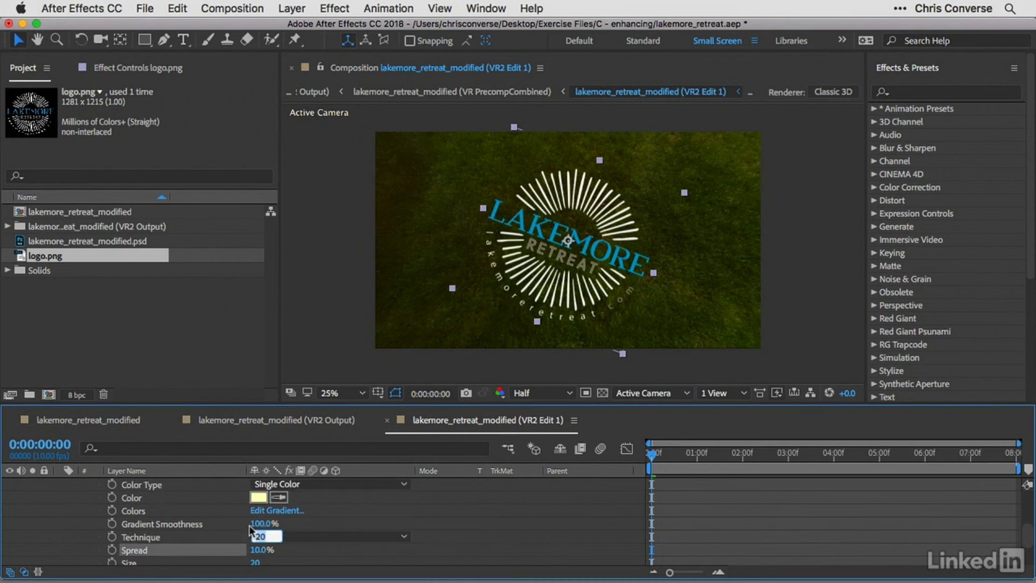
scroll(249, 526, up, 3)
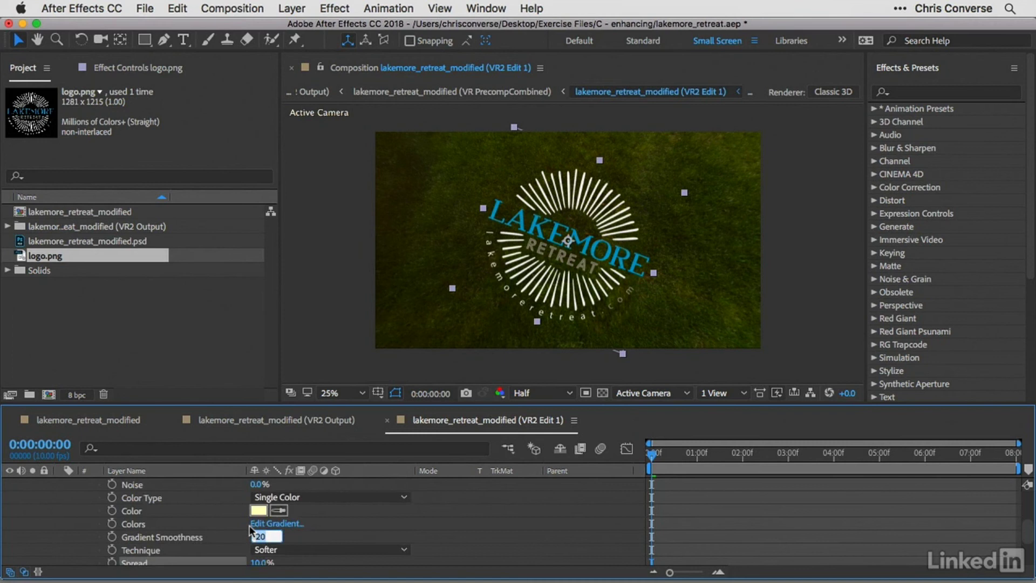
click(255, 497)
text(10)
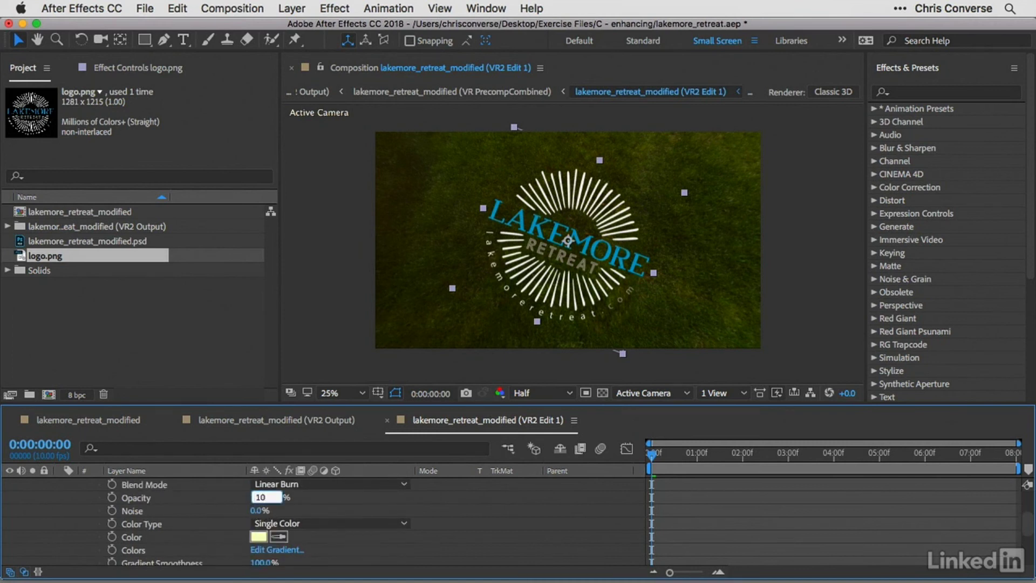
key(Tab)
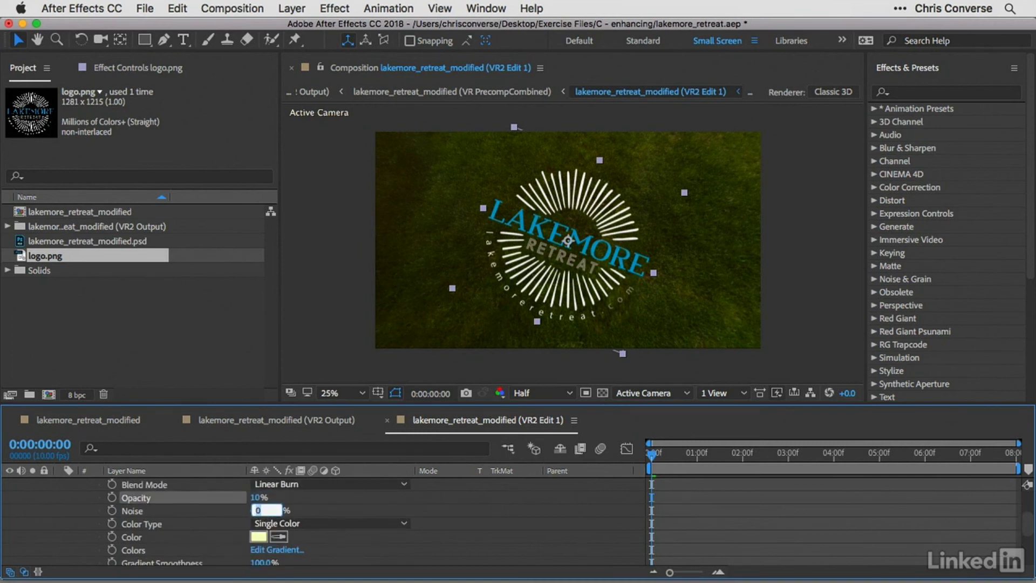
Sample a dark green from the grass for the Outer Glow color and lighten it slightly to 3B4807.
click(259, 536)
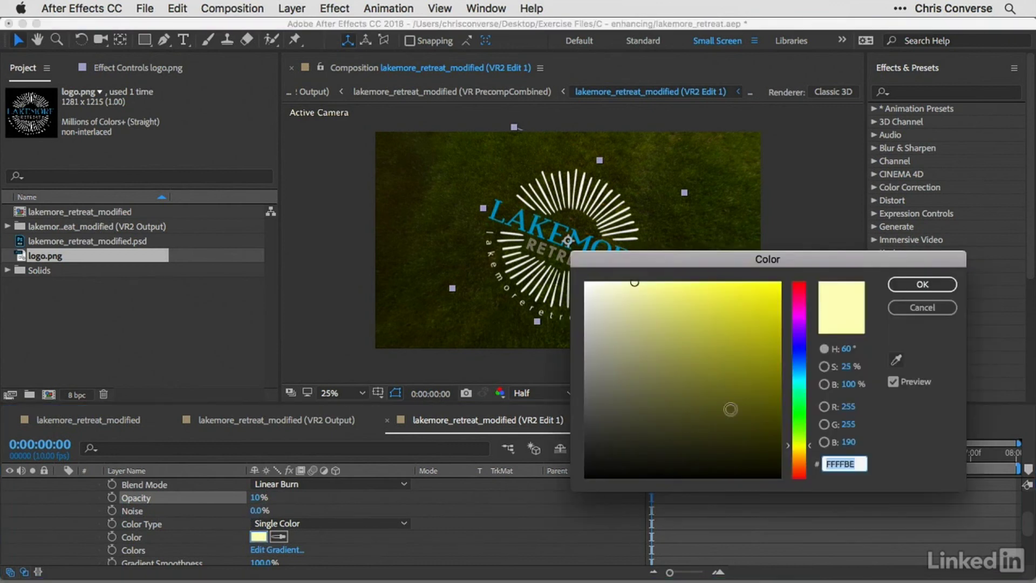
click(897, 363)
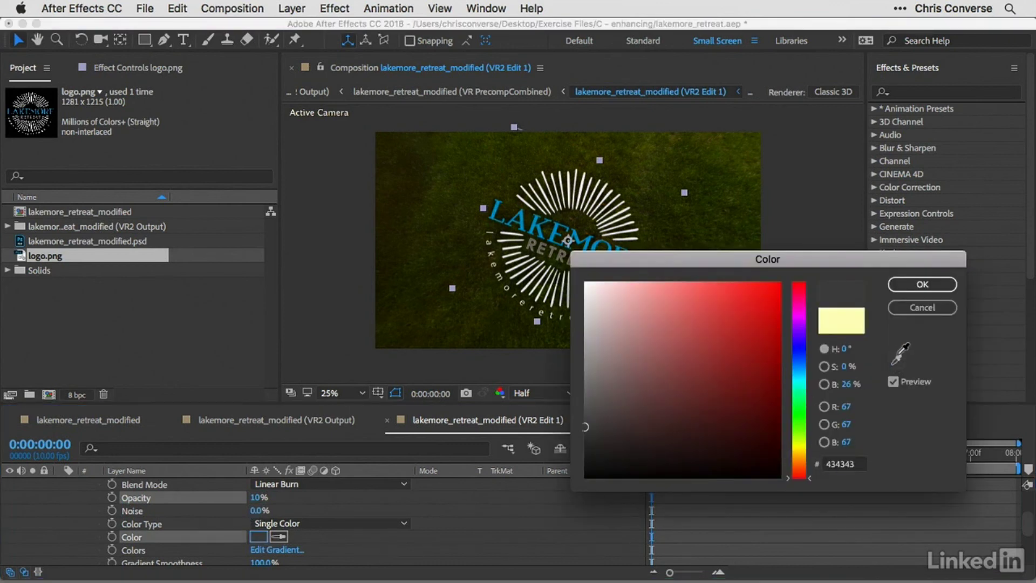
click(723, 200)
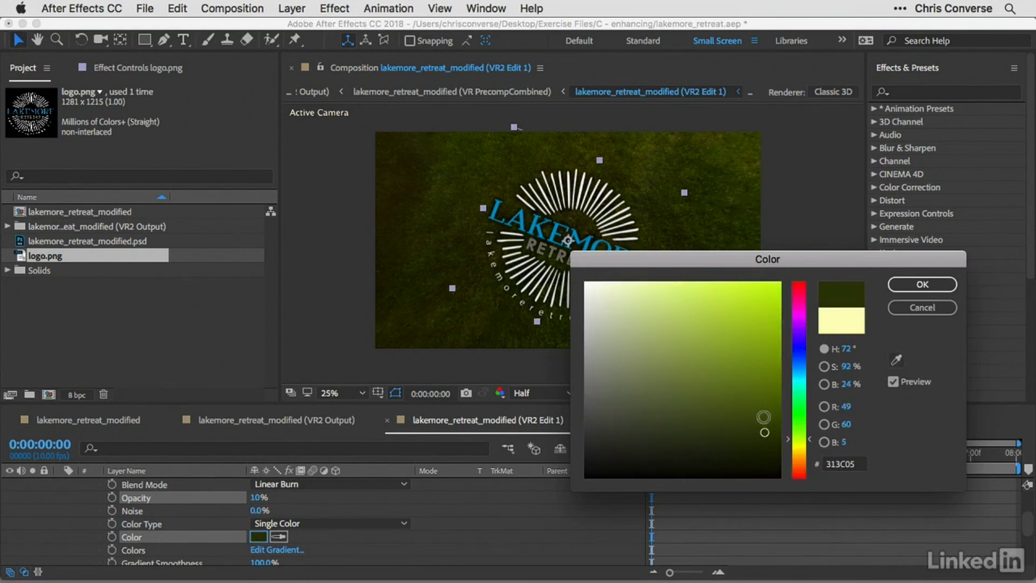
drag(762, 427, 763, 423)
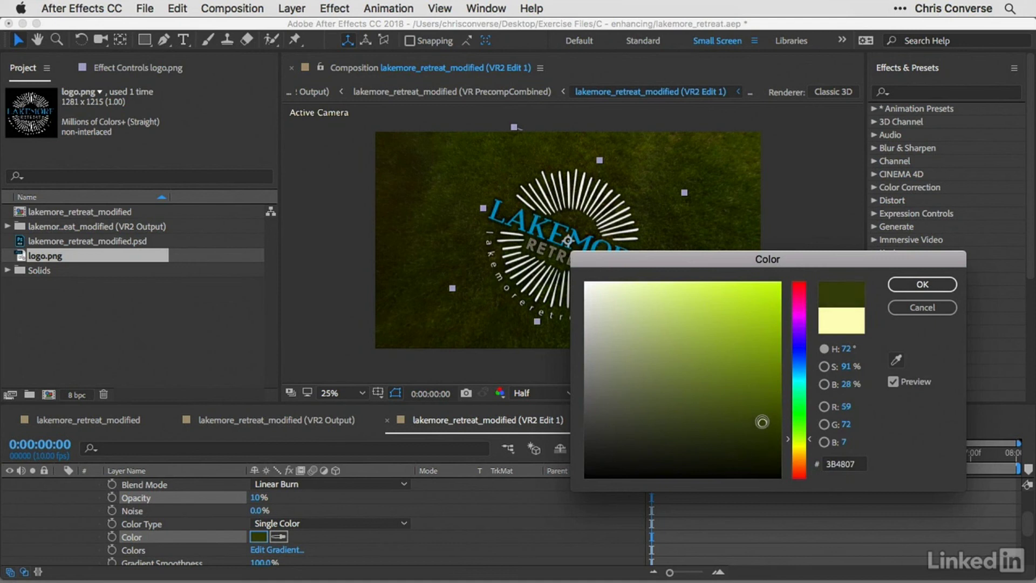
click(901, 282)
Collapse the Outer Glow, Layer Styles and logo.png layer properties, then deselect the layer.
scroll(91, 493, up, 3)
scroll(86, 492, up, 2)
click(86, 528)
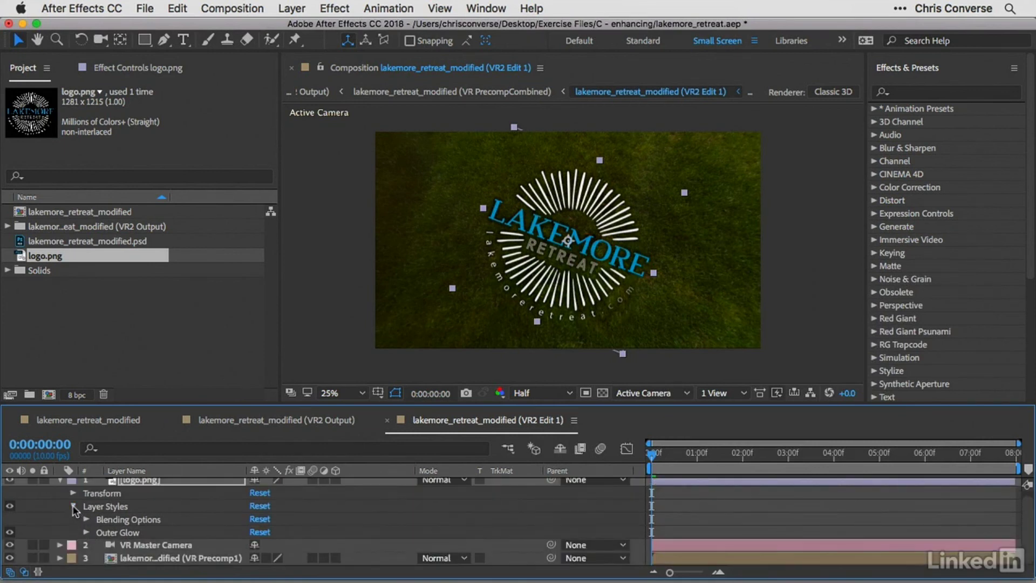
click(74, 506)
click(58, 479)
click(157, 531)
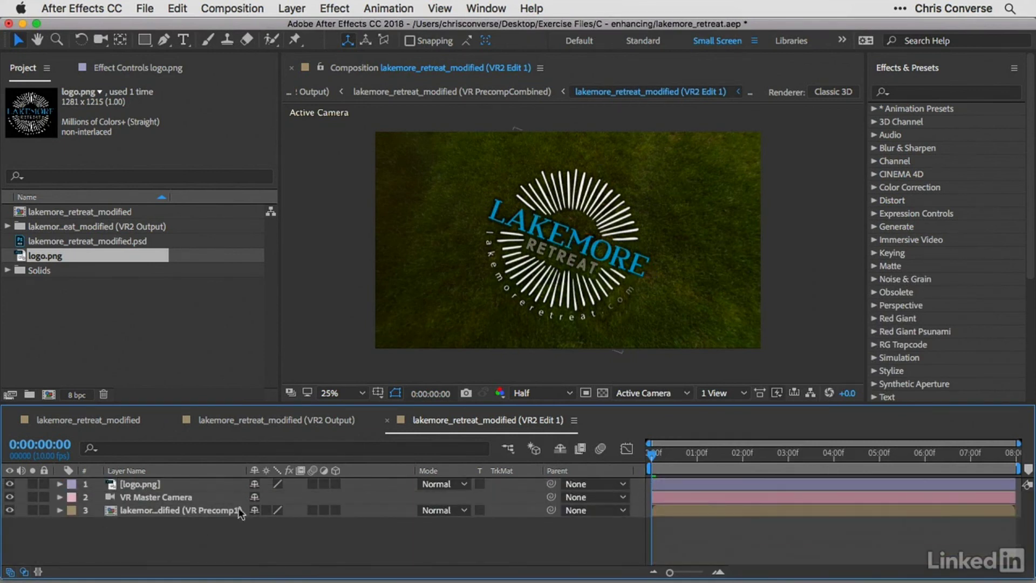
Scale the logo.png layer up slightly over the grass and nudge it upward.
click(566, 273)
drag(623, 352, 637, 375)
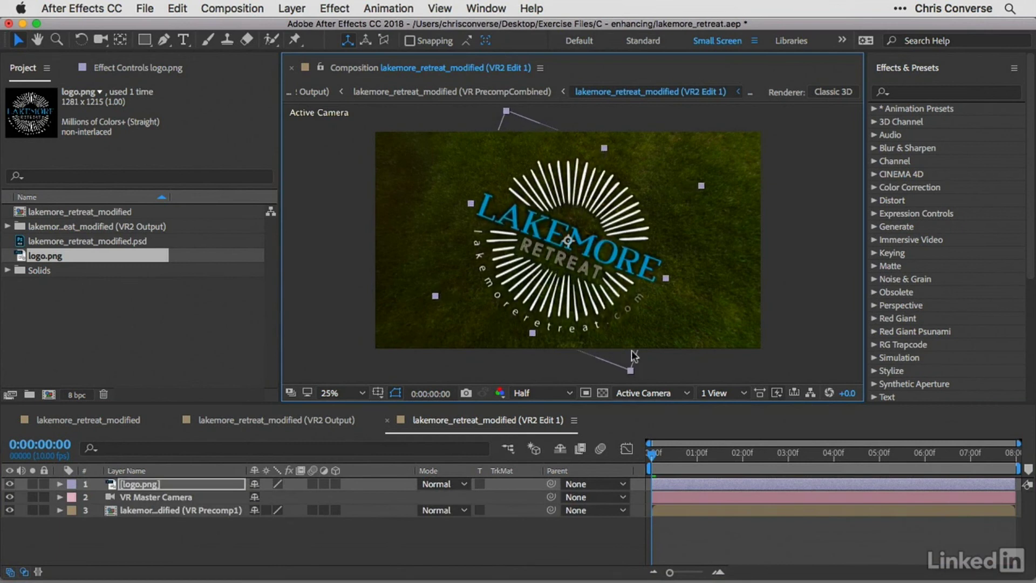
key(shift+Up)
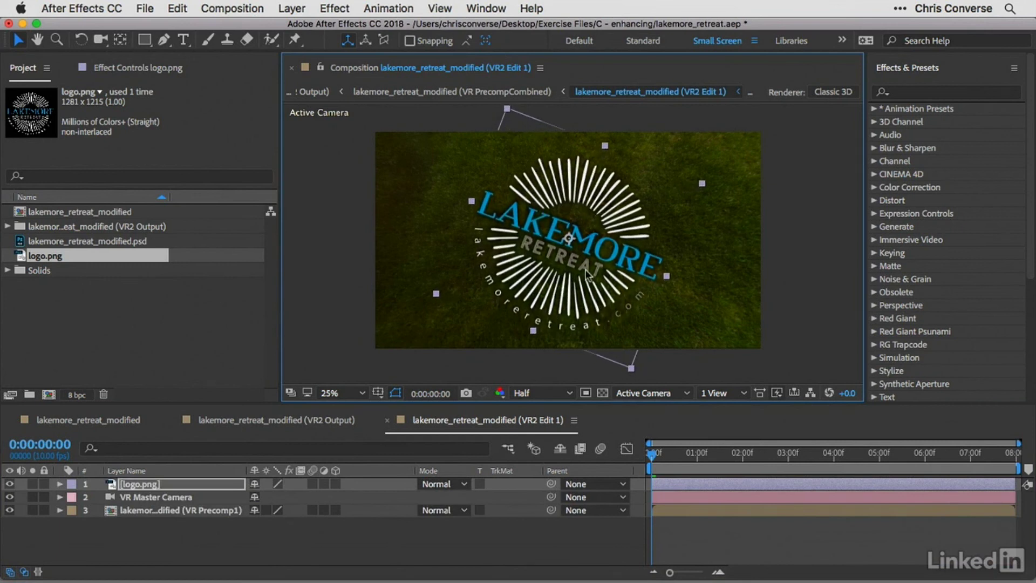
Queue the current frame of the lakemore_retreat_modified (VR2 Output) composition for saving as a still image file.
click(316, 420)
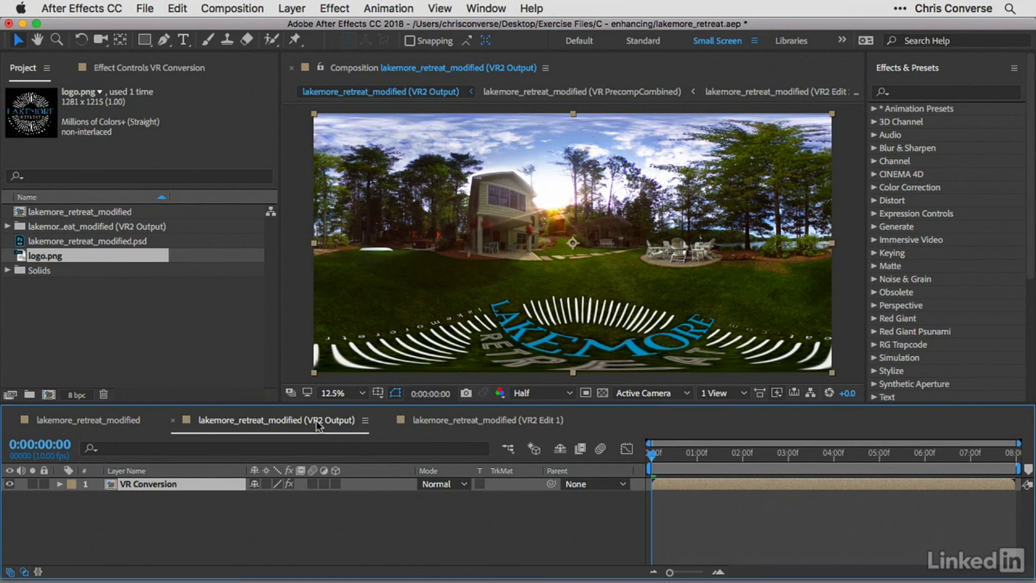
click(241, 10)
mouse_move(278, 186)
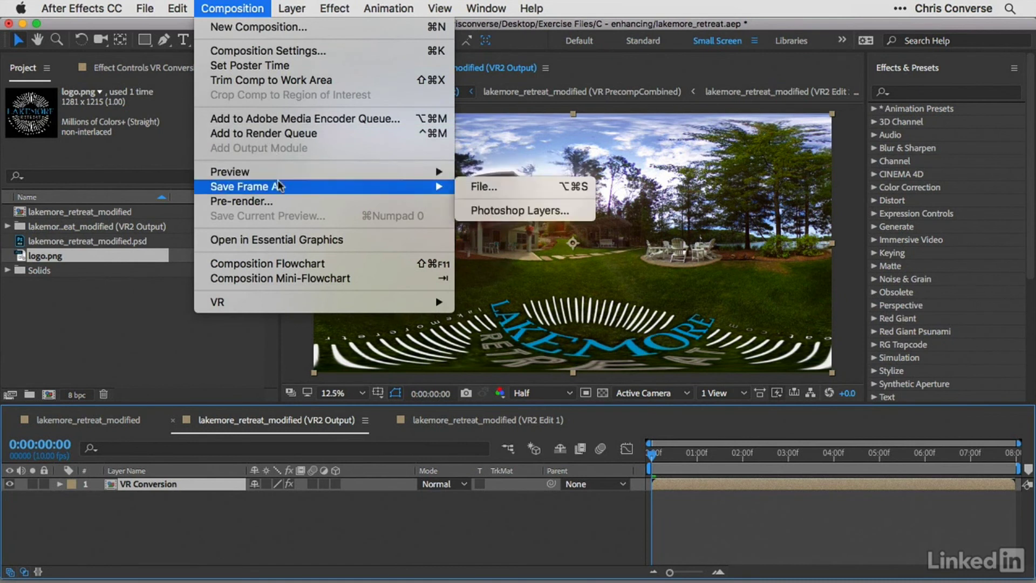
click(480, 188)
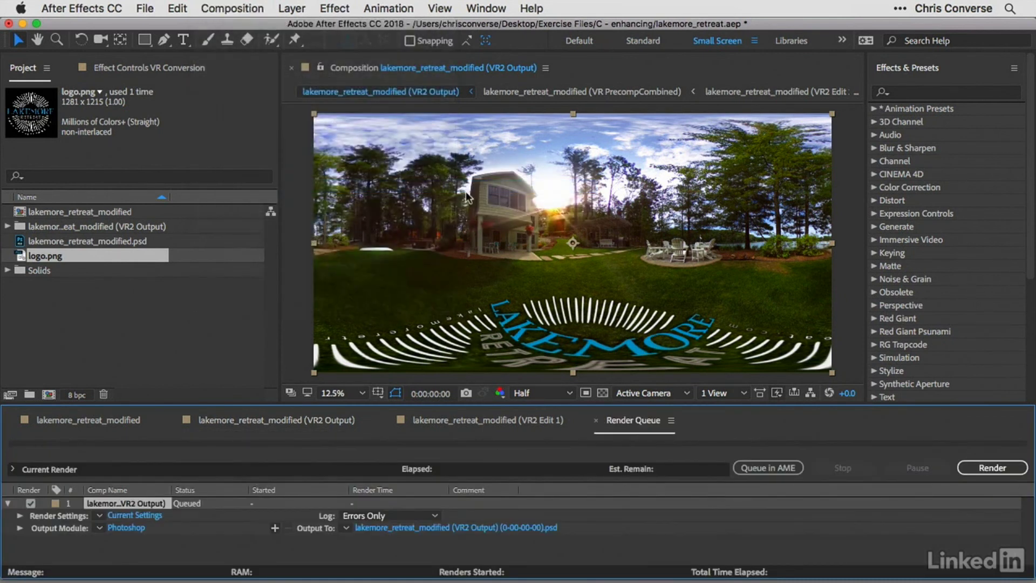
Configure the queued frame's output module as JPEG Sequence with a Maximum quality of 9.
click(117, 526)
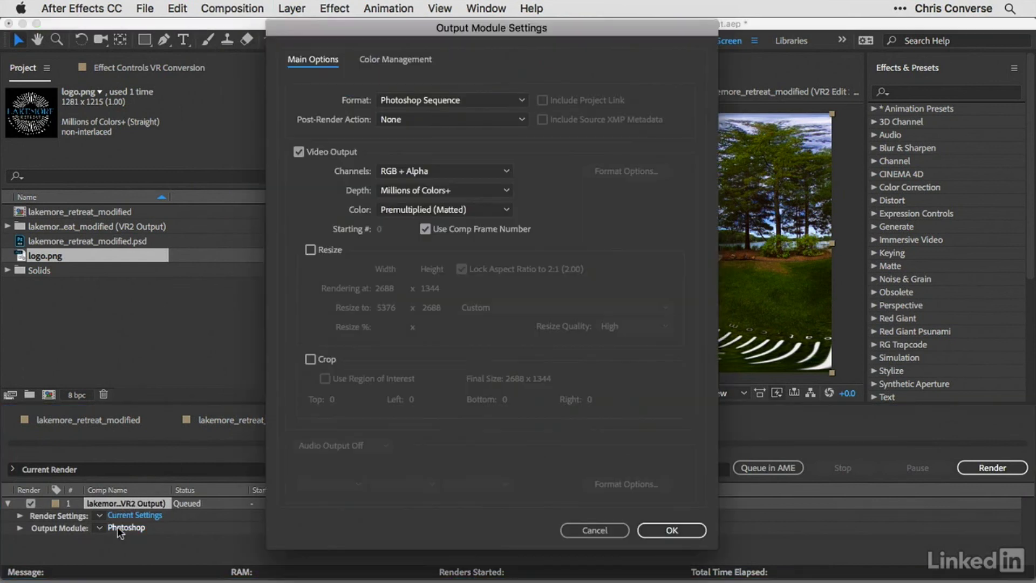
click(426, 103)
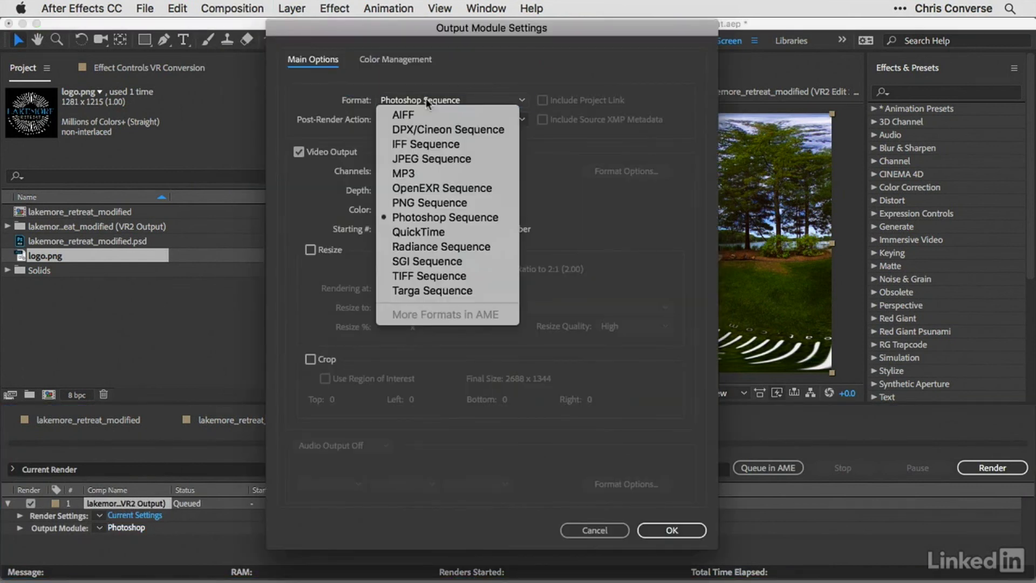
click(442, 158)
click(612, 165)
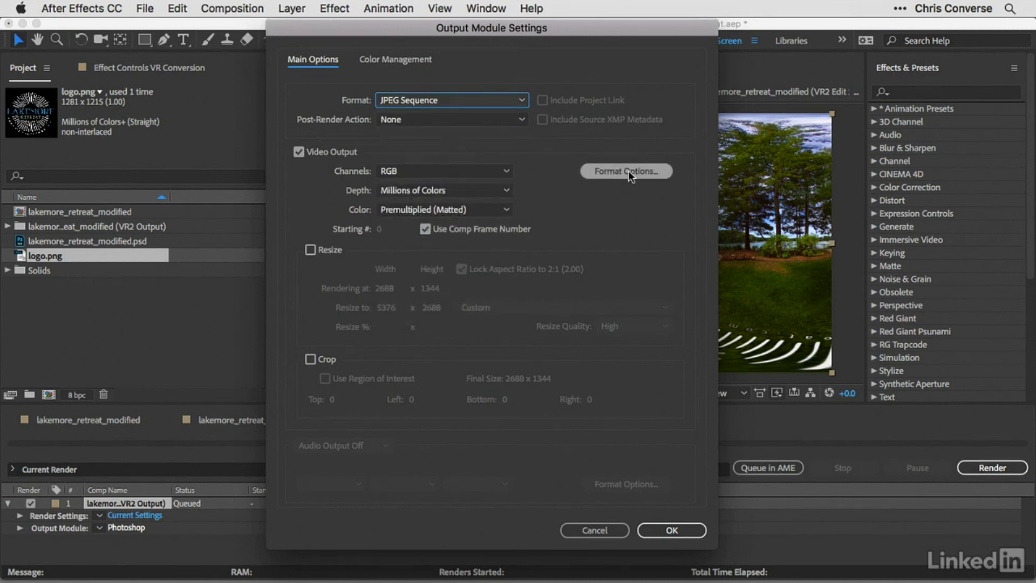
drag(563, 244, 593, 247)
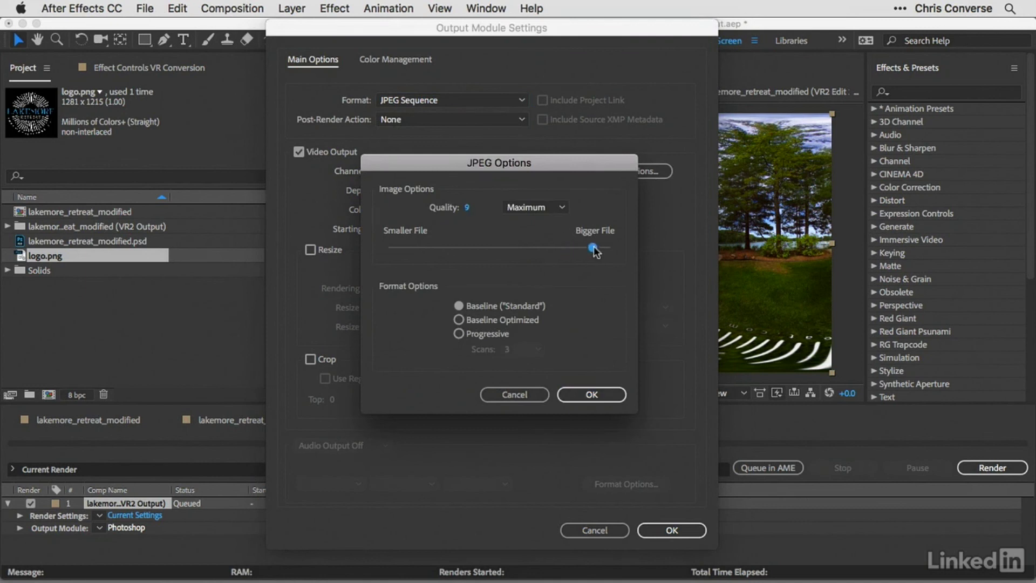
click(592, 393)
click(672, 530)
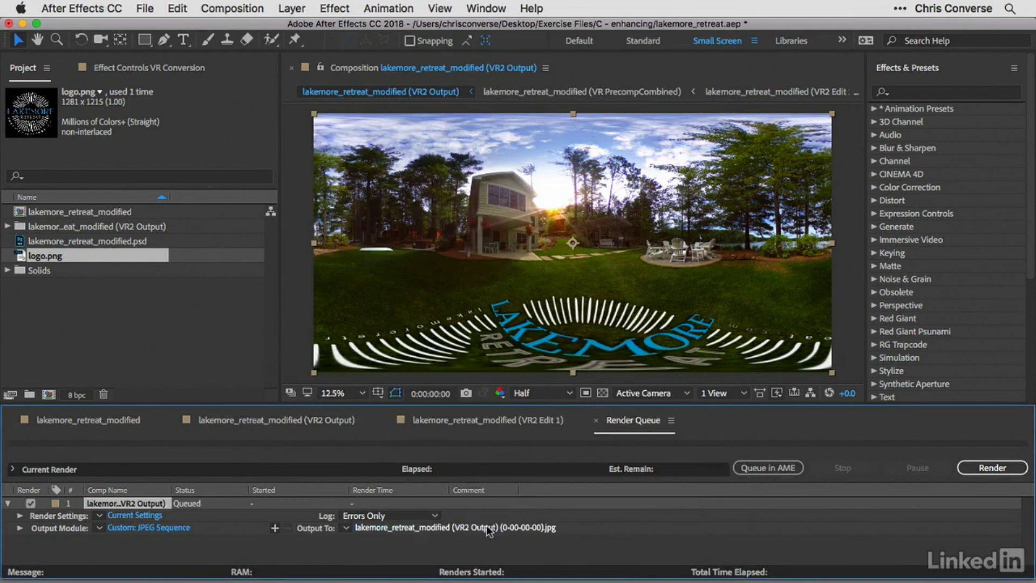
Set the queued frame's output file to lakemore_retreat.jpg on the Desktop.
click(428, 527)
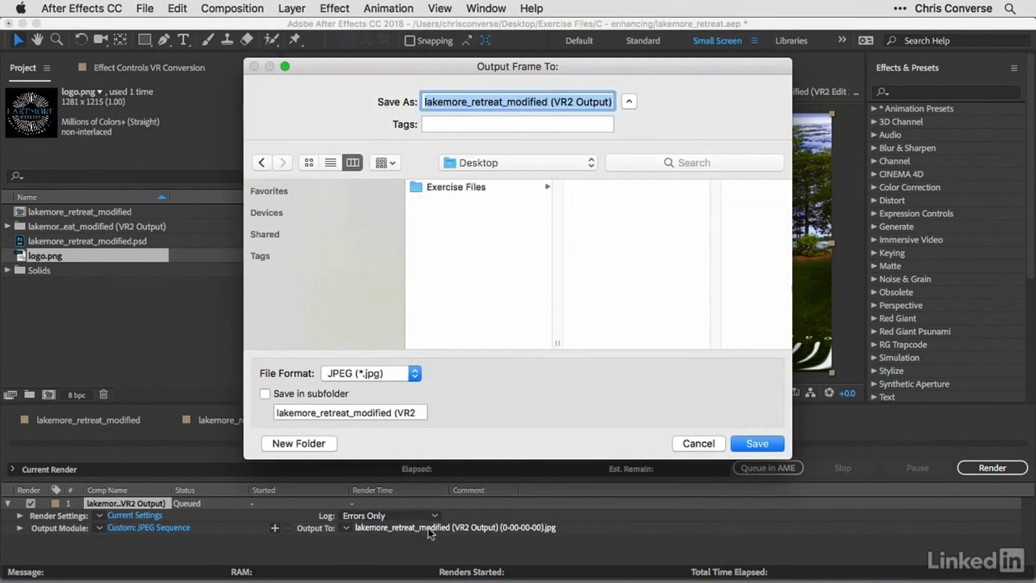
click(605, 101)
key(BackSpace)
key(BackSpace)
key(BackSpace)
key(BackSpace)
key(BackSpace)
key(BackSpace)
key(BackSpace)
key(BackSpace)
key(BackSpace)
key(BackSpace)
key(BackSpace)
key(BackSpace)
key(BackSpace)
key(BackSpace)
key(BackSpace)
key(BackSpace)
key(BackSpace)
key(BackSpace)
key(BackSpace)
key(BackSpace)
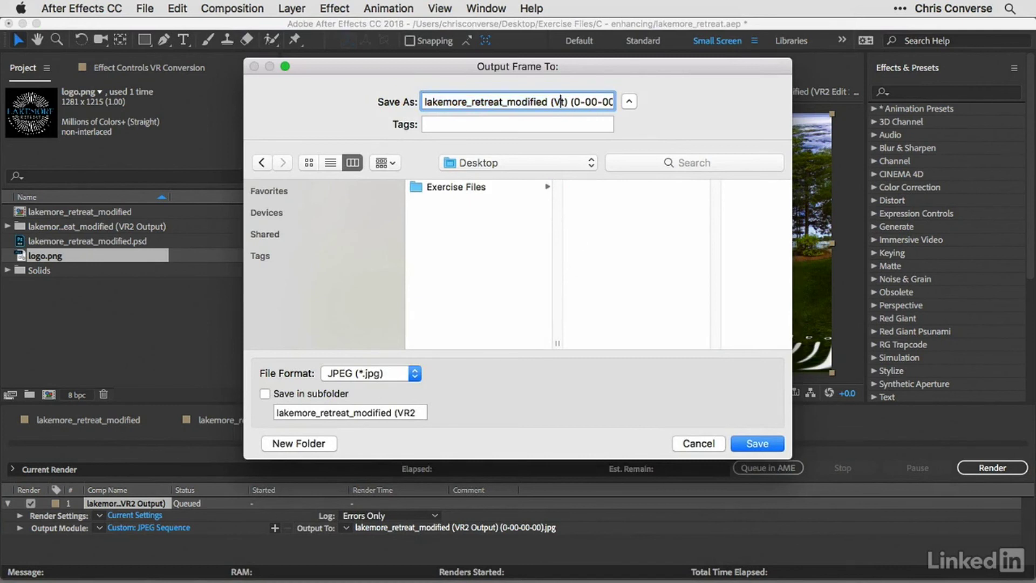
key(Delete)
key(Delete)
key(Delete)
key(Delete)
key(Delete)
key(Delete)
key(Delete)
key(Delete)
key(Delete)
key(Delete)
key(Delete)
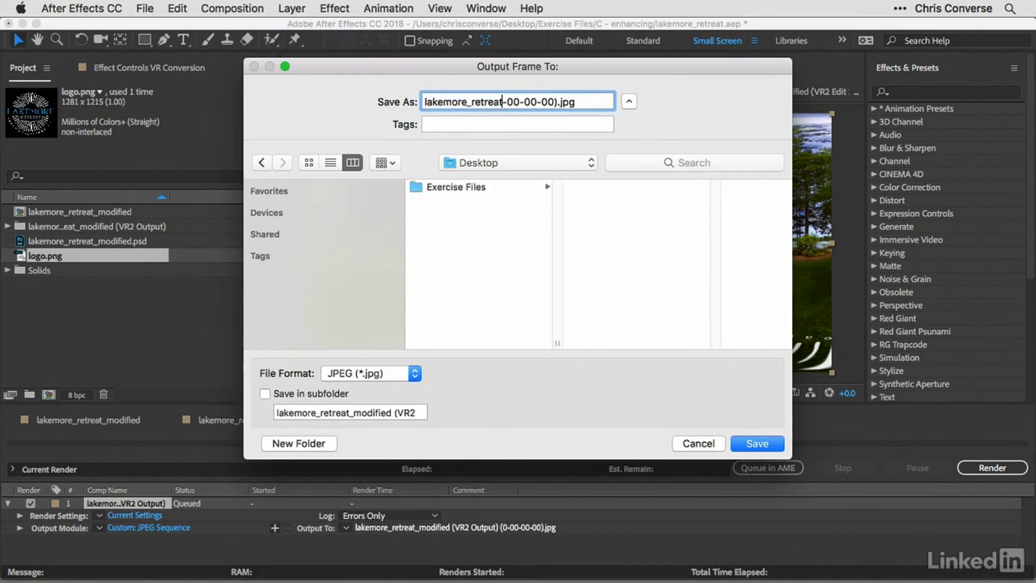
key(Delete)
key(Delete)
key(Delete)
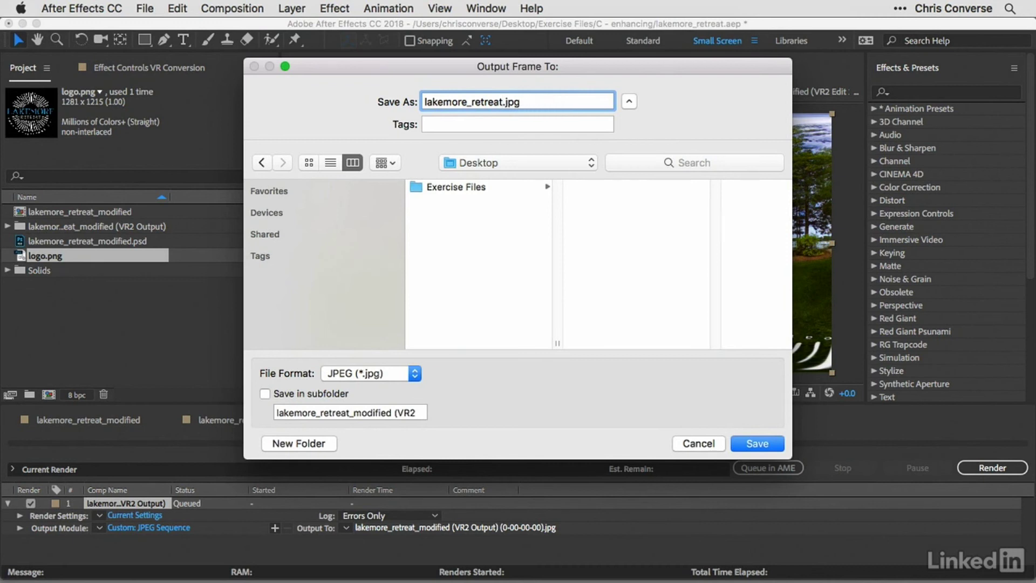
click(755, 444)
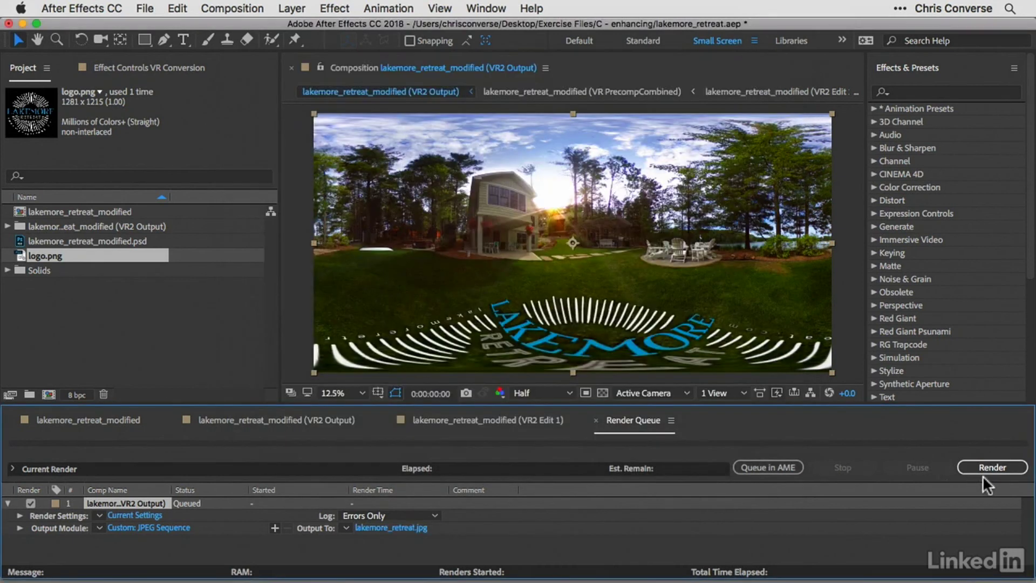
Render the queued frame, switch to Finder and select lakemore_retreat.jpg on the desktop.
click(996, 466)
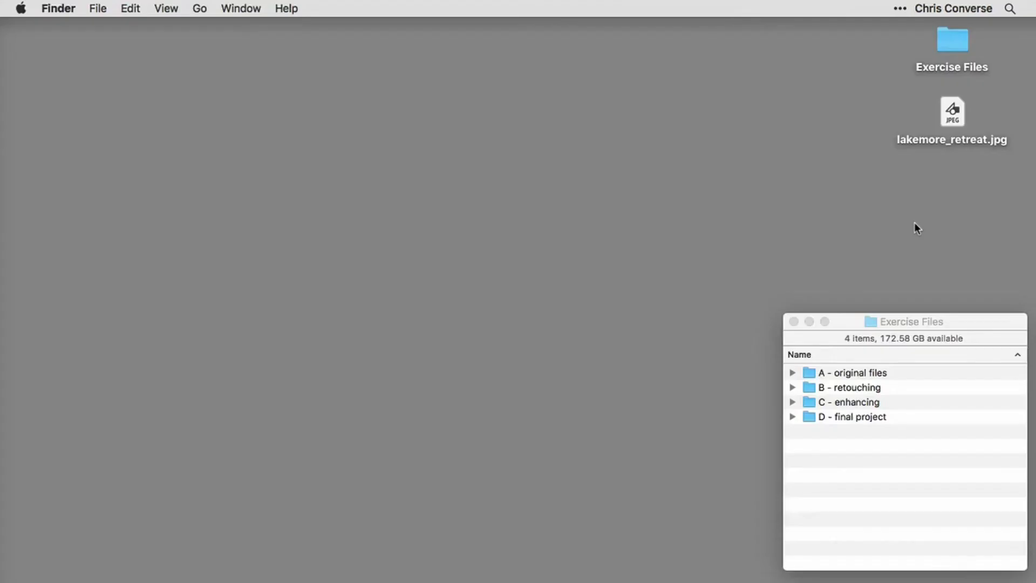
click(949, 120)
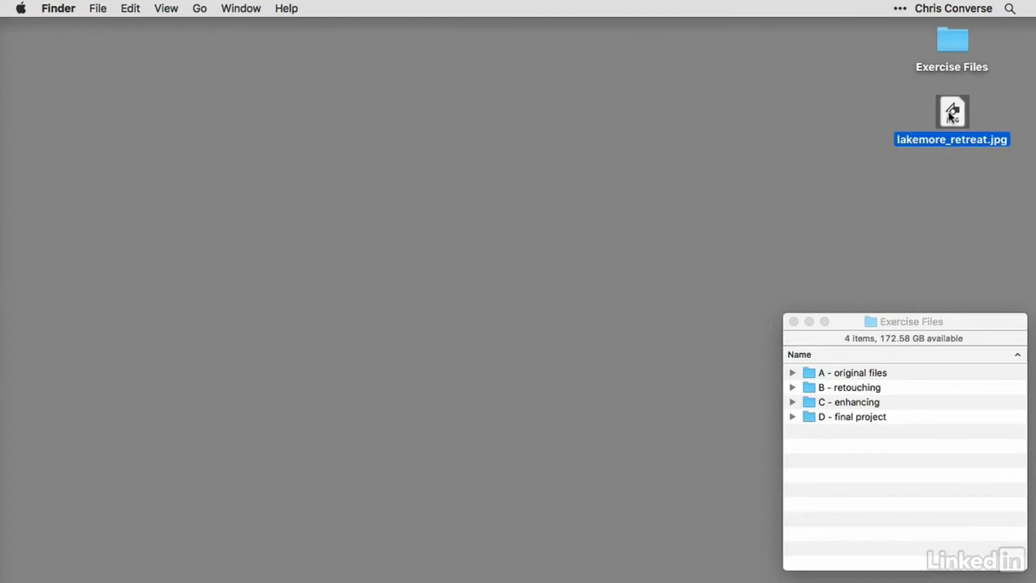
Open lakemore_retreat.jpg in Photoshop and examine the camera data in its file info.
double_click(950, 115)
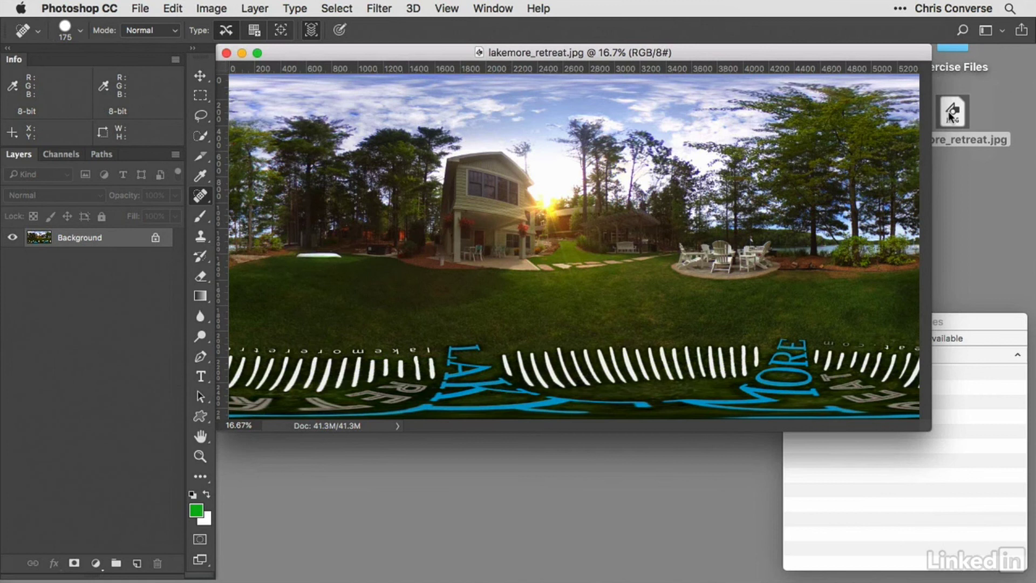
click(137, 8)
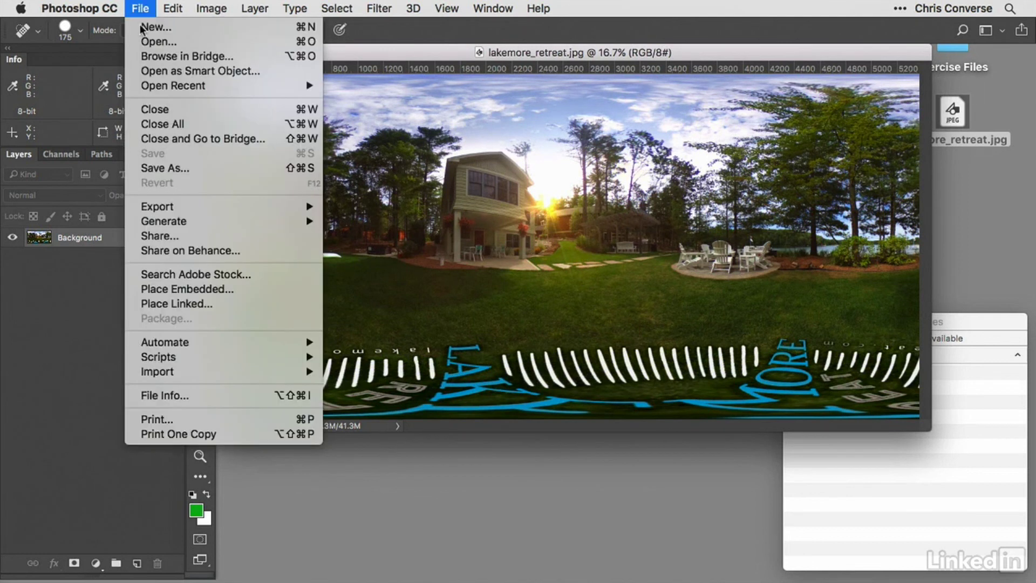
click(183, 395)
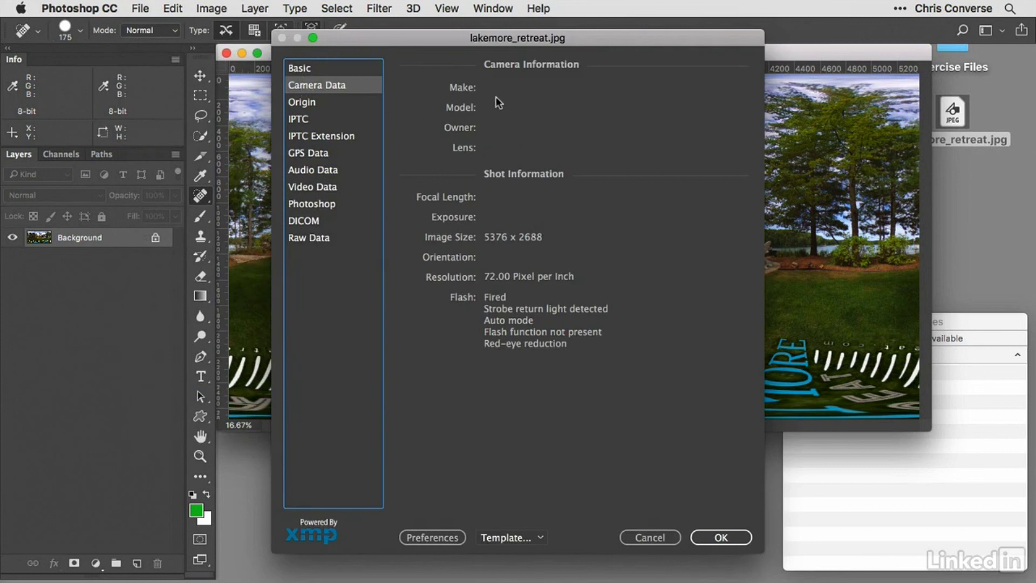
click(720, 536)
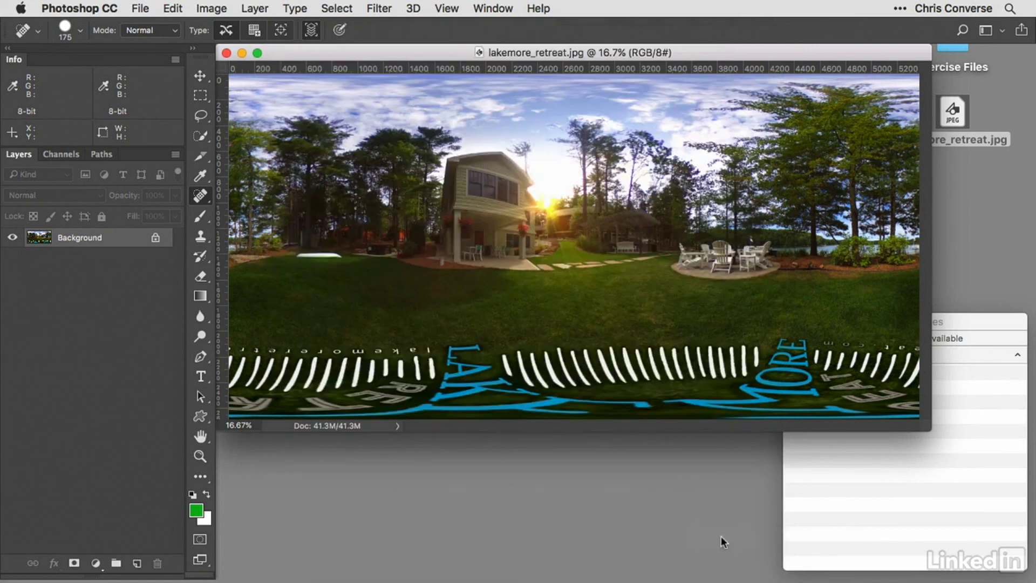
Open lakemore_retreat_original.jpg from the A - original files folder in Photoshop and examine its camera data.
click(845, 478)
click(793, 372)
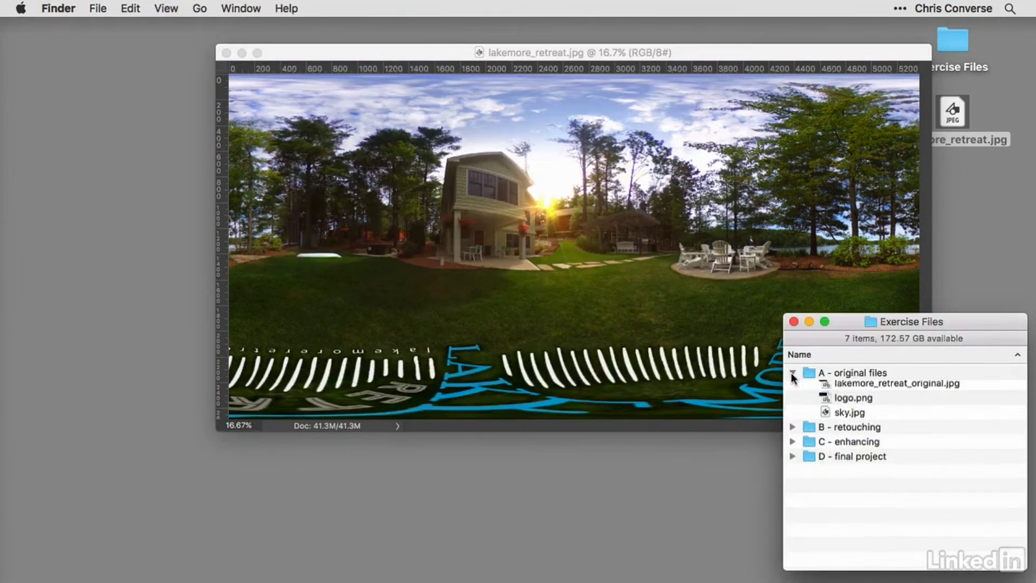
double_click(863, 386)
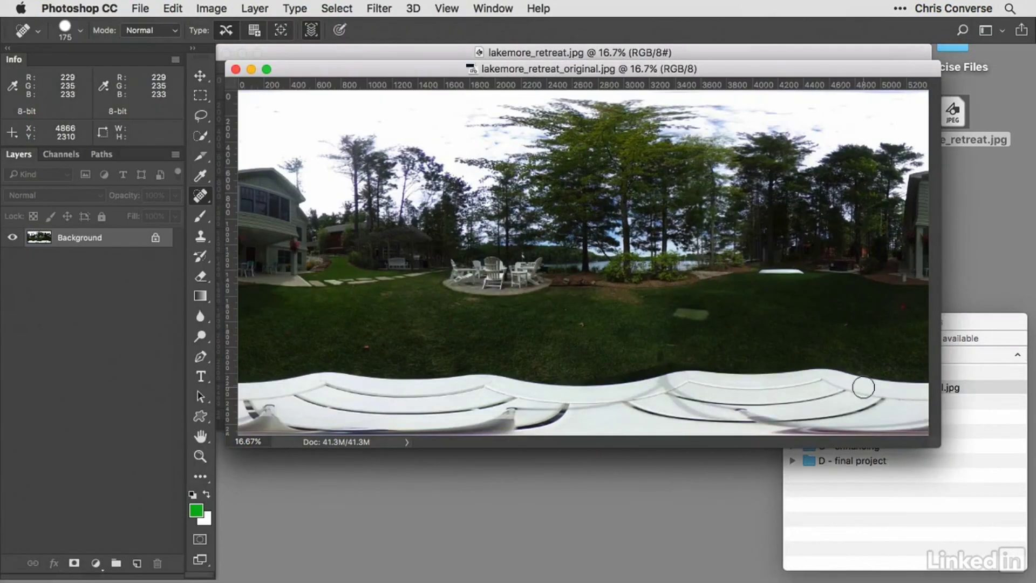
click(140, 9)
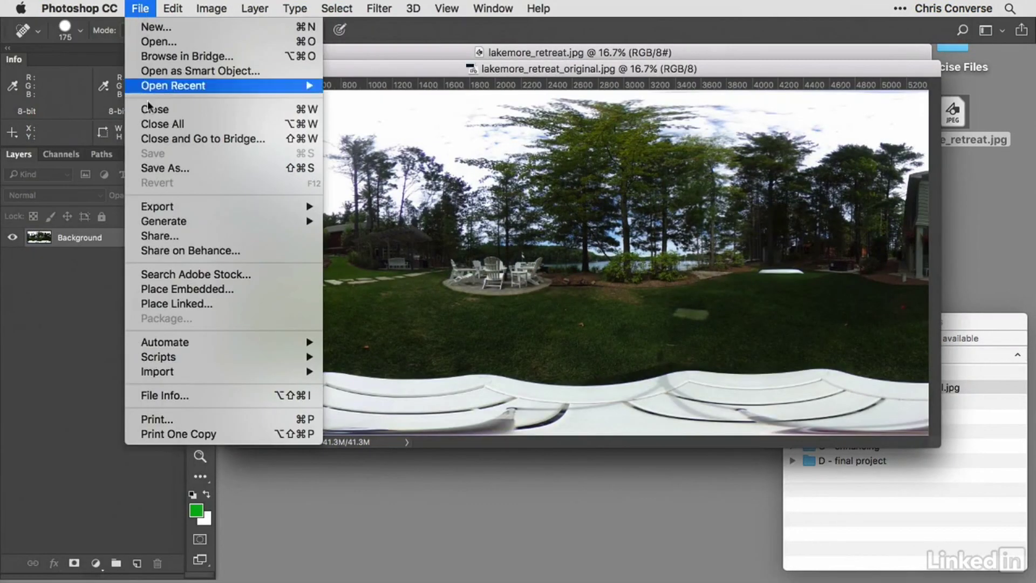
click(157, 395)
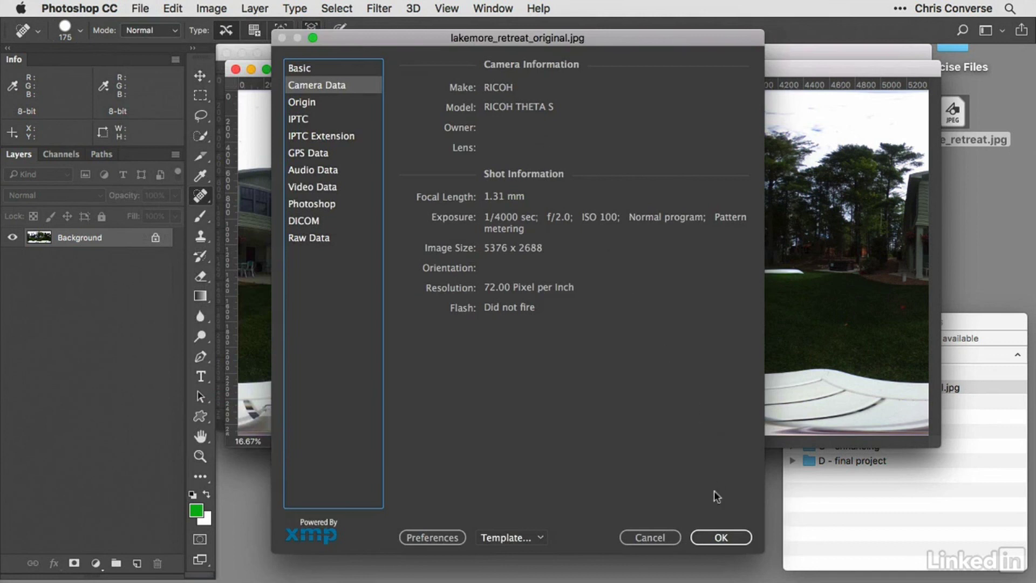
click(727, 538)
Copy the Background layer of lakemore_retreat.jpg into lakemore_retreat_original.jpg as a new layer covering the original photo.
drag(438, 84, 544, 157)
click(464, 111)
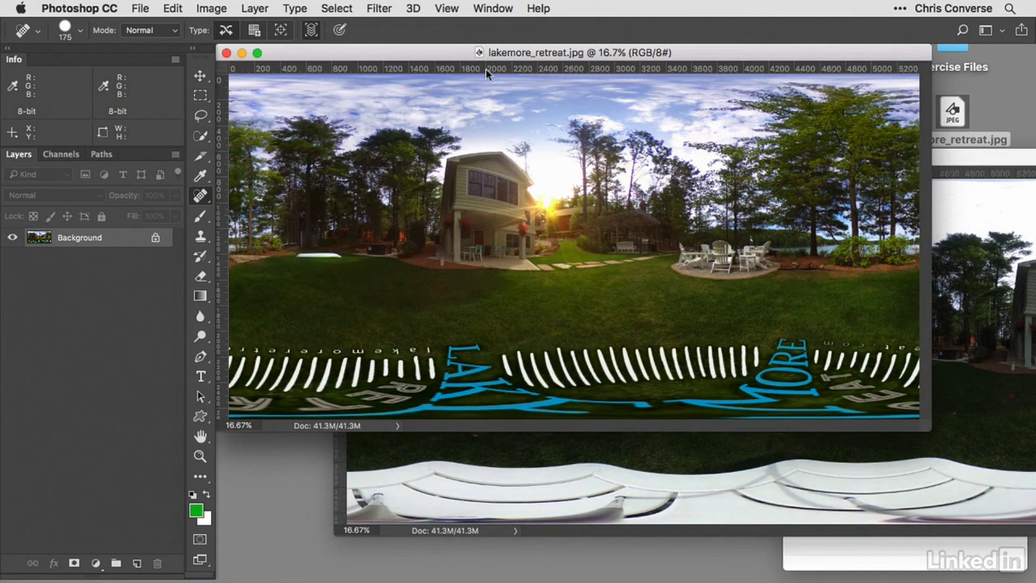
drag(53, 244, 639, 455)
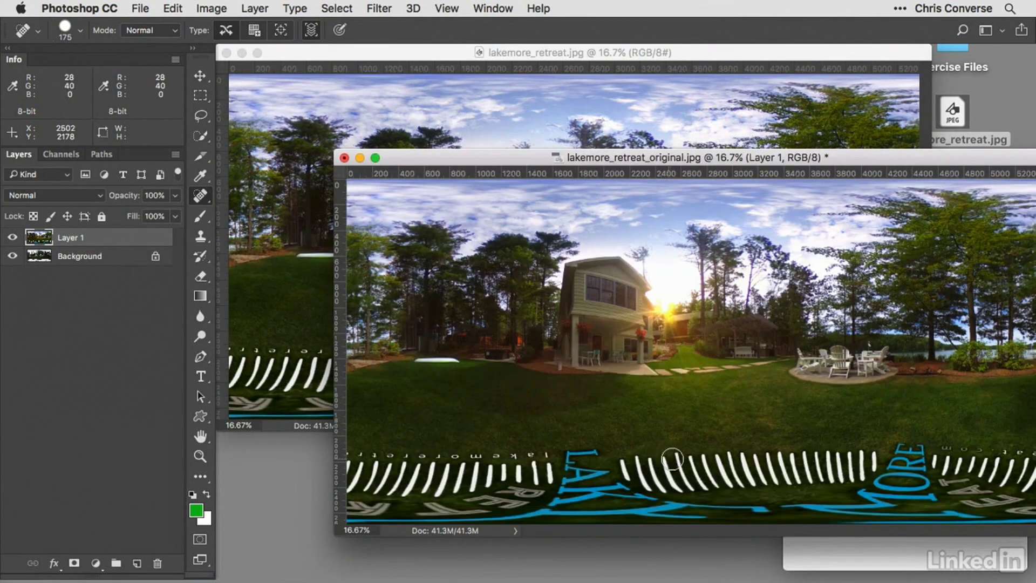
drag(534, 157, 448, 85)
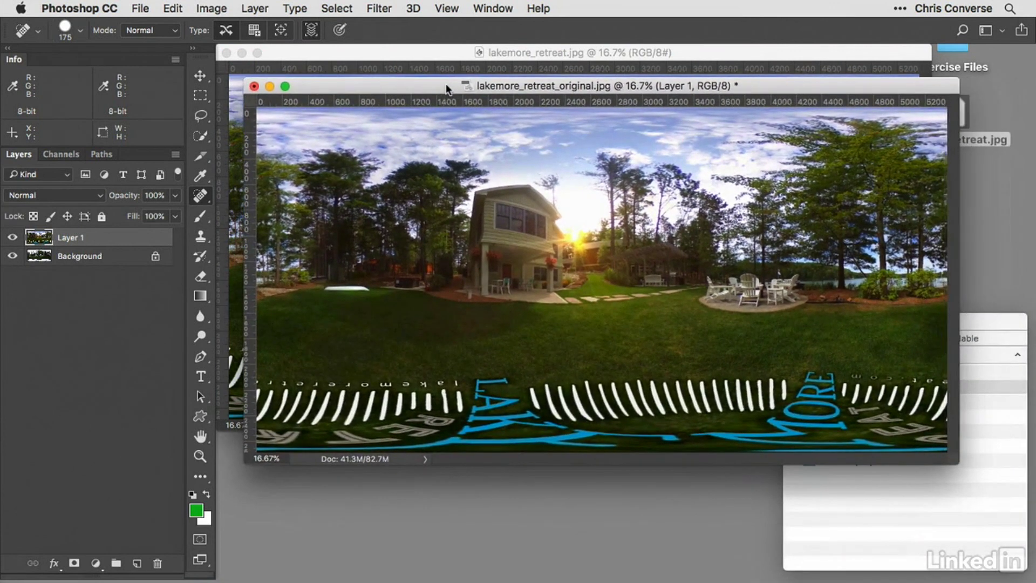
Set up a Save for Web export of the combined image as JPEG, quality 80, with All metadata included.
click(139, 8)
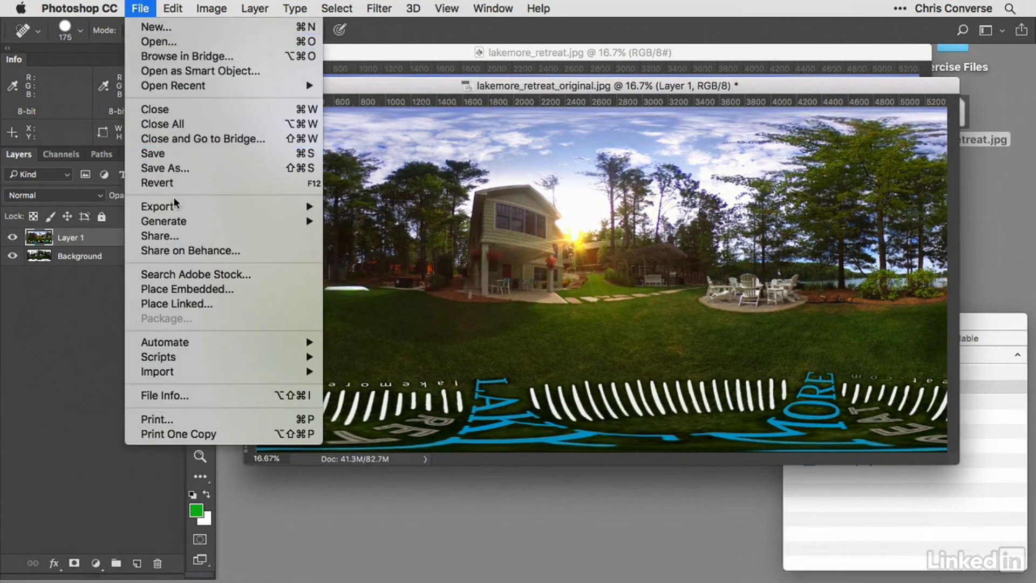
mouse_move(235, 202)
click(397, 269)
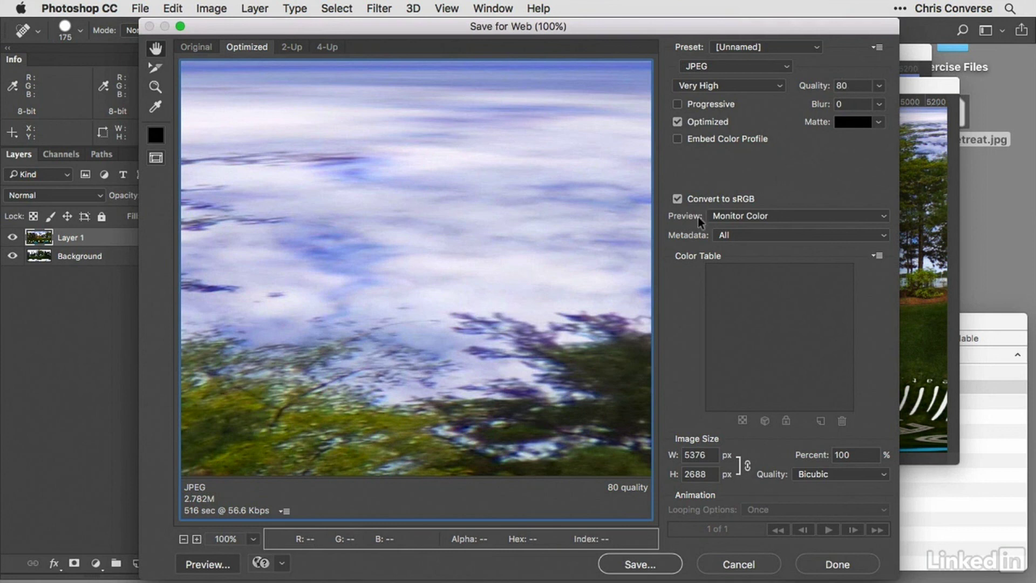
click(739, 235)
click(736, 237)
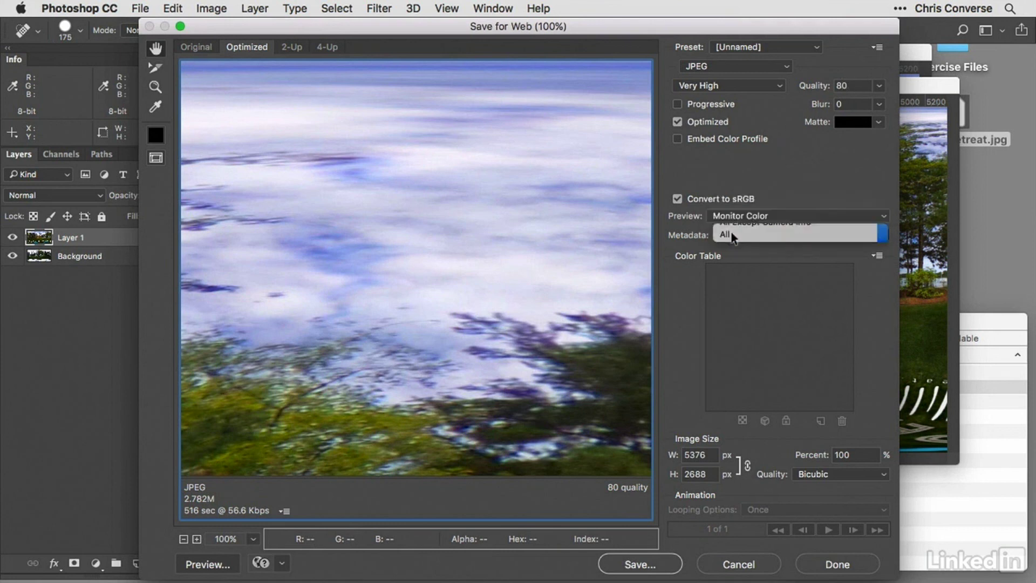
Save the optimized image to the Desktop as lakemore_retreat_TEST.jpg.
click(638, 563)
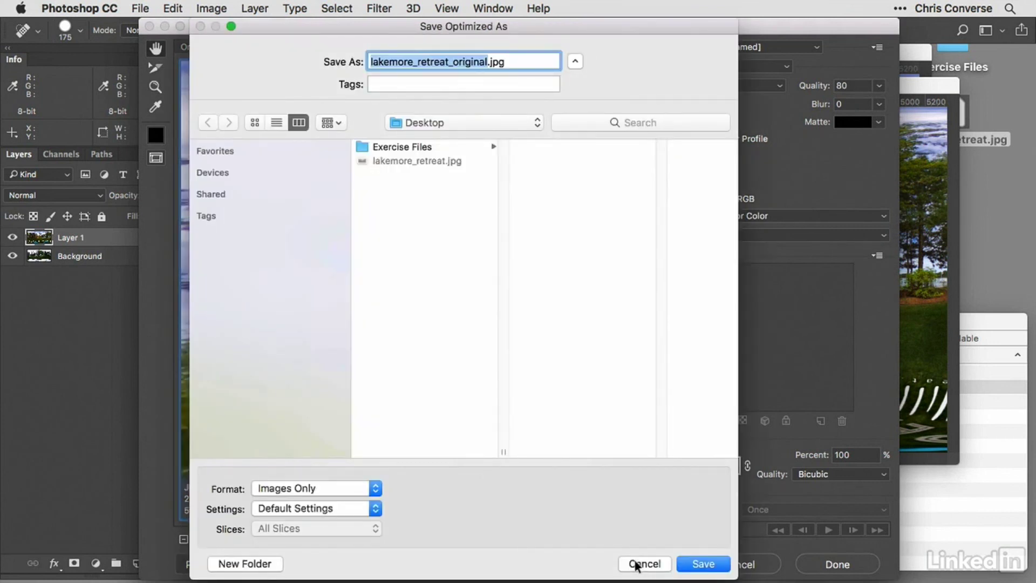
key(Right)
key(BackSpace)
key(BackSpace)
key(BackSpace)
key(BackSpace)
key(BackSpace)
key(BackSpace)
key(BackSpace)
key(BackSpace)
text(TEST)
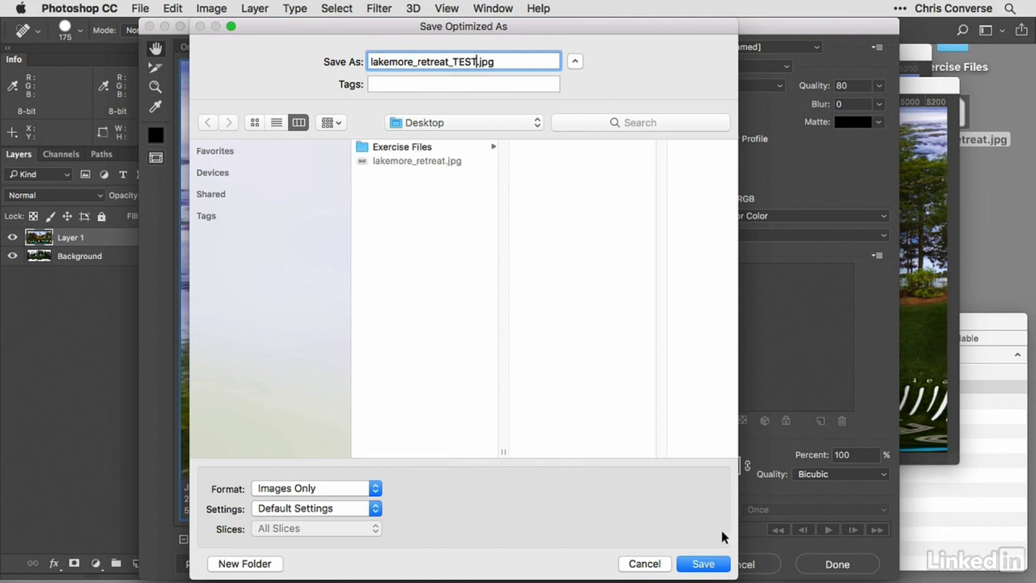
click(716, 565)
Close all open documents without saving and place lakemore_retreat_TEST.jpg directly below lakemore_retreat.jpg on the desktop.
key(super+alt+w)
key(super+d)
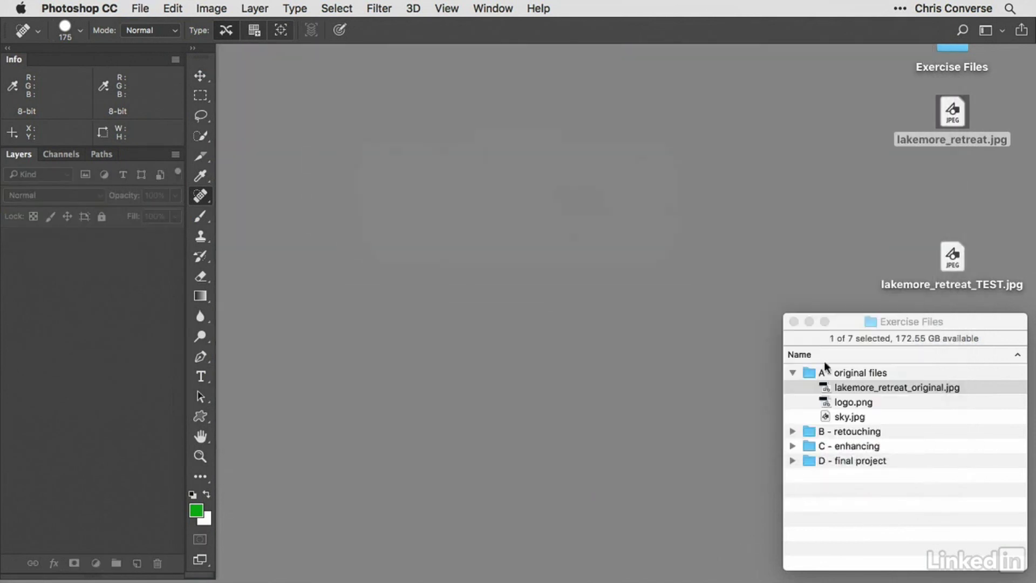
click(878, 269)
drag(952, 256, 951, 179)
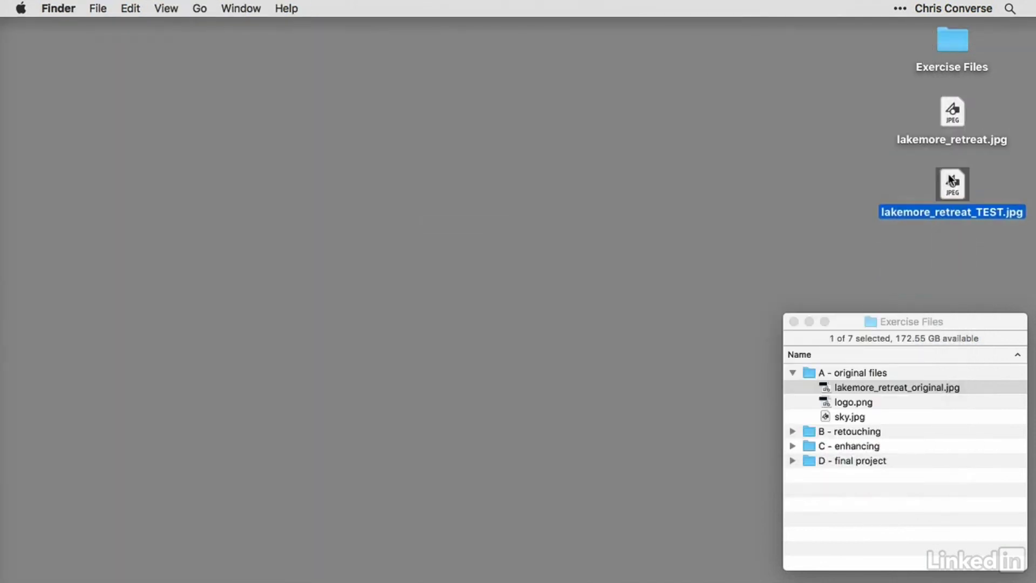
Open lakemore_retreat_TEST.jpg in Photoshop, examine its camera data, close it and collapse the A - original files folder.
double_click(951, 180)
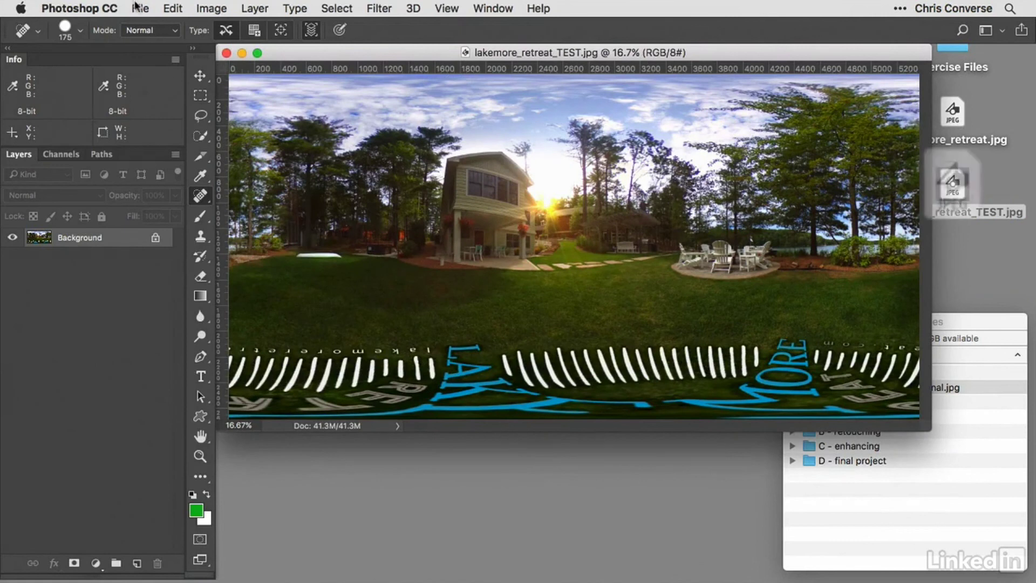
click(140, 8)
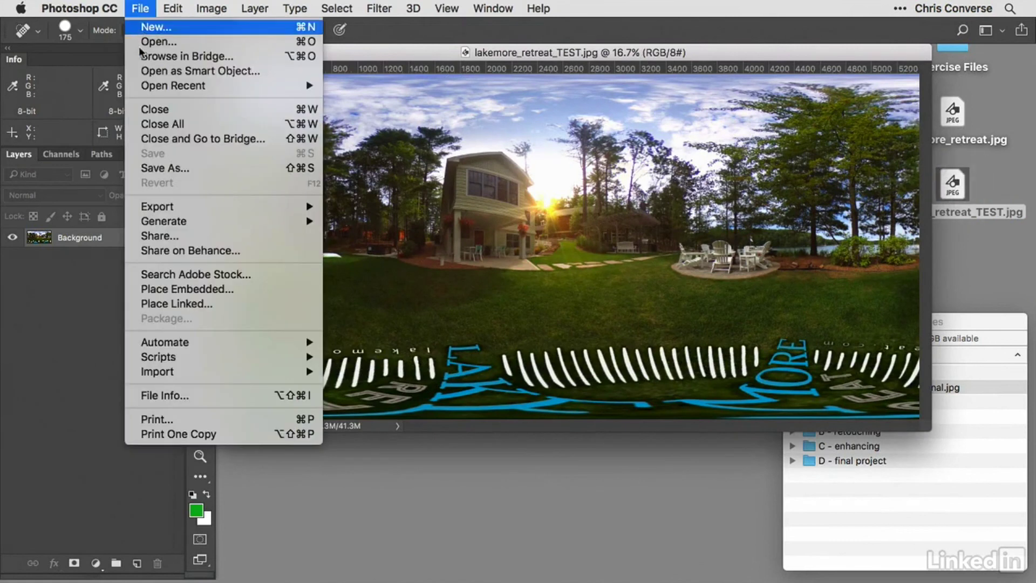
click(162, 395)
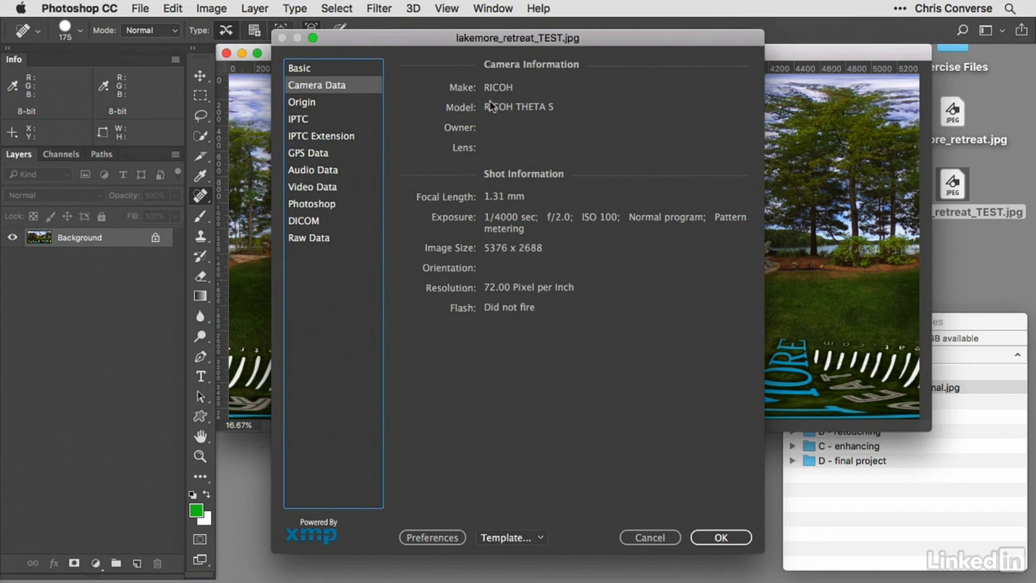
click(720, 537)
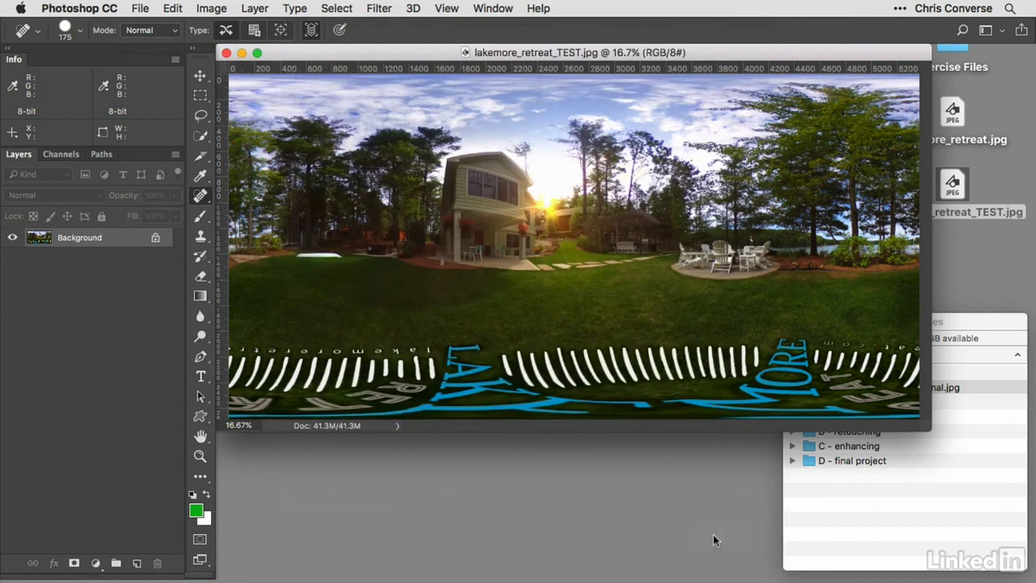
click(227, 52)
click(804, 191)
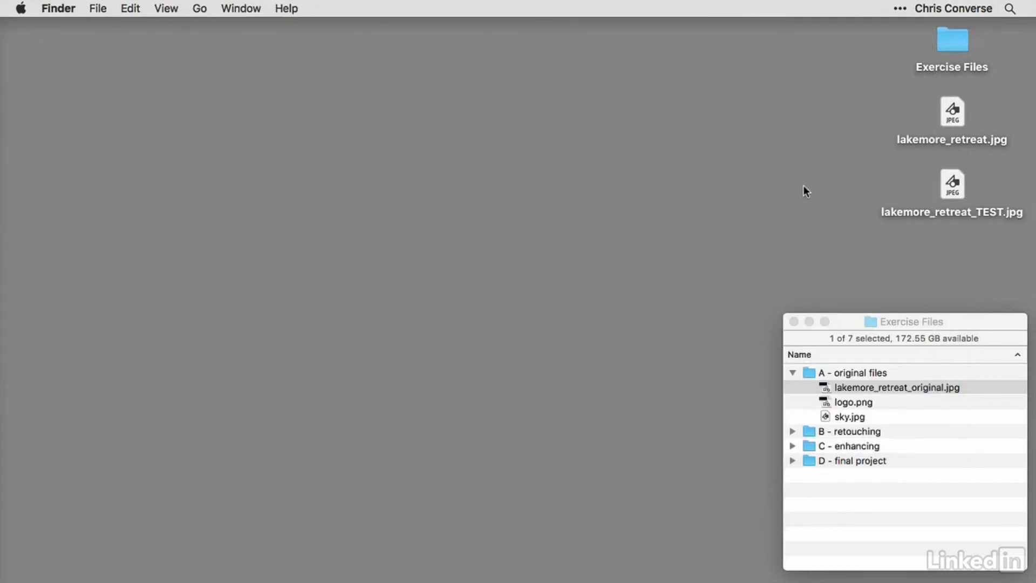
click(792, 372)
Switch to Safari, upload lakemore_retreat.jpg from the desktop to thexifer.net and open it for metadata editing.
key(super+Tab)
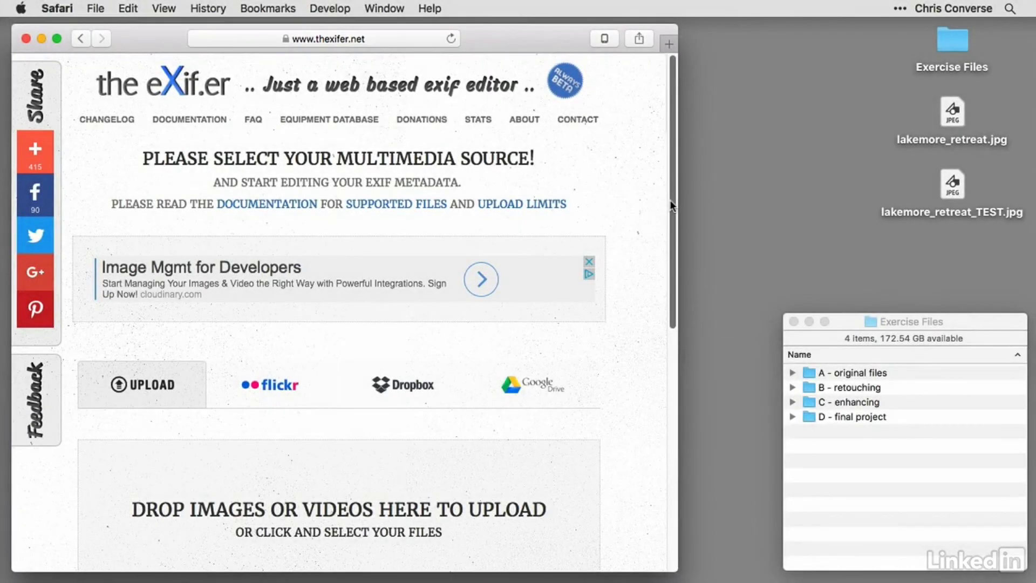
drag(672, 205, 685, 326)
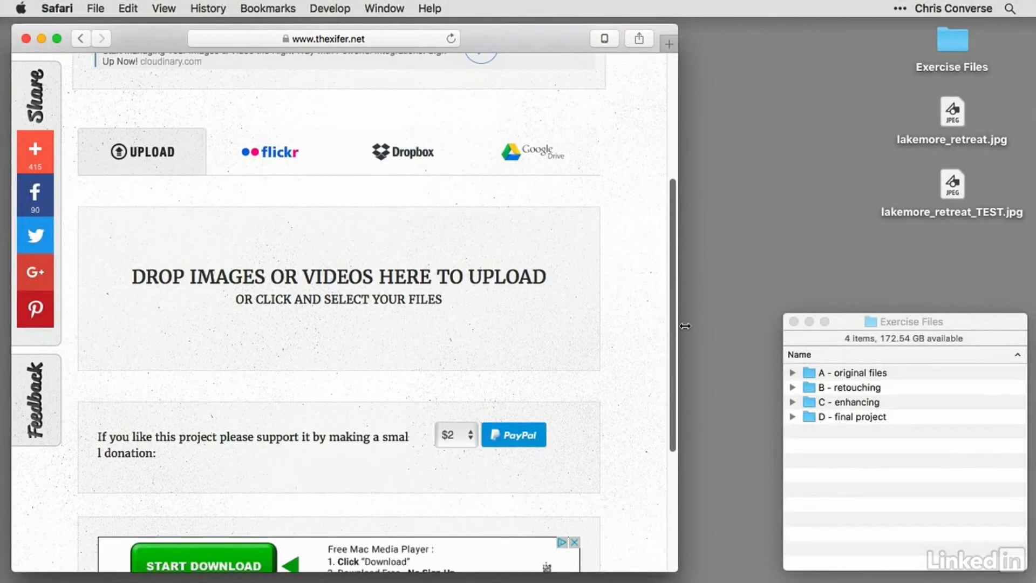
click(953, 114)
drag(953, 116, 330, 269)
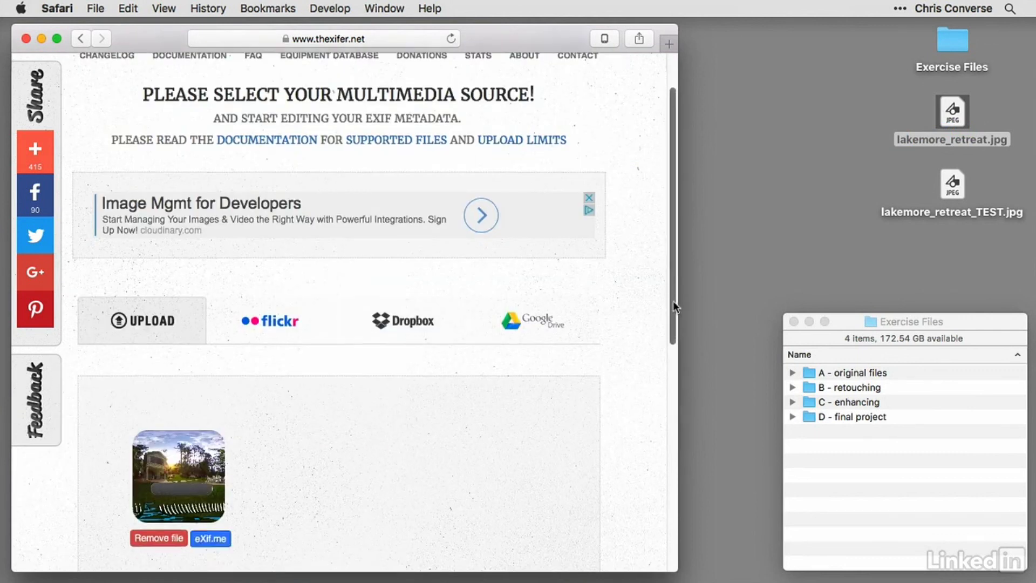
scroll(676, 302, down, 3)
mouse_move(208, 327)
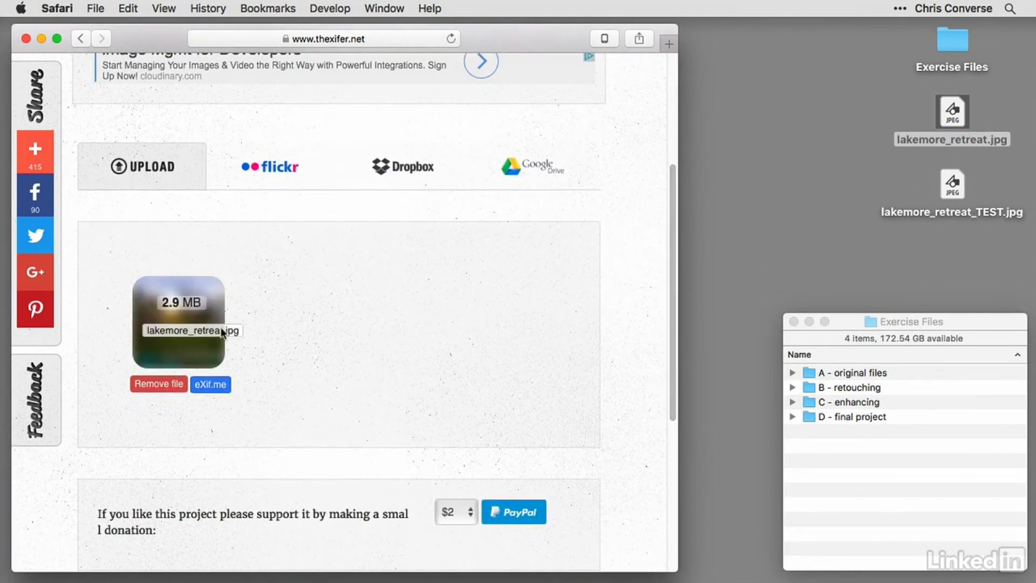
click(211, 385)
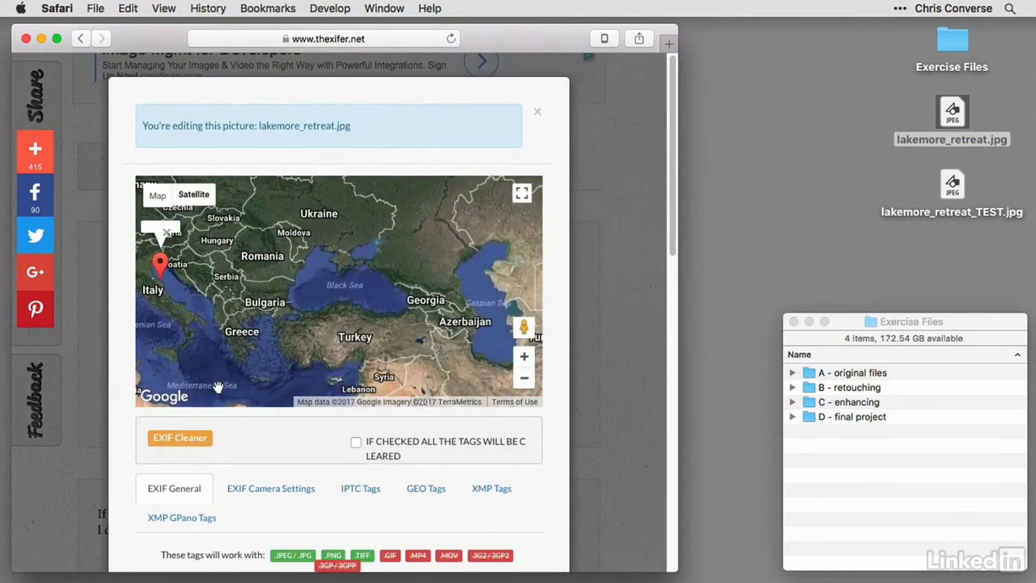
Set the picture's general EXIF data to Make Ricoh and Model Ricoh THETA S.
drag(674, 143, 666, 284)
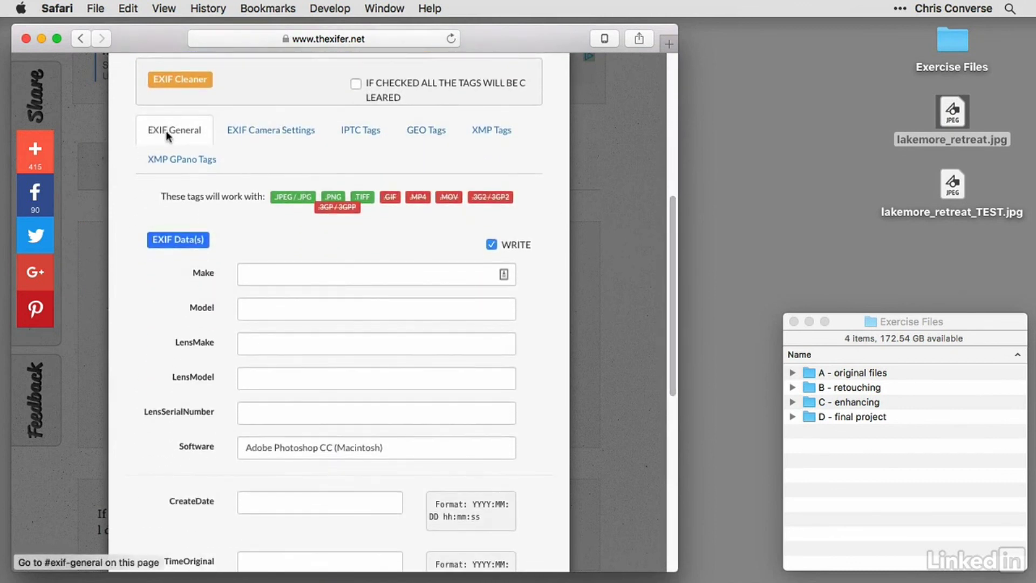
click(275, 275)
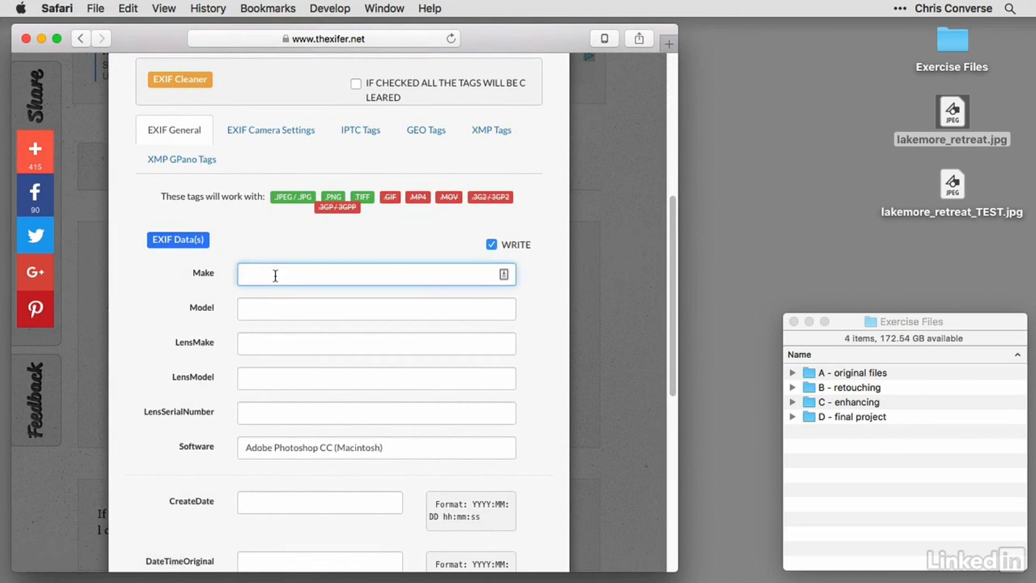
text(Ricoh)
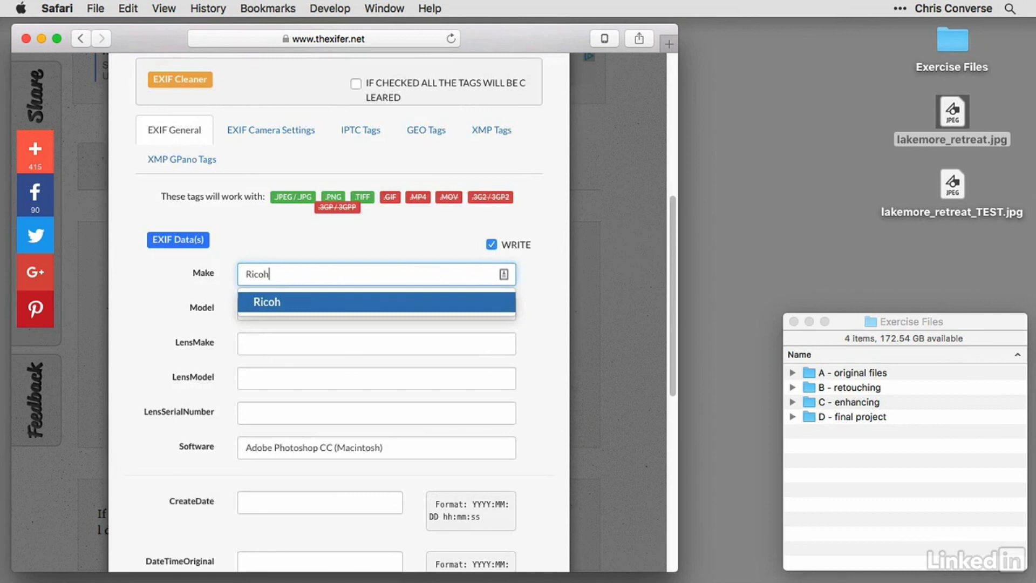
click(270, 309)
click(293, 315)
text(Ricoh Thet)
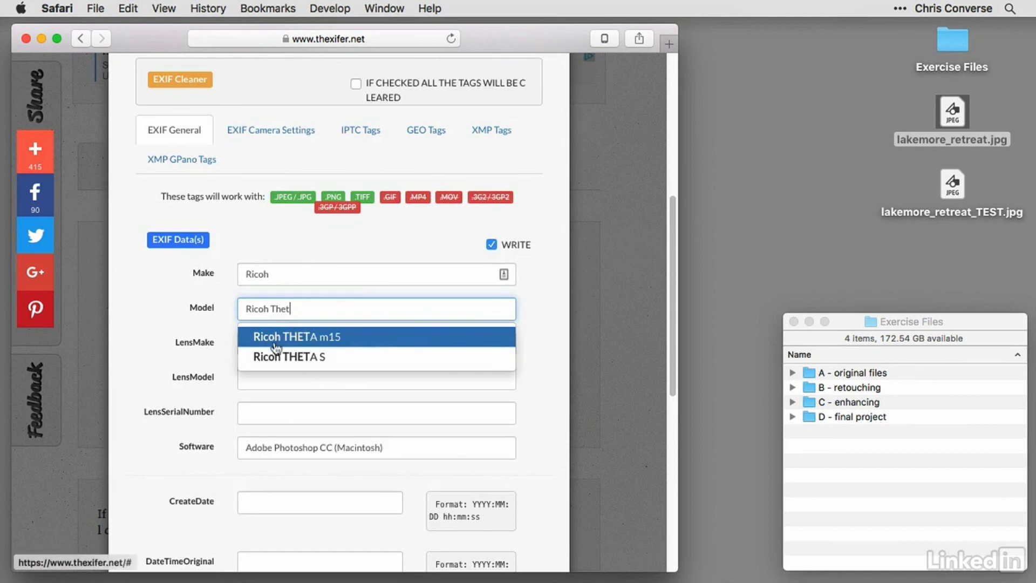
click(275, 356)
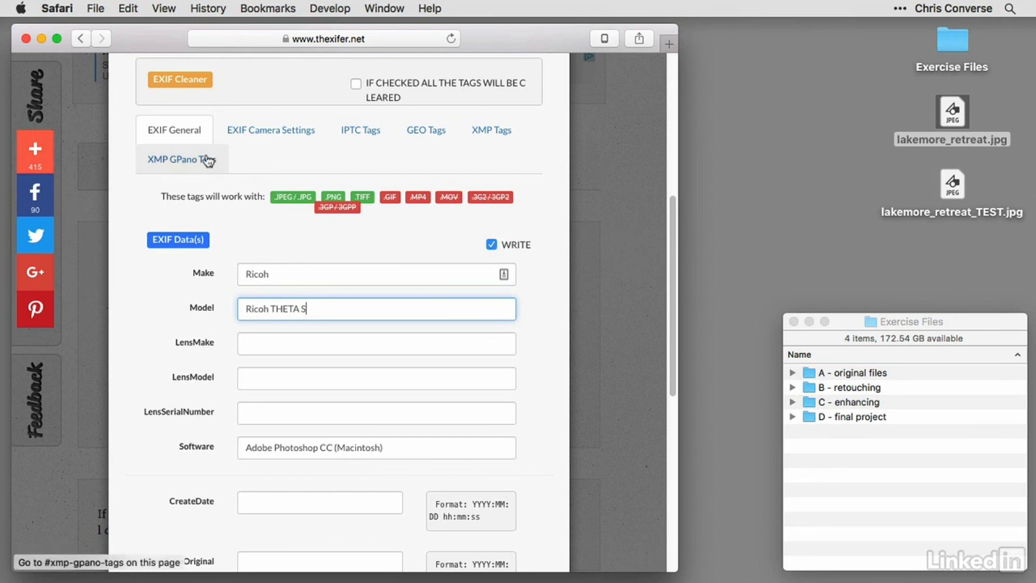
Set the picture's XMP GPano ProjectionType to equirectangular.
click(163, 160)
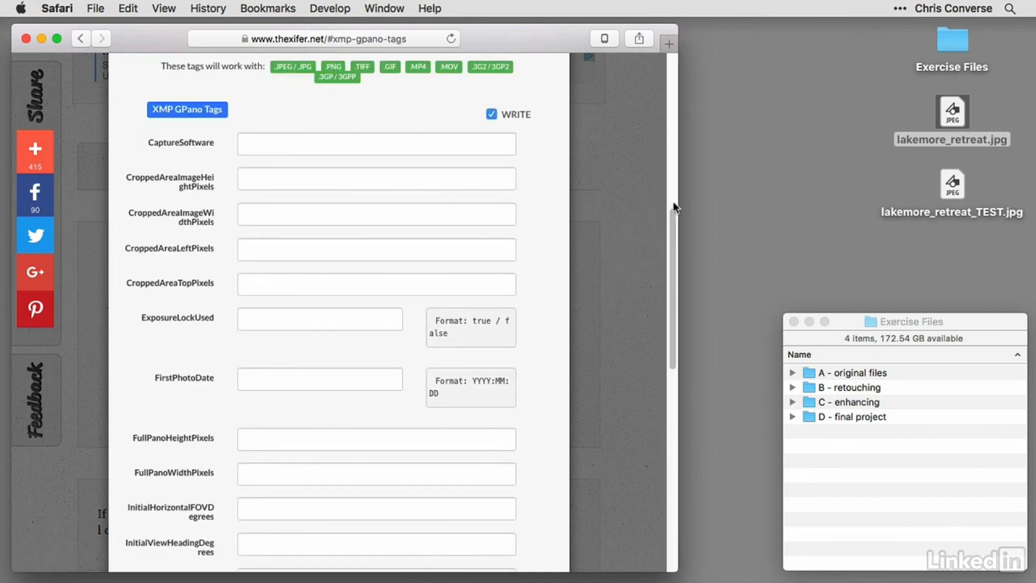
drag(673, 218, 676, 407)
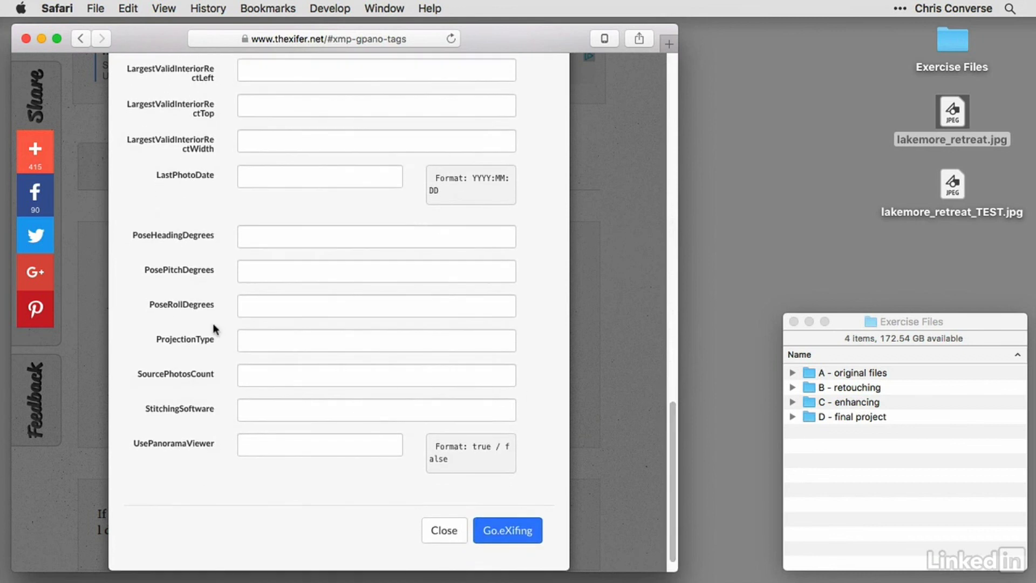
click(257, 341)
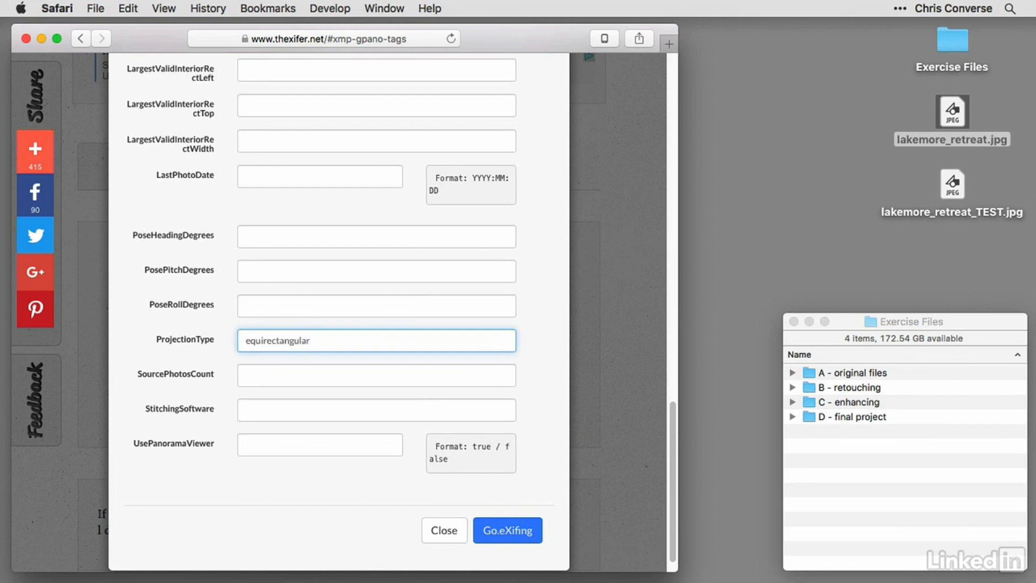
Write the new tags to lakemore_retreat.jpg, close the metadata editor and download the edited picture.
click(505, 529)
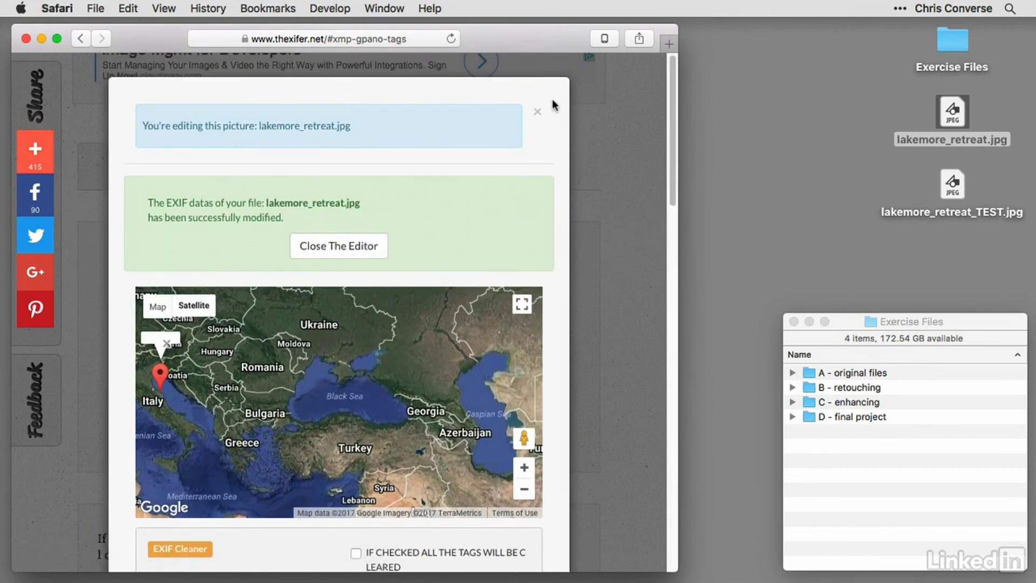
click(539, 113)
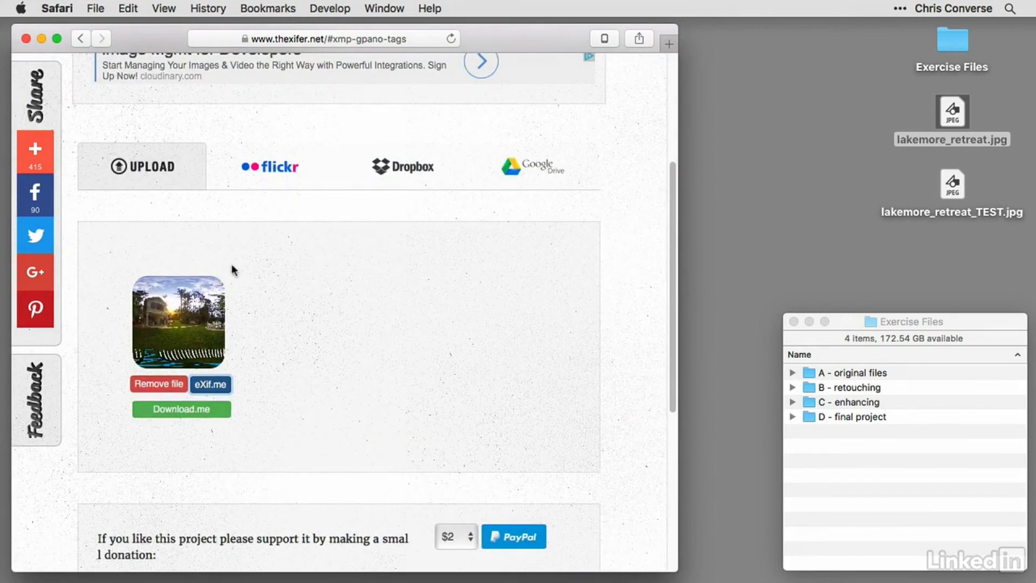
click(175, 409)
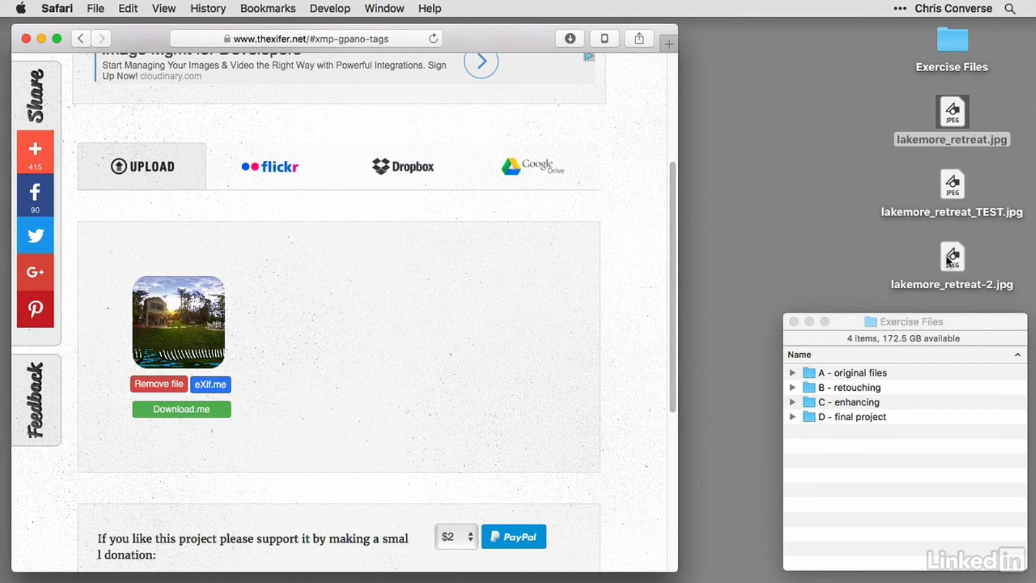
Open the downloaded lakemore_retreat-2.jpg in Photoshop, examine its camera data and the GPano ProjectionType line in its raw data, and close it.
double_click(950, 261)
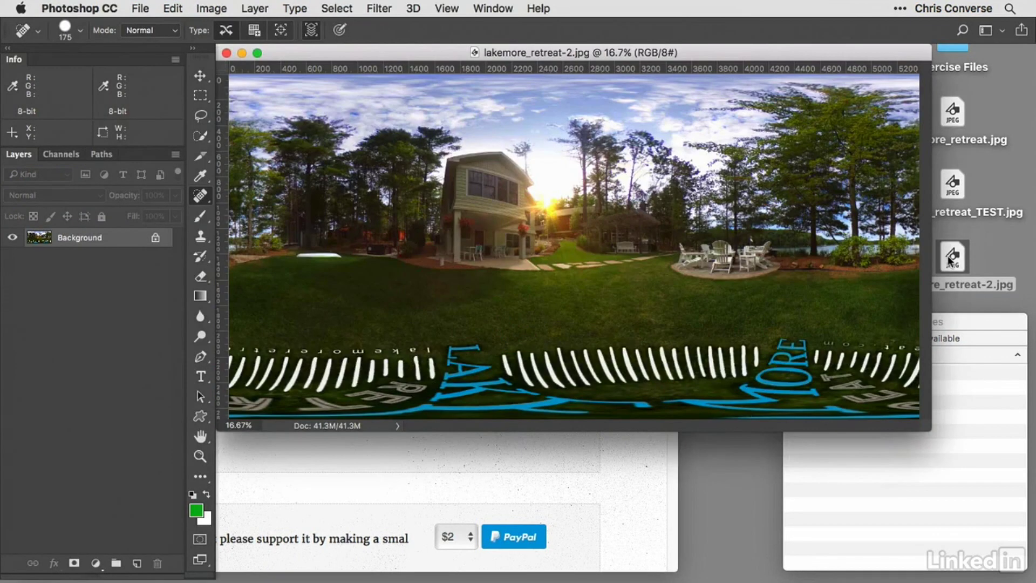
click(137, 9)
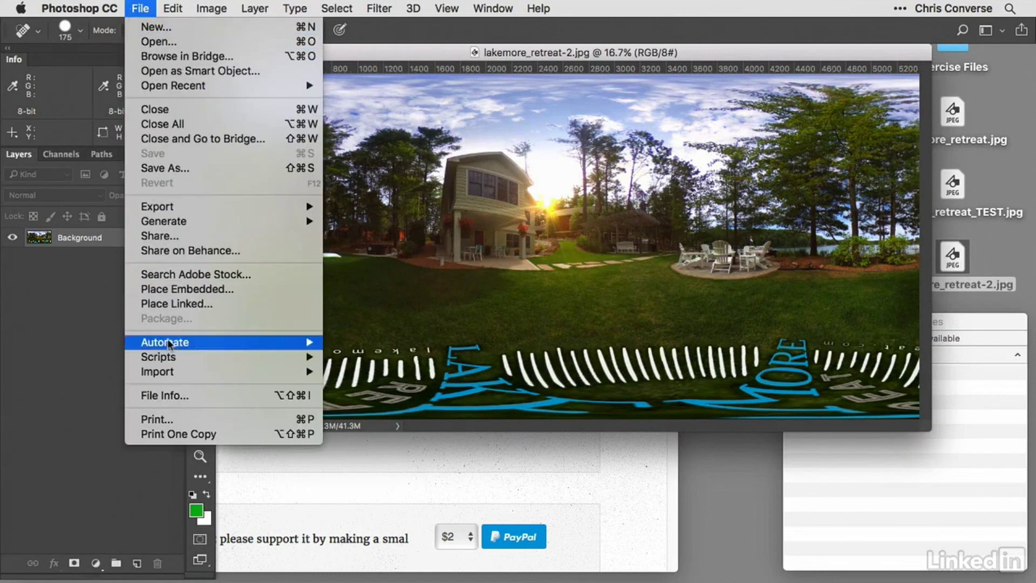
click(175, 396)
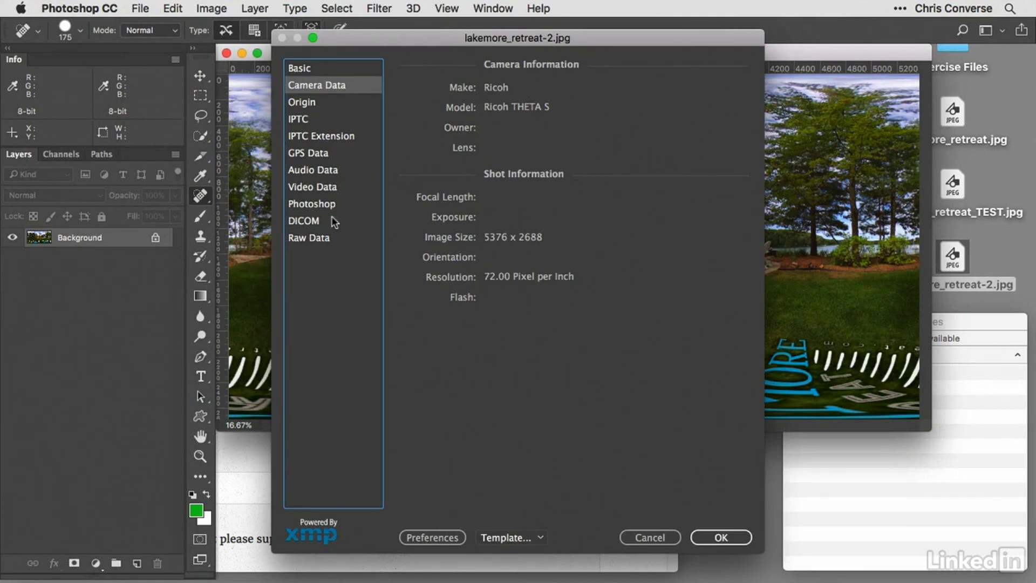
click(308, 237)
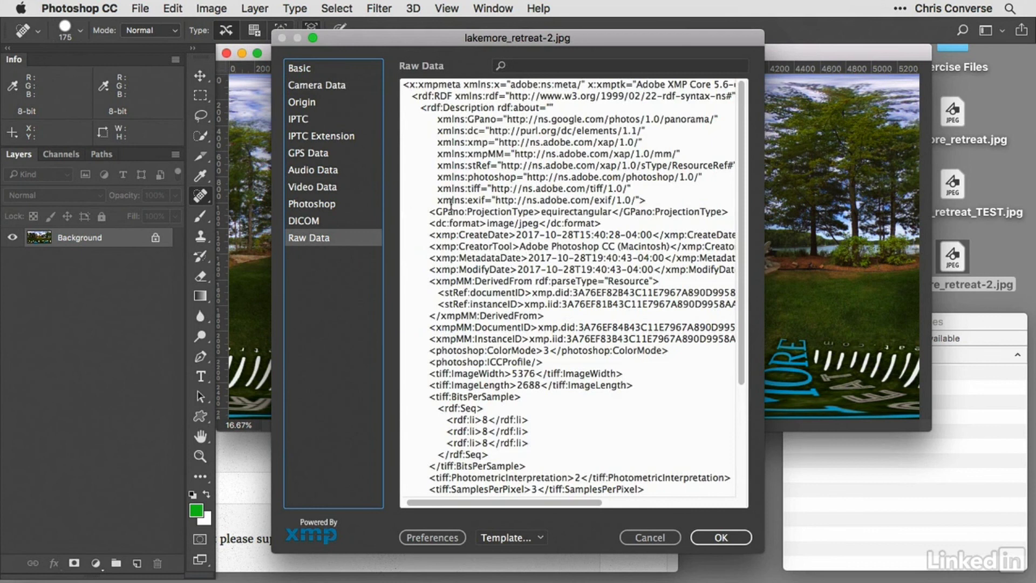
drag(430, 211, 727, 215)
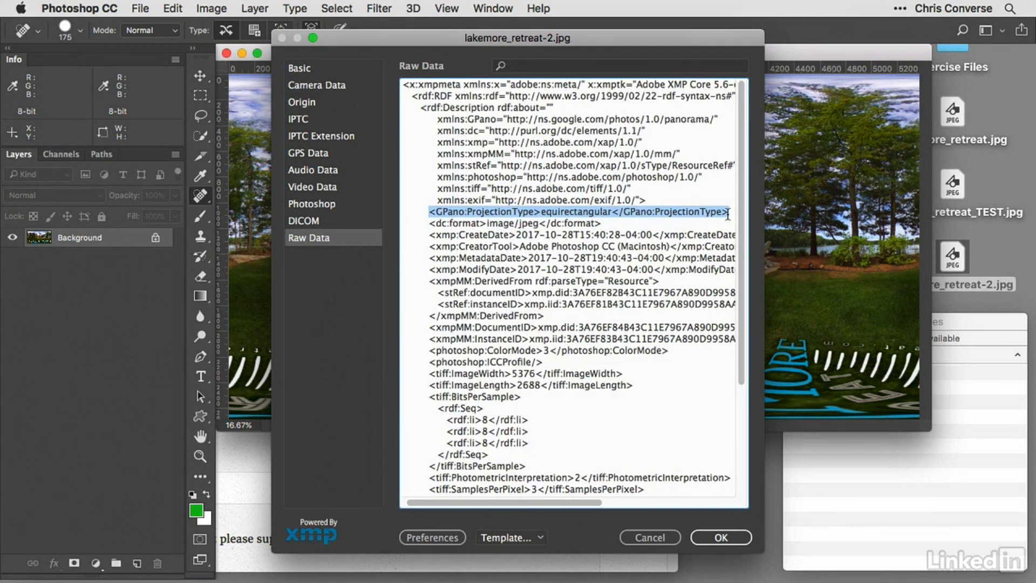
click(722, 537)
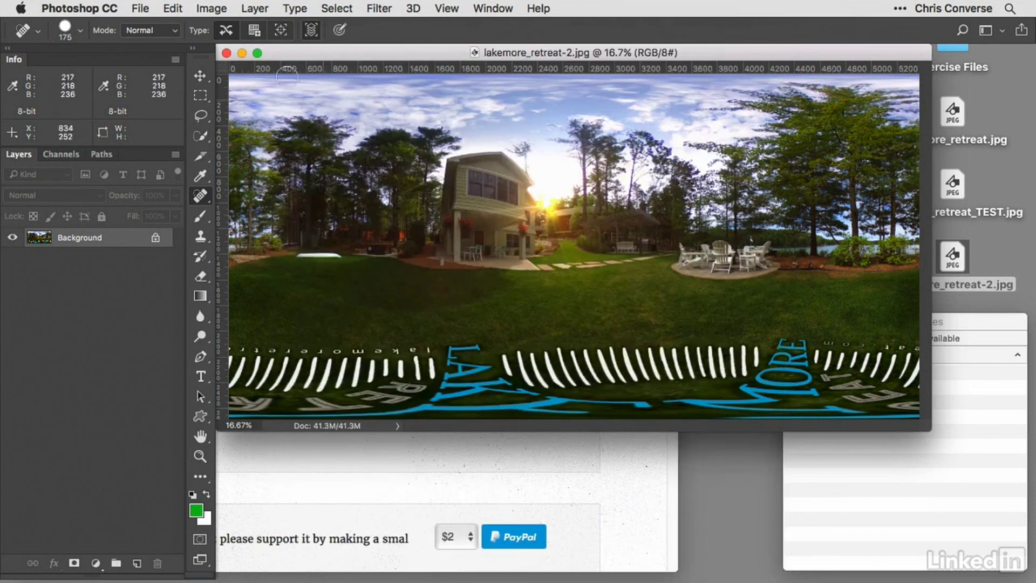
click(227, 53)
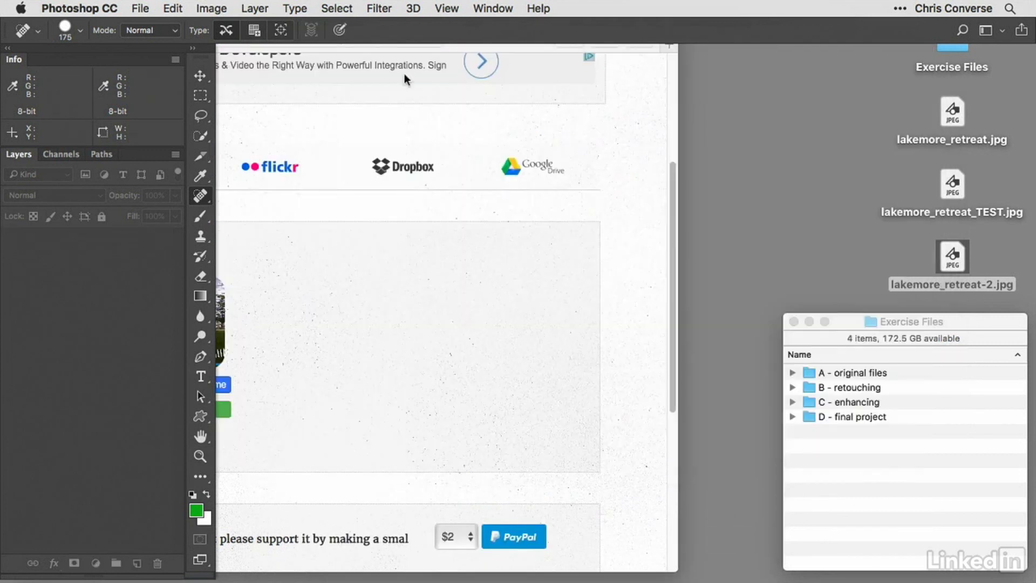
Move the old lakemore_retreat.jpg and lakemore_retreat_TEST.jpg from the desktop to the Trash.
click(820, 109)
drag(903, 103, 980, 188)
key(super+BackSpace)
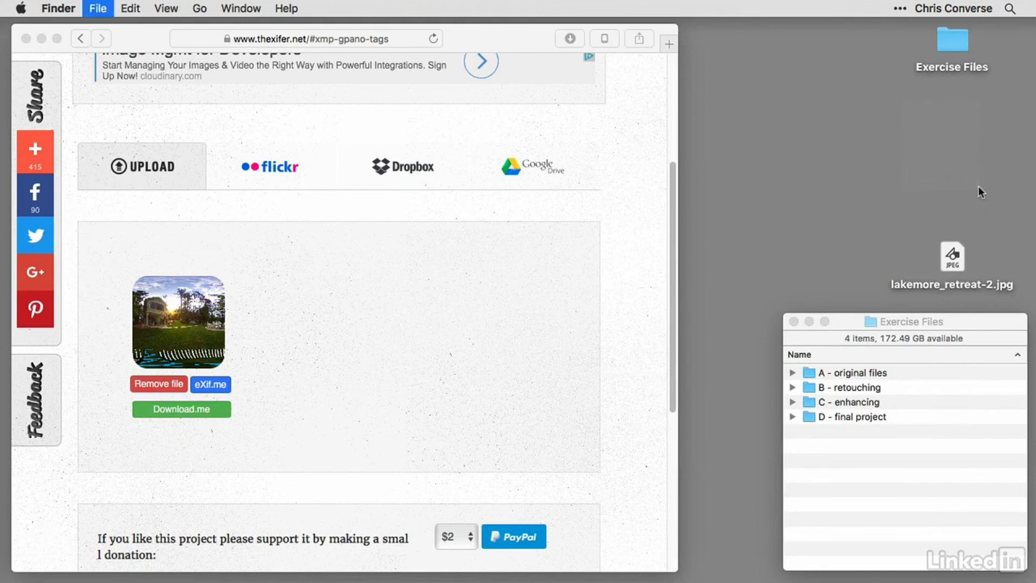
Rename lakemore_retreat-2.jpg as lakemore_retreat.jpg and place it directly below the Exercise Files folder on the desktop.
click(954, 258)
key(Return)
key(Right)
key(BackSpace)
key(BackSpace)
key(Return)
drag(953, 257, 951, 105)
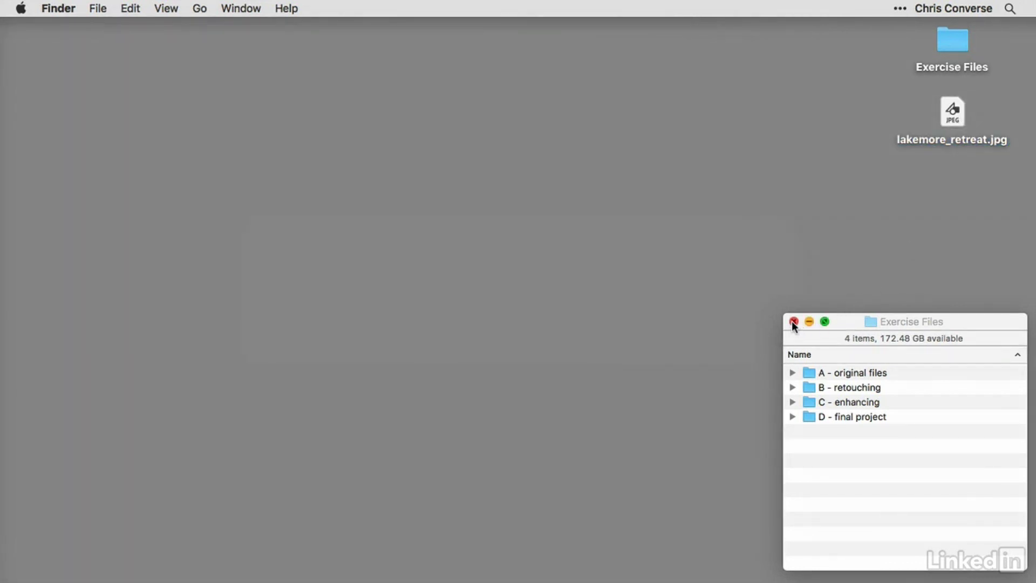
Close the Exercise Files window and open lakemore_retreat.jpg from the desktop in the RICOH THETA app.
click(792, 322)
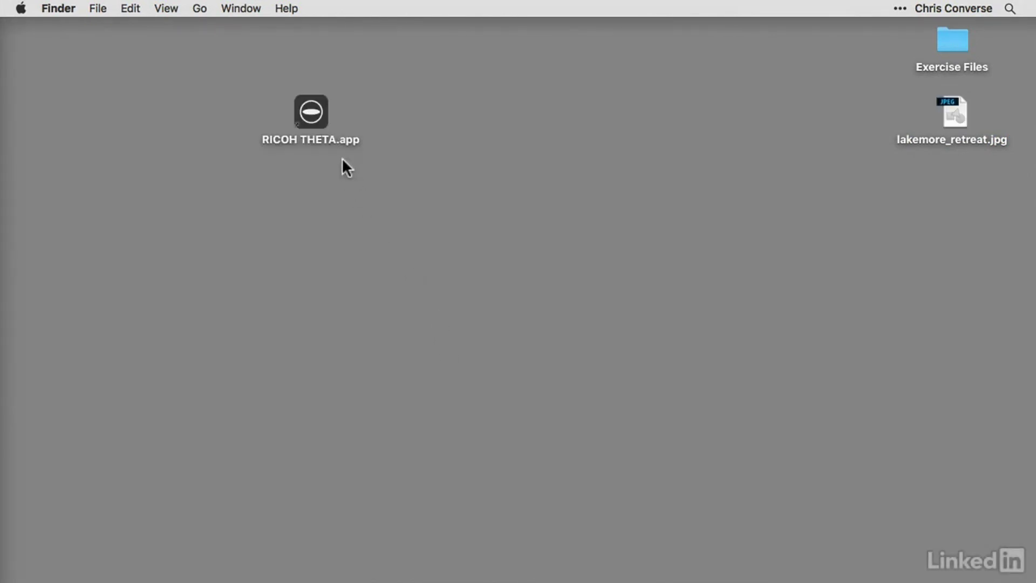
double_click(315, 114)
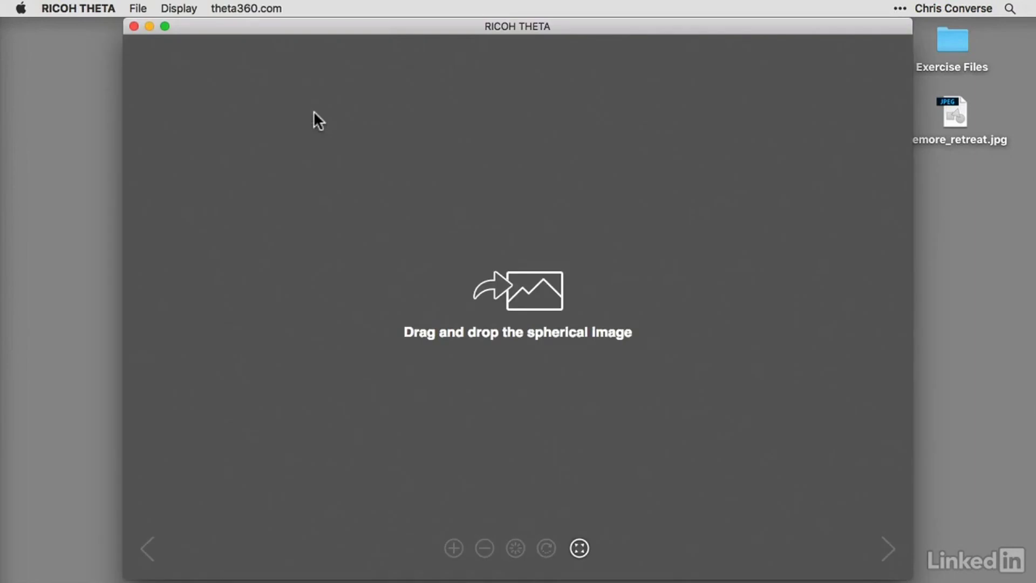
drag(956, 115, 515, 247)
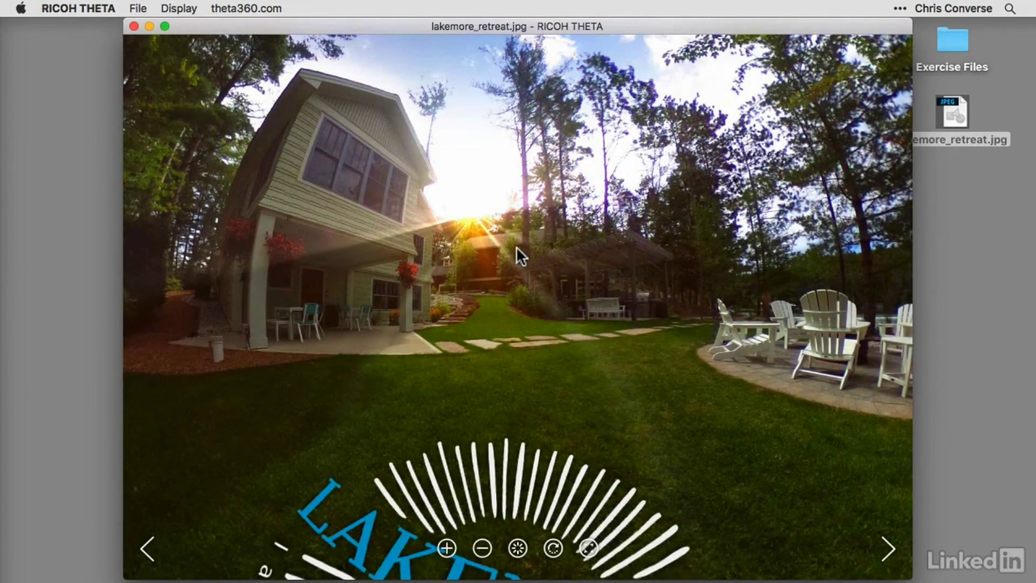
Examine the panorama in several directions, including the Lakemore Retreat logo on the ground, zooming out to the full sphere and back in.
drag(497, 227, 248, 290)
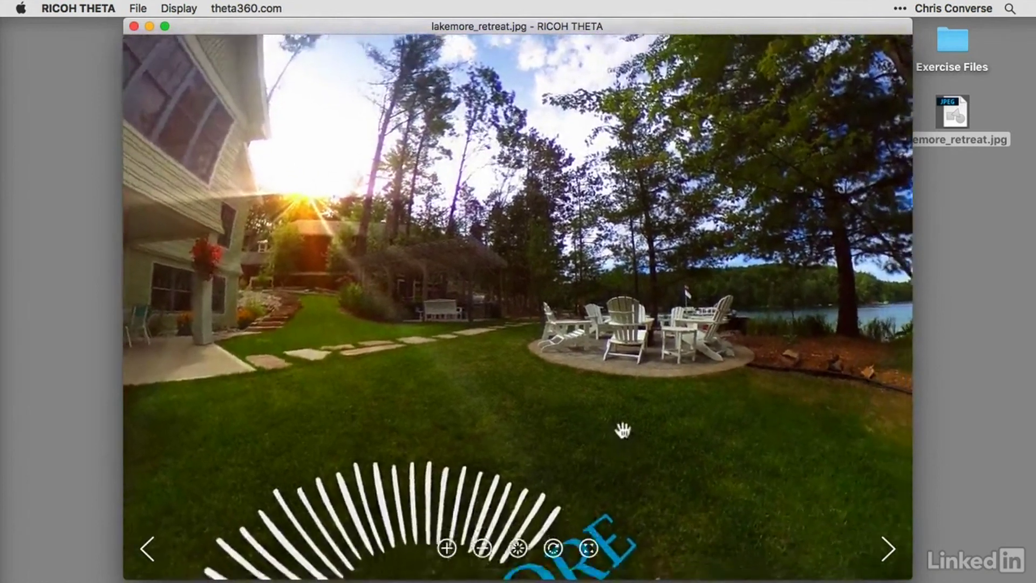
drag(623, 430, 768, 528)
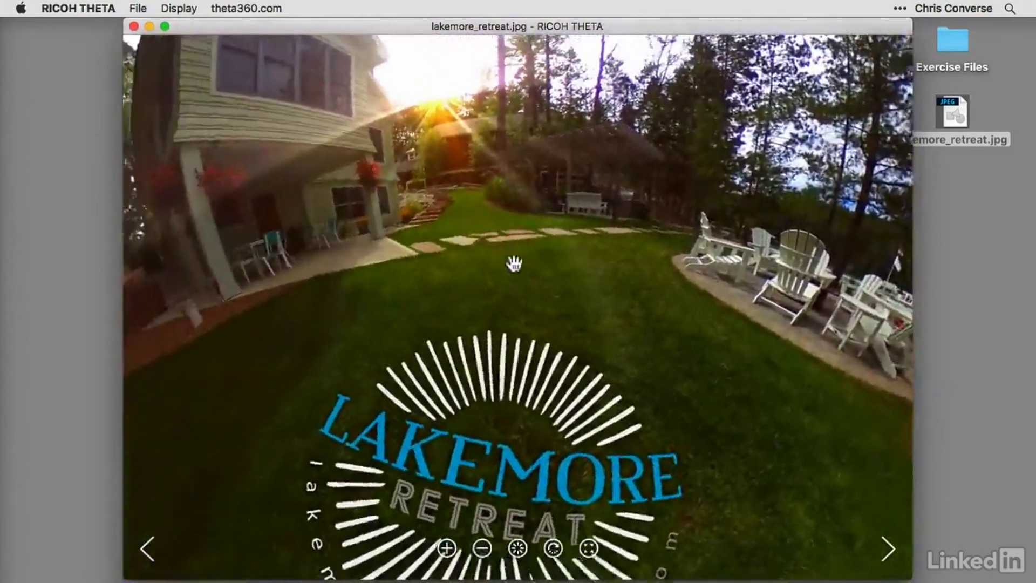
scroll(490, 384, down, 10)
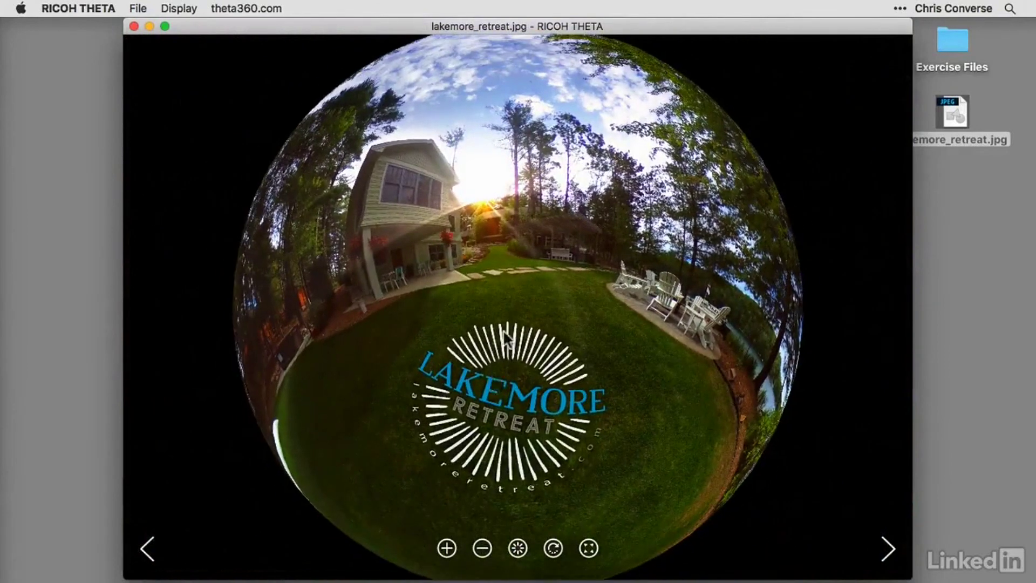
scroll(503, 330, up, 6)
scroll(506, 323, up, 5)
drag(490, 278, 742, 504)
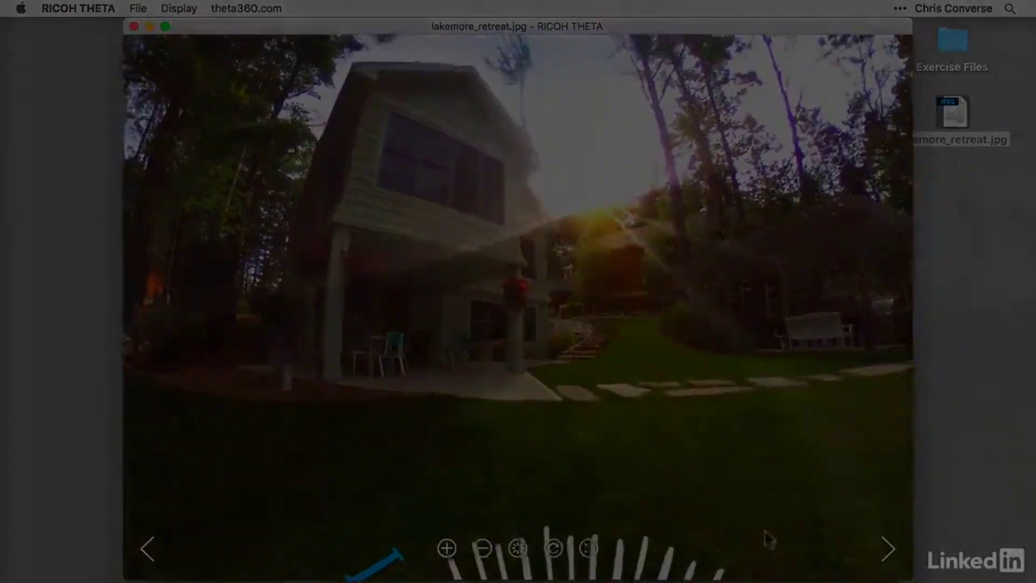